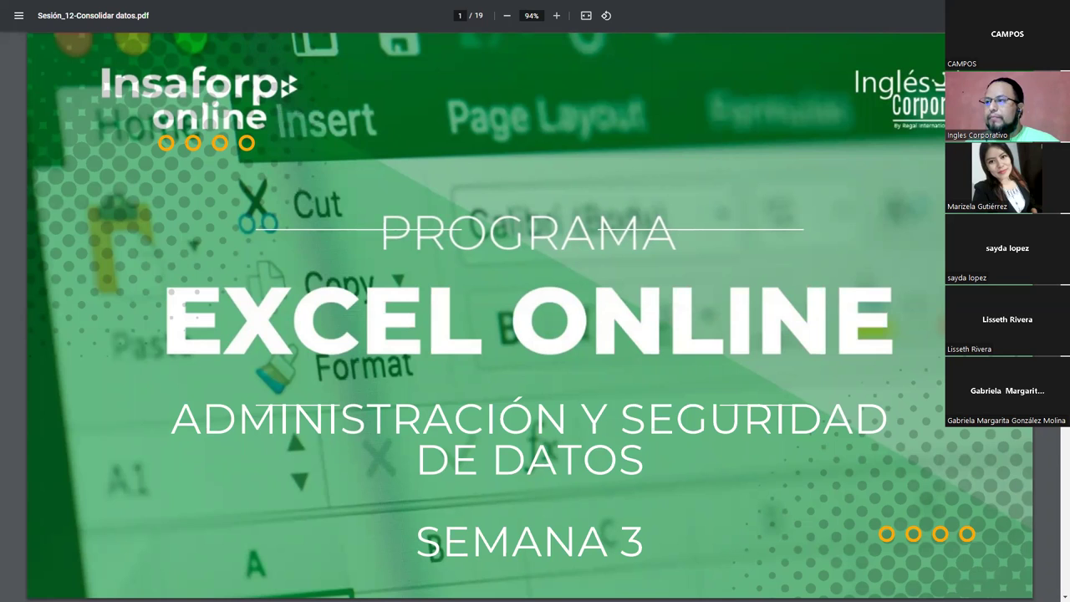
Step: Advance the PDF to page 2, the slide crediting the course instructor
key(Right)
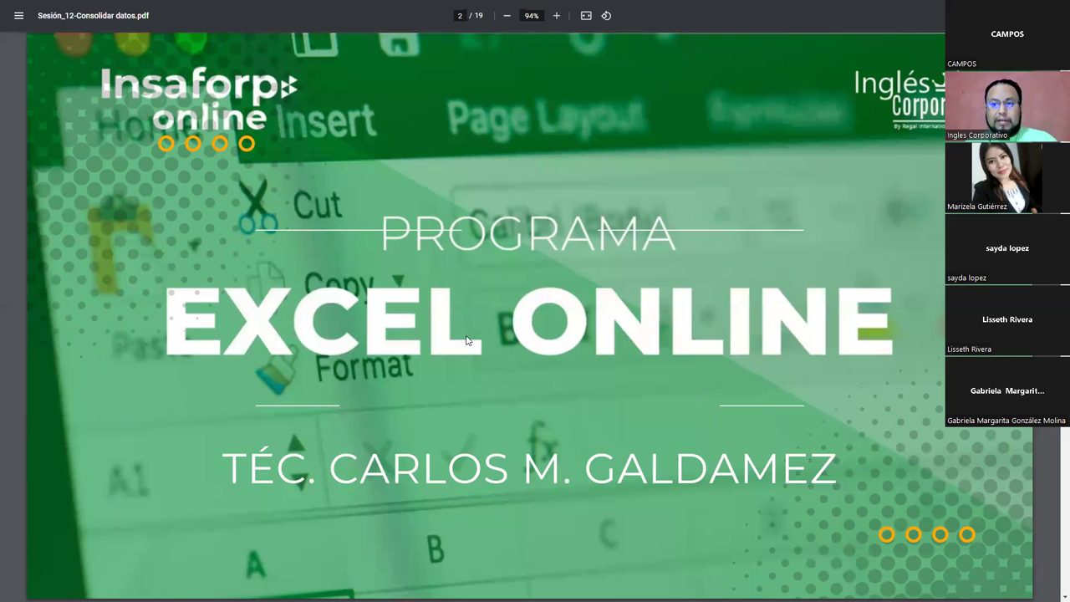
Step: Advance the PDF to page 3, the TEMA slide 'Consolidar datos en Excel'
key(Right)
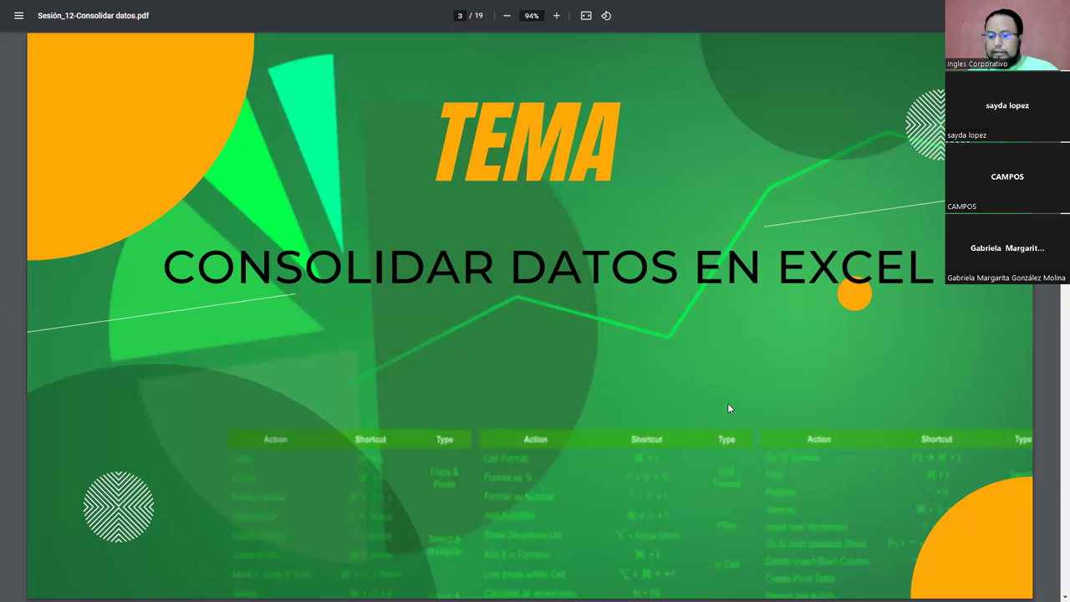
Step: Advance the PDF to page 4, the OBJETIVO slide about the Consolidar datos tool
key(Right)
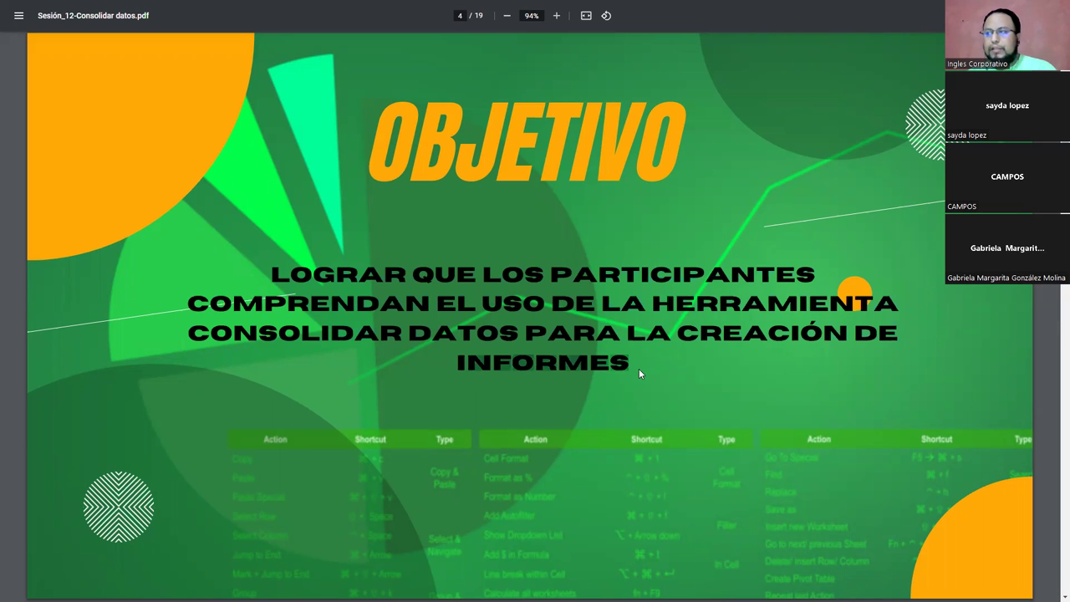
Step: Advance the PDF to page 6, the CONSOLIDAR DATOS slide with three monthly sales tables
key(Right)
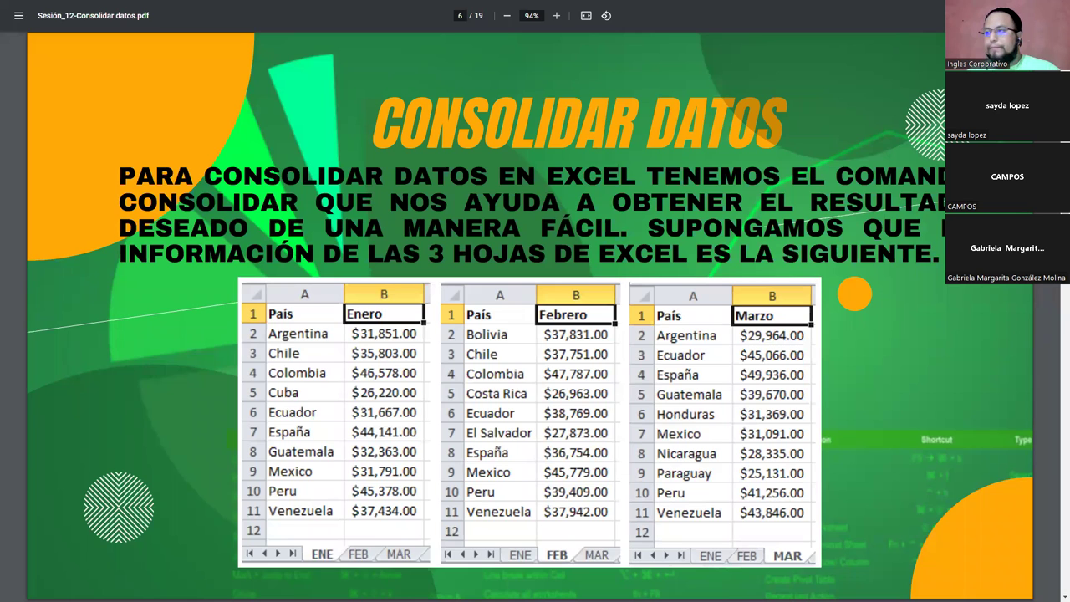
Step: Bring Excel to the front and zoom the Enero and Febrero sheets to 160%
key(alt+Tab)
click(252, 421)
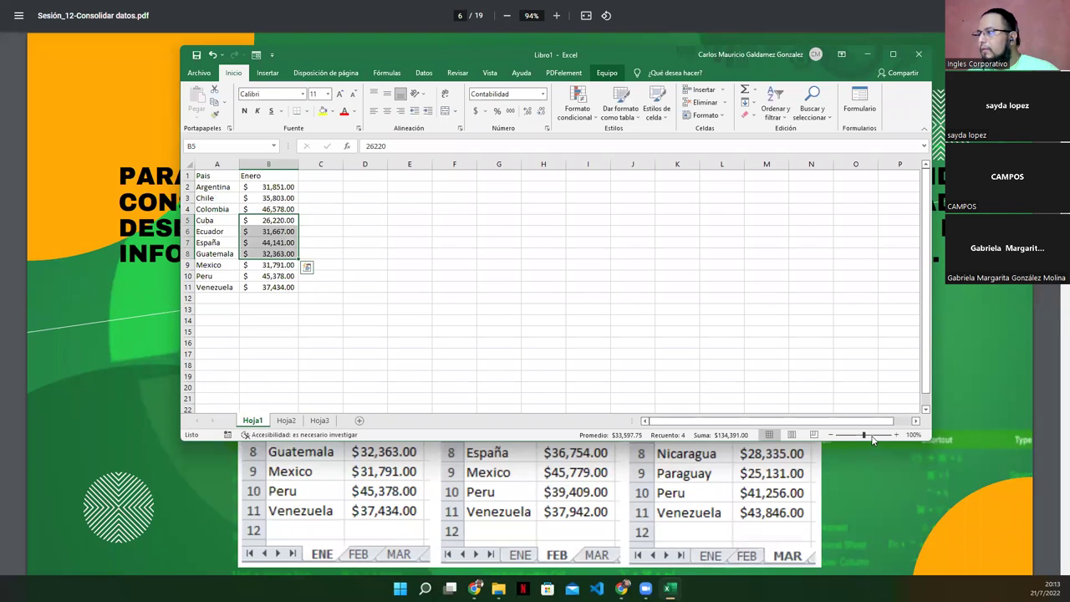
click(871, 435)
click(913, 434)
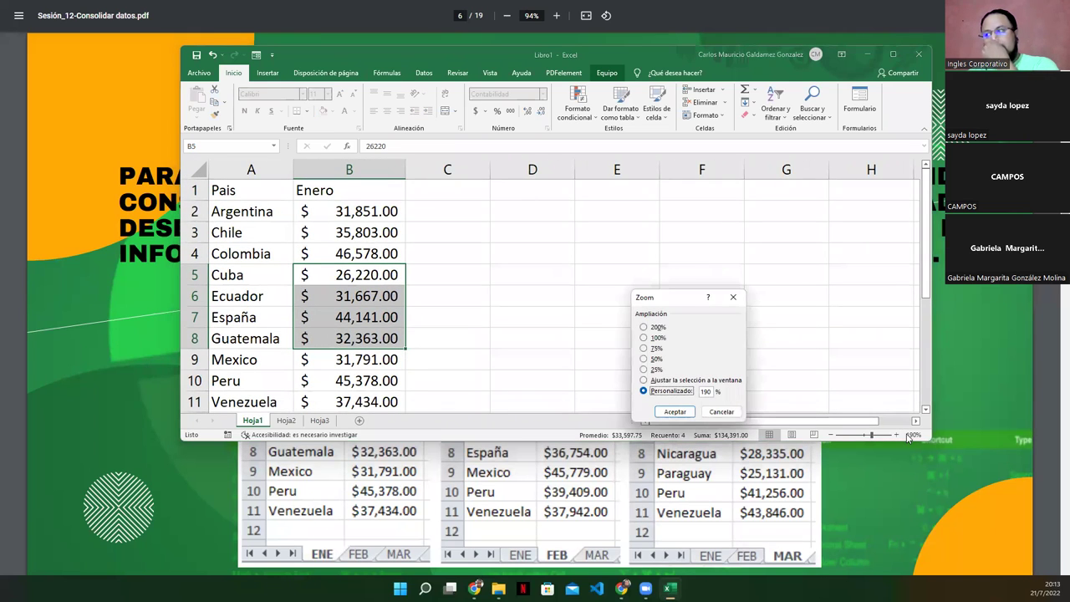
double_click(706, 392)
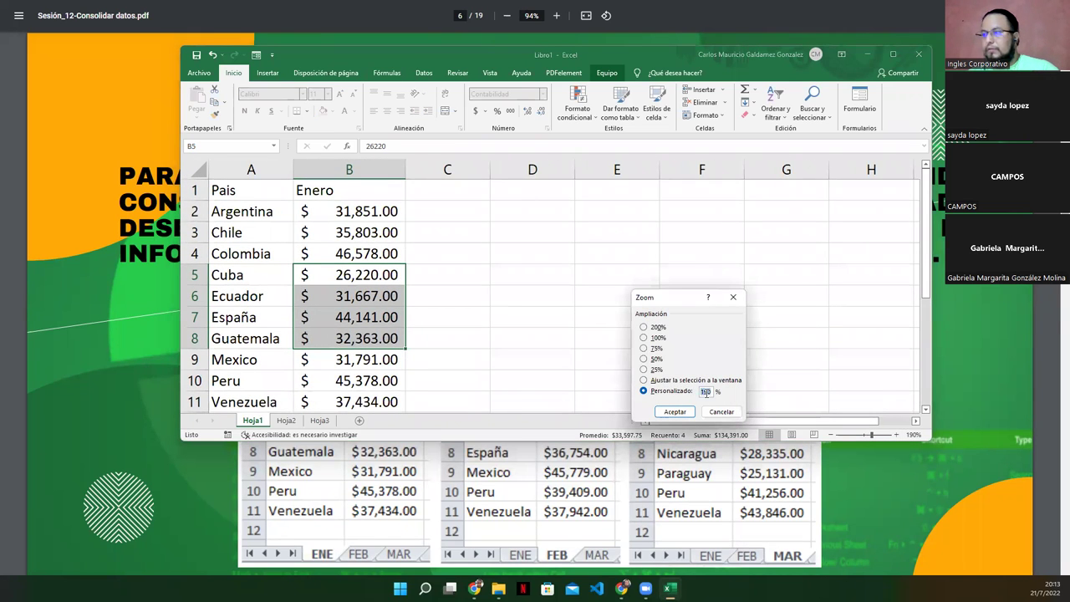
text(1)
key(Return)
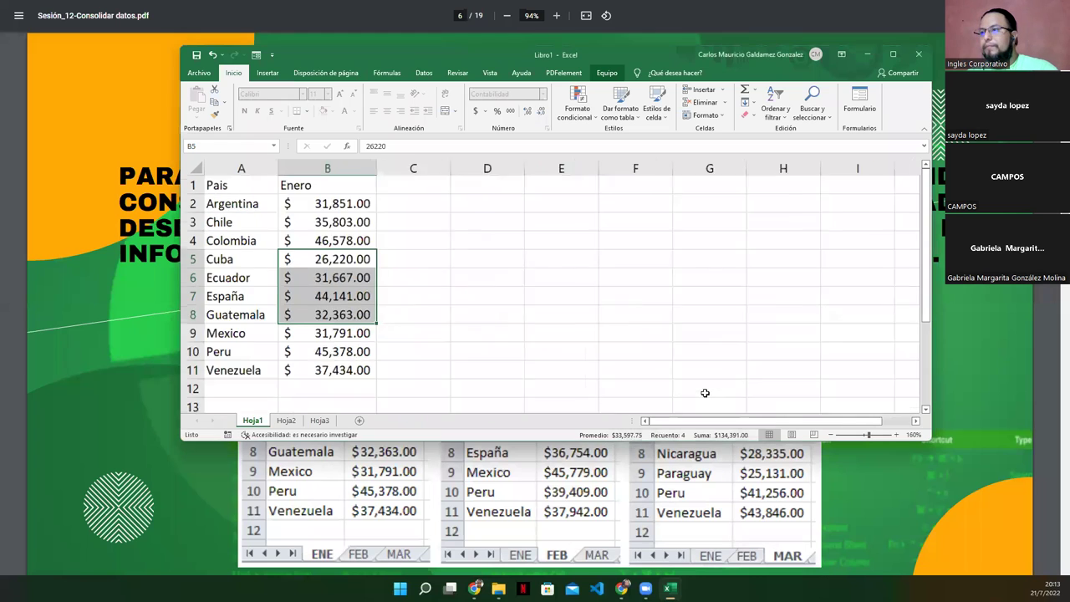
click(286, 421)
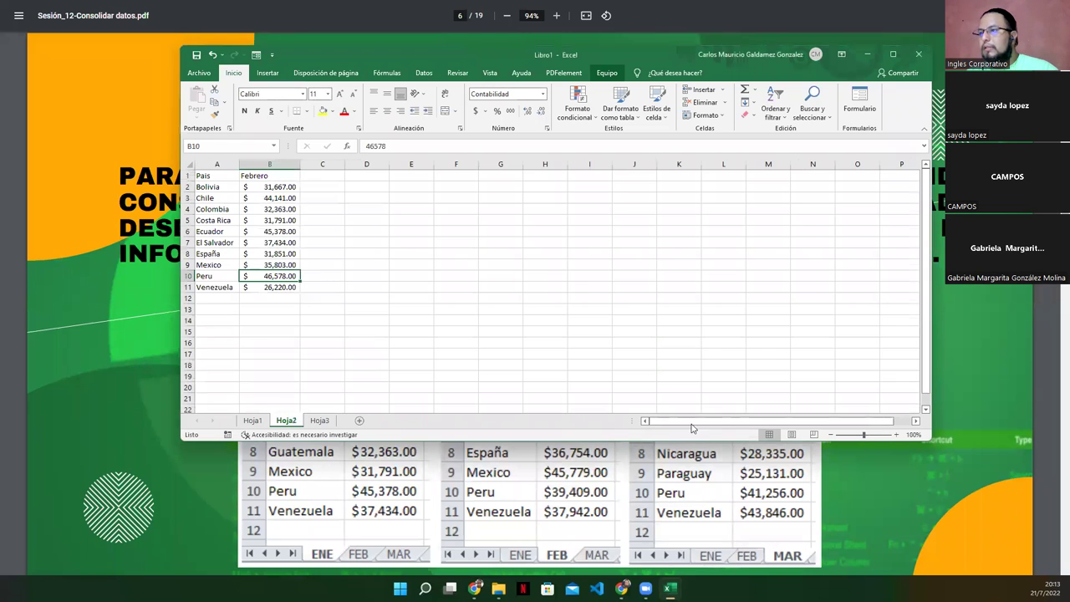
click(913, 435)
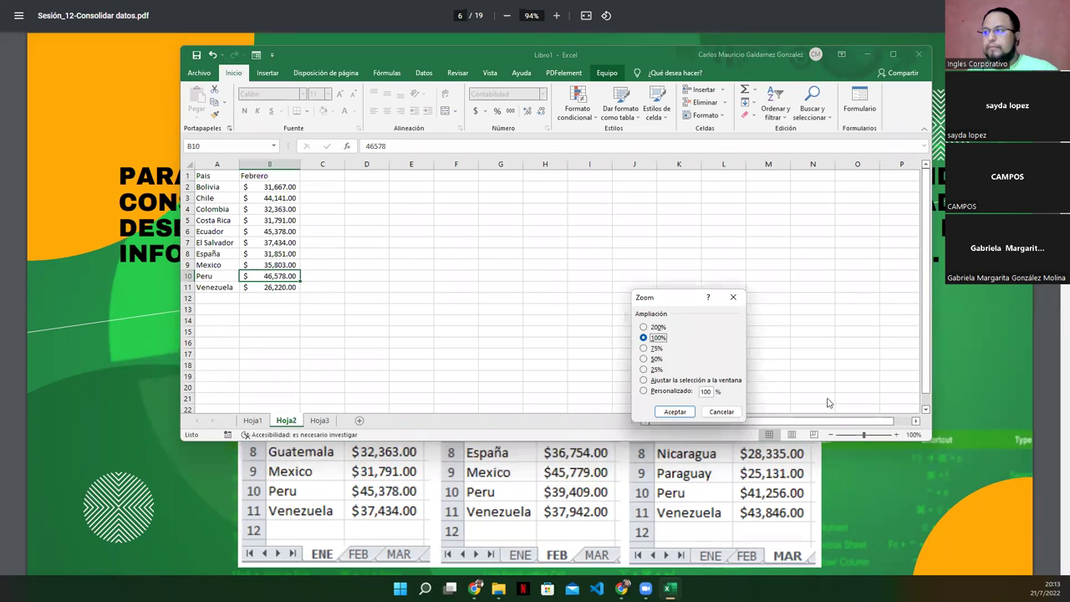
double_click(705, 391)
text(1)
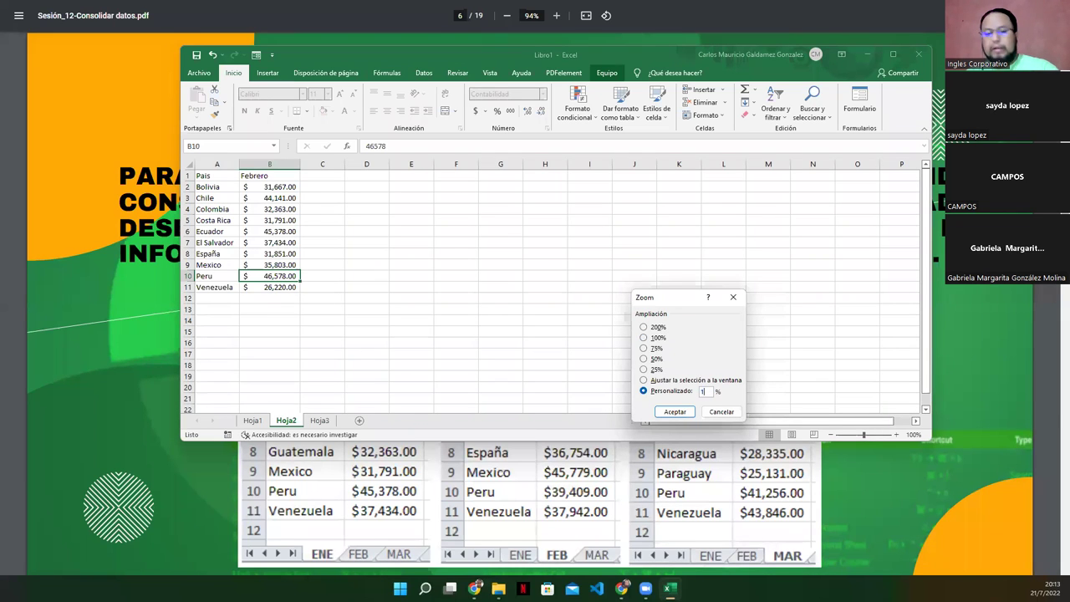
key(Return)
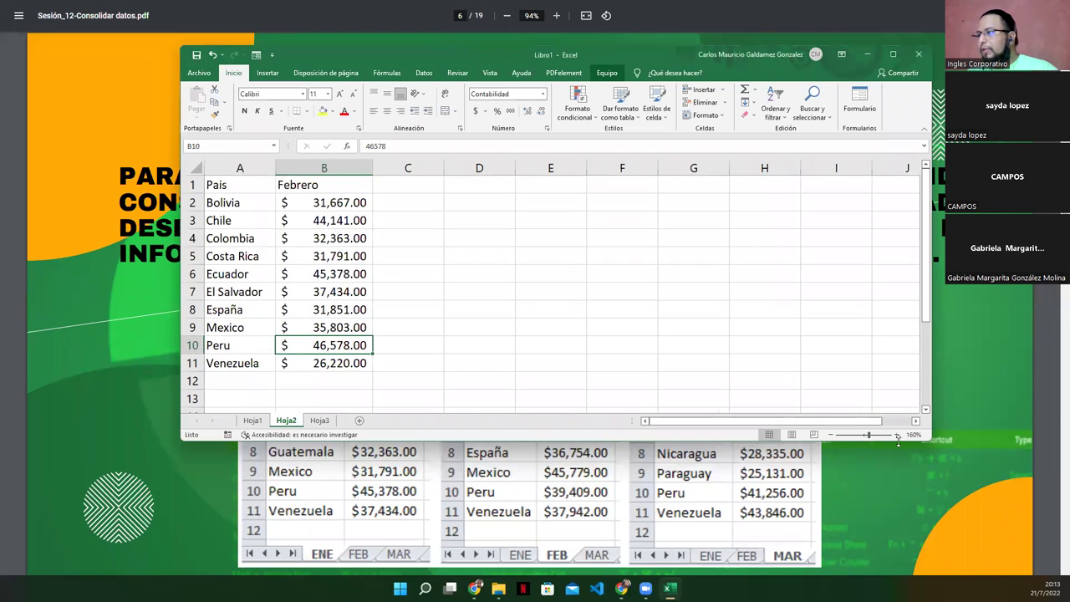
Step: Zoom the Marzo sheet to 160%, then move and enlarge the workbook window
click(320, 421)
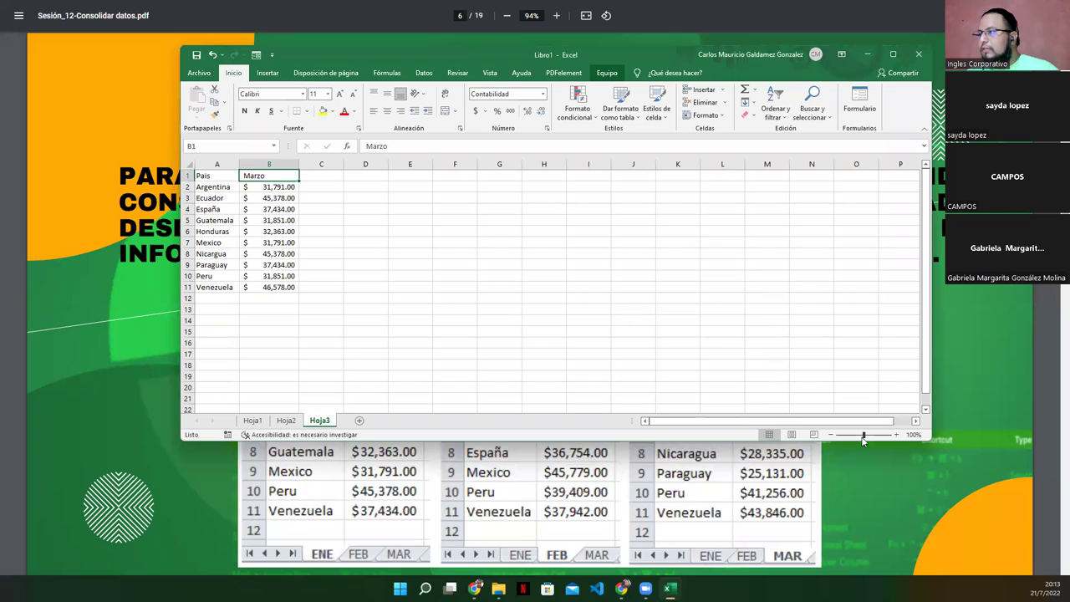
click(916, 434)
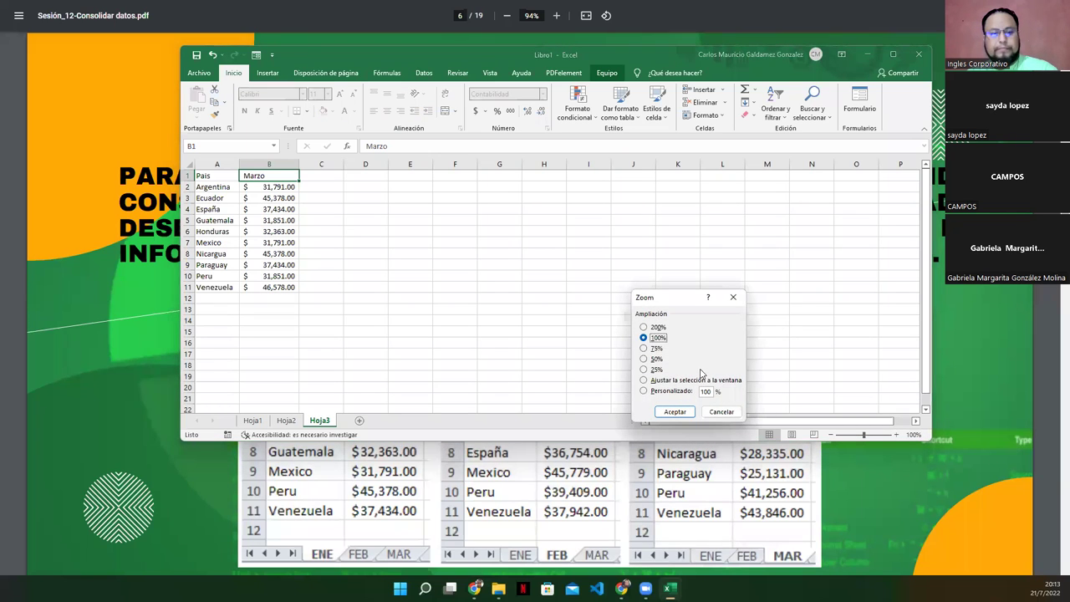
text(160)
key(Return)
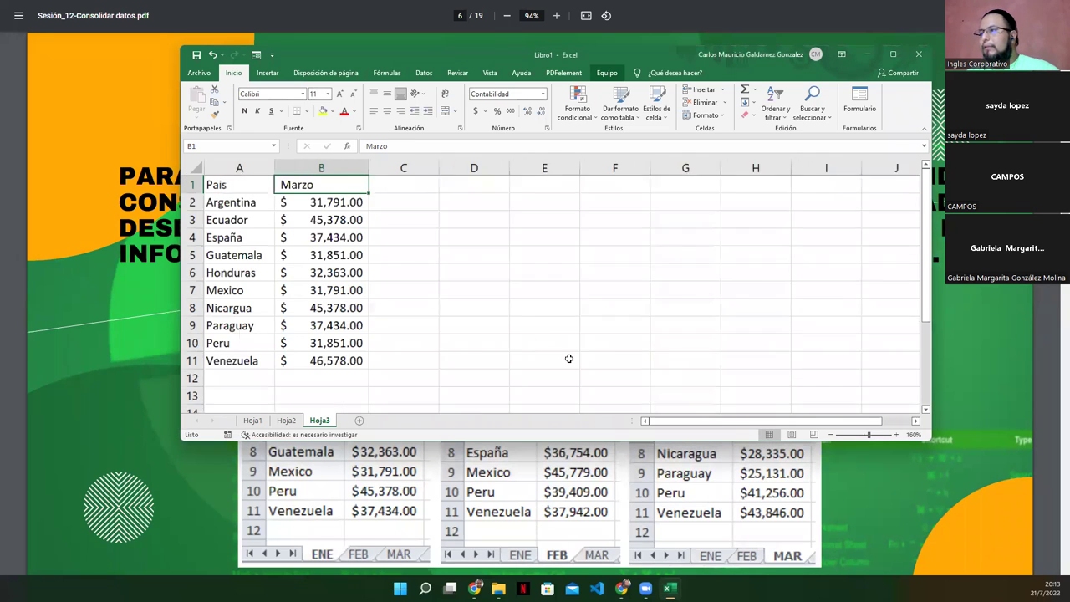
drag(431, 52, 390, 32)
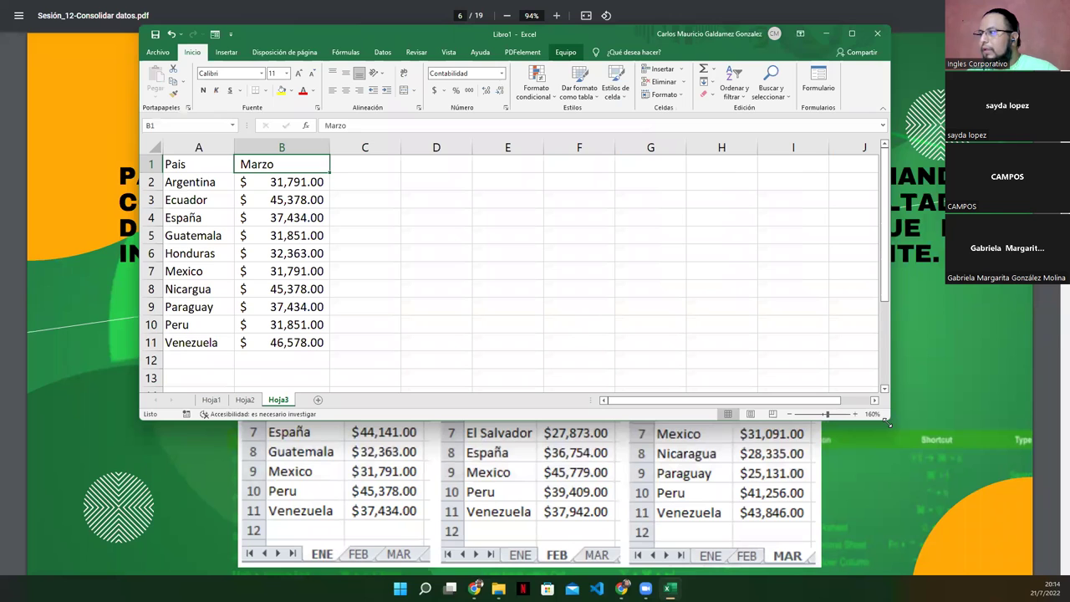
drag(888, 423, 937, 490)
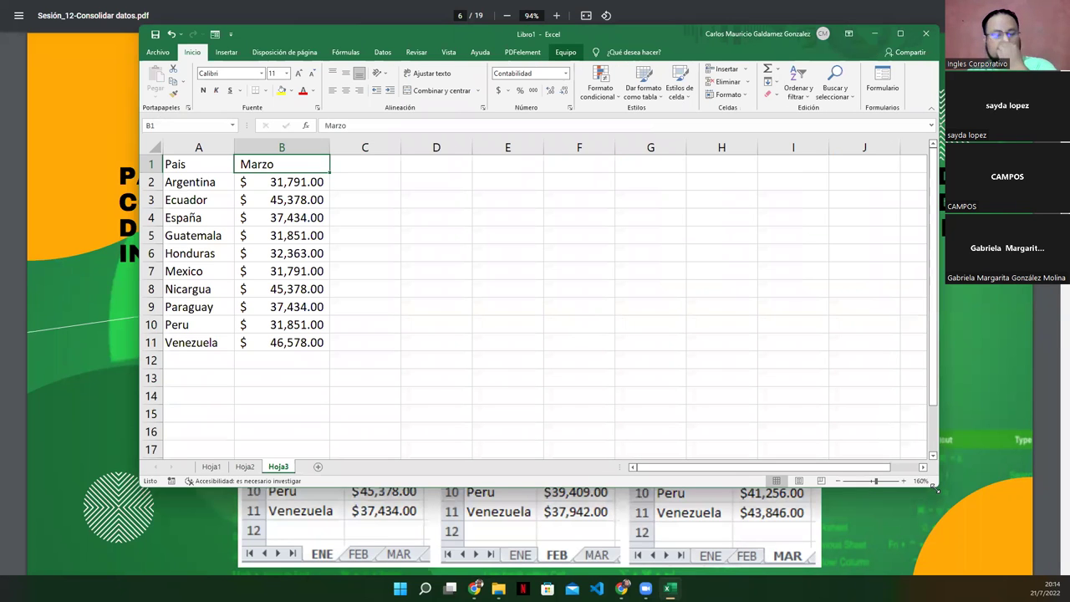
Step: Rename sheets Hoja1–Hoja3 to Enero, Febrero and Marzo
click(221, 466)
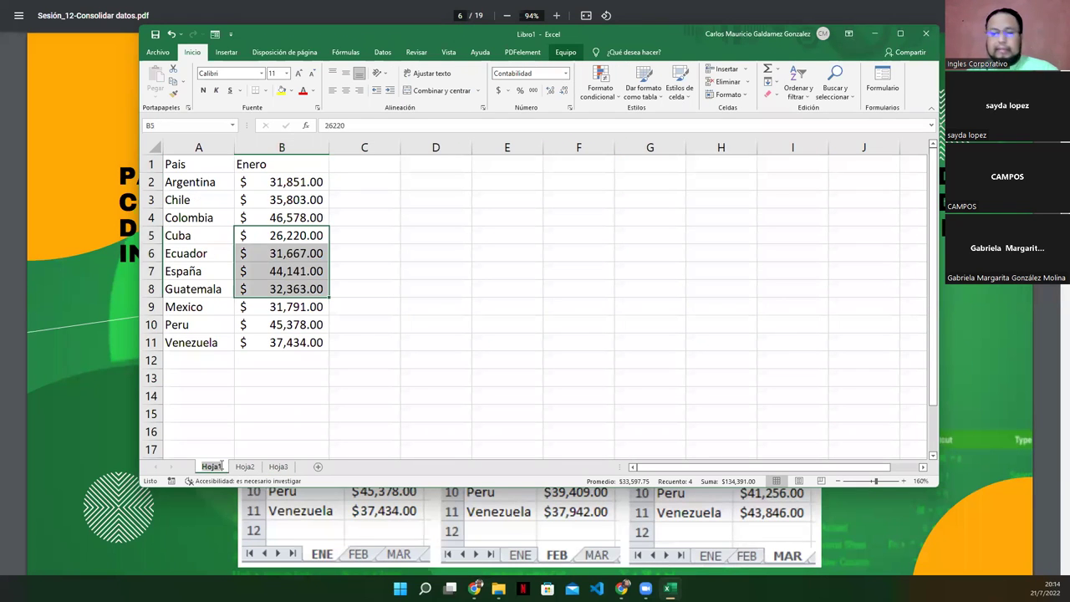
text(Enero)
key(Return)
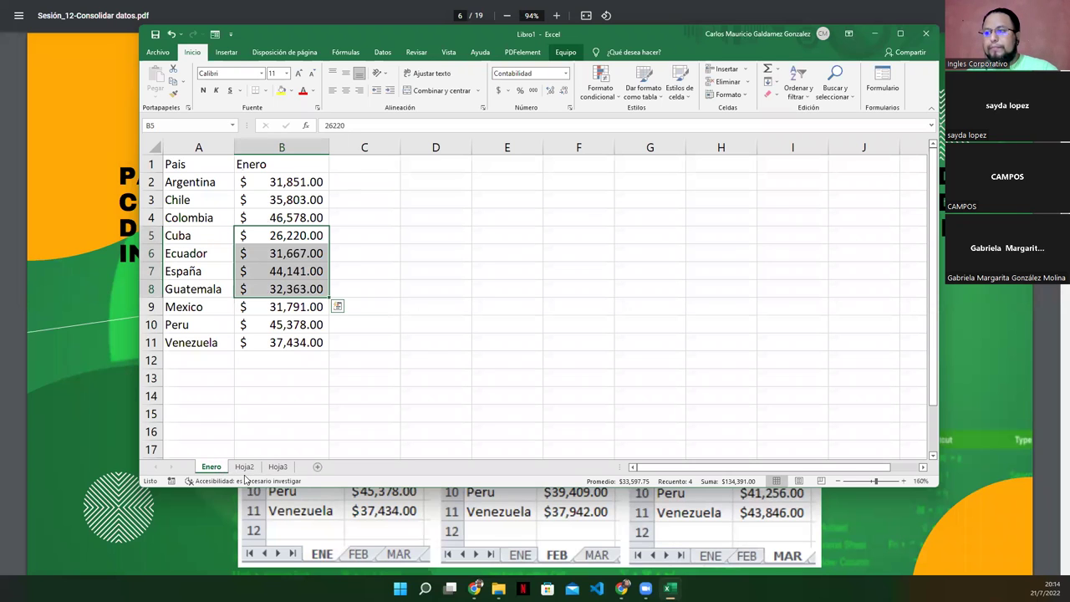
click(244, 466)
double_click(244, 467)
text(Febrero)
key(Return)
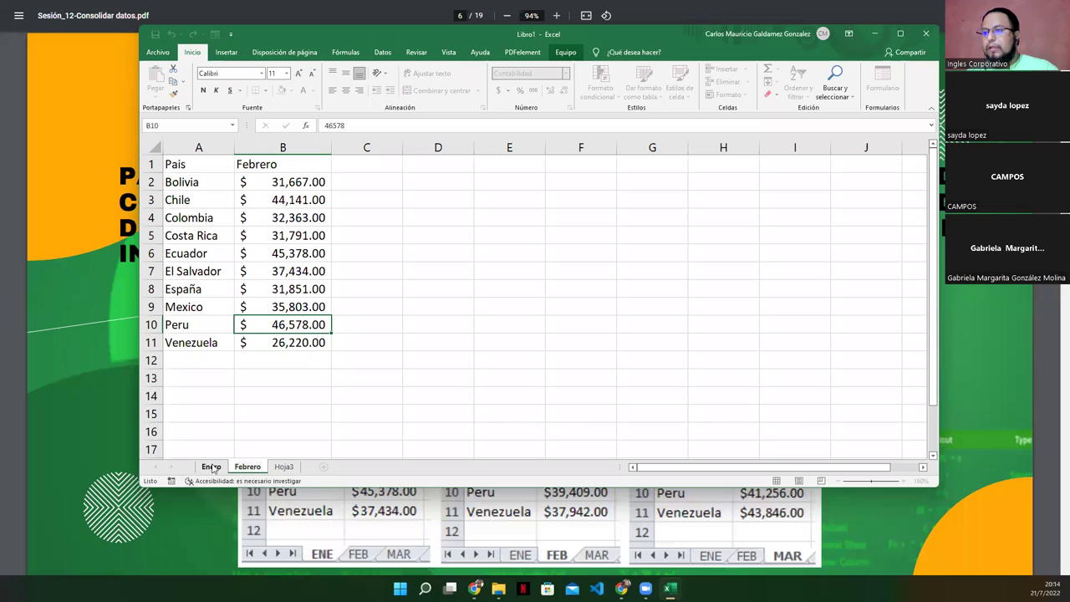
click(284, 466)
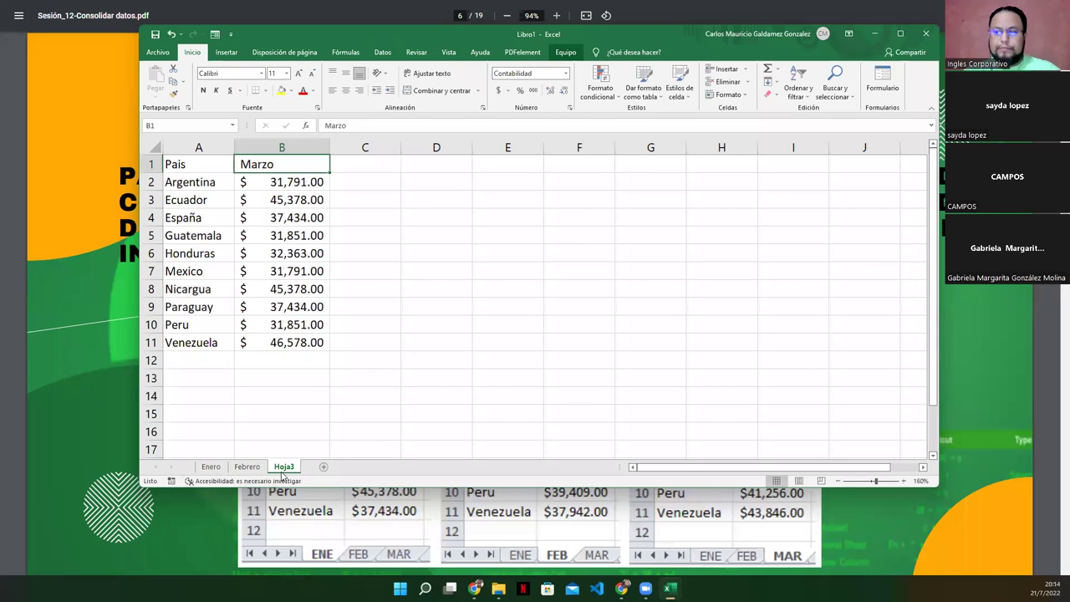
double_click(284, 466)
text(Marzo)
Step: Add a new sheet after them and name it TRIMESTRE
click(324, 467)
double_click(319, 466)
text(TRIMESTRE)
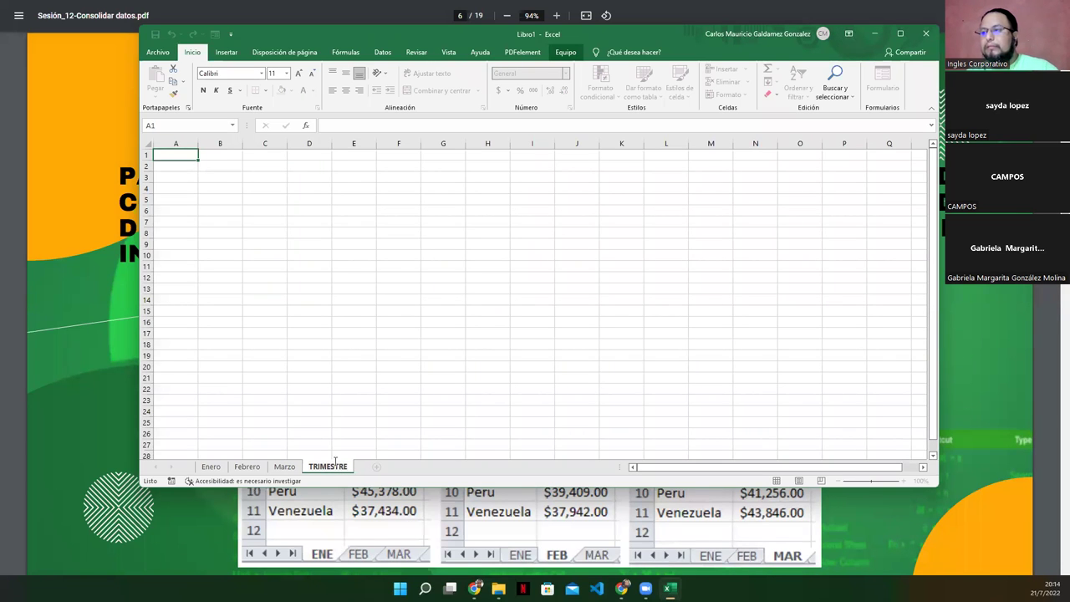
Step: Confirm the TRIMESTRE name and give the Enero, Febrero and Marzo tables All Borders
key(Return)
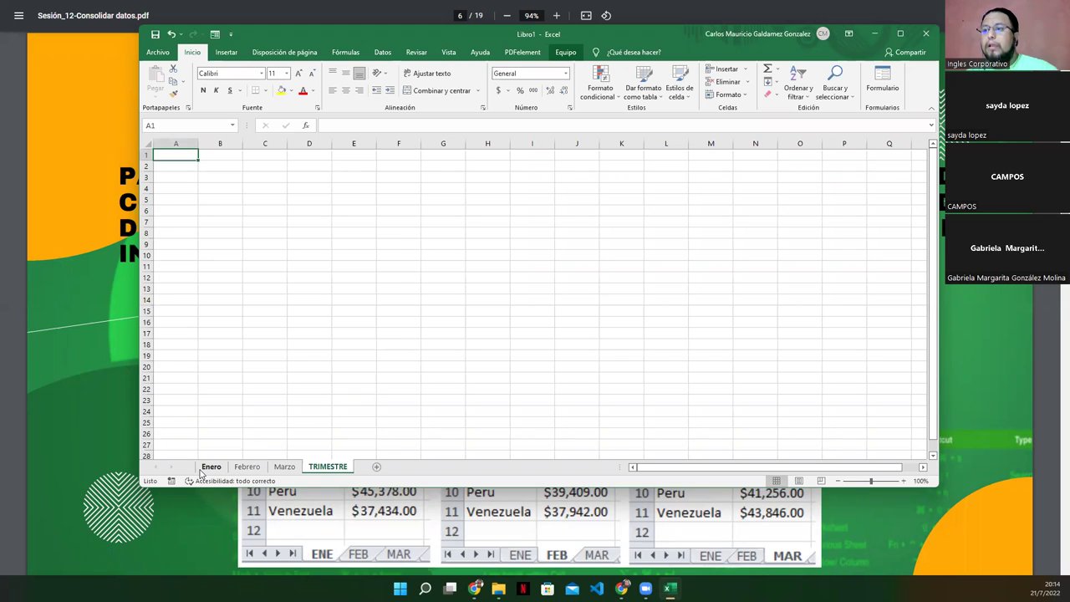
click(203, 470)
click(238, 342)
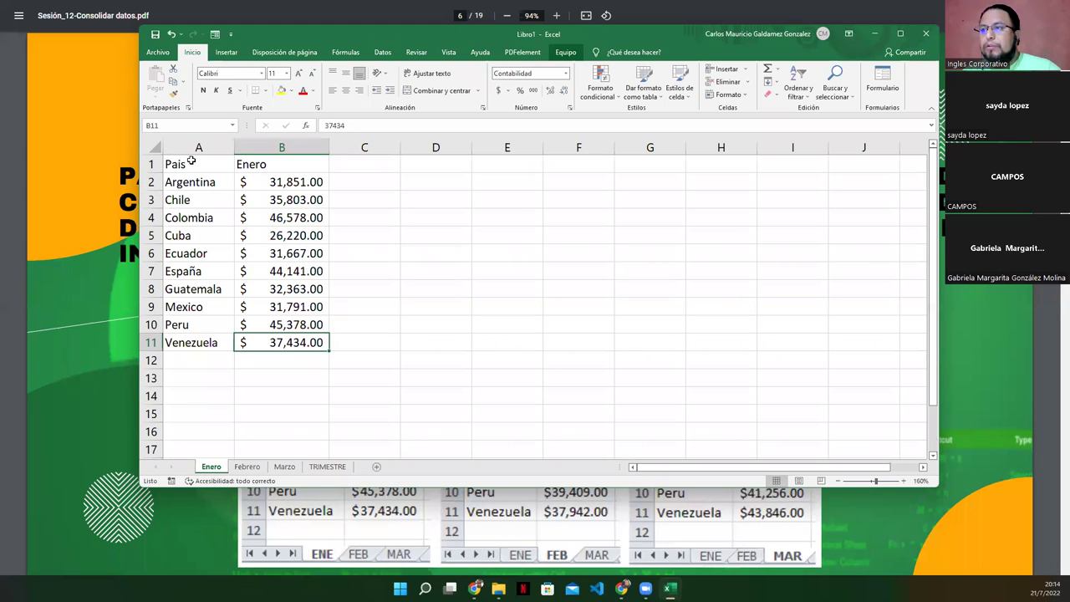
drag(197, 164, 282, 343)
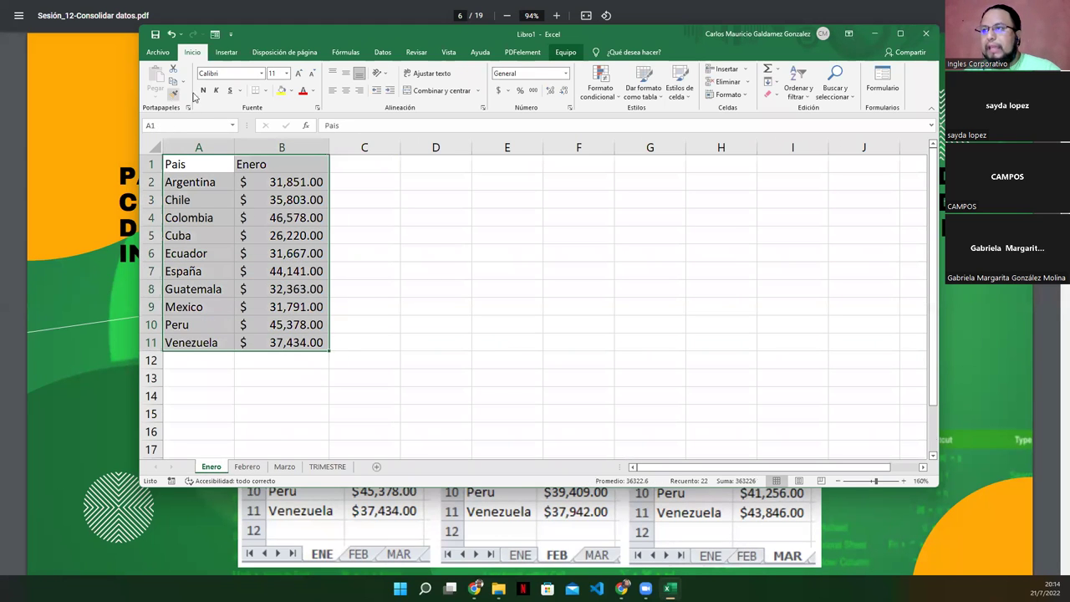
click(265, 91)
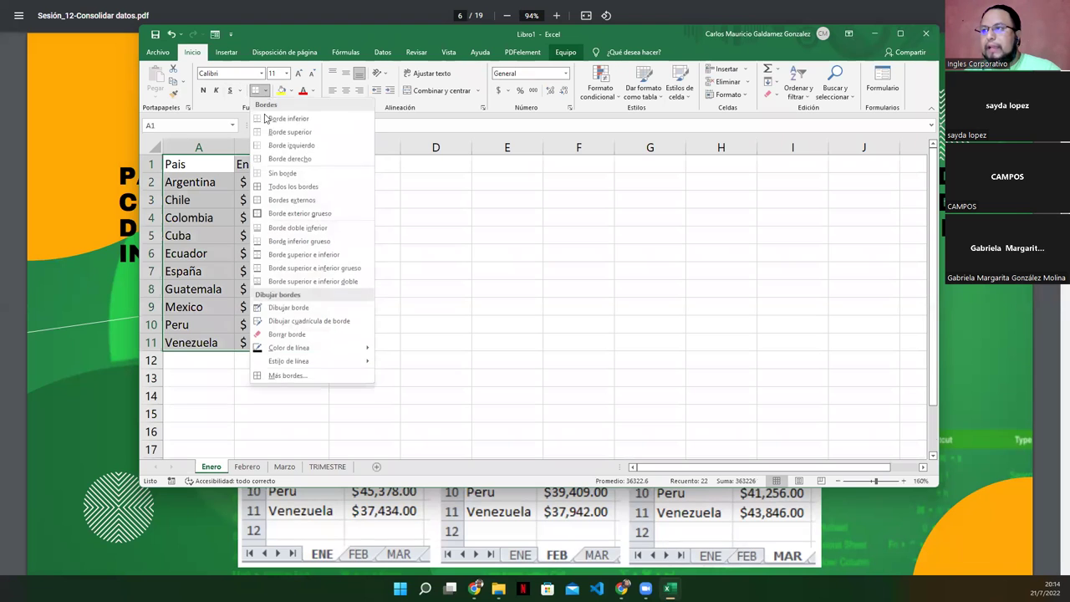
click(271, 186)
click(246, 467)
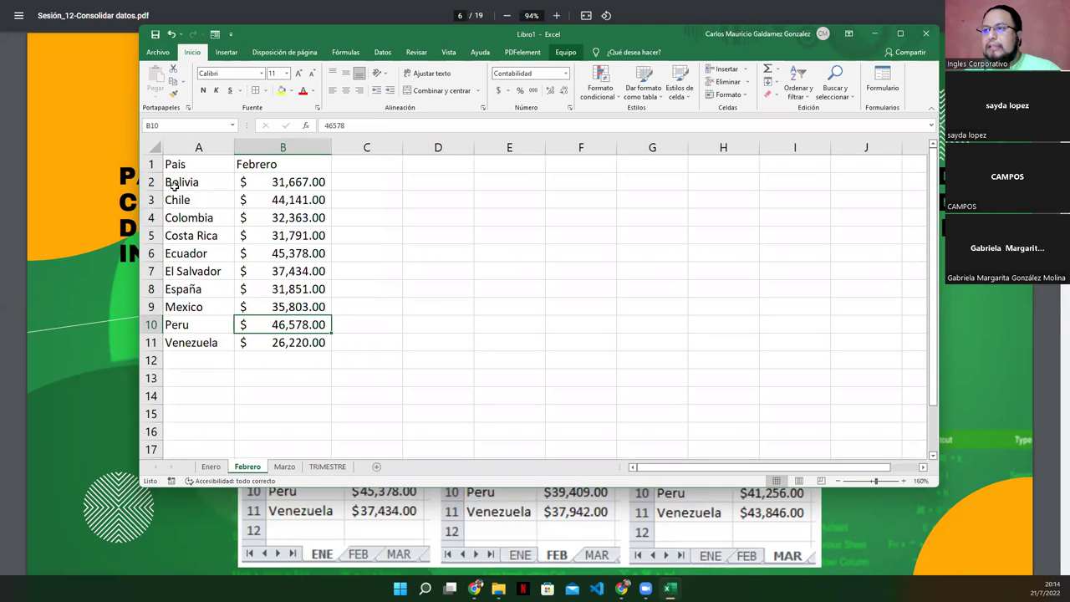
drag(180, 163, 284, 343)
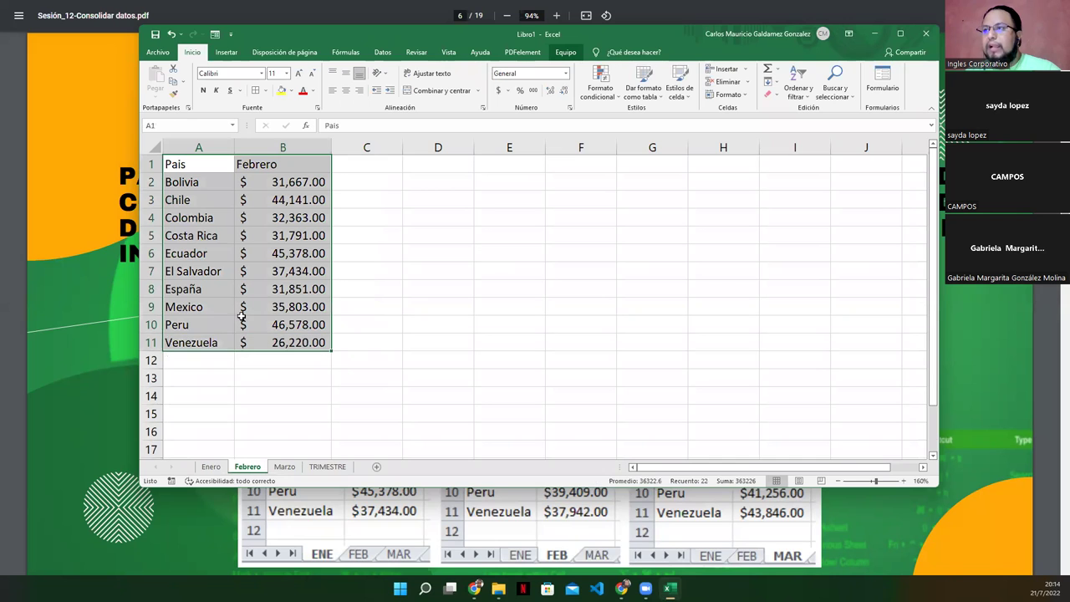
click(255, 90)
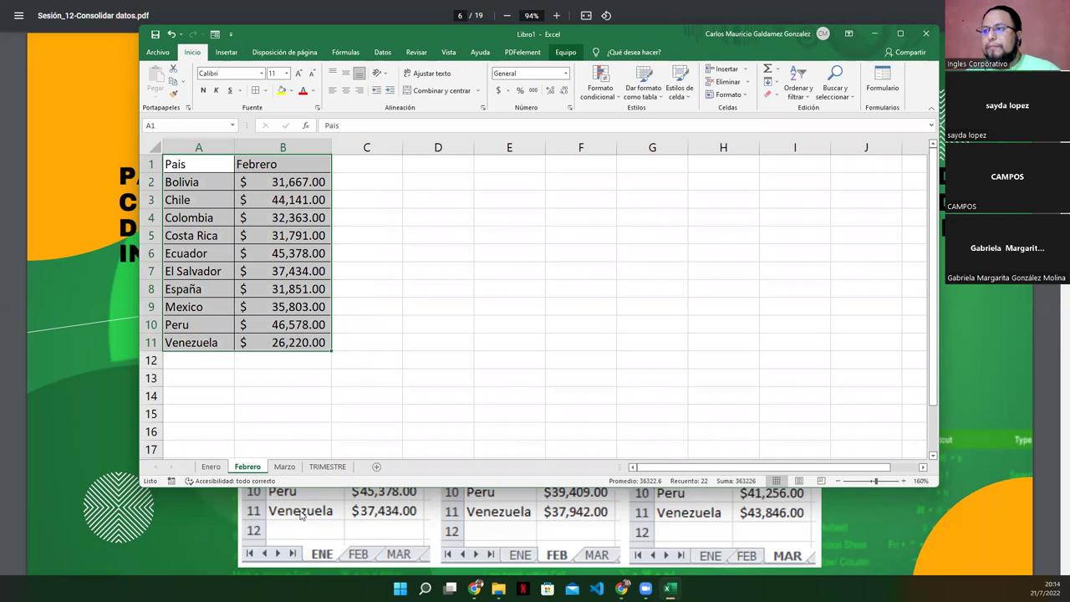
click(284, 466)
drag(196, 166, 272, 333)
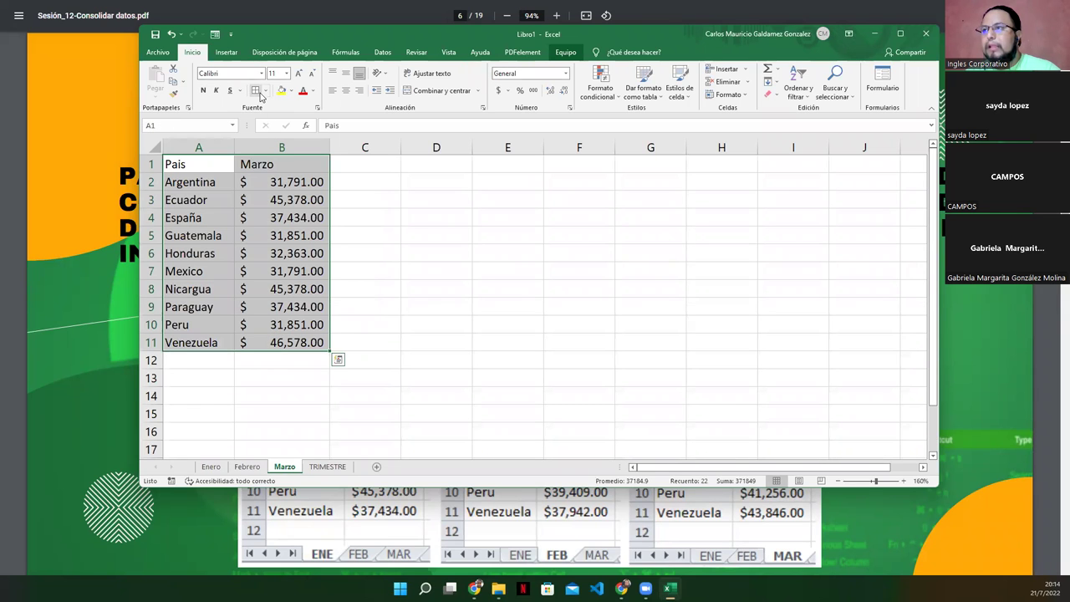
click(255, 90)
Step: Make the Pais/month header row bold on the monthly sheets
click(211, 467)
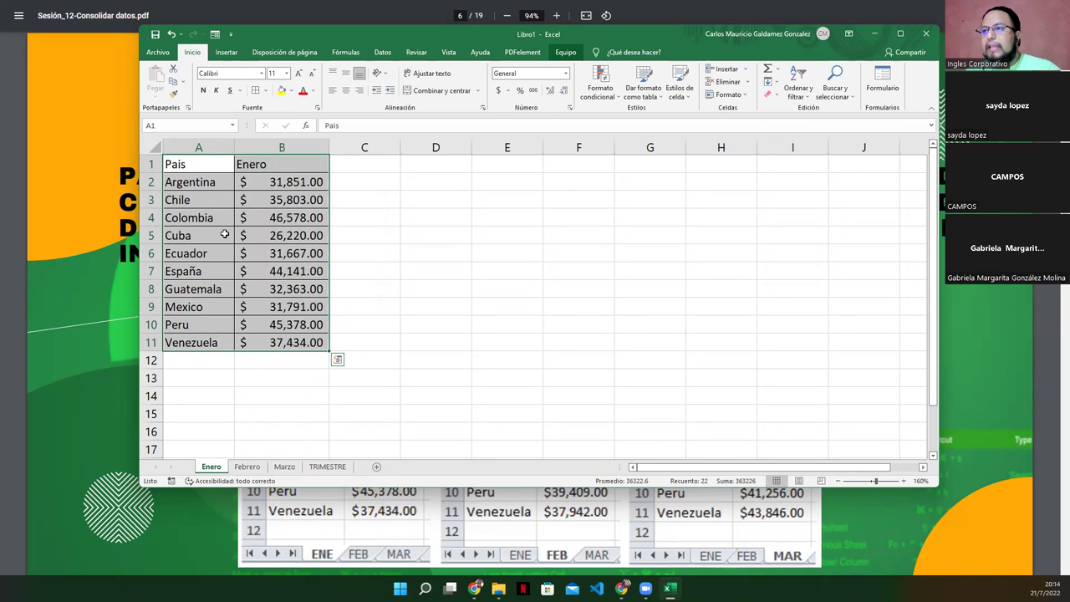
drag(193, 167, 268, 171)
click(248, 467)
drag(180, 165, 276, 167)
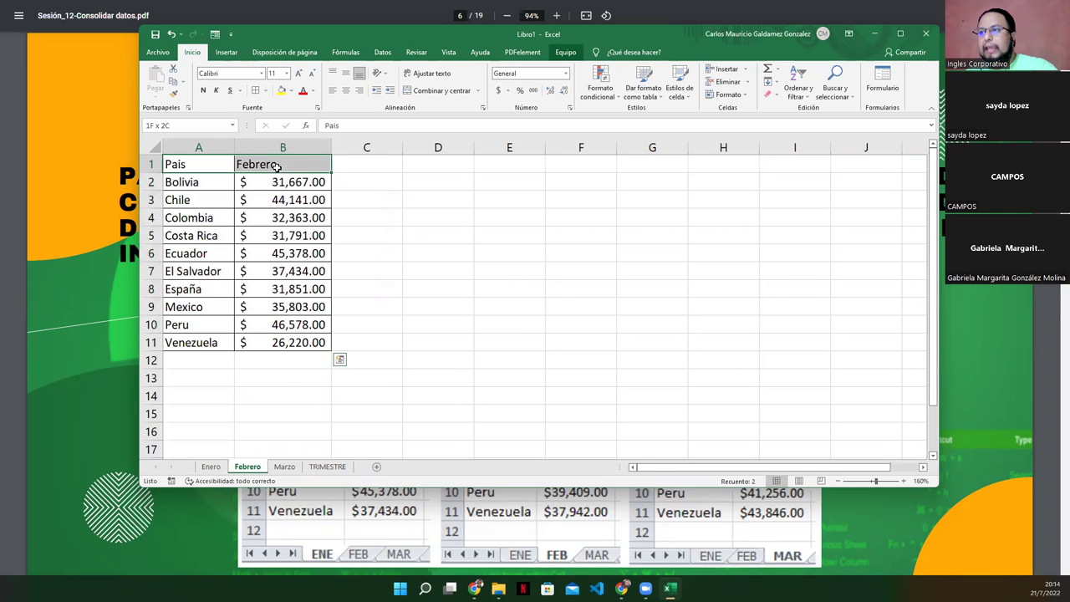
click(202, 90)
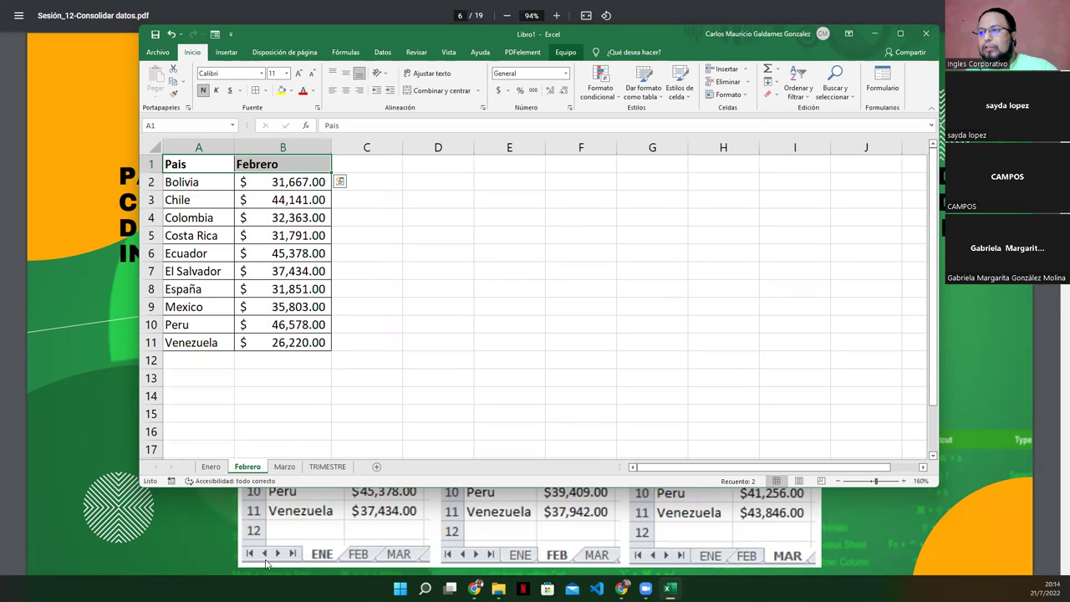
click(285, 466)
mouse_move(199, 167)
mouse_down()
mouse_move(253, 177)
mouse_move(238, 167)
mouse_up()
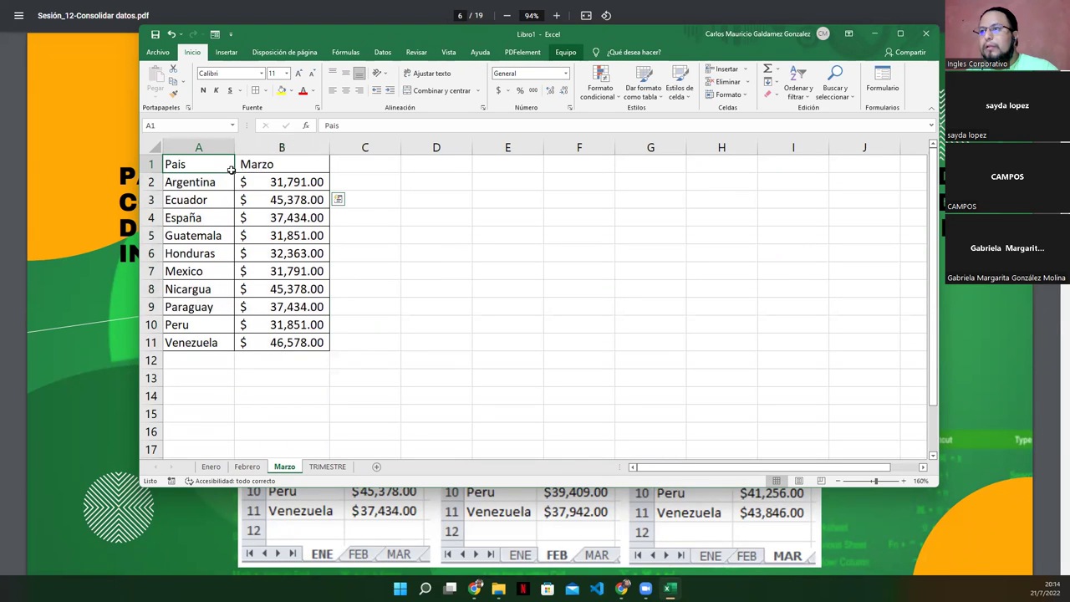
click(202, 90)
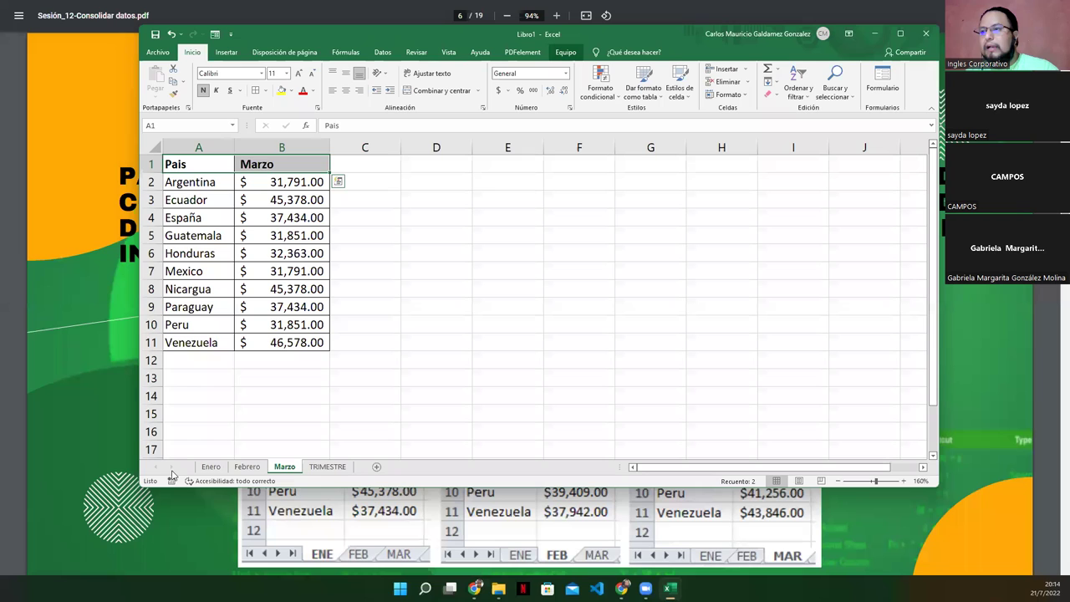
Step: Clear the selection and check the Enero, Febrero and Marzo sheets
click(186, 374)
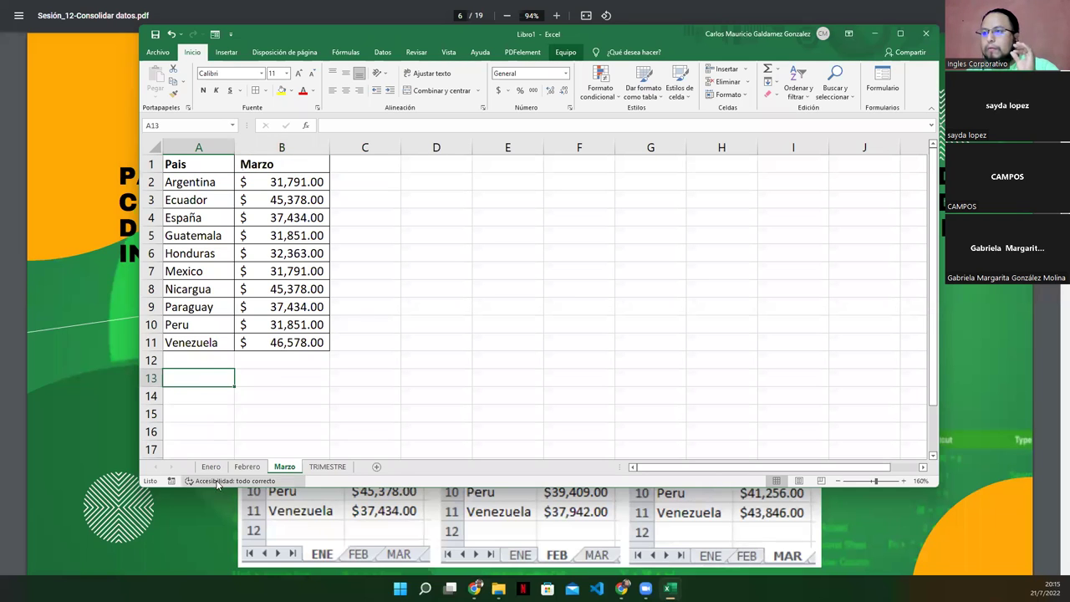
click(211, 466)
click(184, 360)
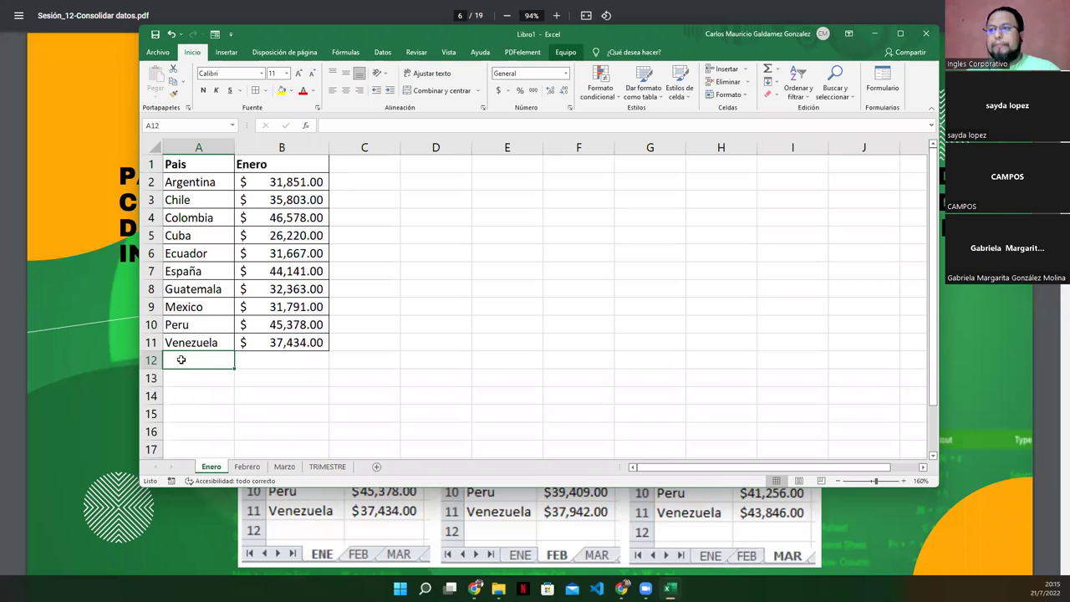
click(249, 468)
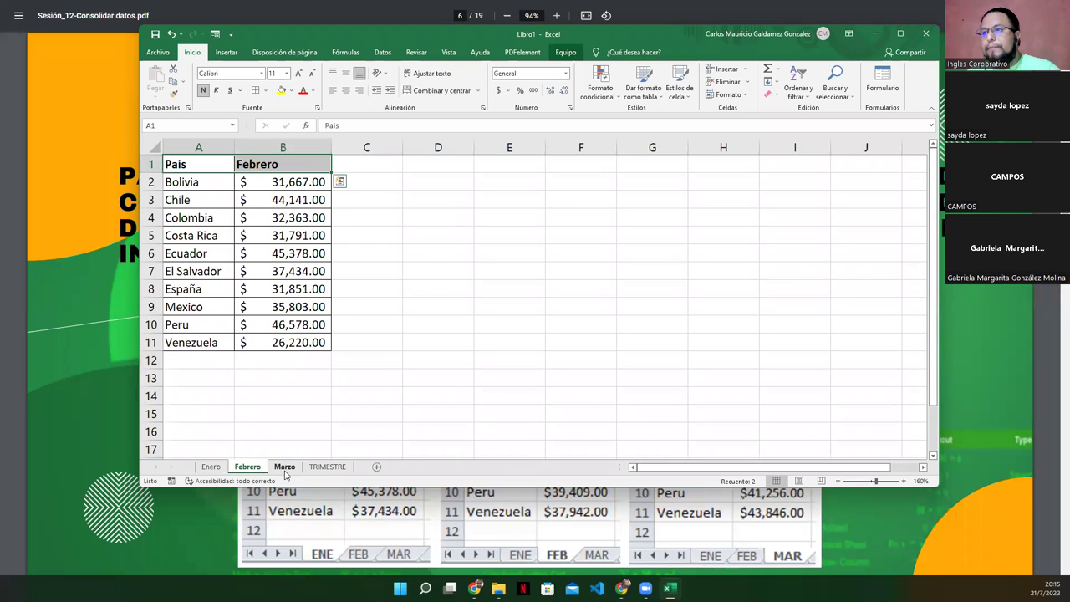
click(284, 468)
Step: Add Italia with 49000 in row 12 of the Enero sheet
click(211, 467)
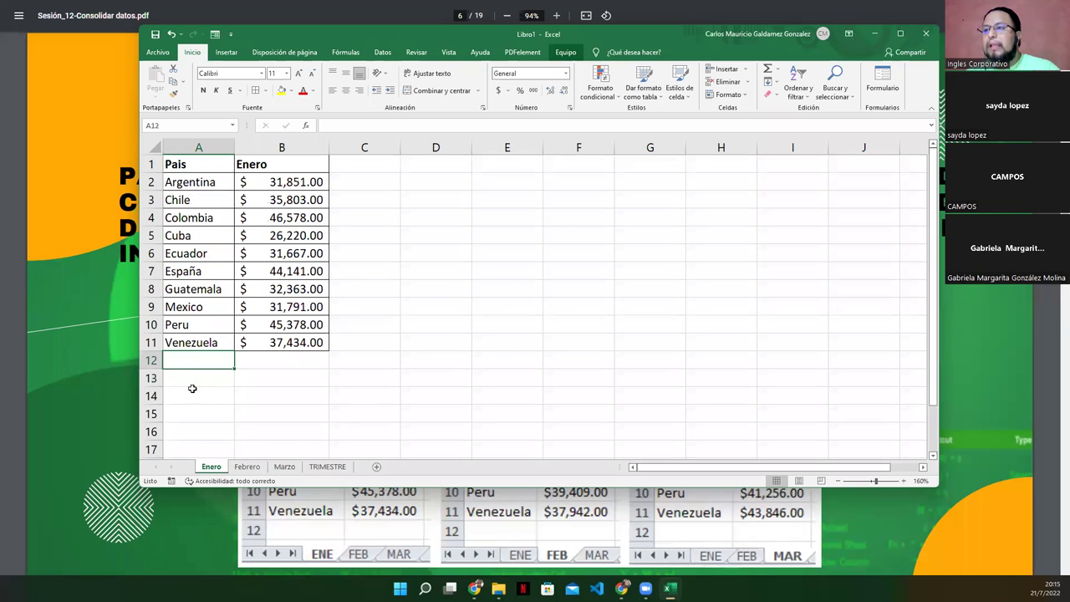
text(Italia)
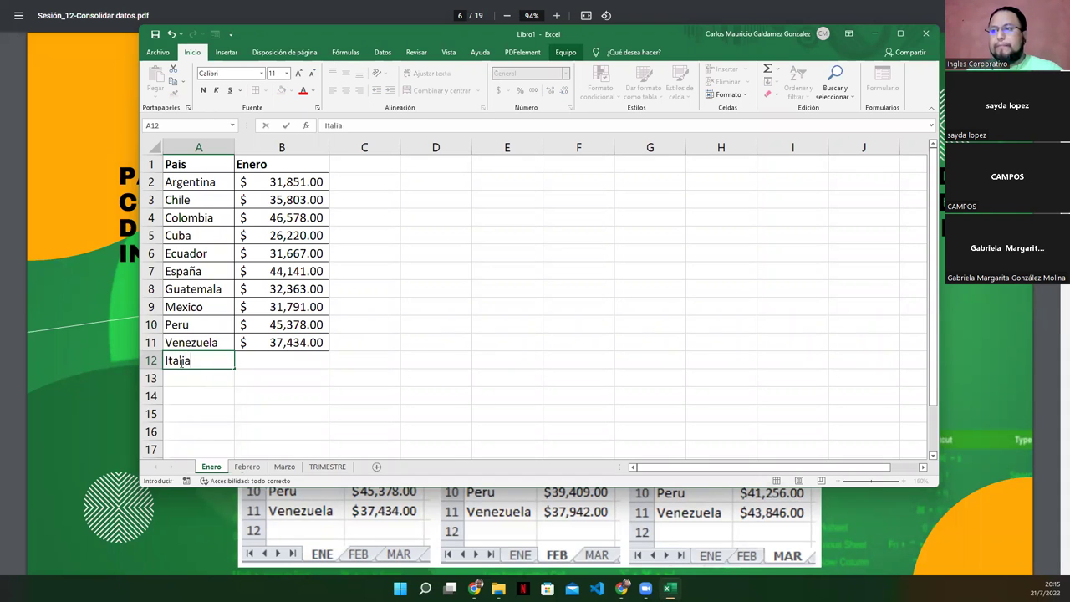
key(Tab)
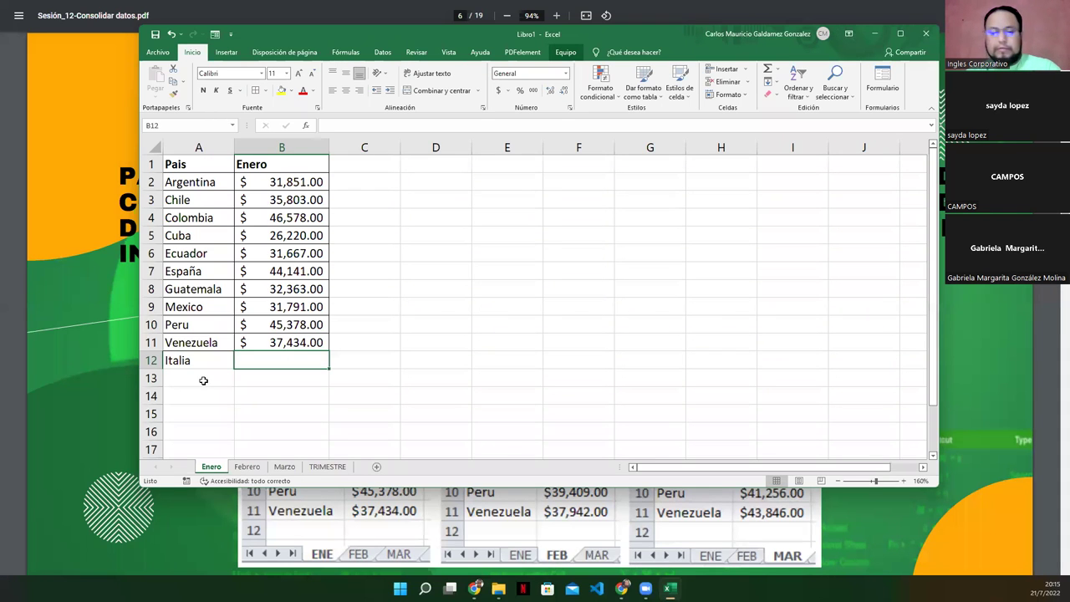
text(49000)
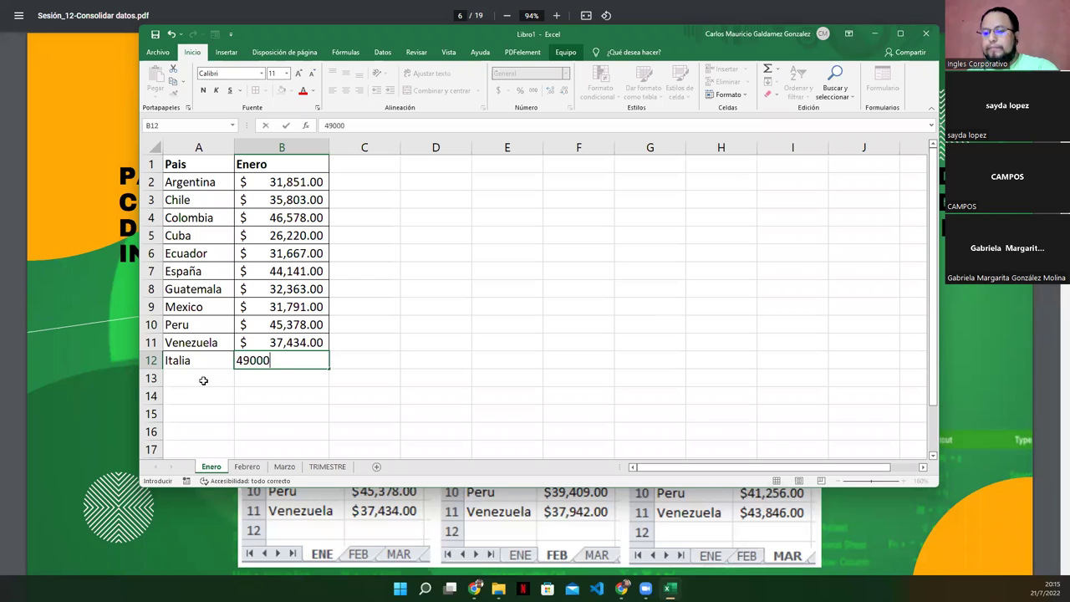
key(Return)
drag(201, 360, 268, 361)
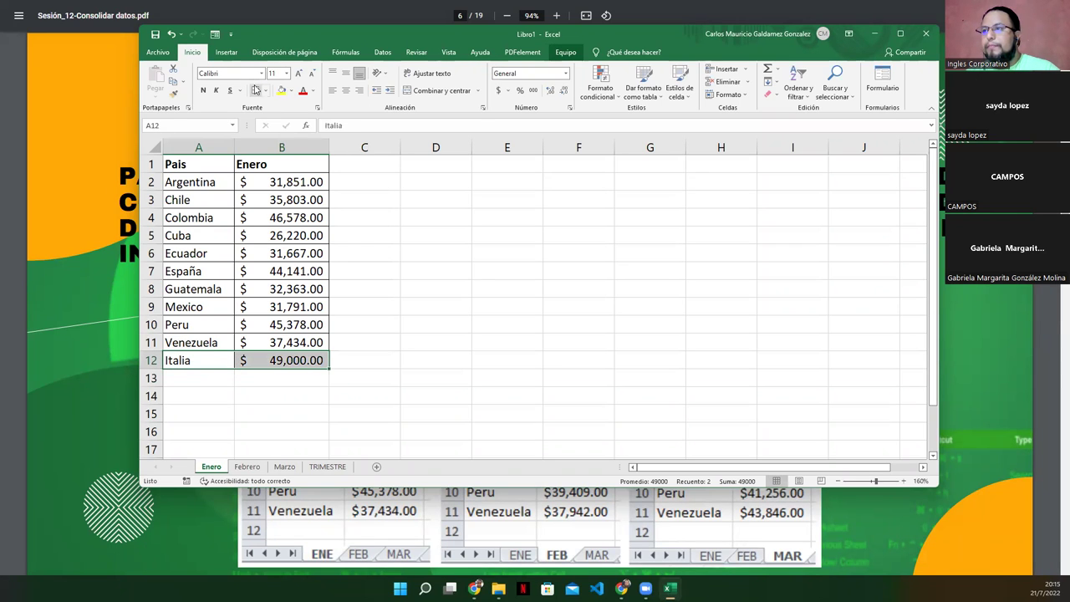
Step: Insert a row above Ecuador on Febrero and enter Italia with 54,900
click(247, 466)
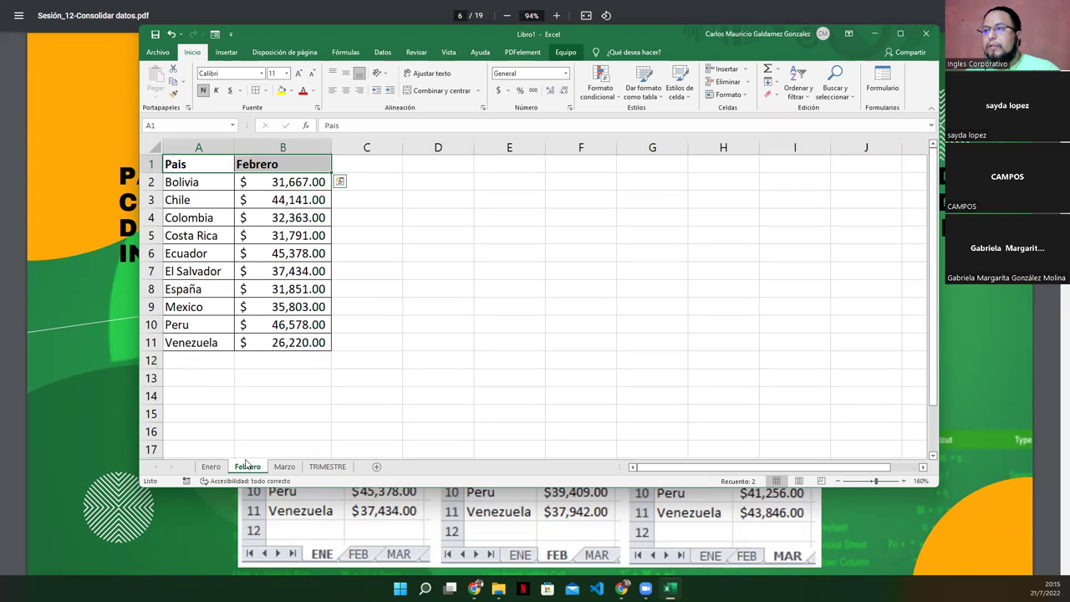
right_click(151, 253)
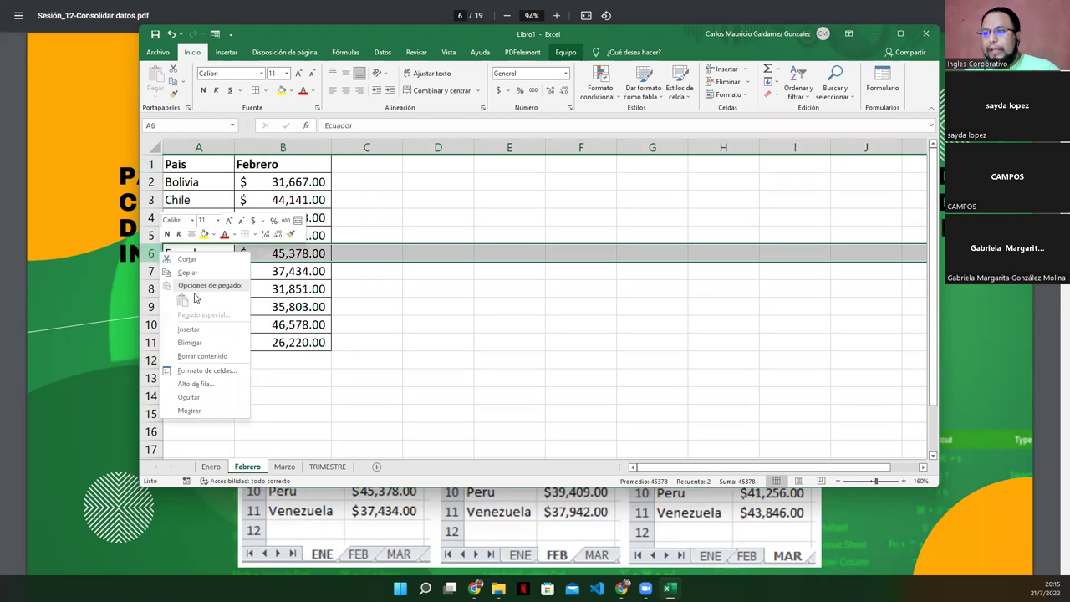
click(205, 297)
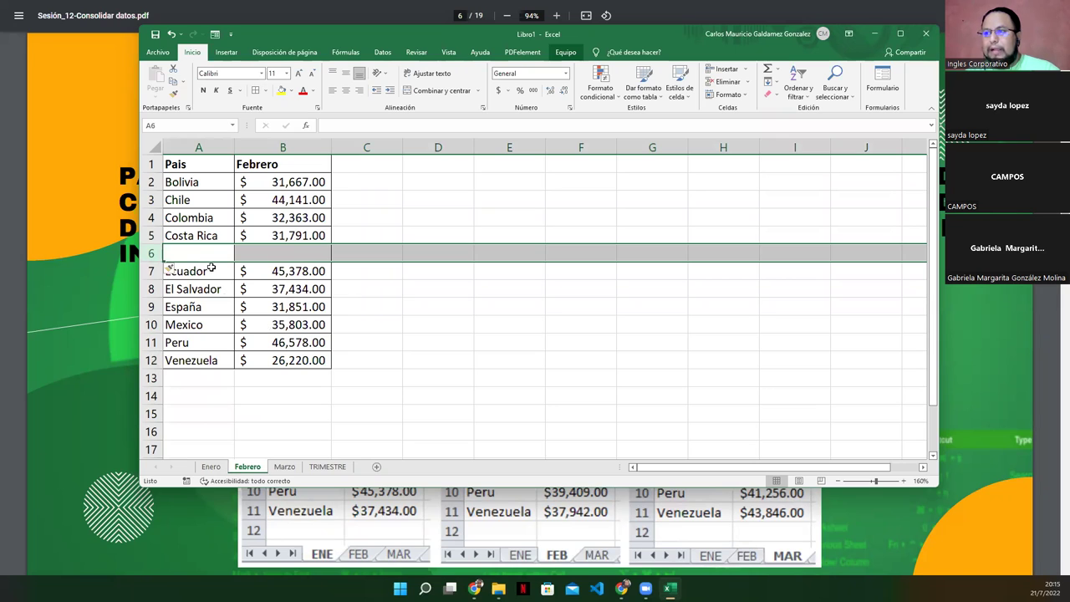
text(Itali)
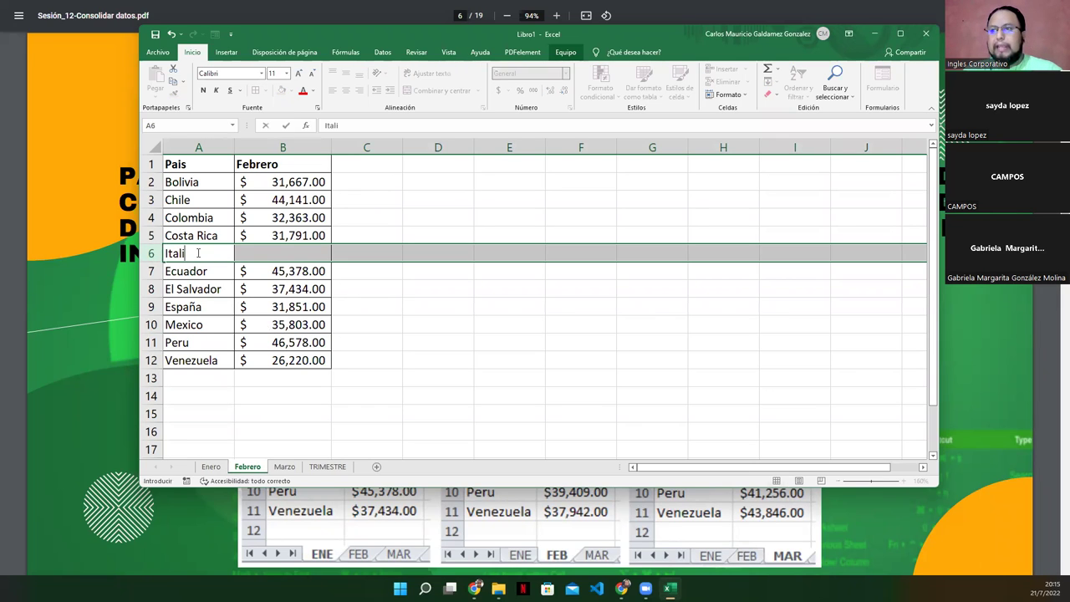
text(a)
key(Tab)
click(255, 257)
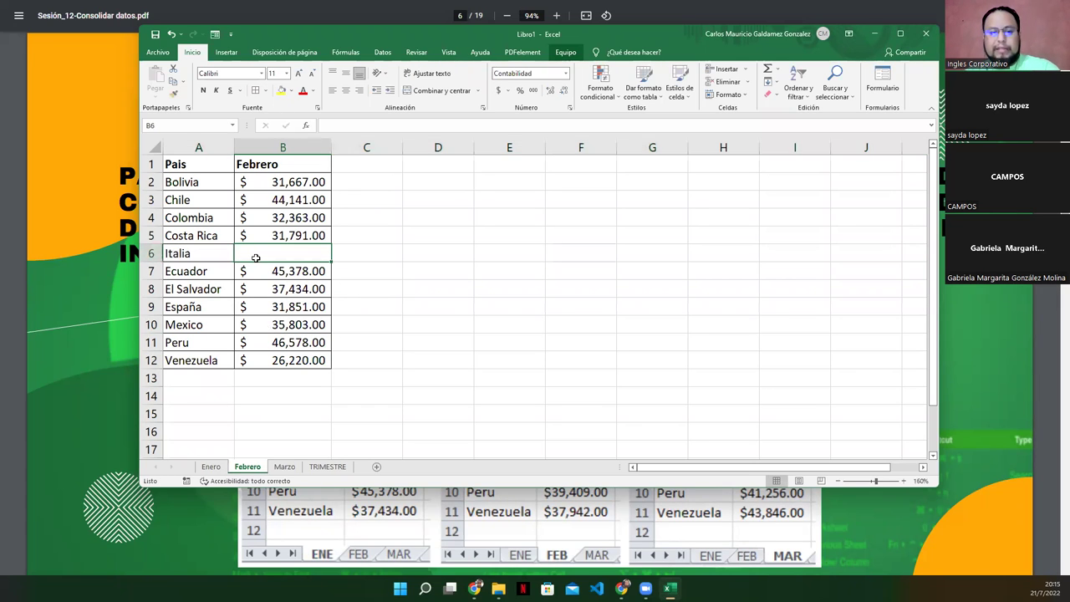
text(54,)
text(9)
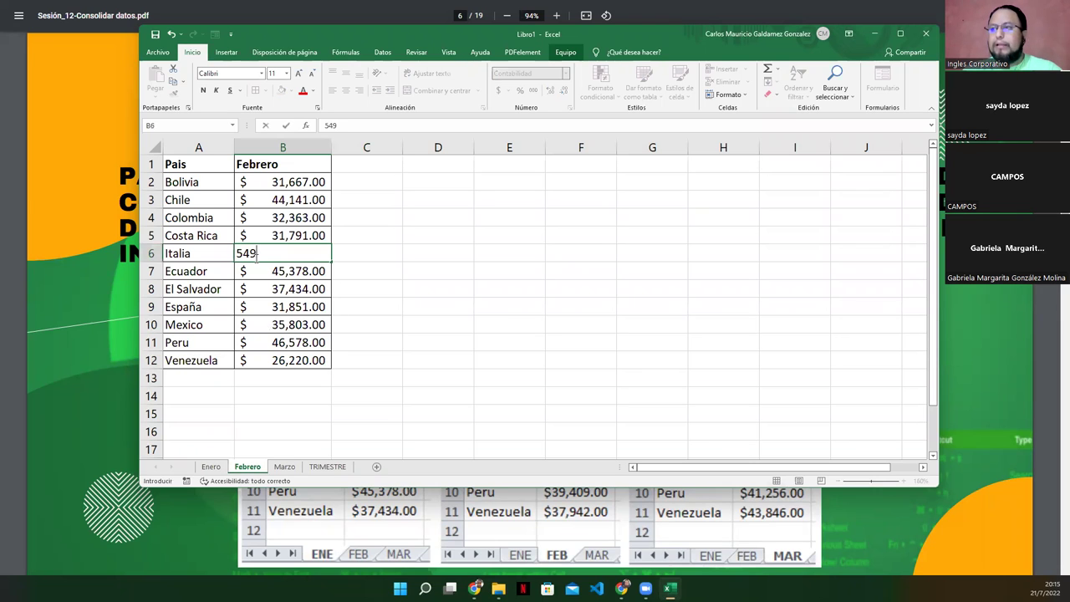
text(0)
key(Return)
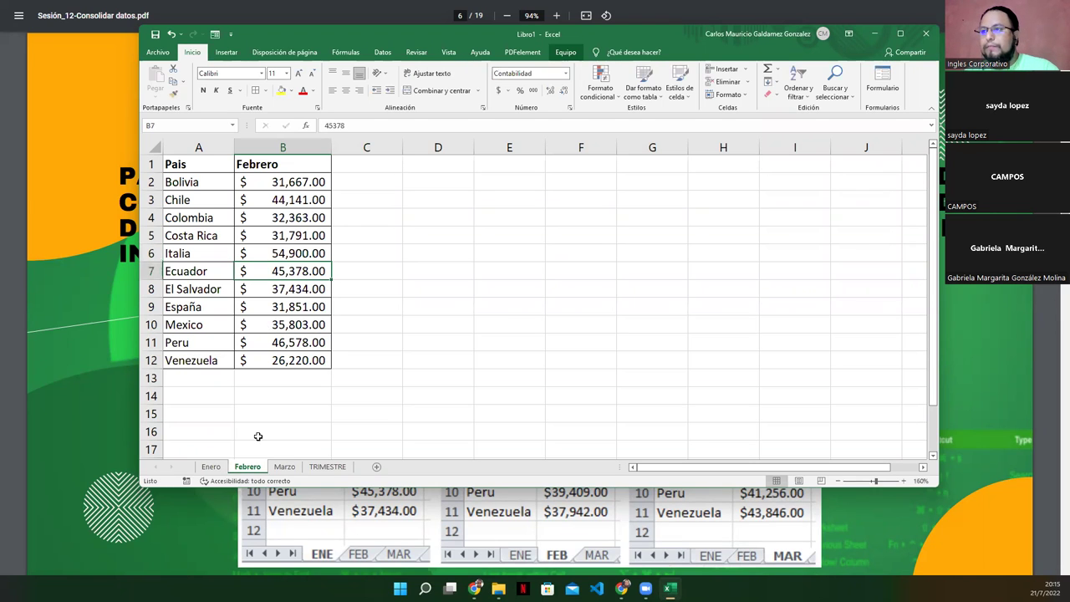
click(211, 467)
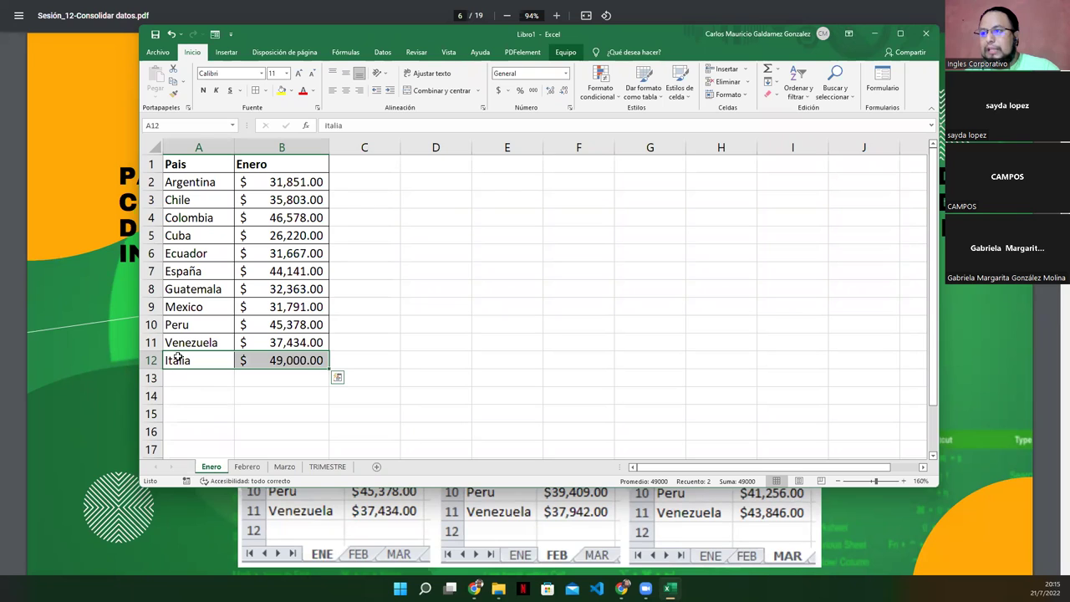
Step: Insert a row above España on Marzo and enter Italia with 67,890
click(248, 466)
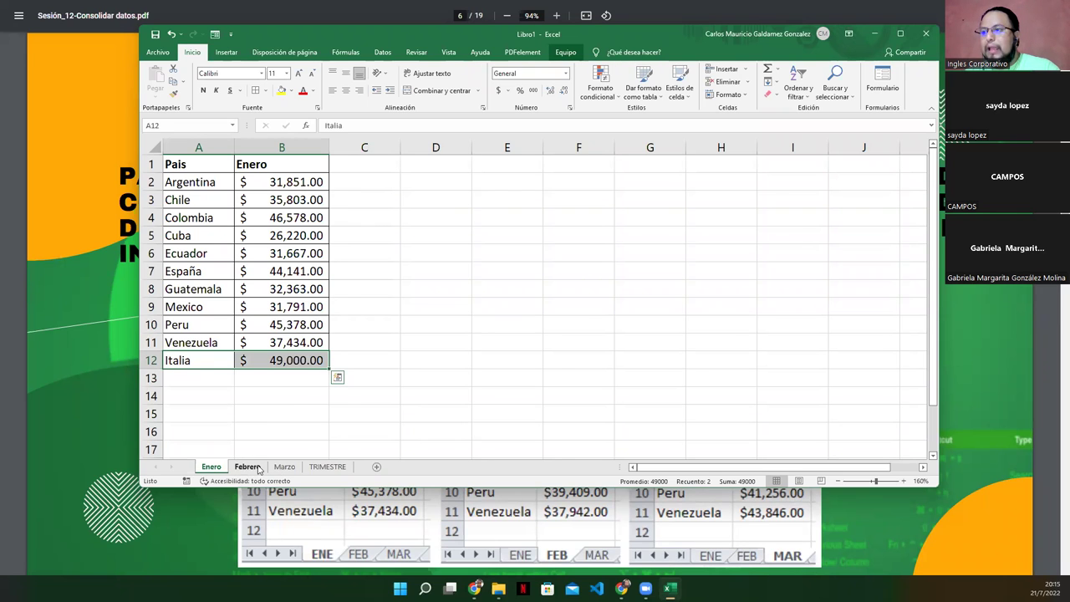
click(283, 467)
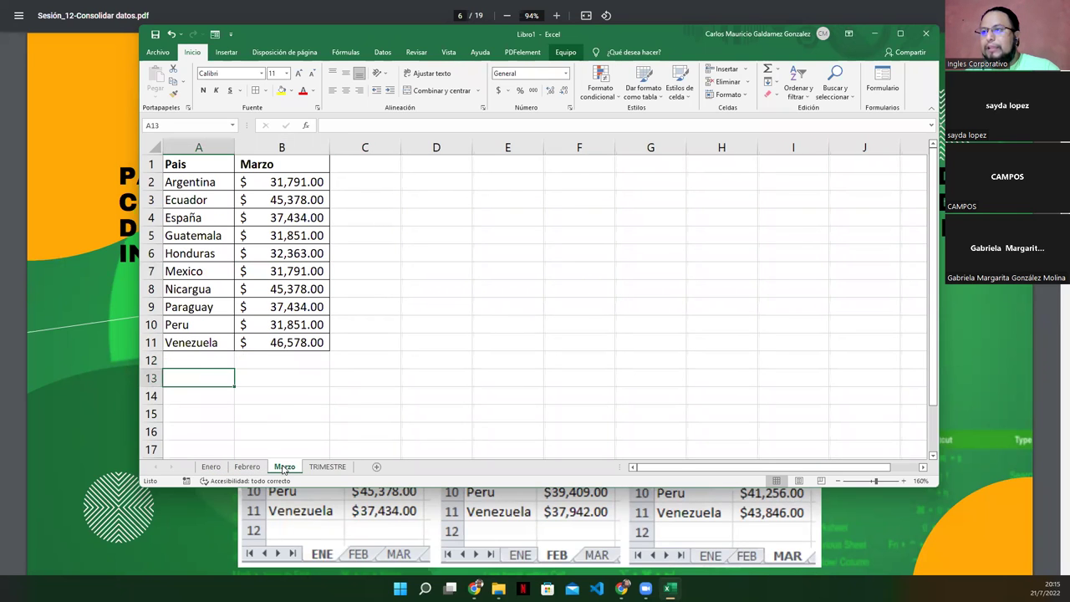
right_click(153, 218)
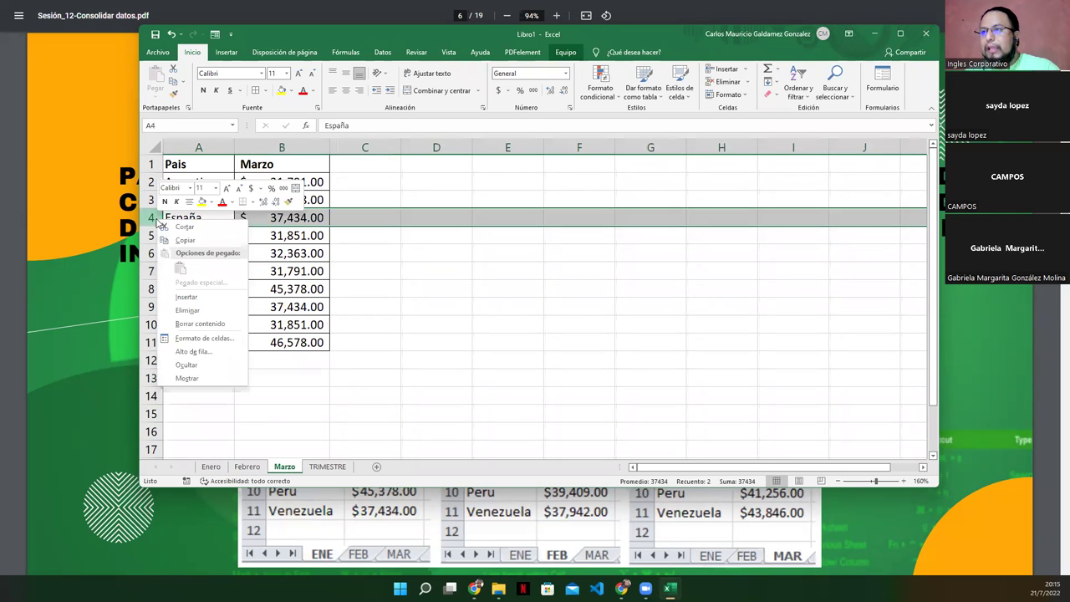
click(186, 297)
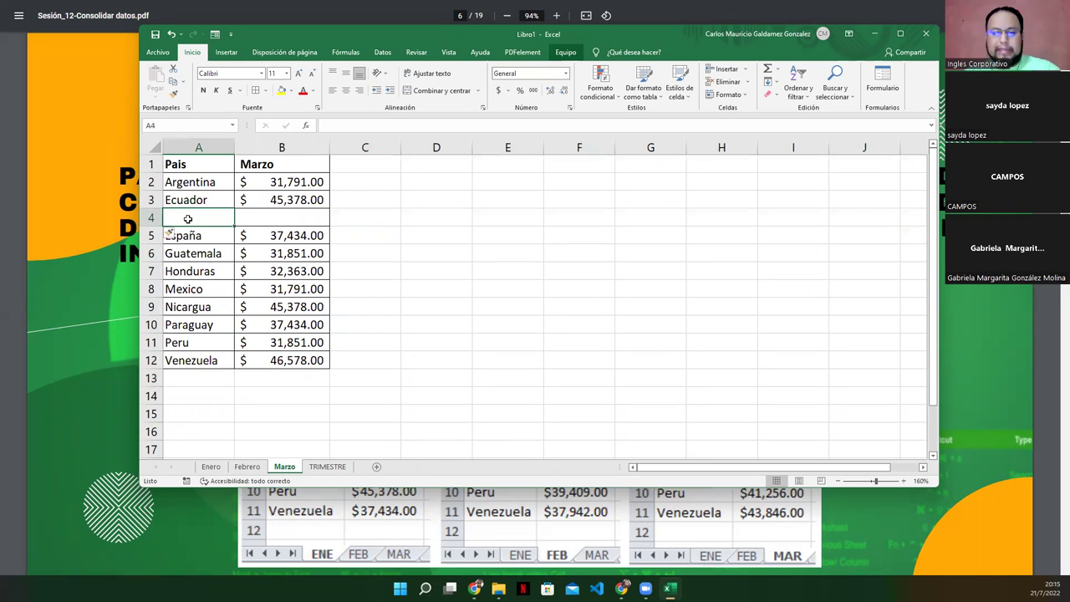
text(Italia)
key(Tab)
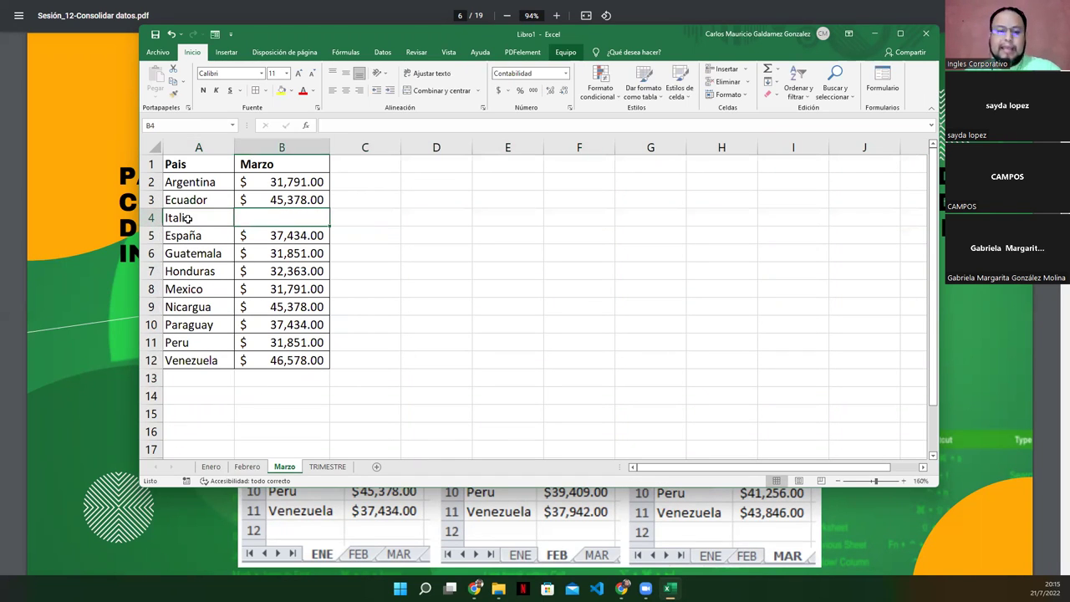
text(67)
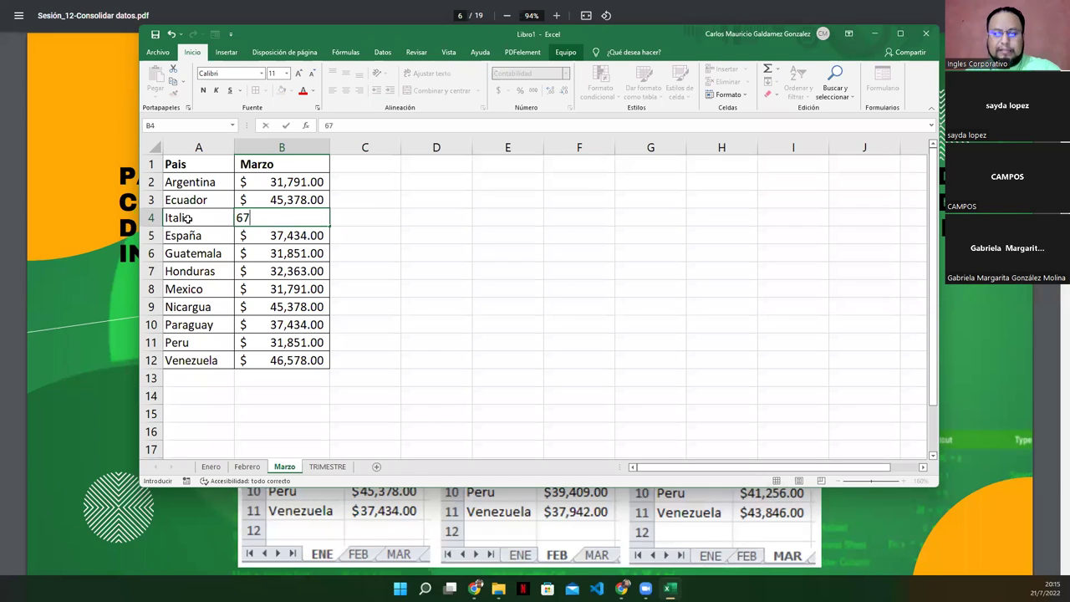
text(890)
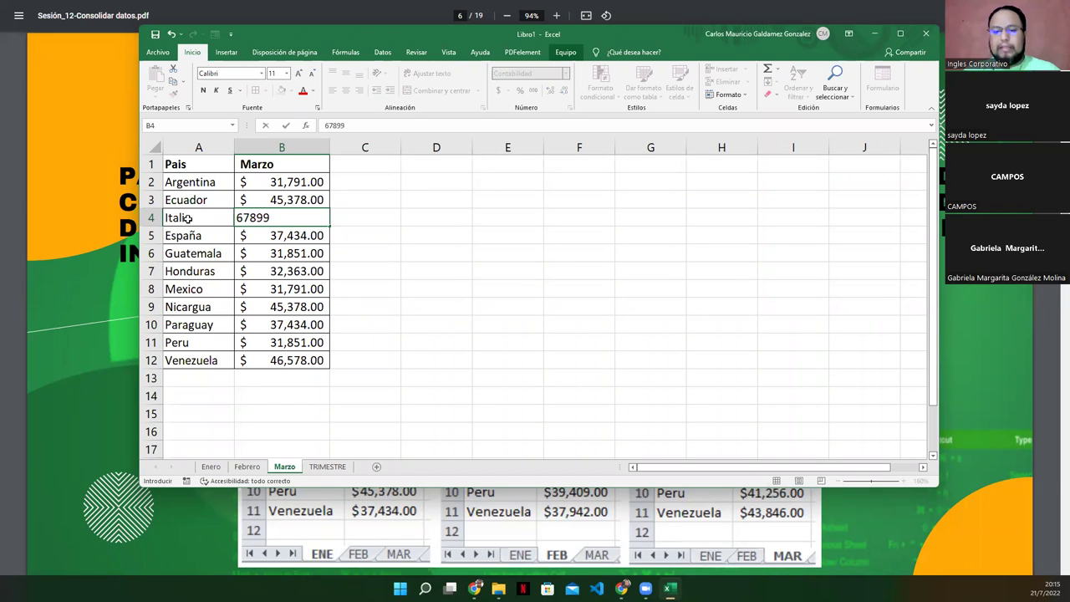
key(Return)
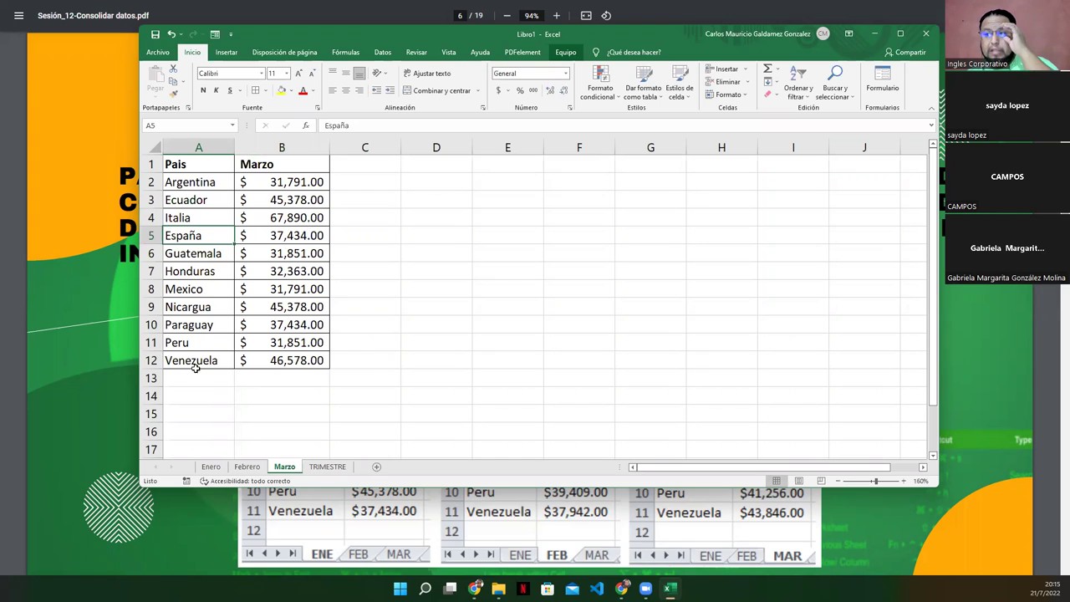
drag(188, 182, 269, 357)
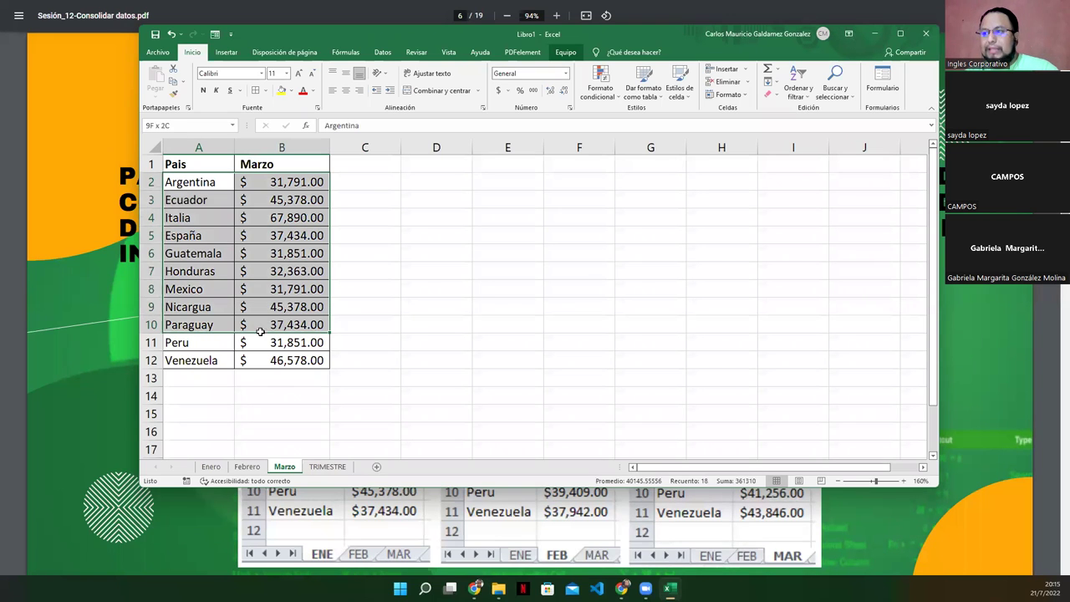
click(187, 355)
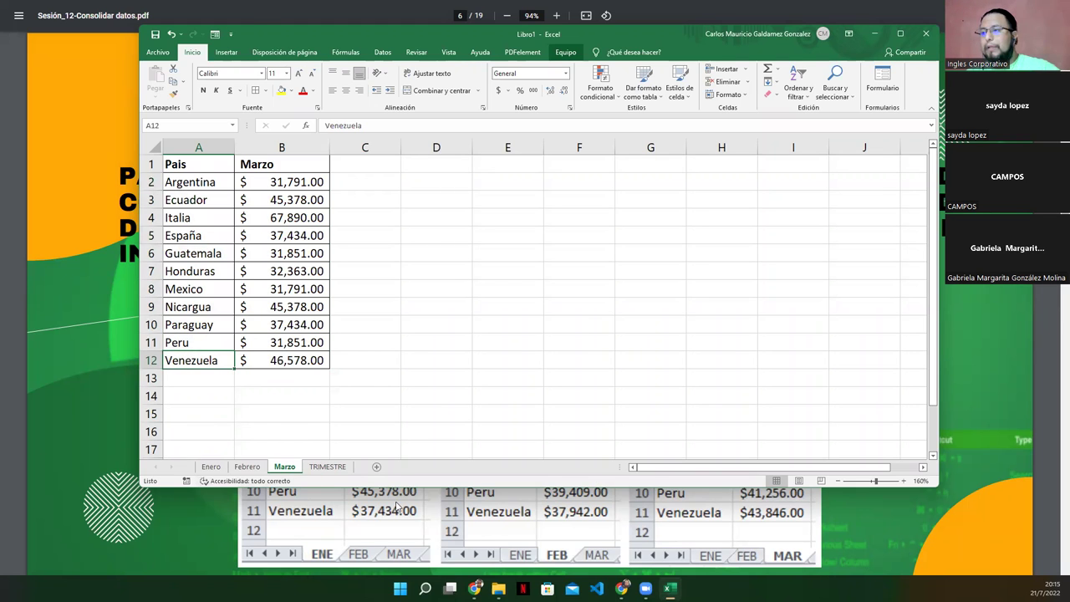
click(399, 508)
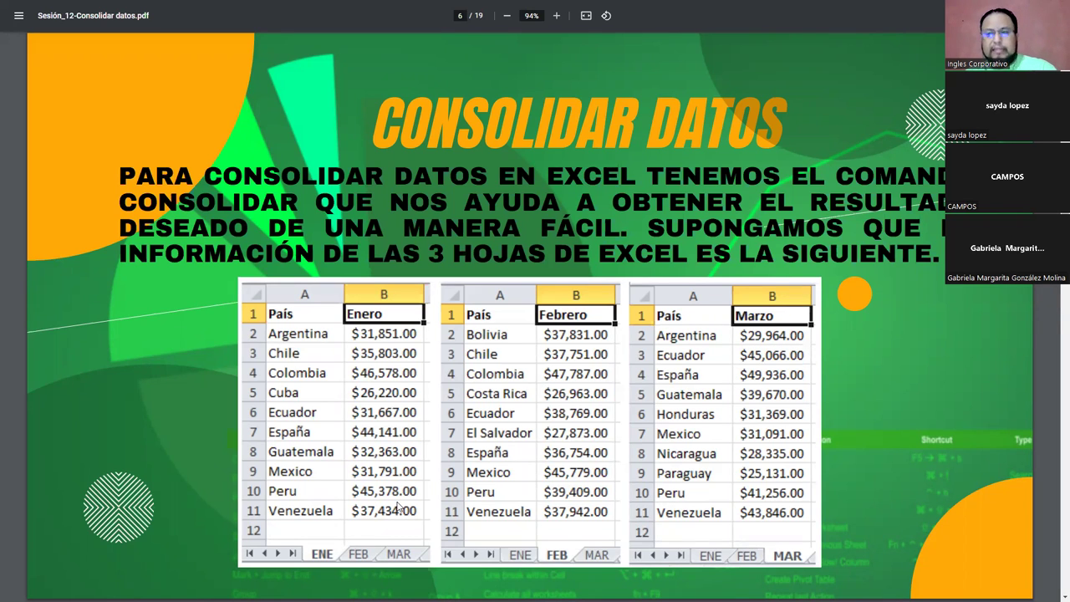
Step: Return to the Excel workbook after viewing the Consolidar Datos slide
key(alt+Tab)
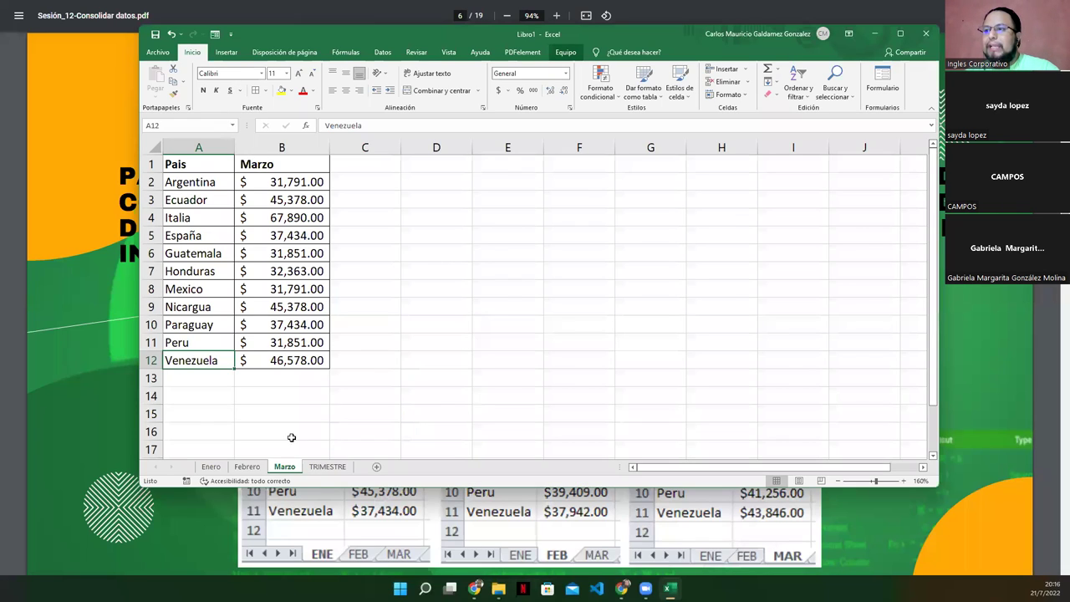
Step: Step through the Enero country list from Argentina down to Italia, including Guatemala
click(247, 467)
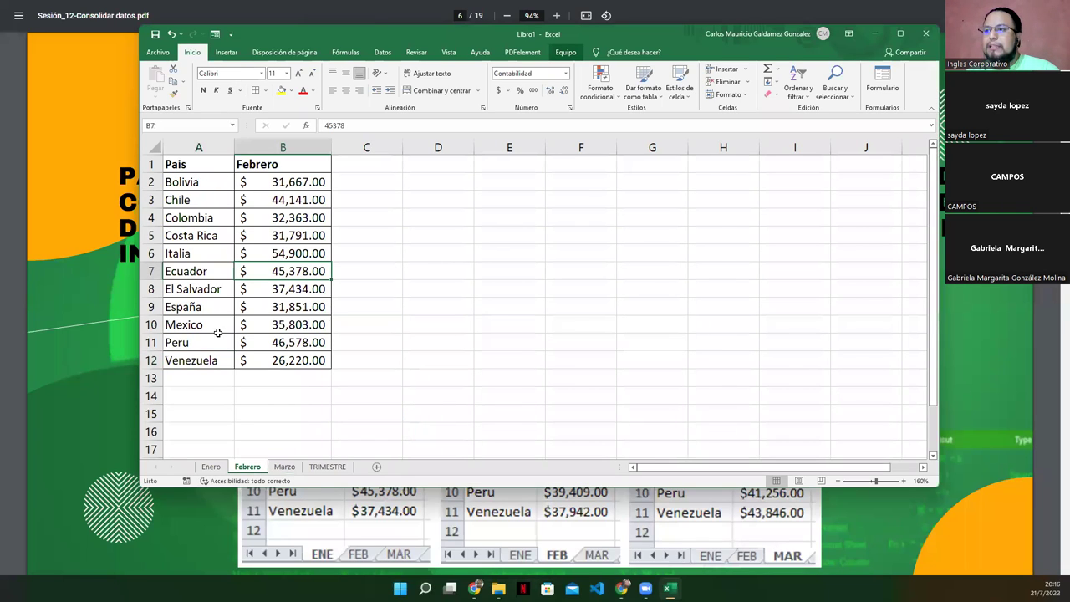
click(212, 467)
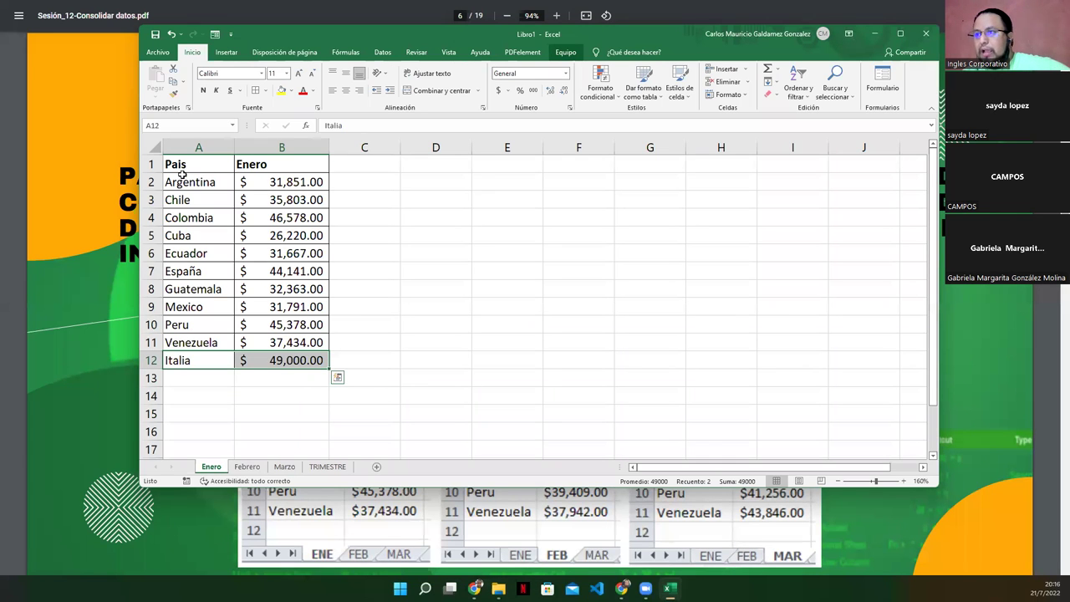
drag(179, 175, 201, 185)
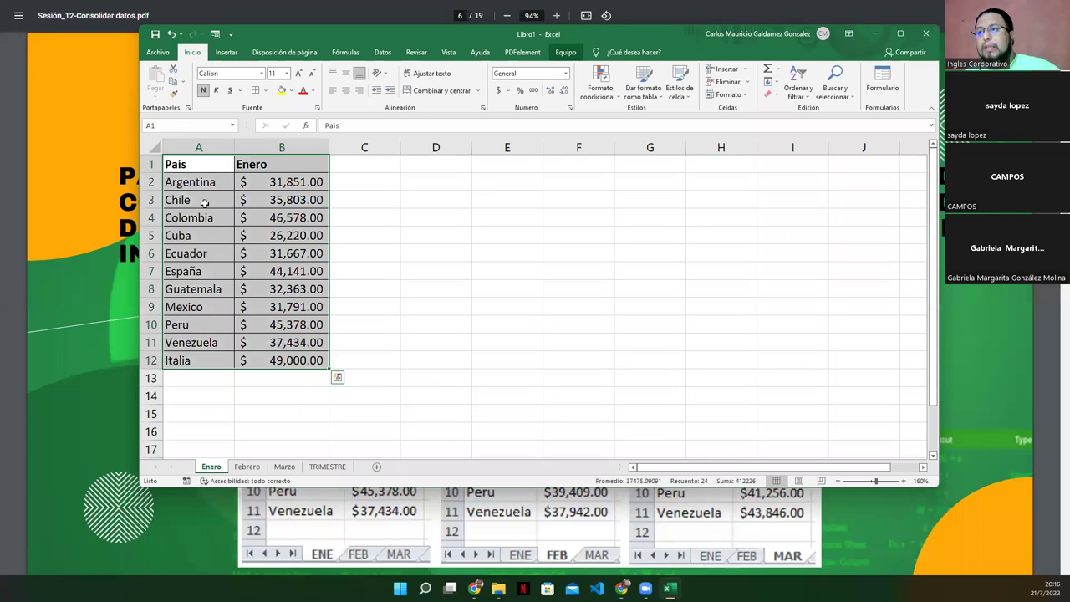
click(200, 201)
click(204, 219)
click(206, 238)
click(205, 255)
click(206, 269)
click(215, 291)
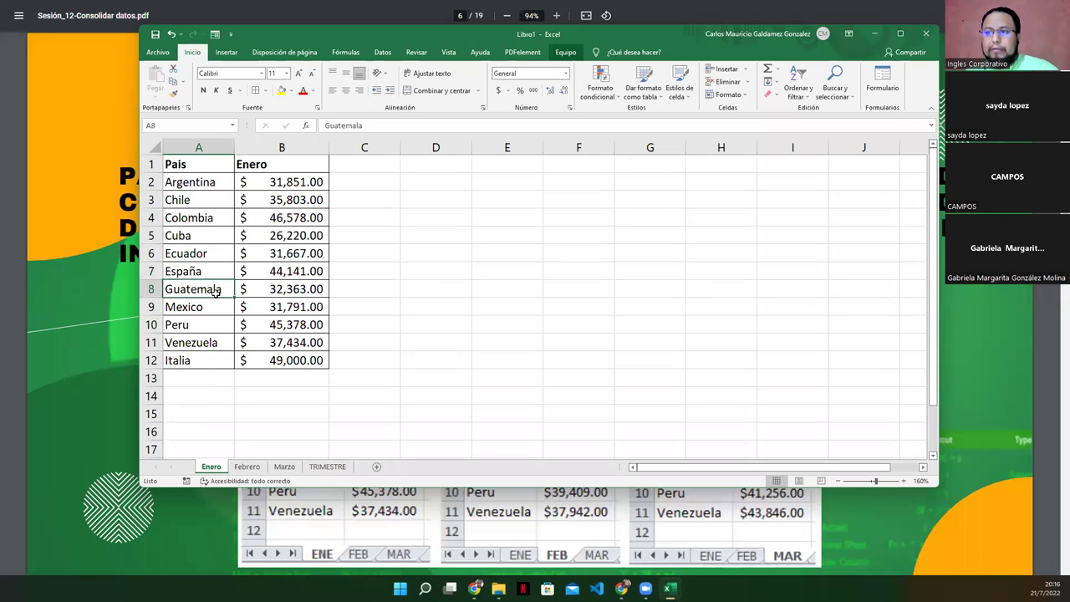
click(216, 313)
click(215, 327)
click(215, 342)
click(207, 360)
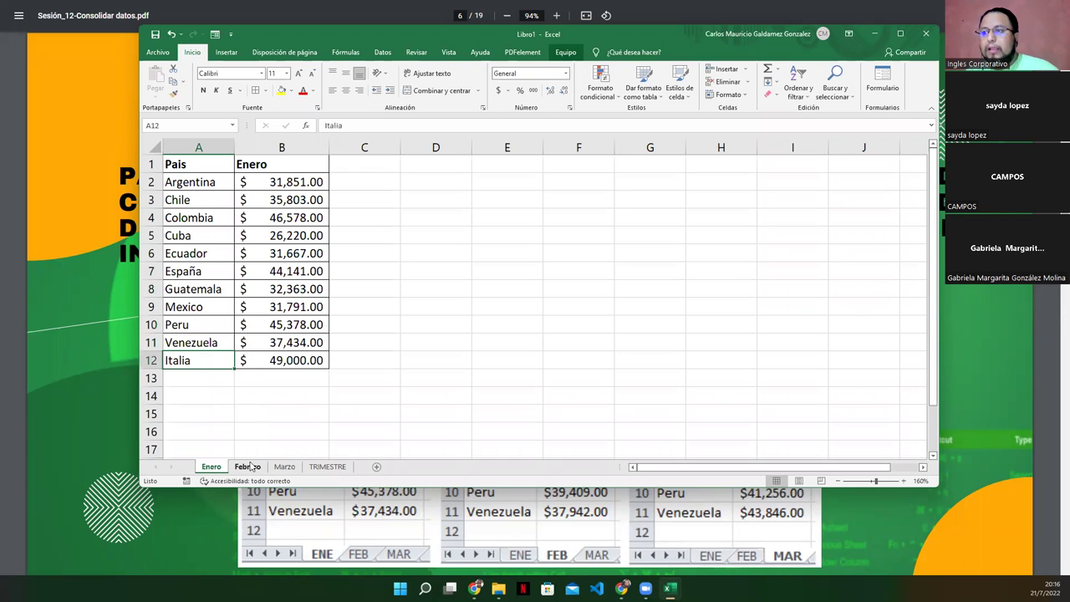
Step: Select and compare the Febrero and Marzo country-name columns, ending on the Pais header
click(247, 466)
drag(186, 188, 195, 358)
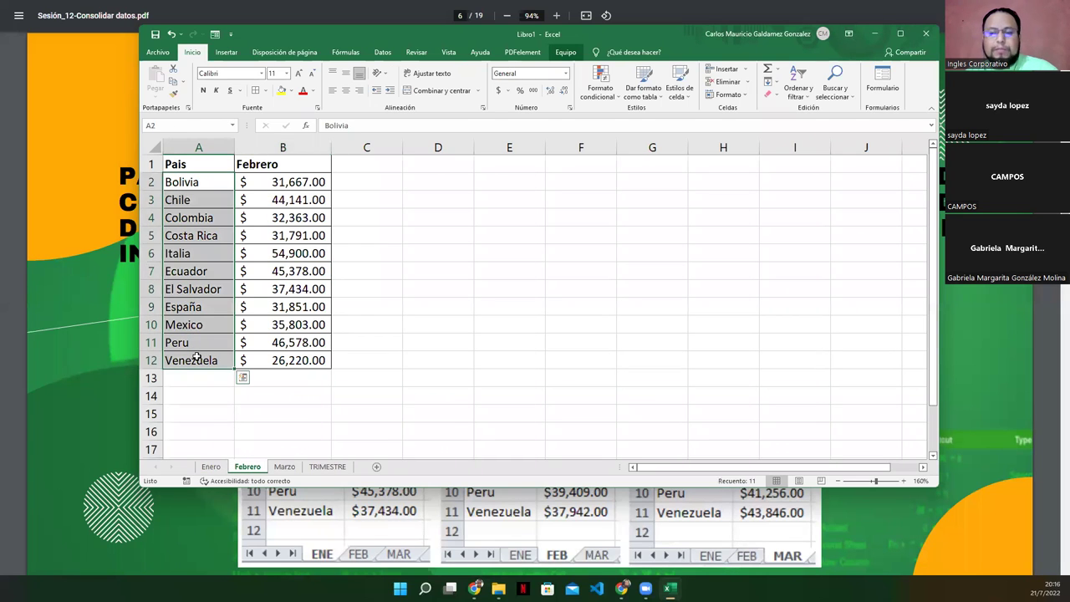
click(284, 466)
drag(189, 192, 200, 357)
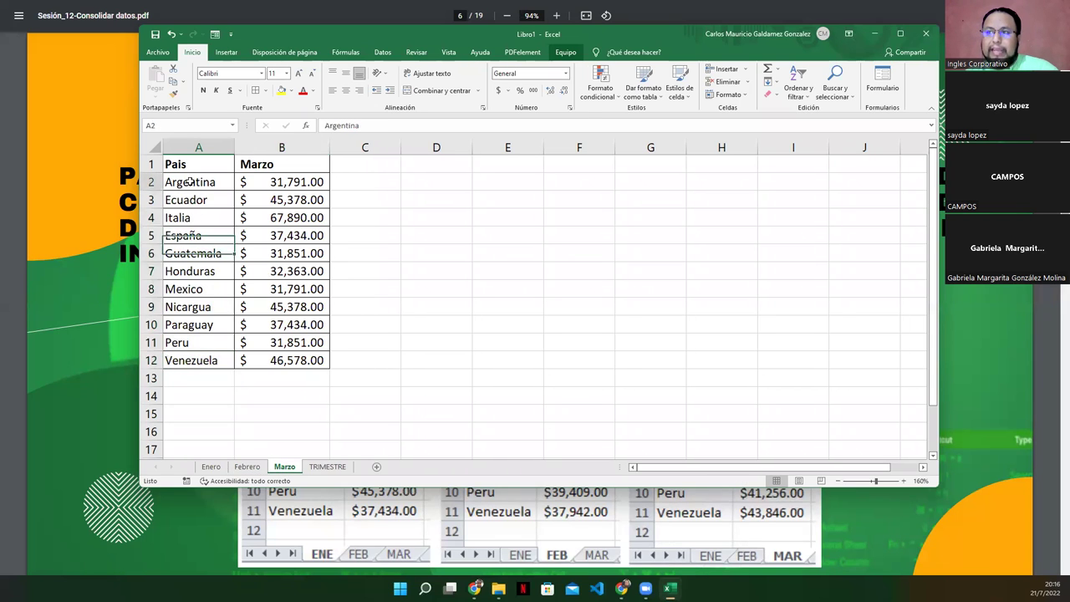
click(199, 357)
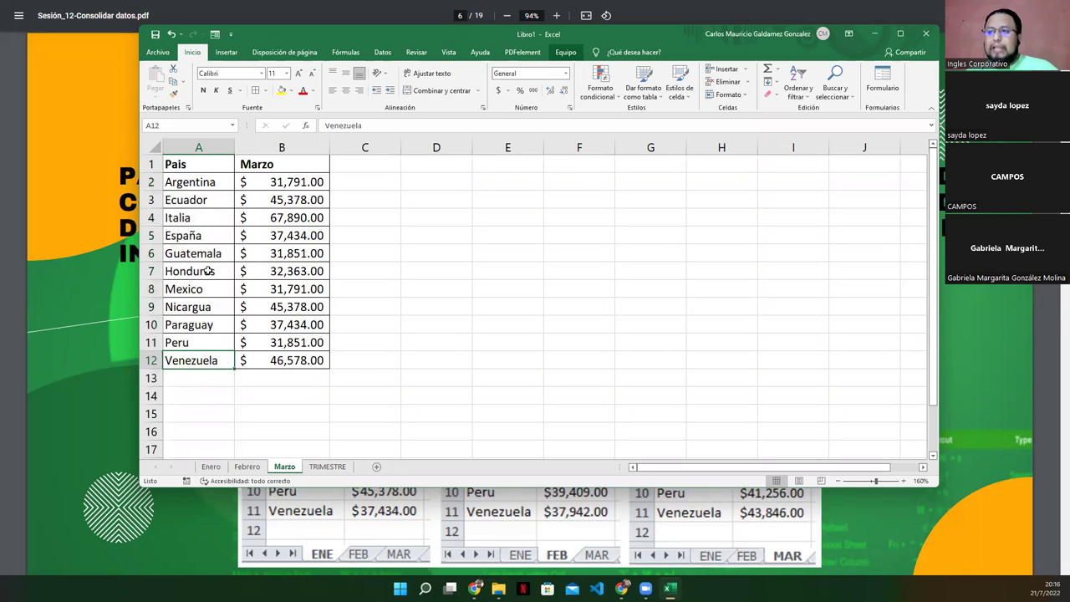
click(182, 165)
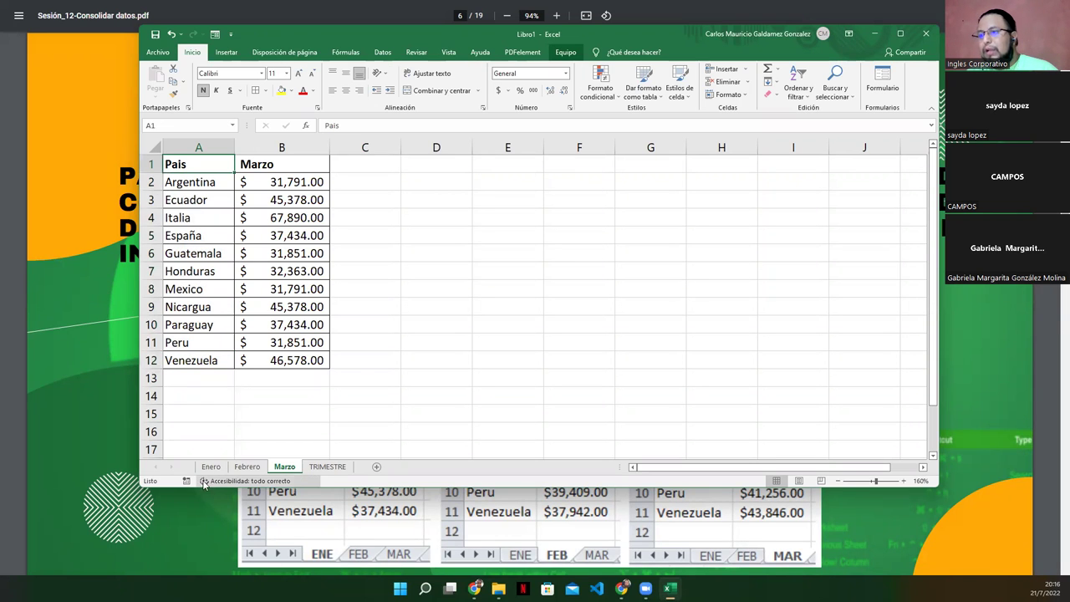
Step: Flip among the Enero, Febrero and Marzo sheets, checking each one's Pais header
click(211, 467)
click(246, 466)
click(284, 467)
click(211, 466)
click(208, 177)
click(200, 165)
click(247, 467)
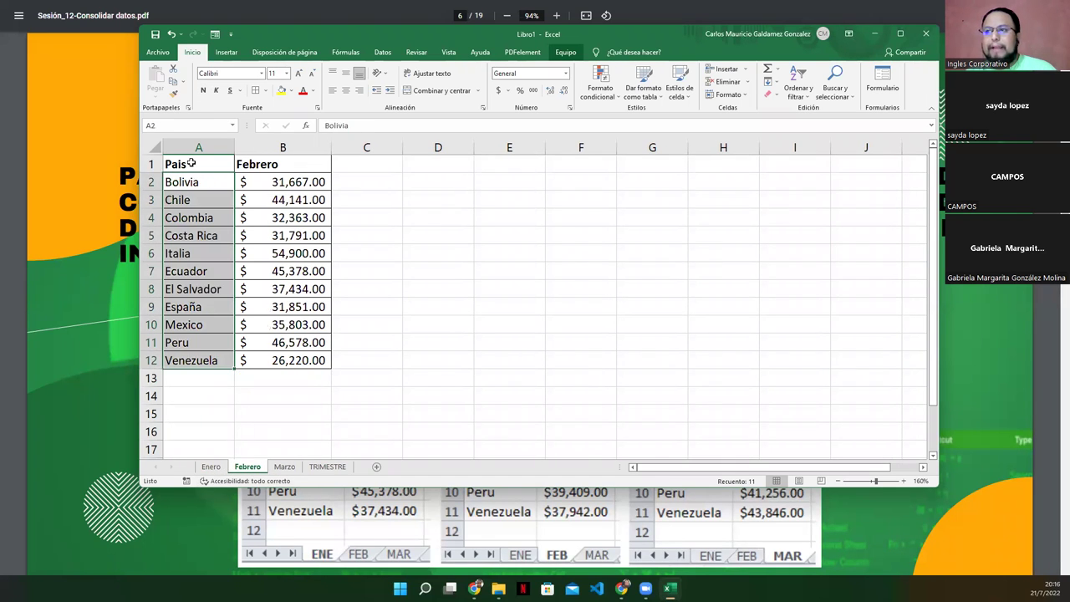
click(196, 165)
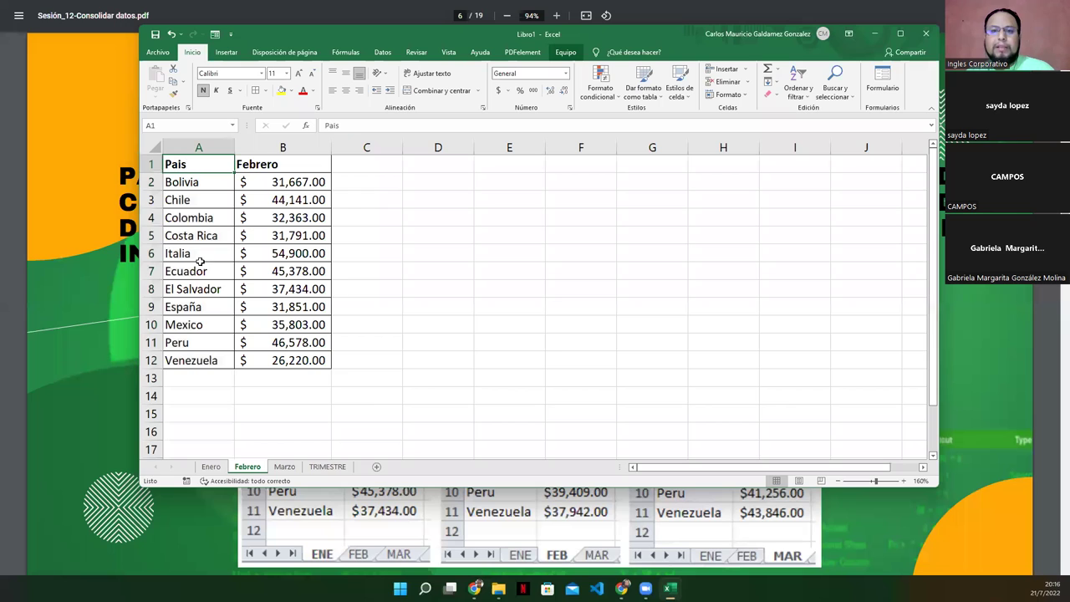
click(284, 466)
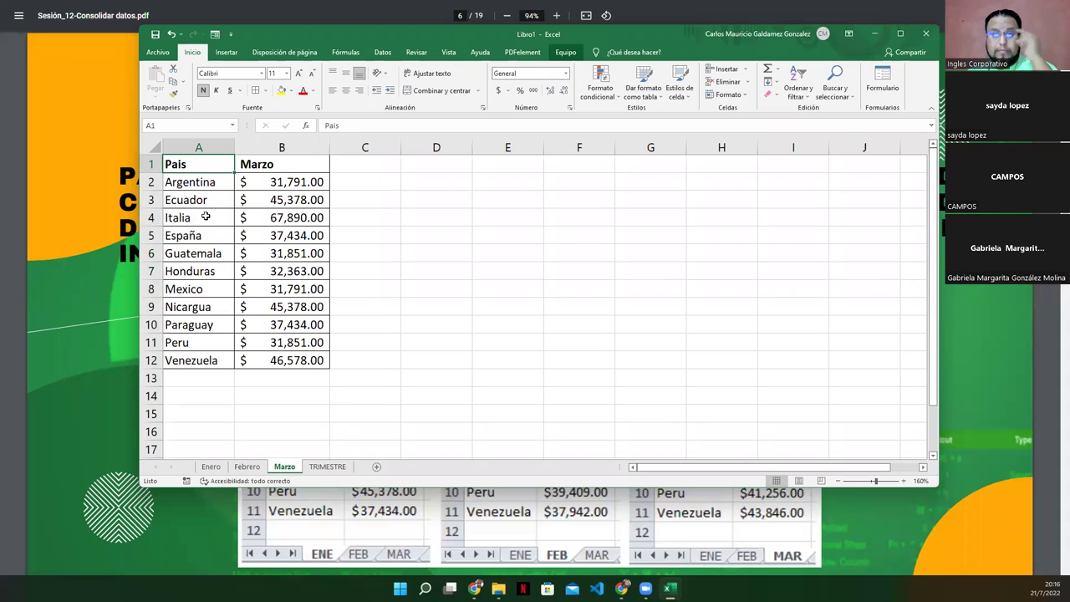
click(258, 467)
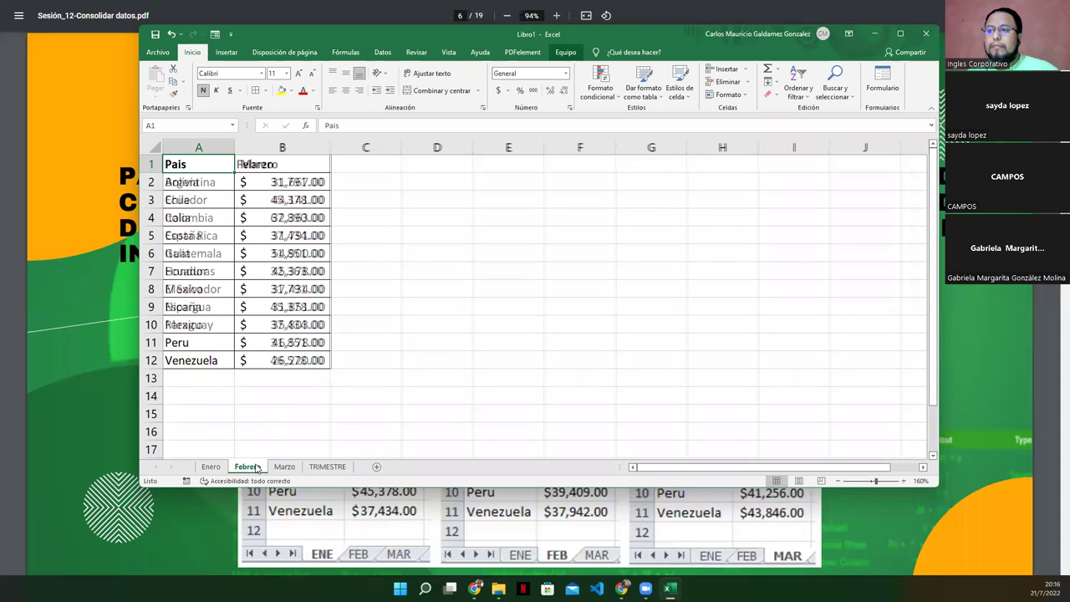
click(213, 467)
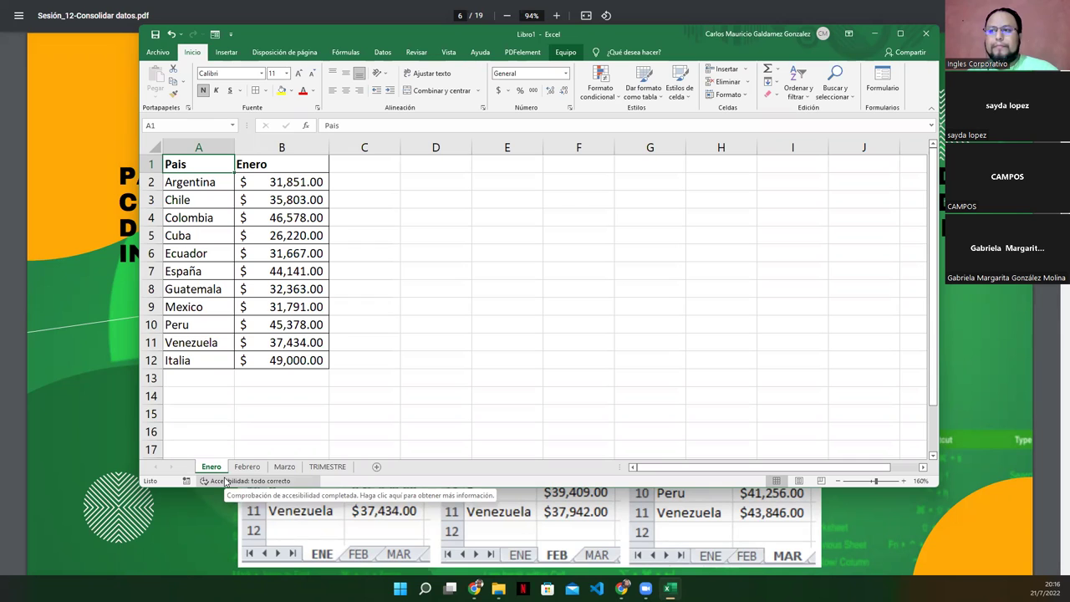
Step: Glance over Febrero, Marzo and the empty TRIMESTRE sheet, finishing on Enero
click(247, 466)
click(281, 467)
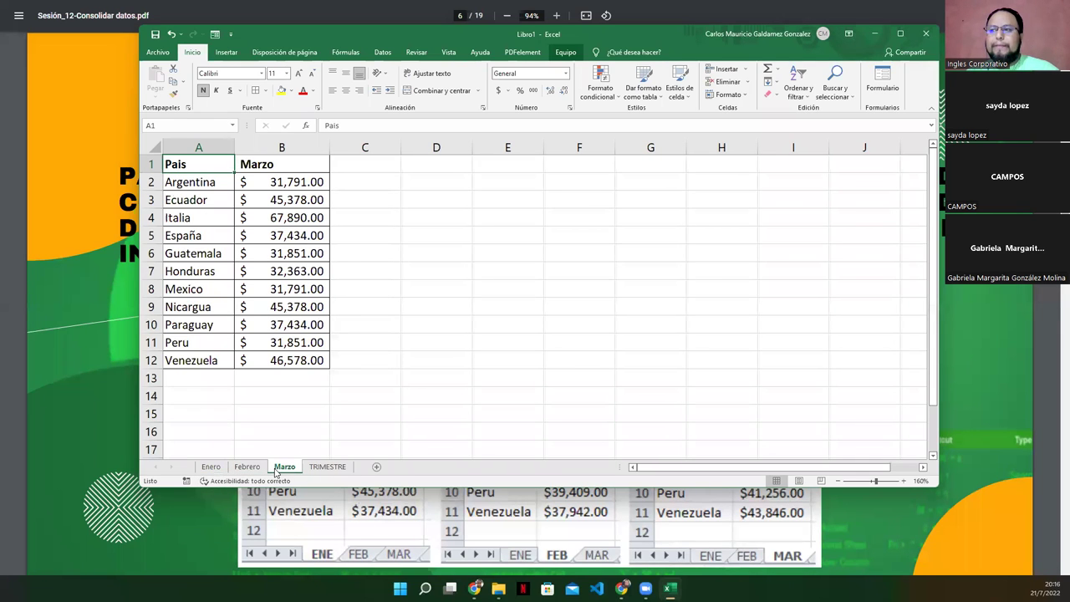
click(210, 466)
click(311, 468)
click(285, 467)
click(248, 466)
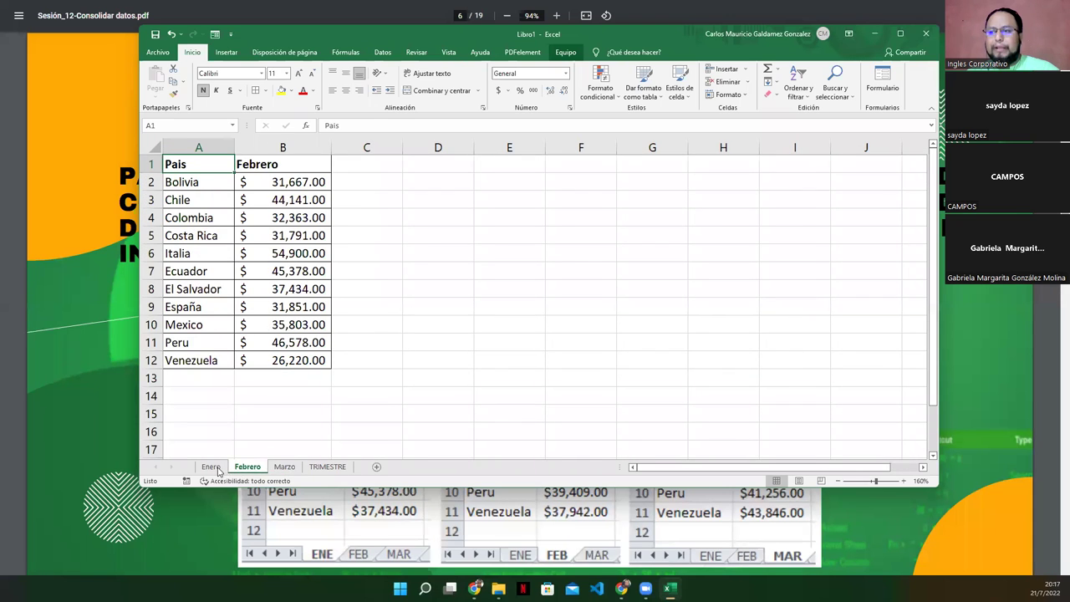
click(210, 467)
click(285, 466)
click(326, 466)
click(247, 467)
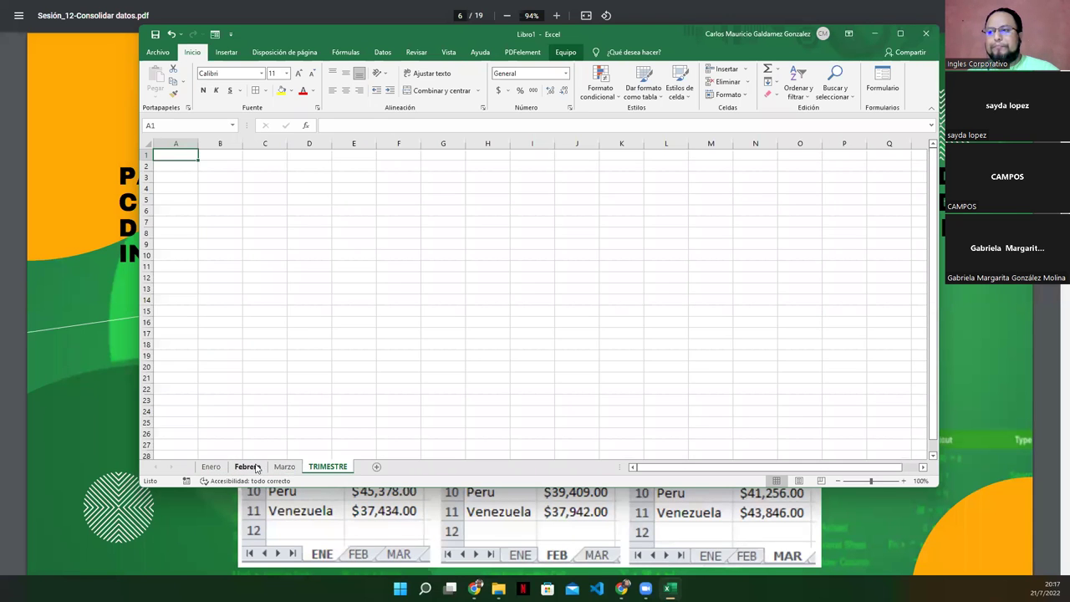
click(212, 466)
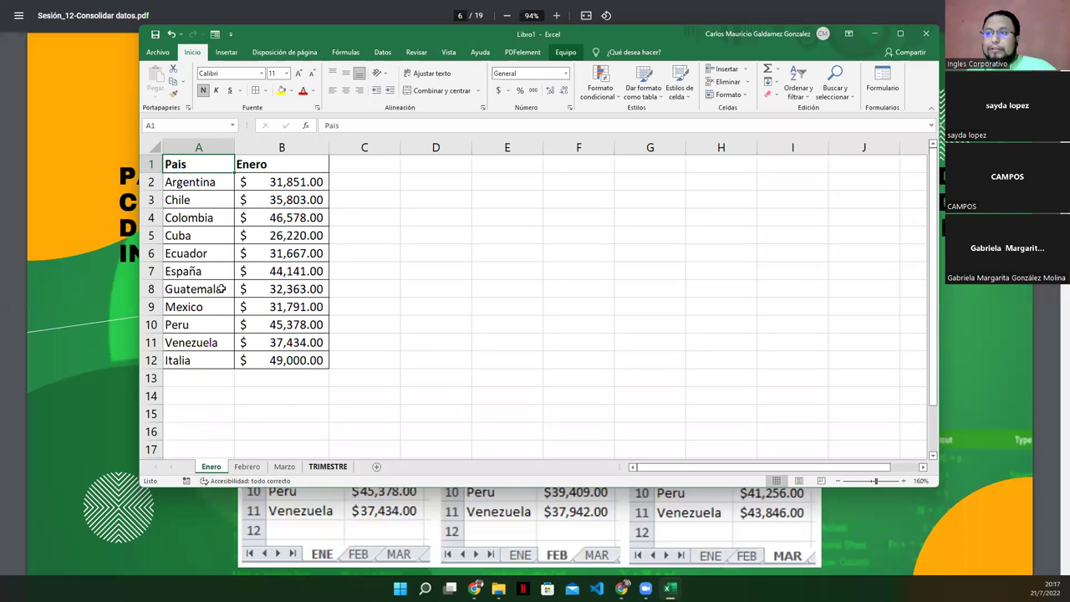
Step: Paste the Enero table A1:B12 into TRIMESTRE at A1 and autofit column B
drag(187, 163, 284, 360)
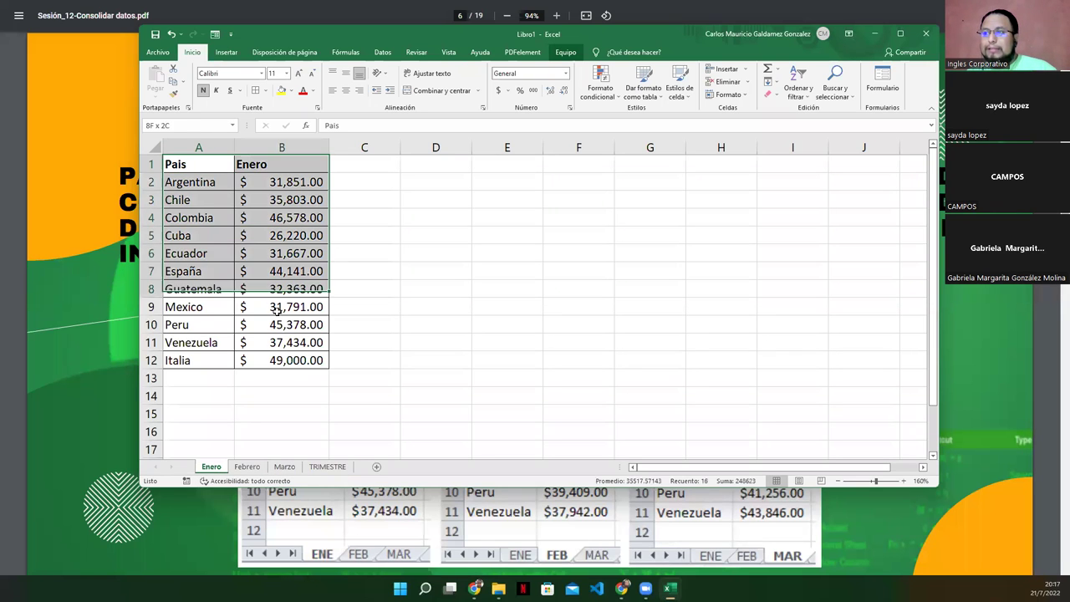
key(ctrl+c)
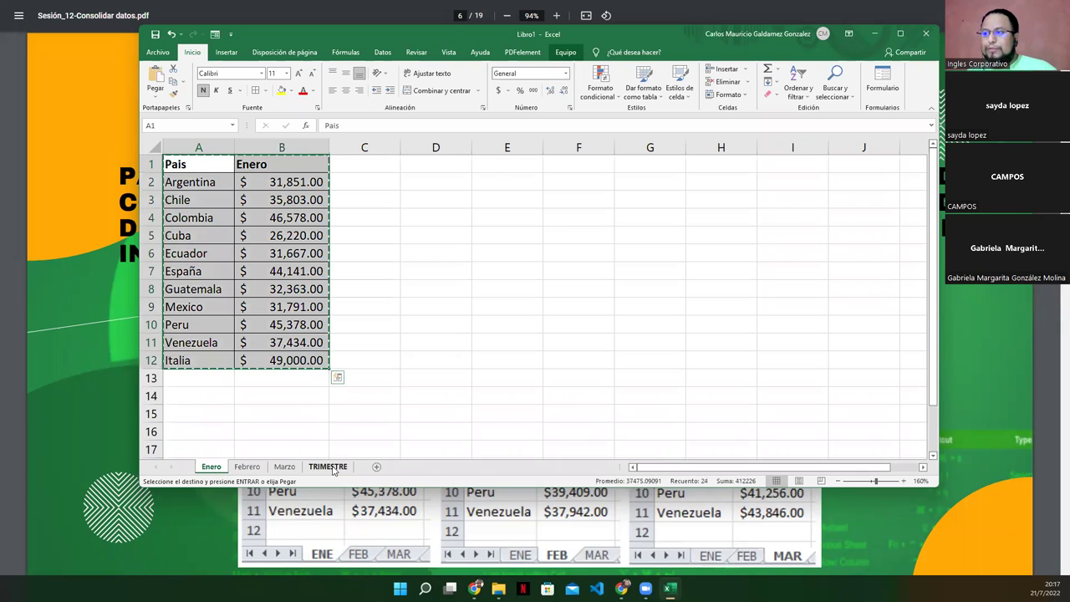
click(327, 466)
key(ctrl+v)
double_click(241, 139)
double_click(241, 139)
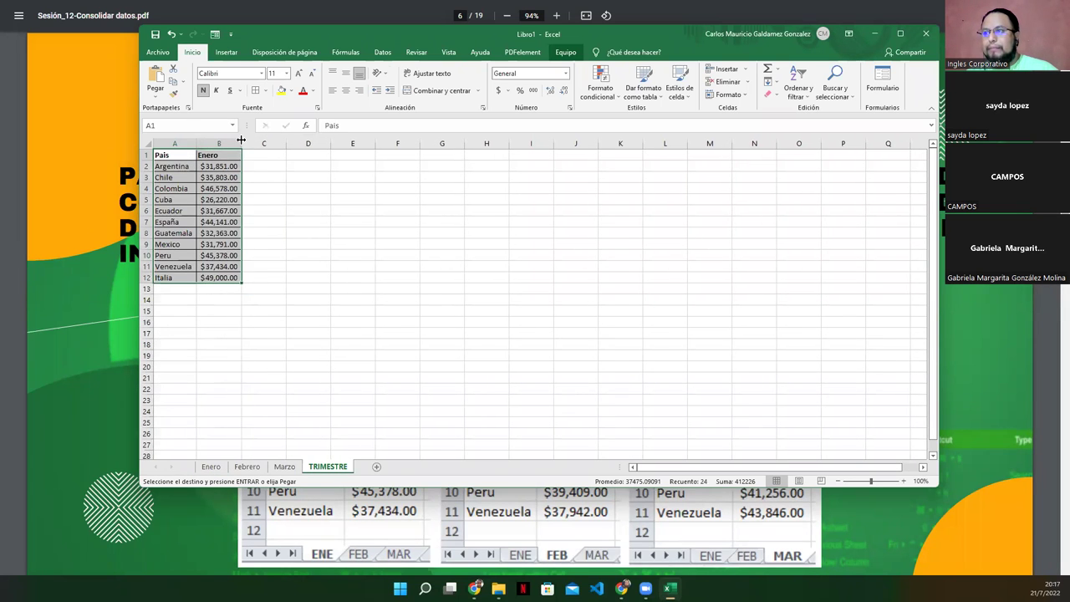
Step: Copy the full Febrero table A1:B12 into TRIMESTRE columns C–D
click(257, 468)
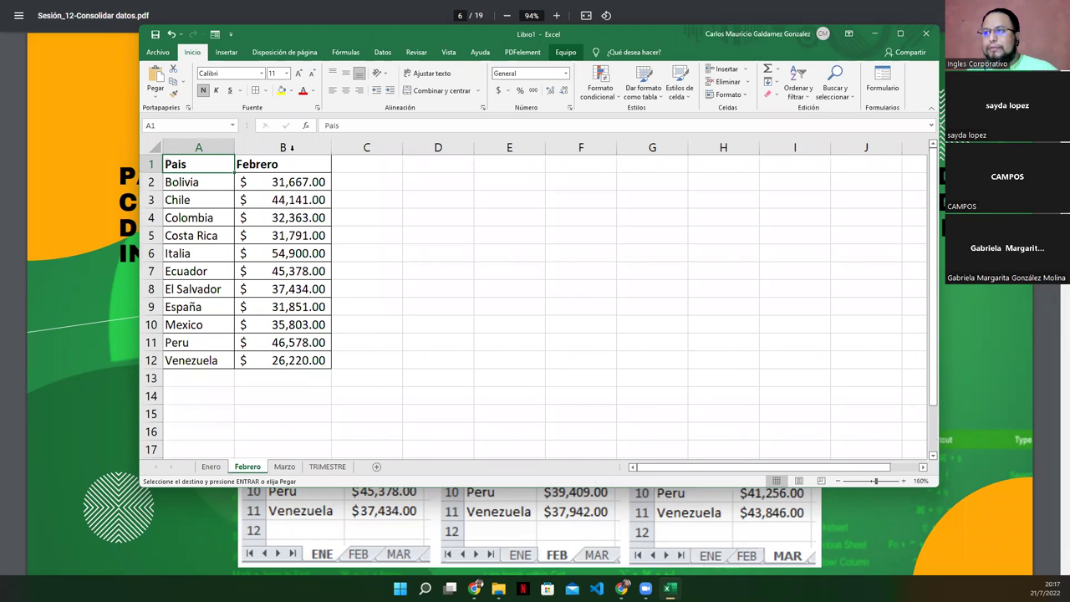
drag(286, 167, 283, 361)
key(ctrl+c)
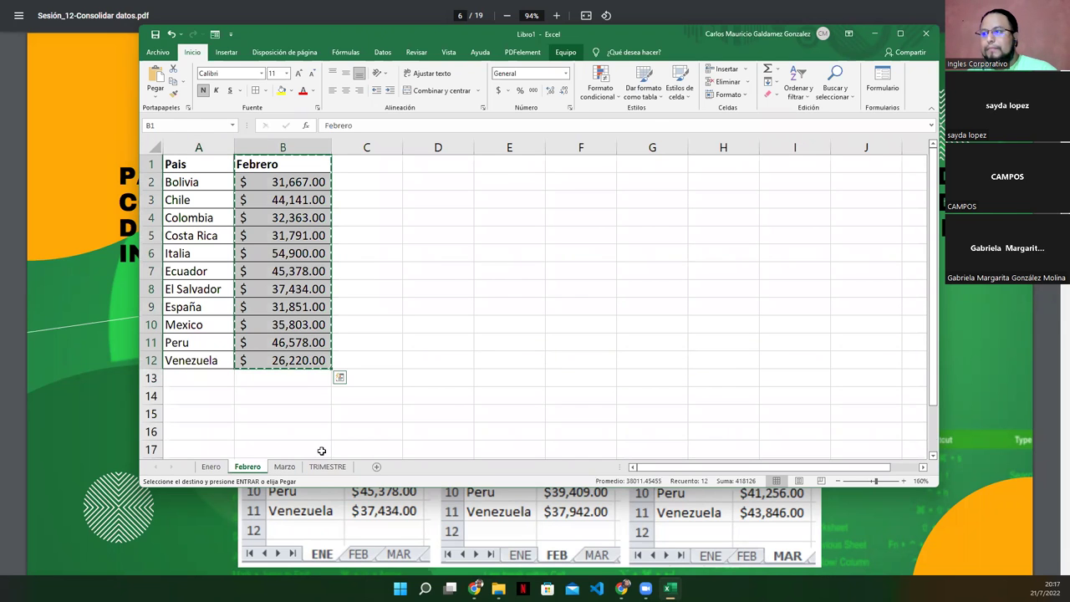
click(328, 466)
click(262, 155)
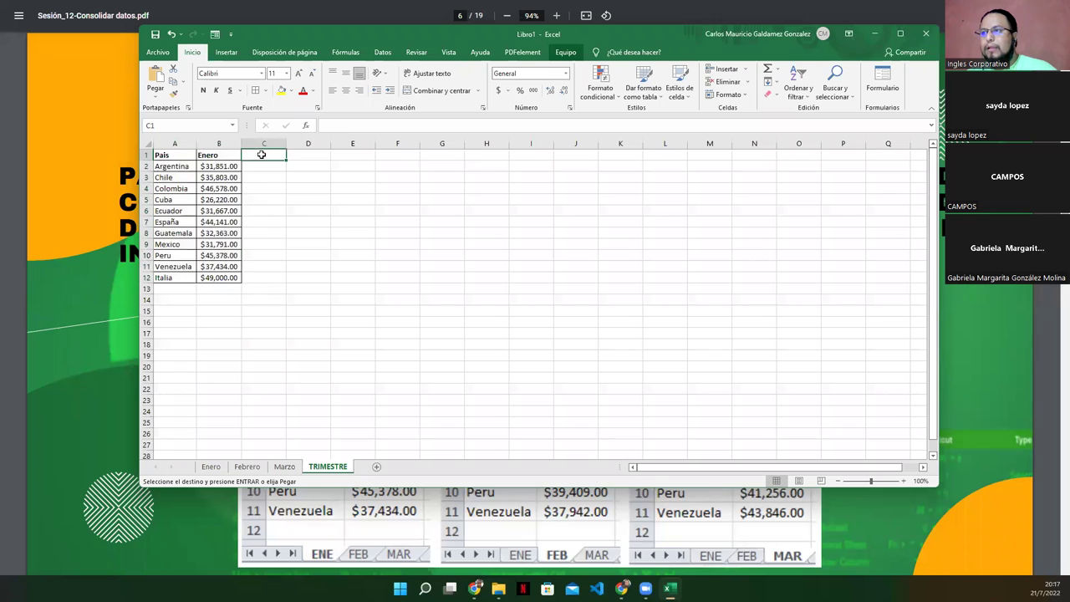
click(250, 468)
drag(209, 181, 200, 361)
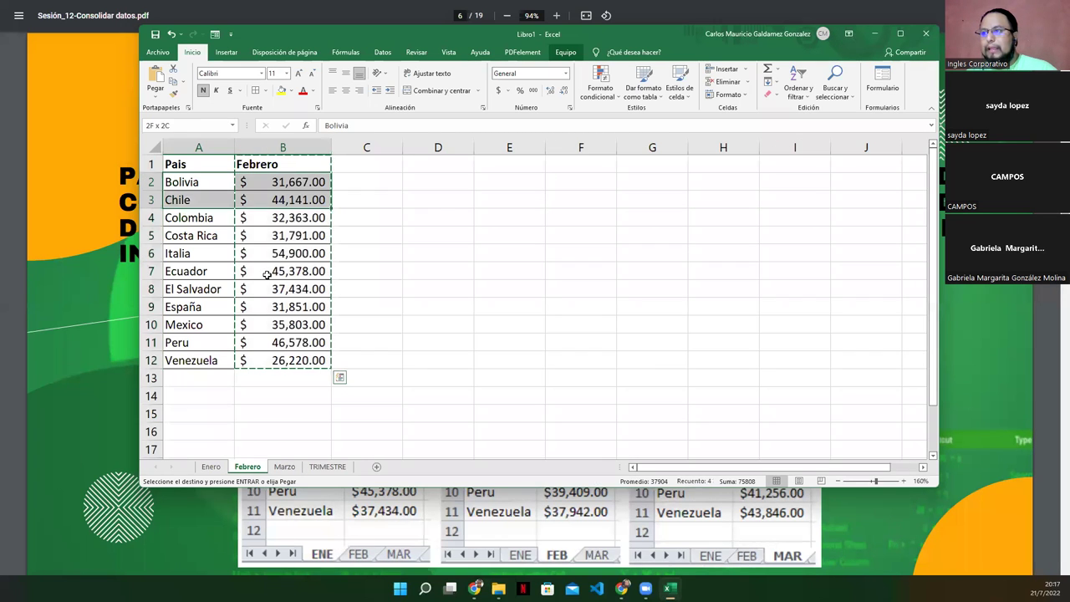
drag(205, 163, 275, 360)
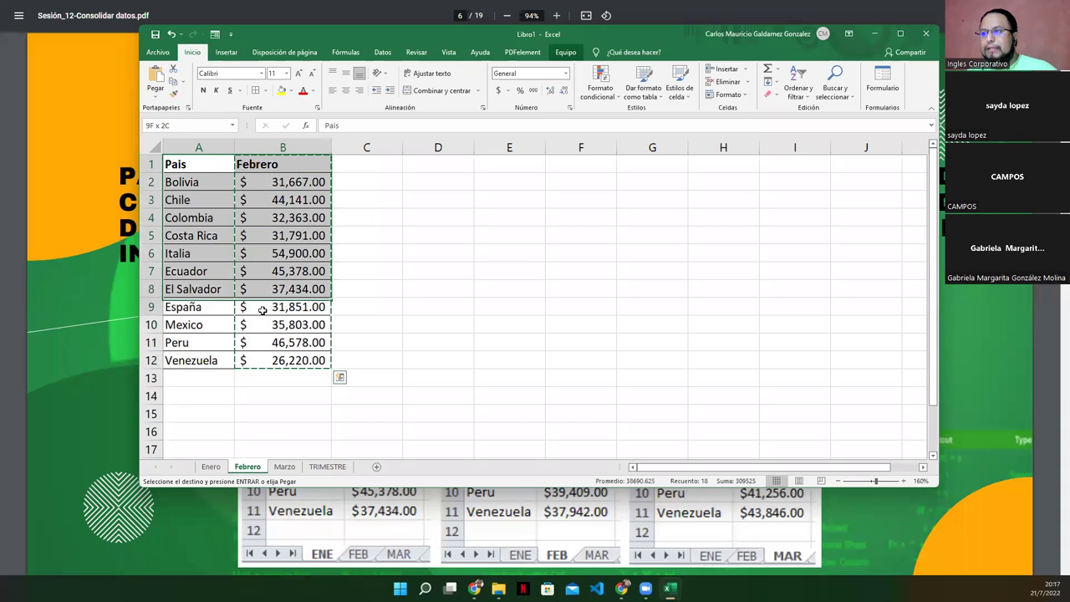
key(ctrl+c)
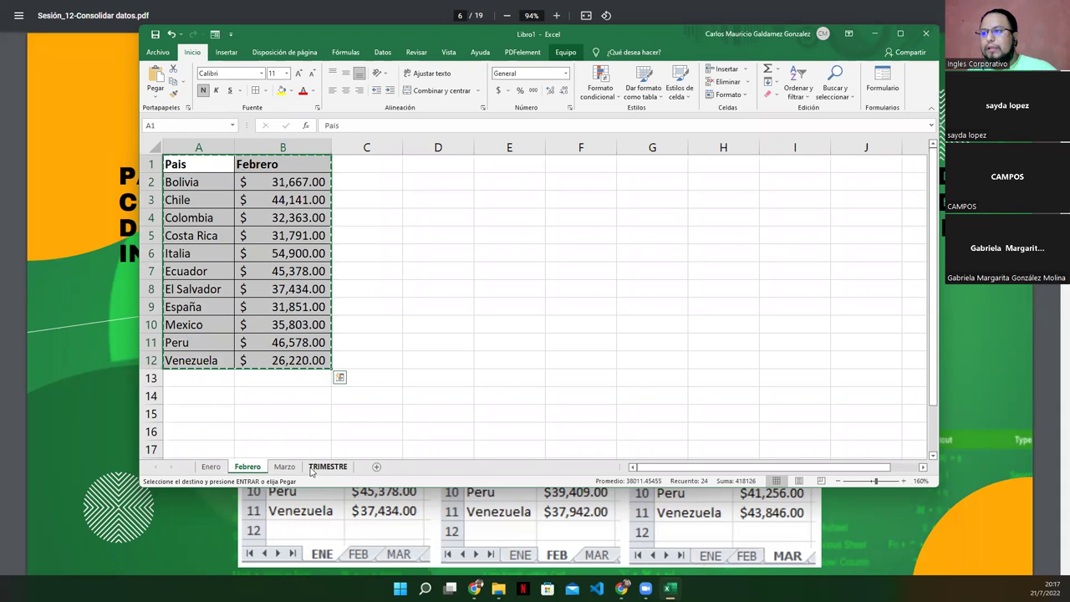
click(328, 466)
key(ctrl+v)
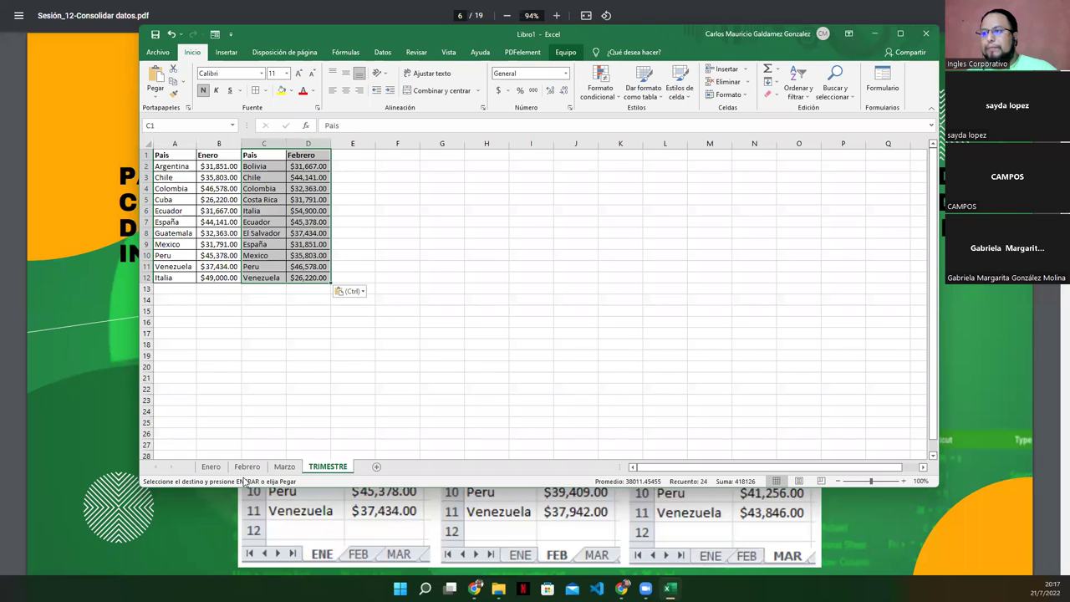
Step: Copy the Marzo table A1:B12 into TRIMESTRE starting at cell E1
click(284, 466)
drag(206, 164, 273, 359)
key(ctrl+c)
click(328, 467)
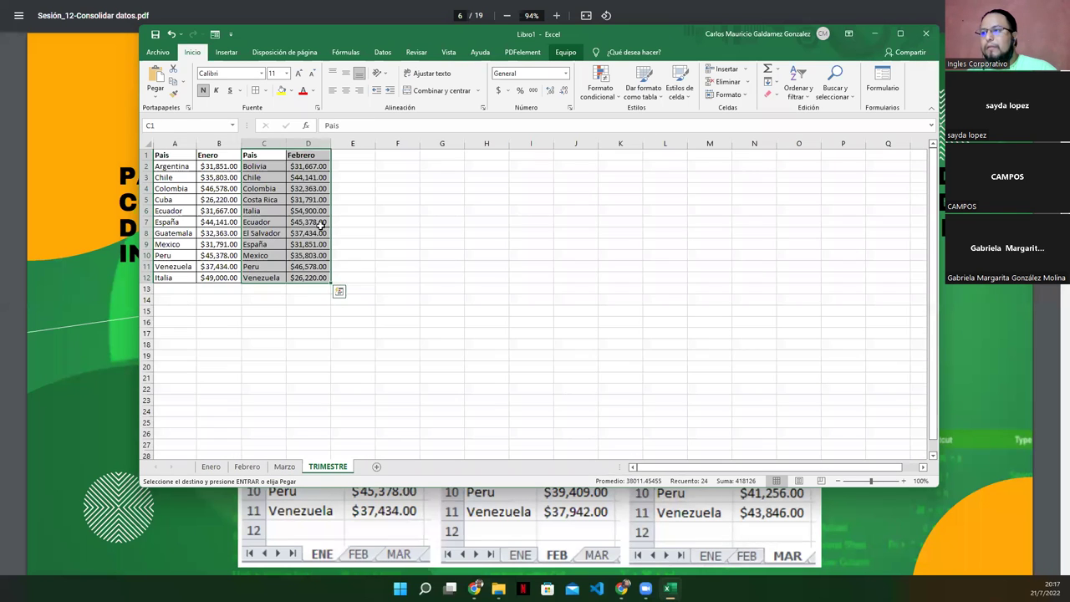
click(352, 155)
key(ctrl+v)
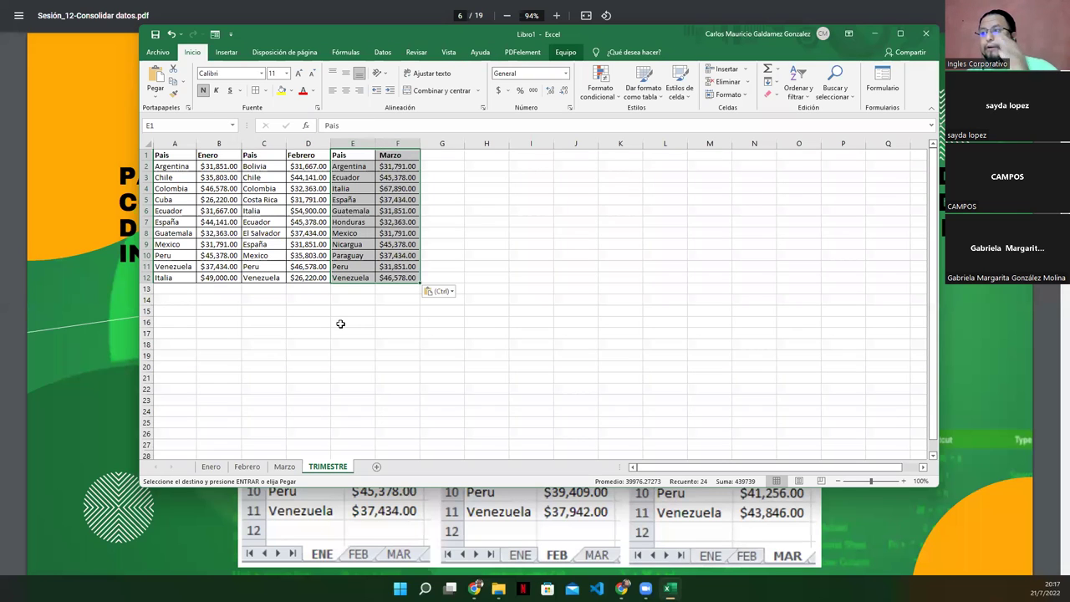
click(340, 324)
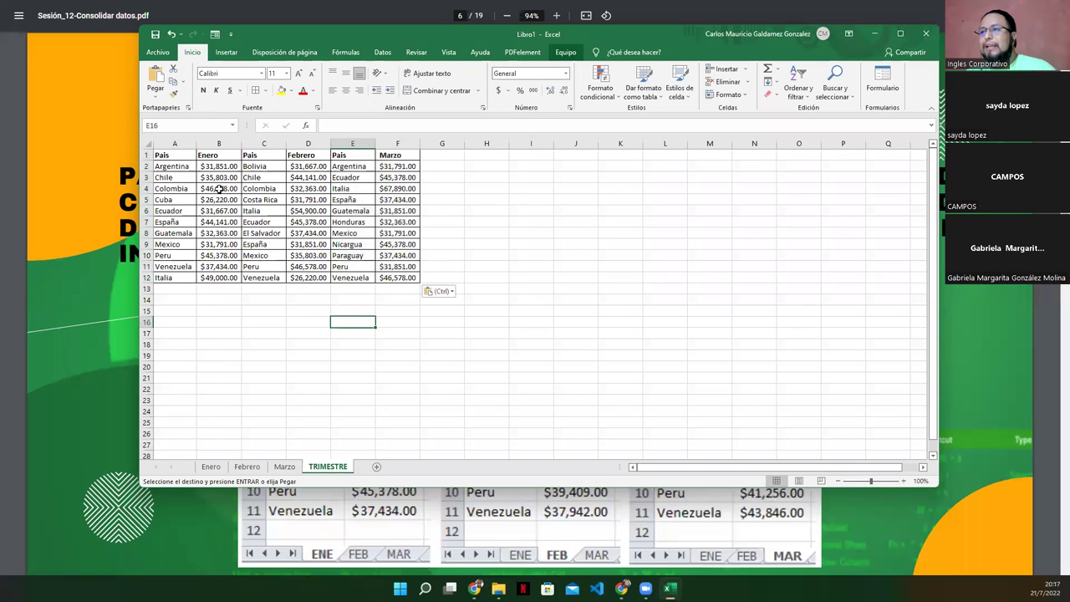
Step: Compare row 2 across months and drag the Febrero block in columns C–D down a row
click(179, 165)
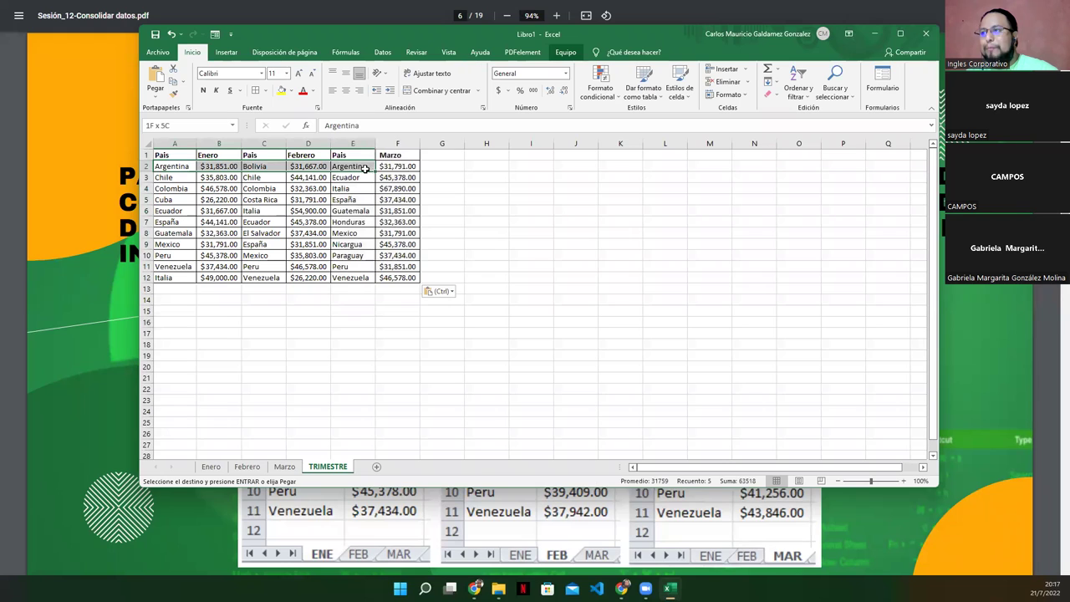
drag(217, 165, 406, 166)
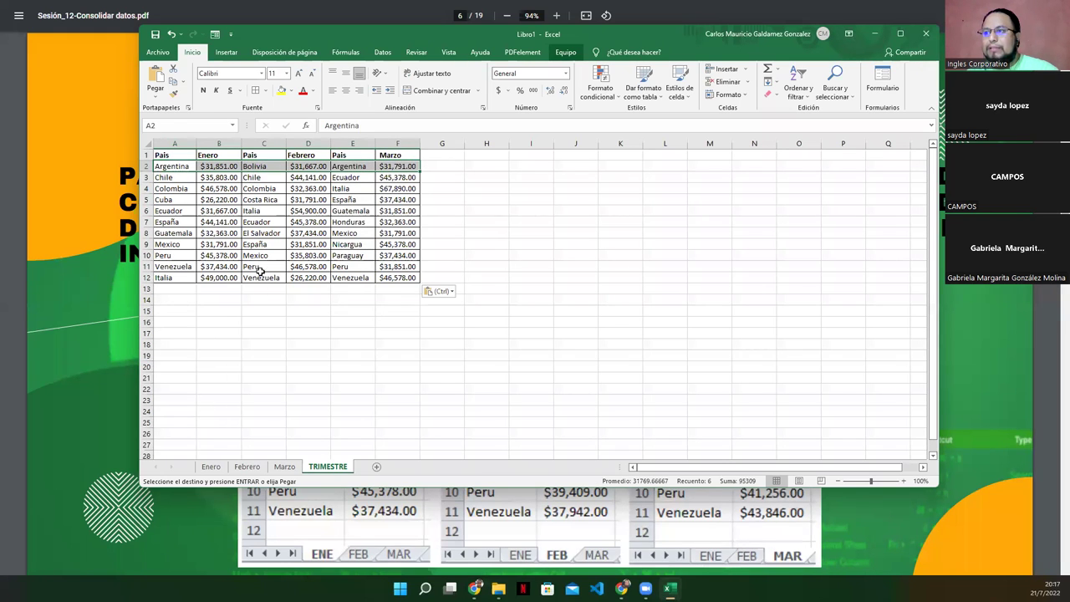
drag(254, 165, 301, 271)
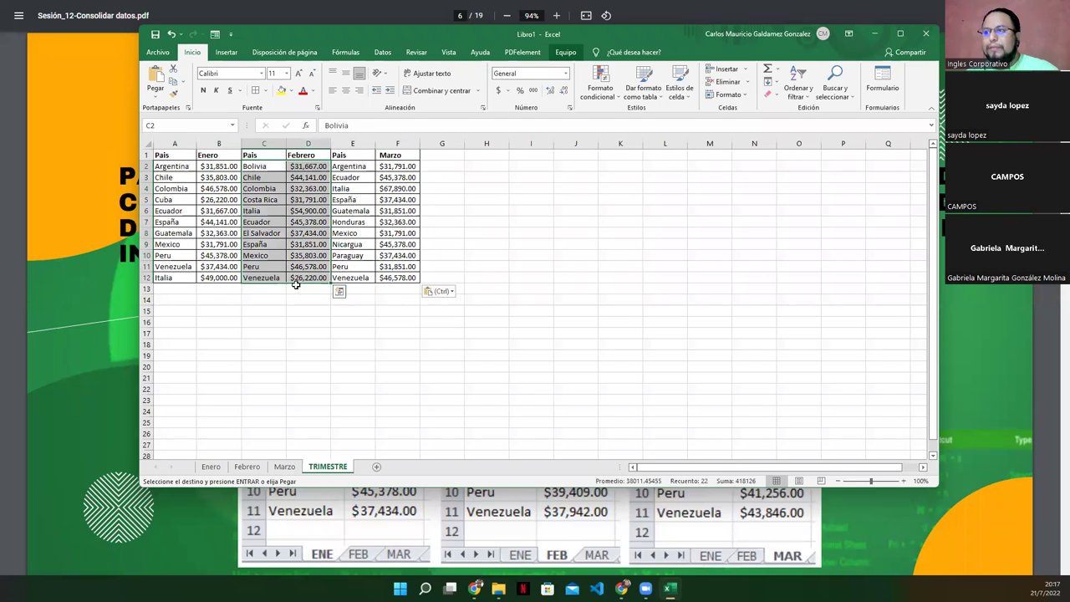
drag(299, 292, 301, 304)
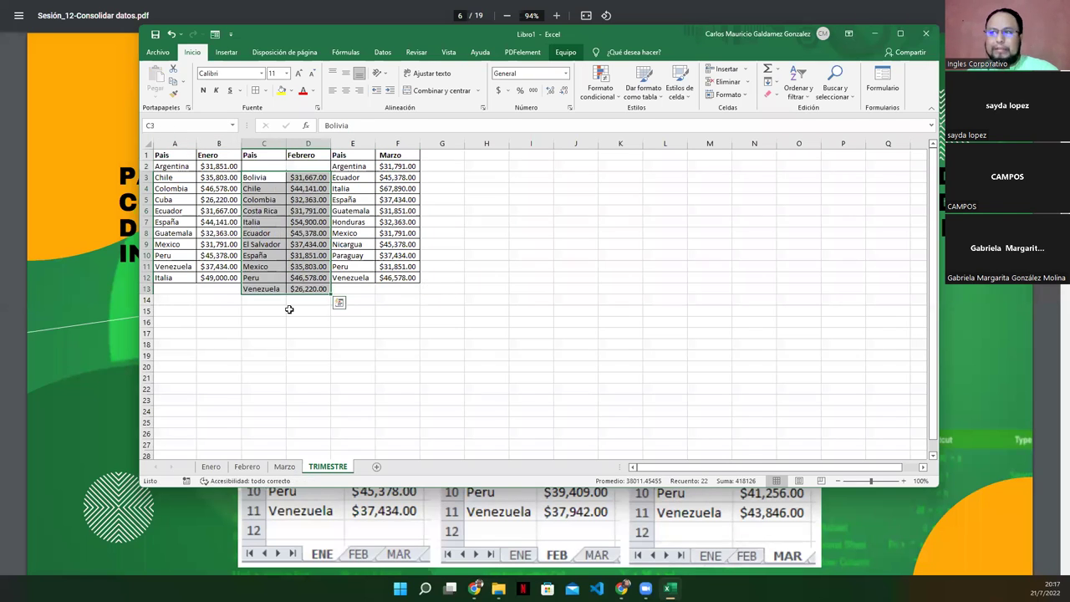
click(306, 310)
Step: Recheck the Bolivia and Ecuador rows, then undo the shift so Febrero fills rows 2–12
drag(170, 166, 351, 166)
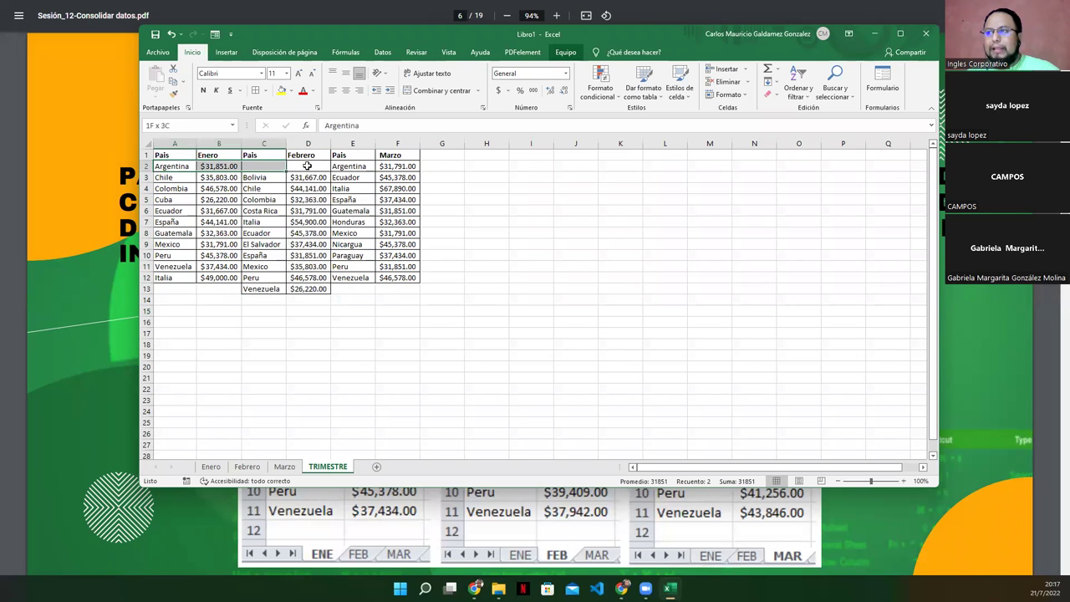
click(350, 144)
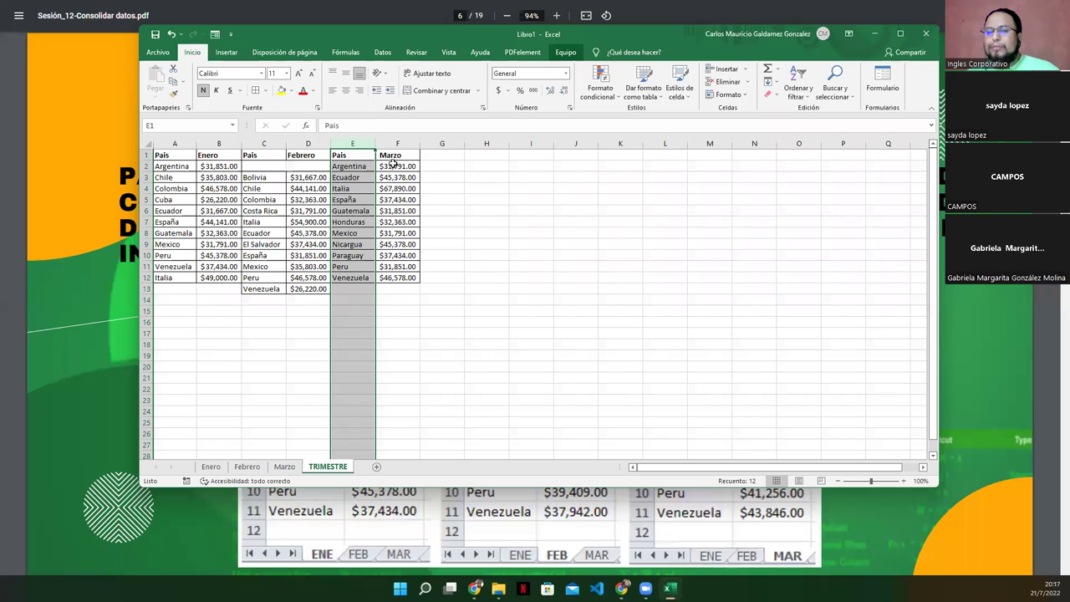
click(308, 312)
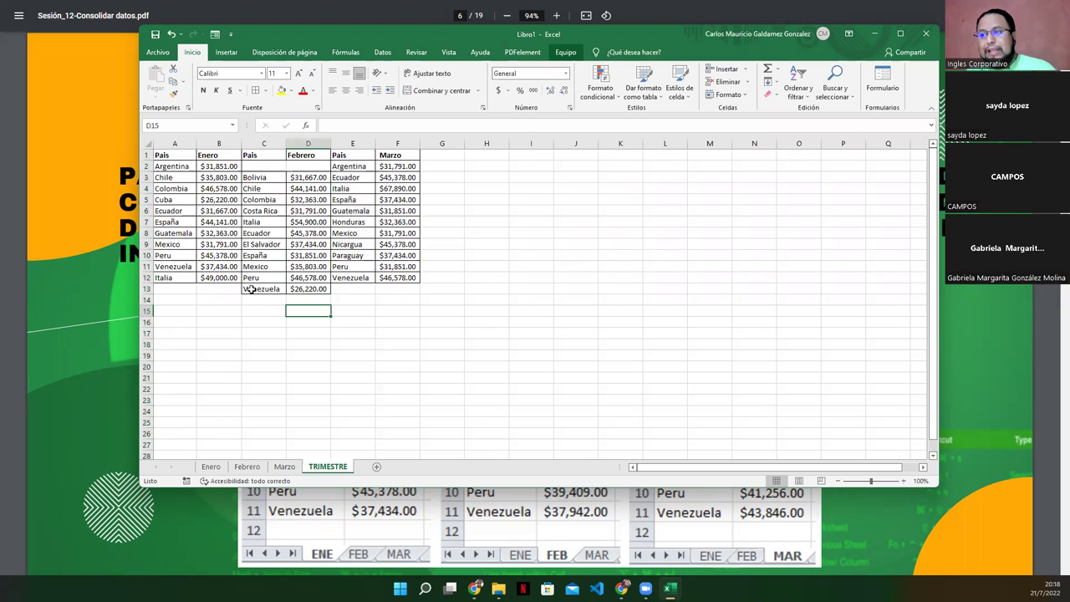
drag(257, 175, 305, 177)
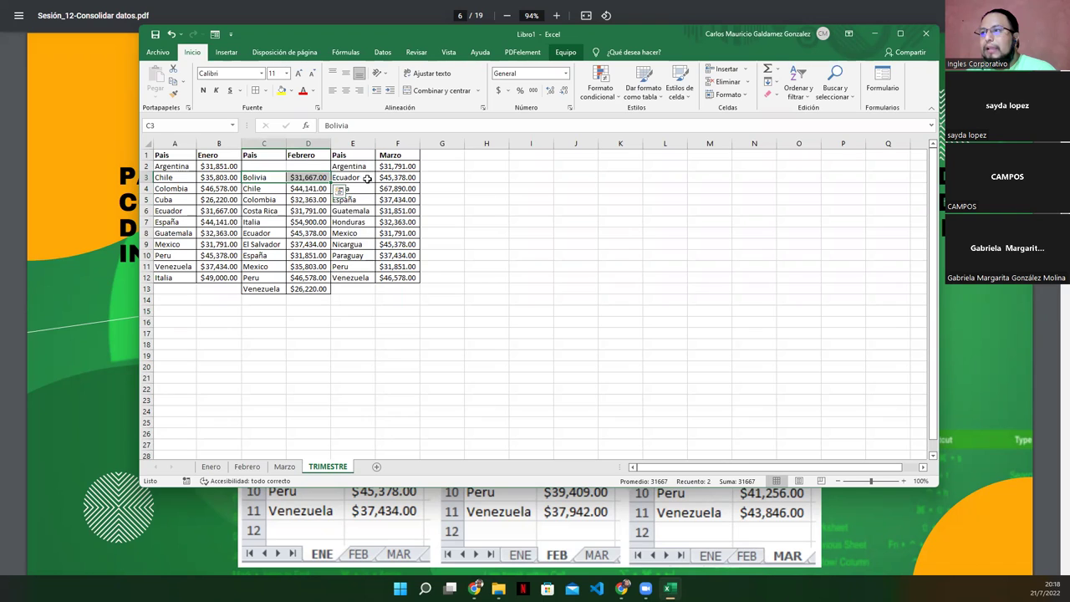
click(368, 178)
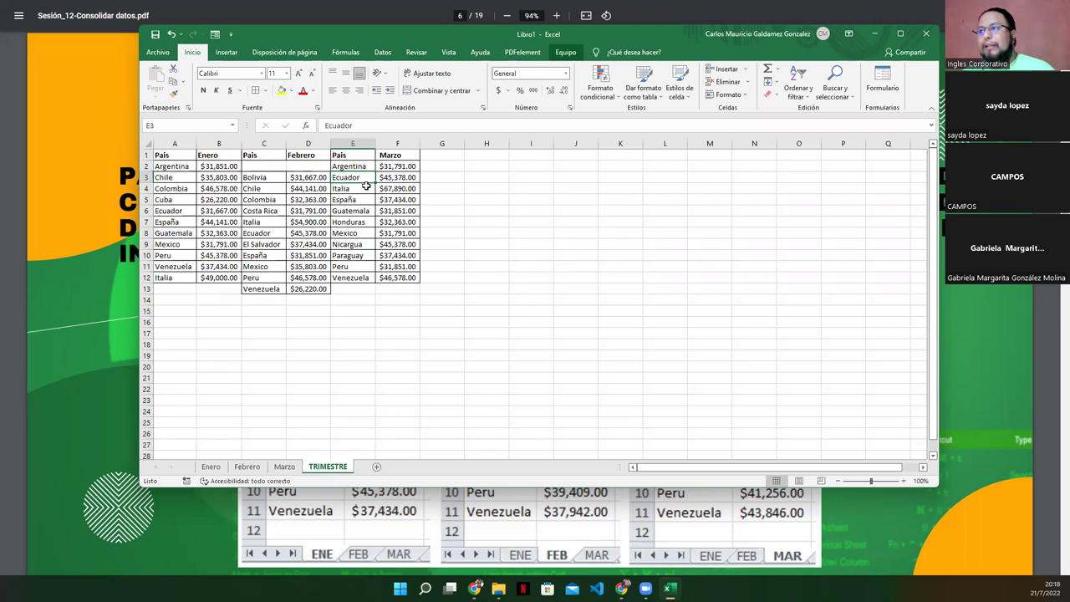
click(261, 177)
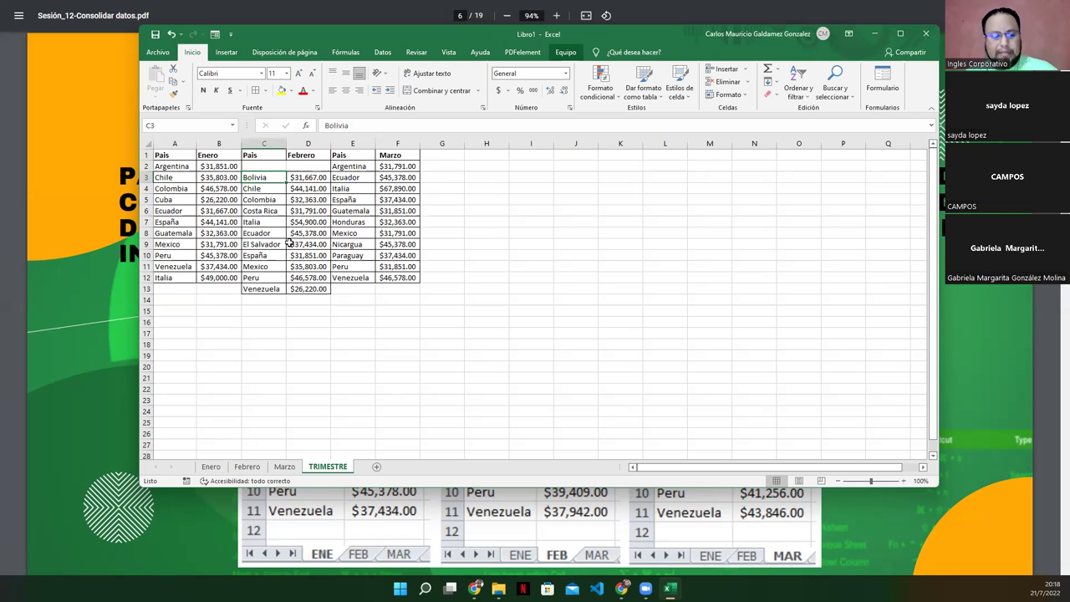
key(ctrl+z)
key(ctrl+z)
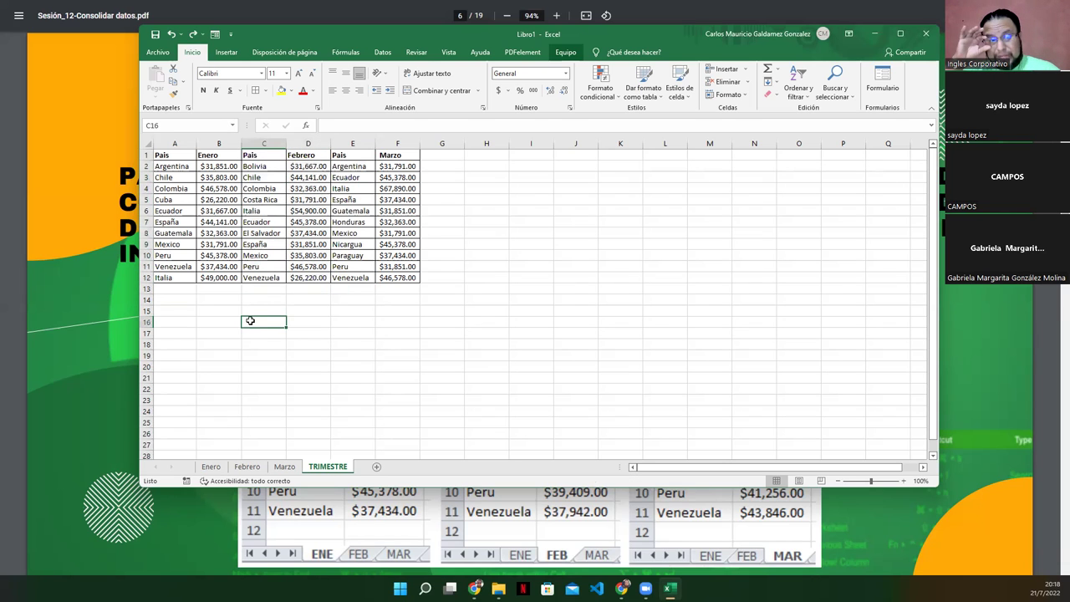
Step: Advance the PDF presentation to the page 8 Consolidar slide, then return to Excel
click(121, 418)
key(Right)
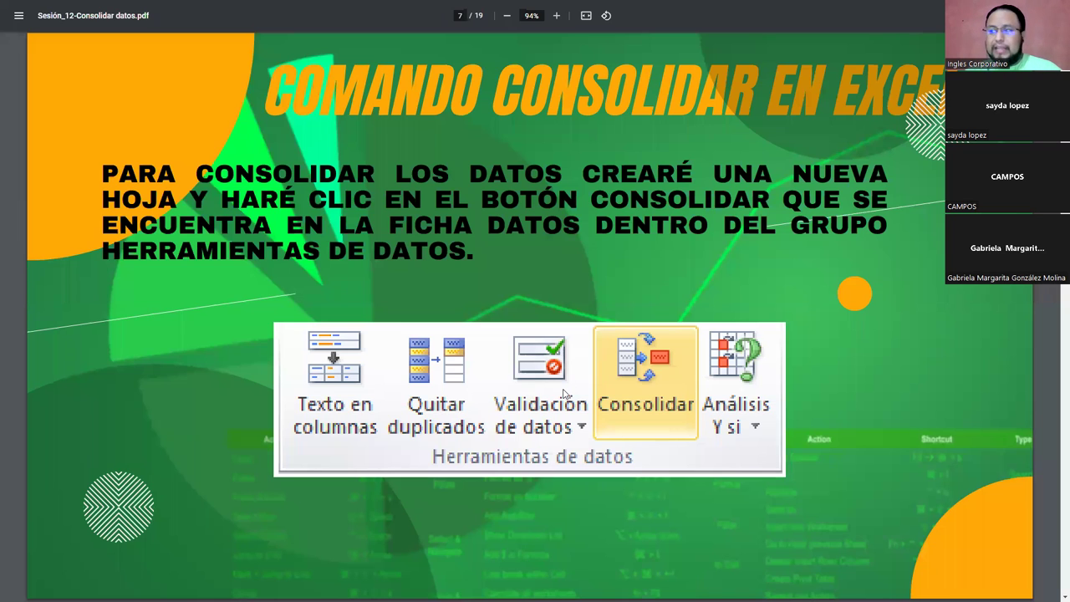
key(Right)
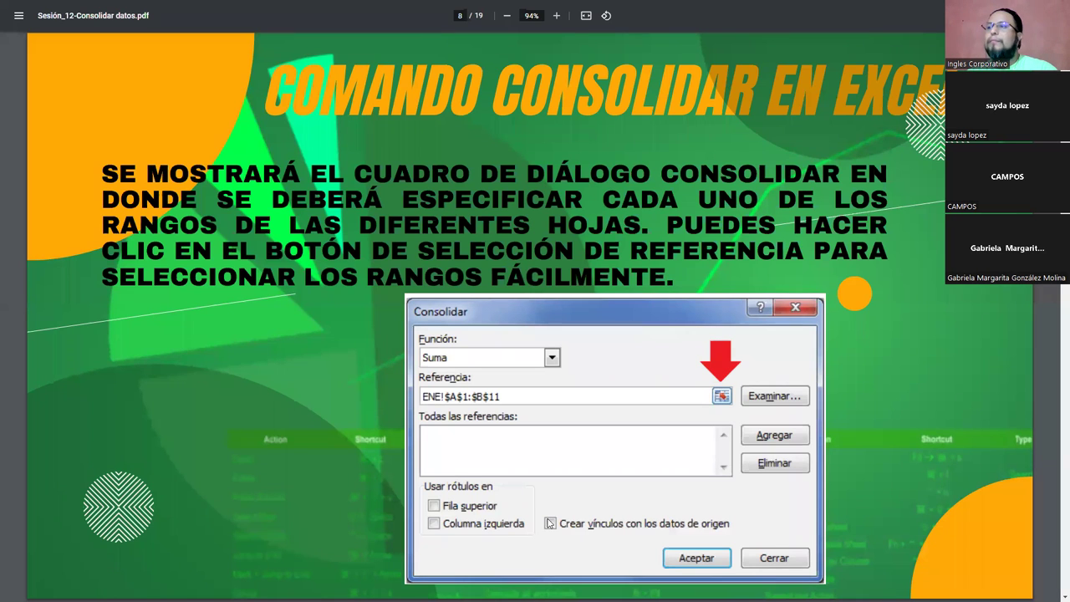
key(alt+Tab)
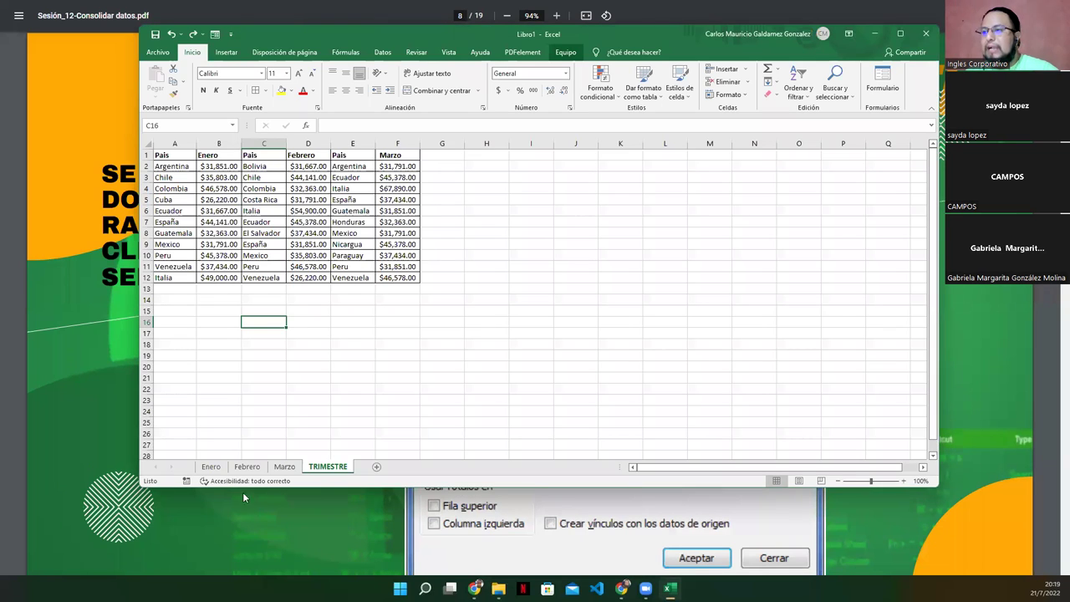
Step: Clear all TRIMESTRE contents with Borrar contenido, select A1, and open Datos > Consolidar
click(150, 146)
right_click(151, 146)
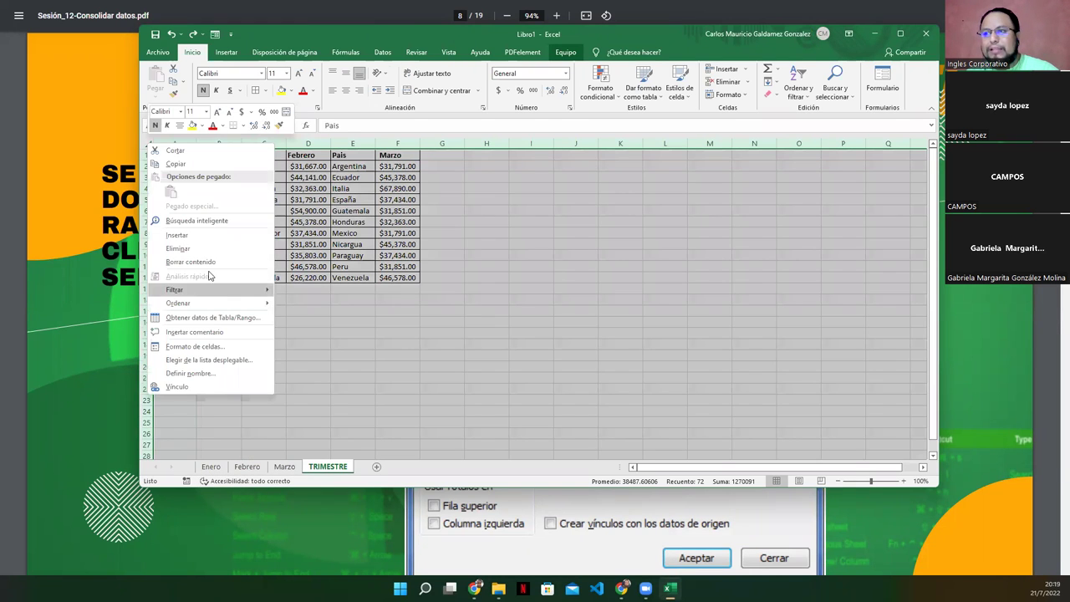
click(201, 249)
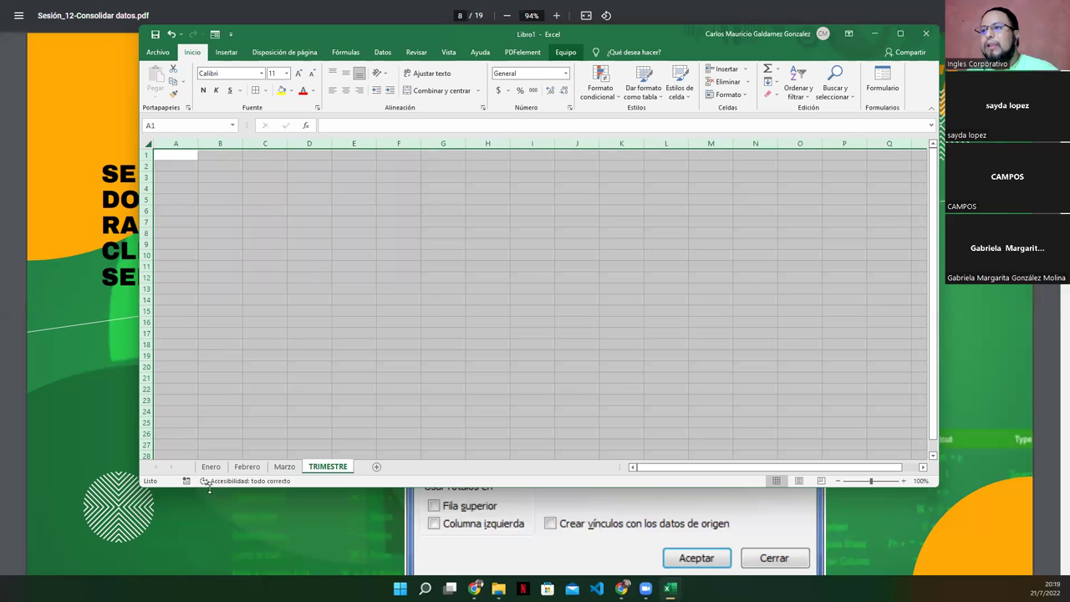
click(167, 157)
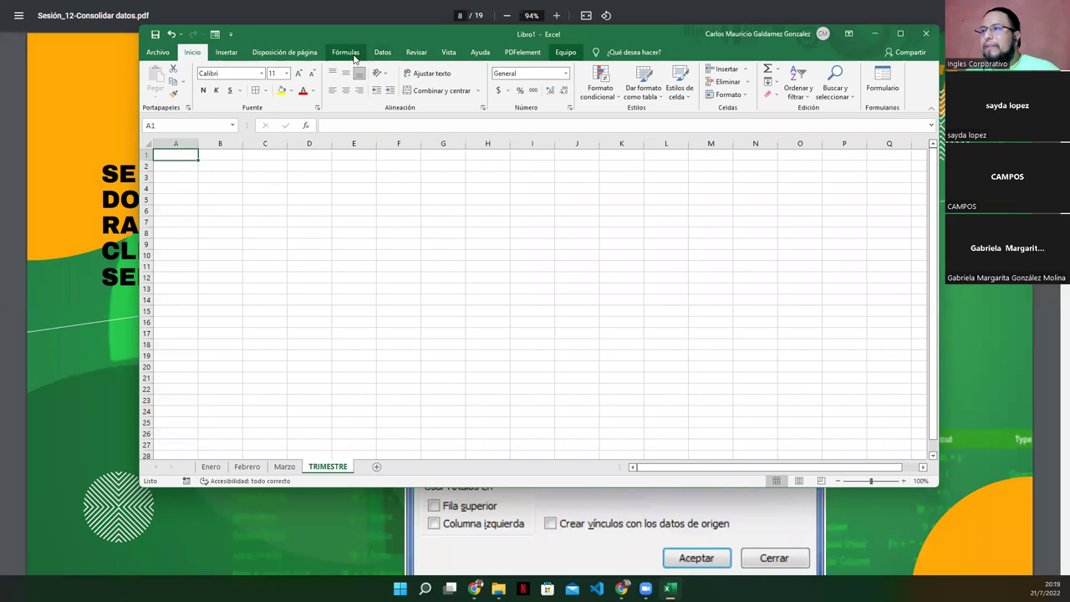
click(382, 51)
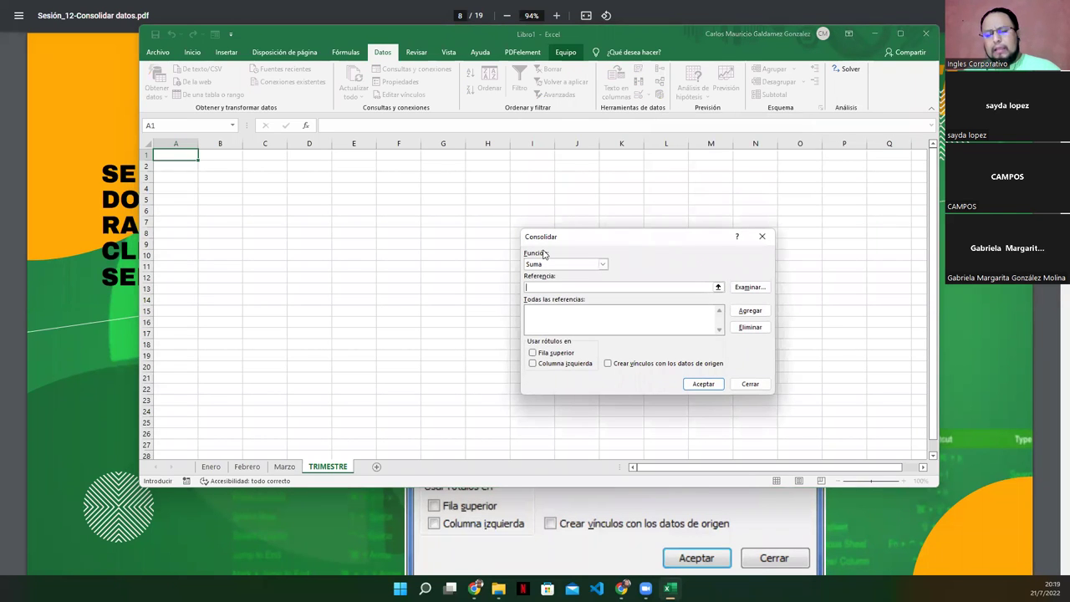
click(505, 554)
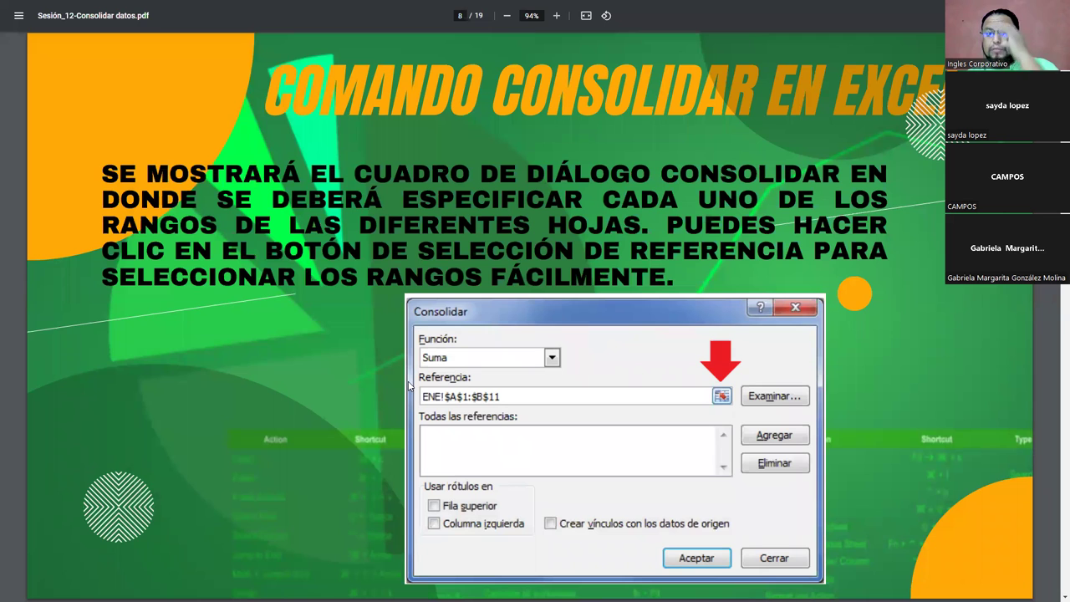
Step: Page back to the three-tables slide 6, forward to slide 8, then return to Excel
key(Left)
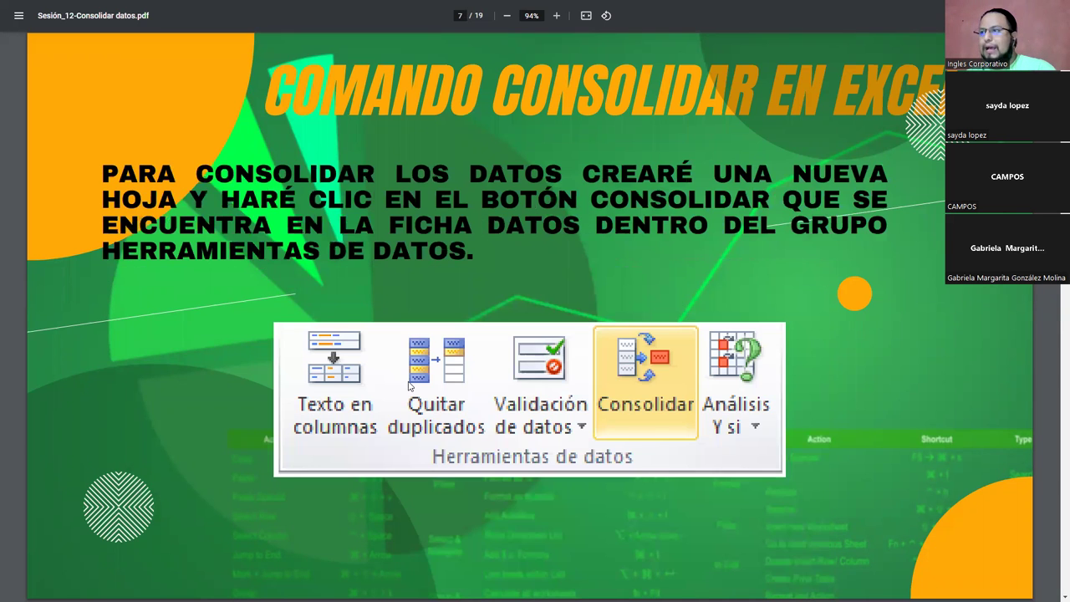
key(Left)
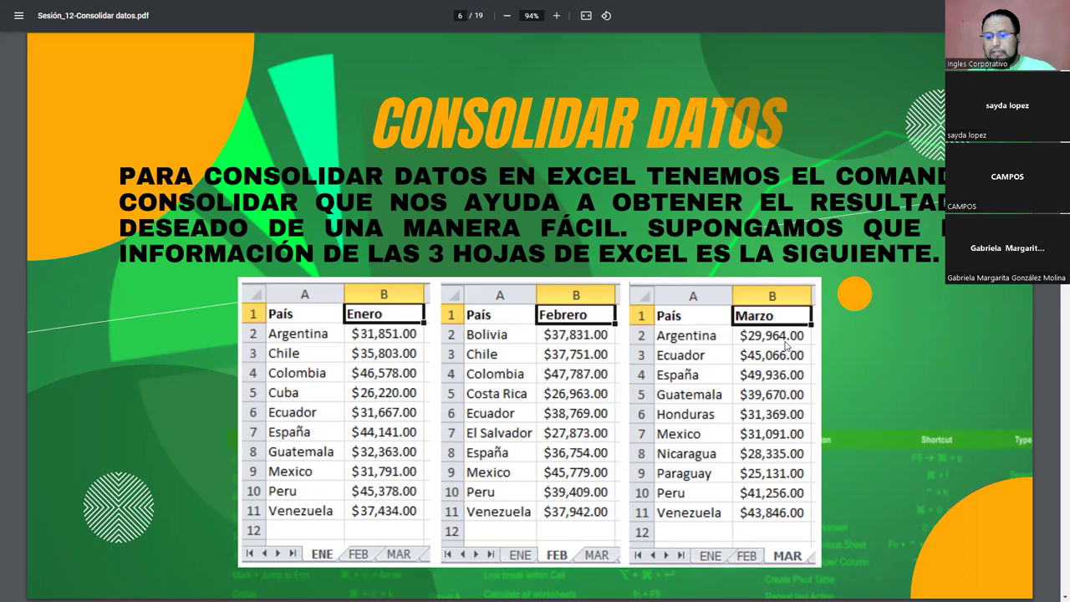
key(Right)
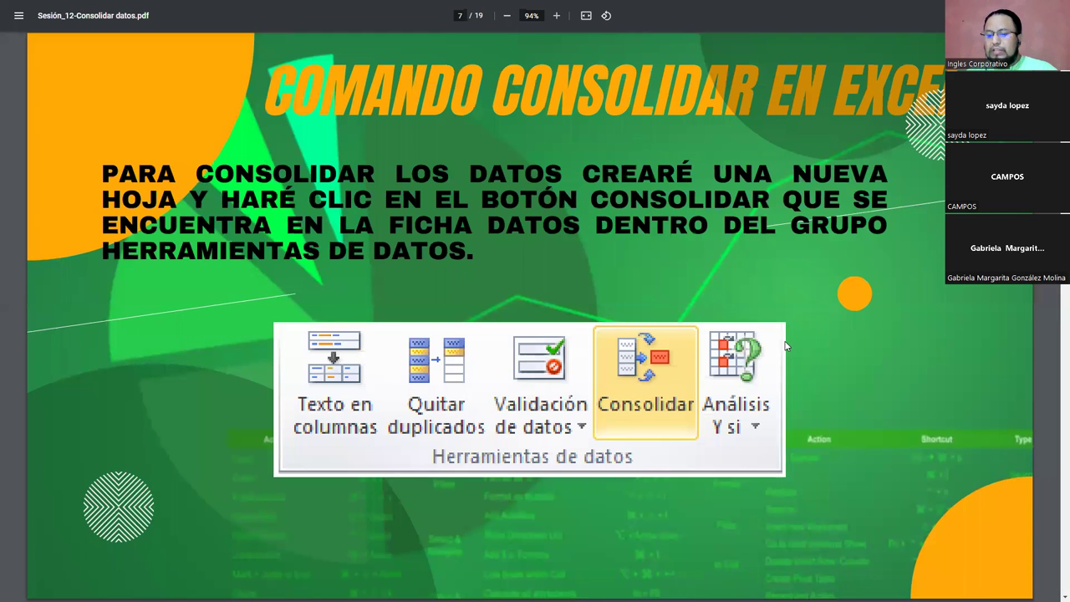
key(Right)
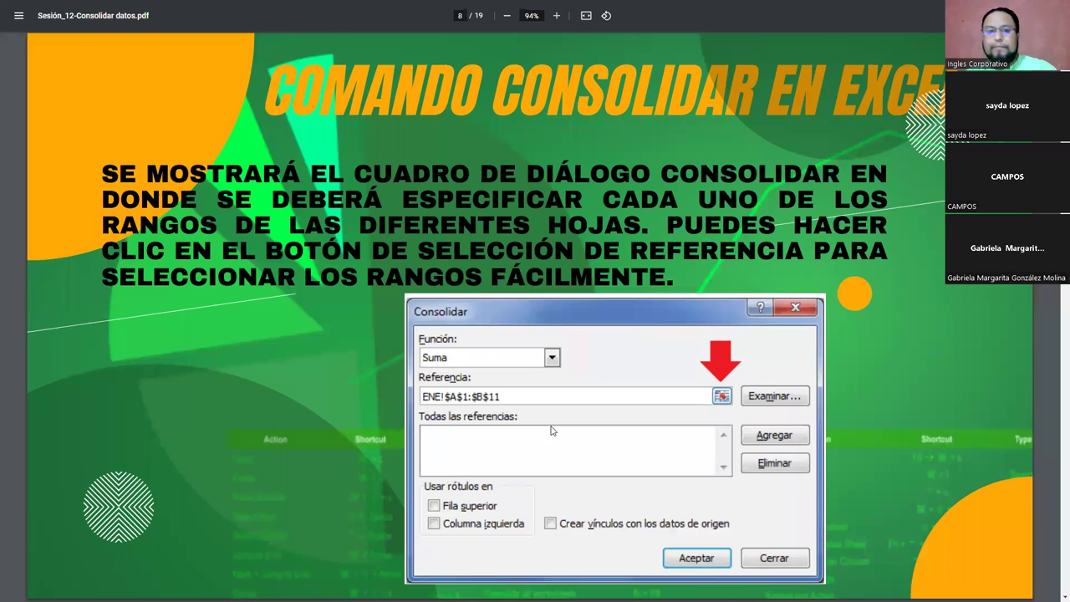
key(alt+Tab)
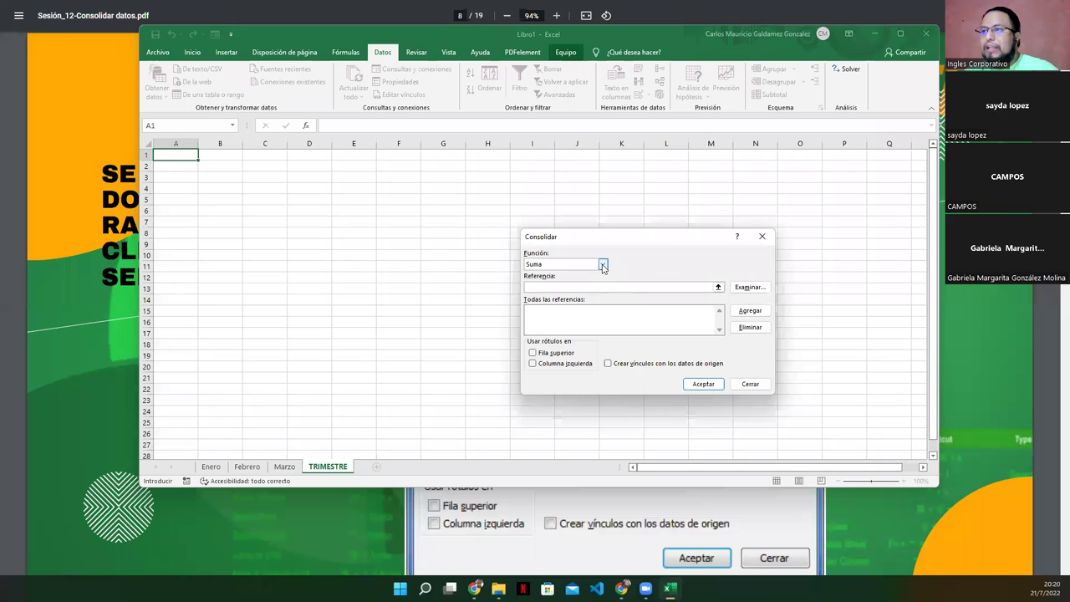
Step: Add the Enero range Enero!$A$1:$B$12 to the Consolidar reference list
click(718, 287)
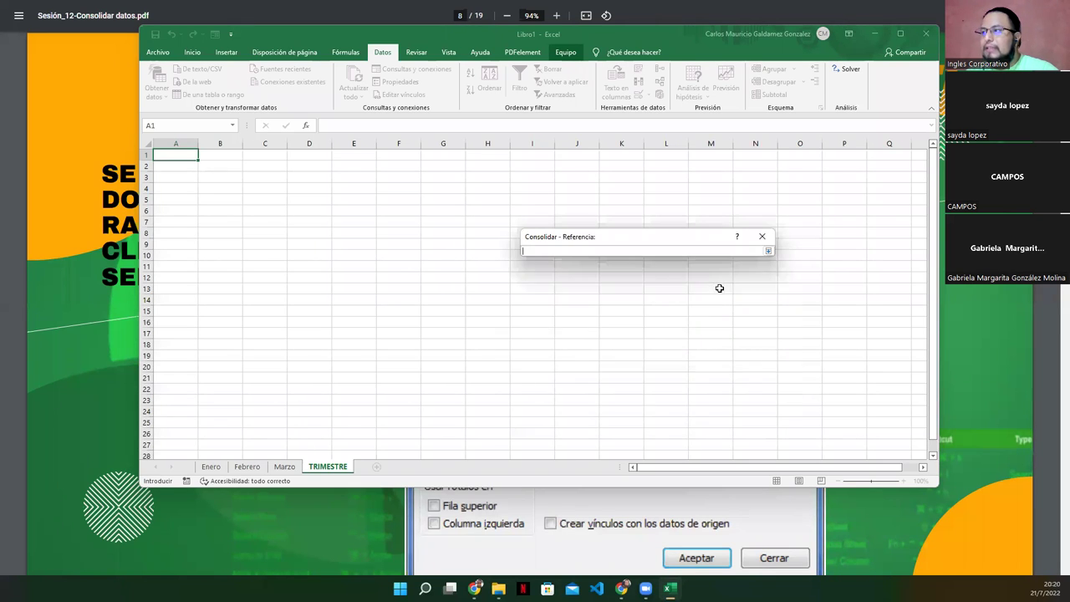
click(213, 468)
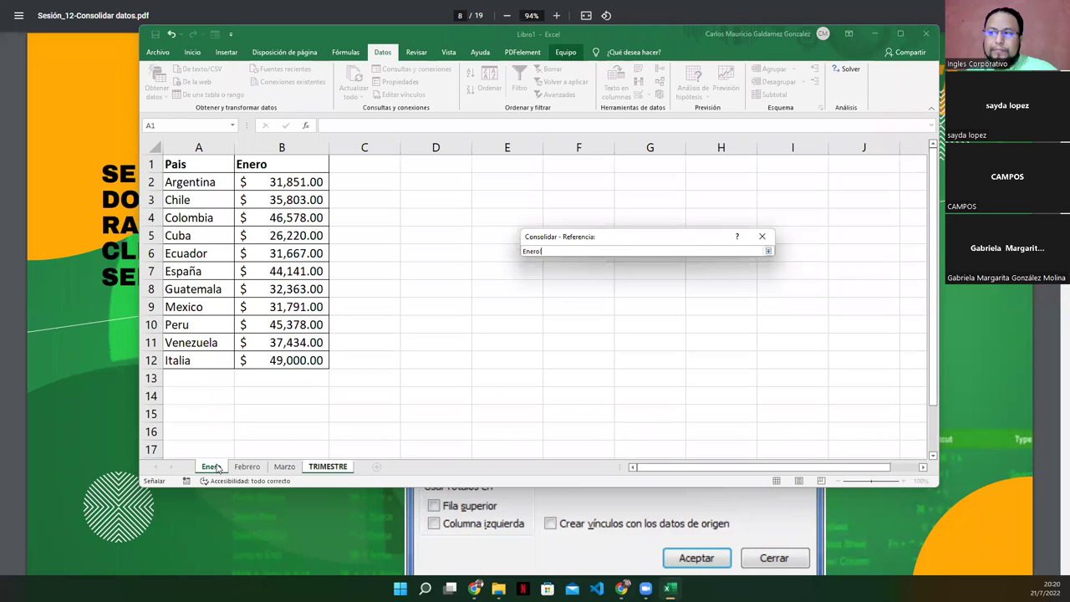
click(197, 166)
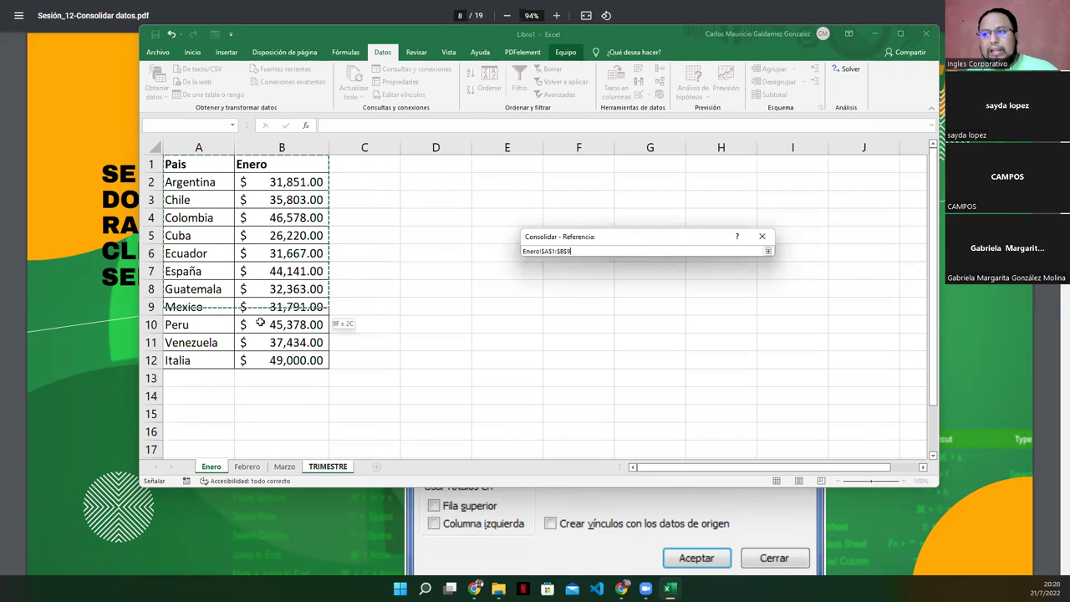
drag(197, 167, 275, 359)
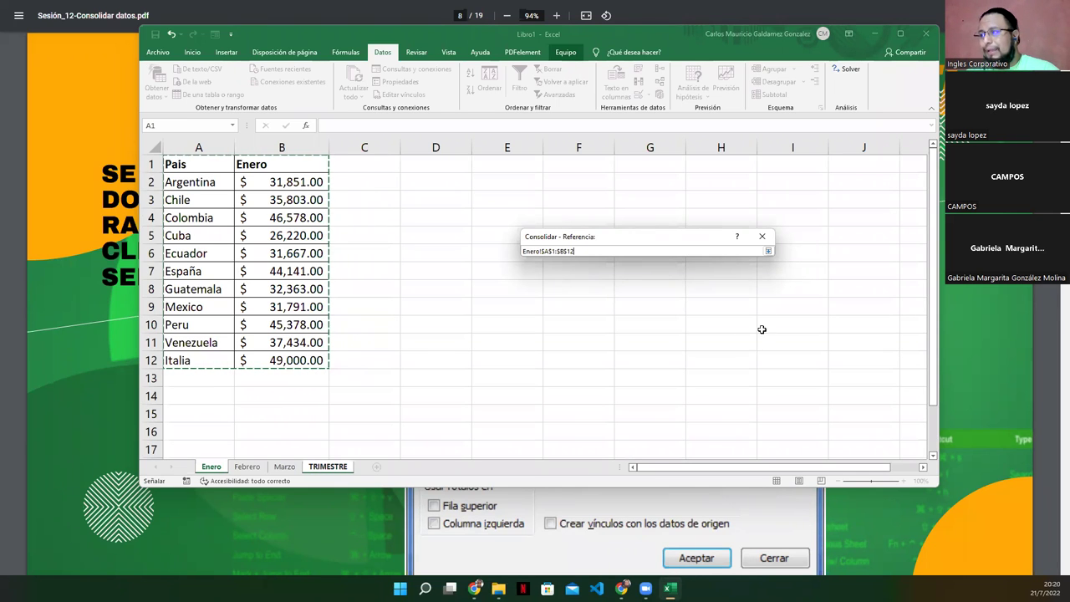
click(768, 252)
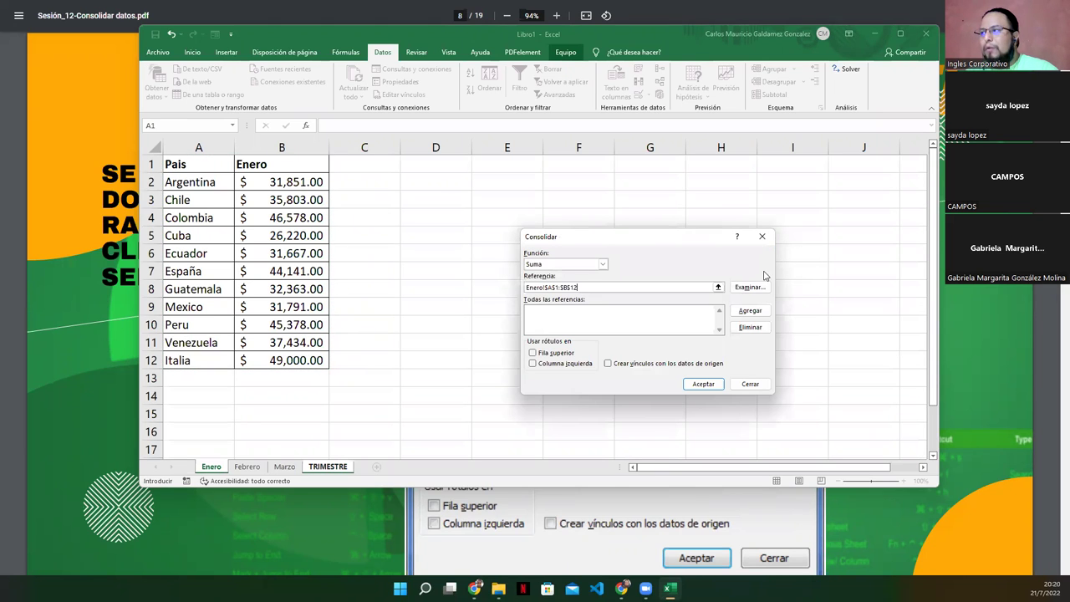
click(751, 310)
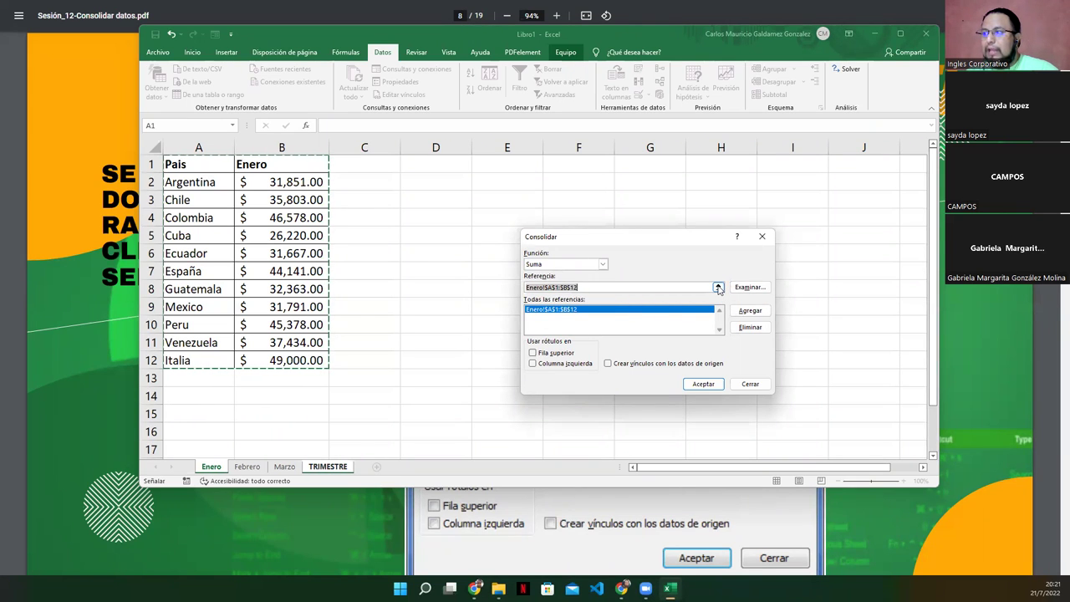
Step: Add Febrero!$A$1:$B$12 as the second consolidation reference
click(718, 287)
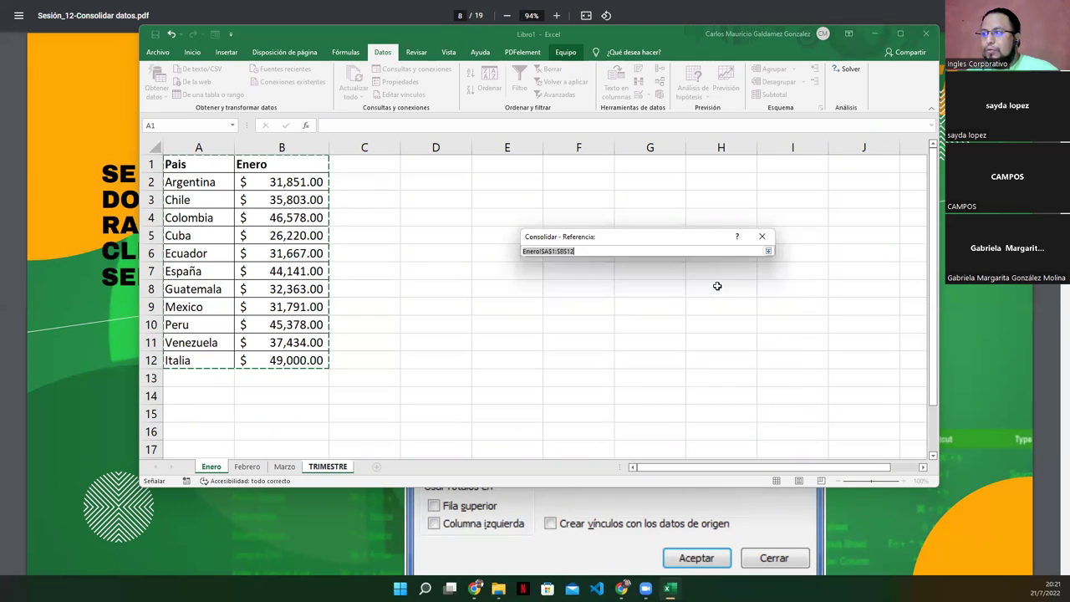
click(248, 467)
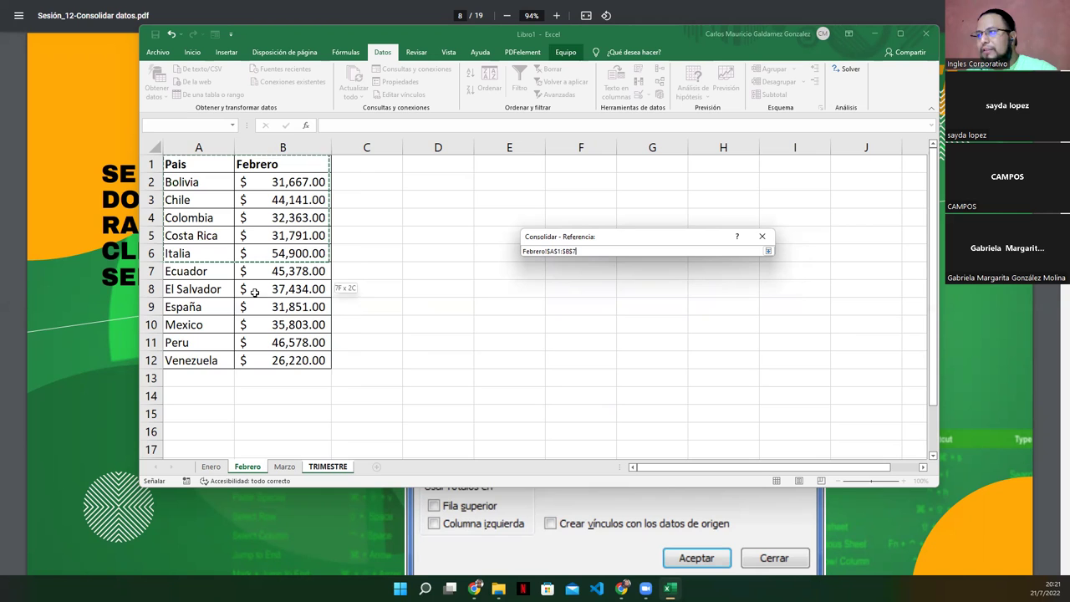
click(766, 250)
click(748, 313)
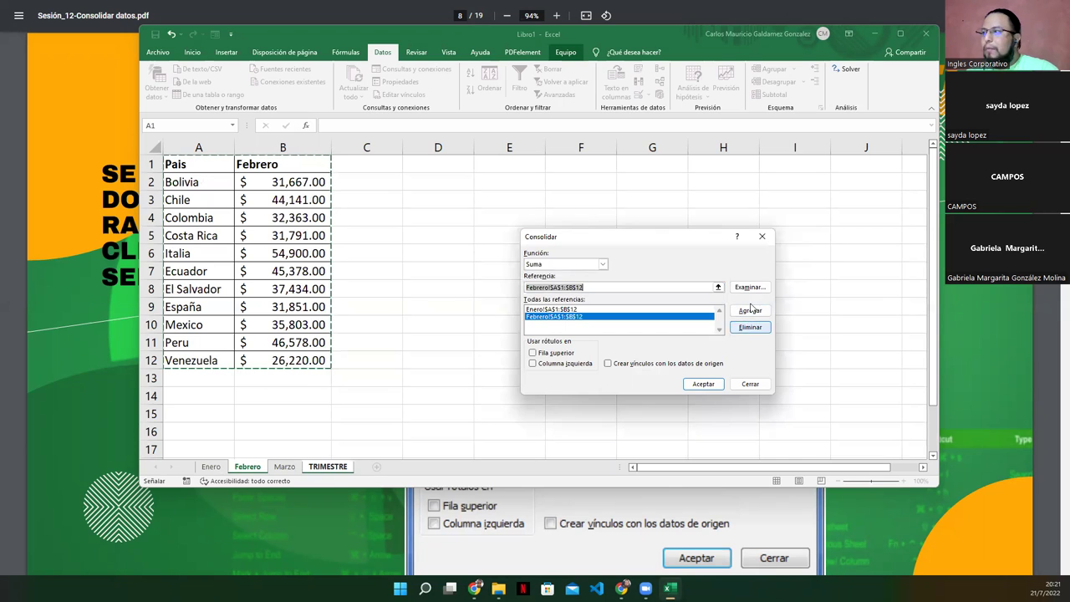
click(719, 287)
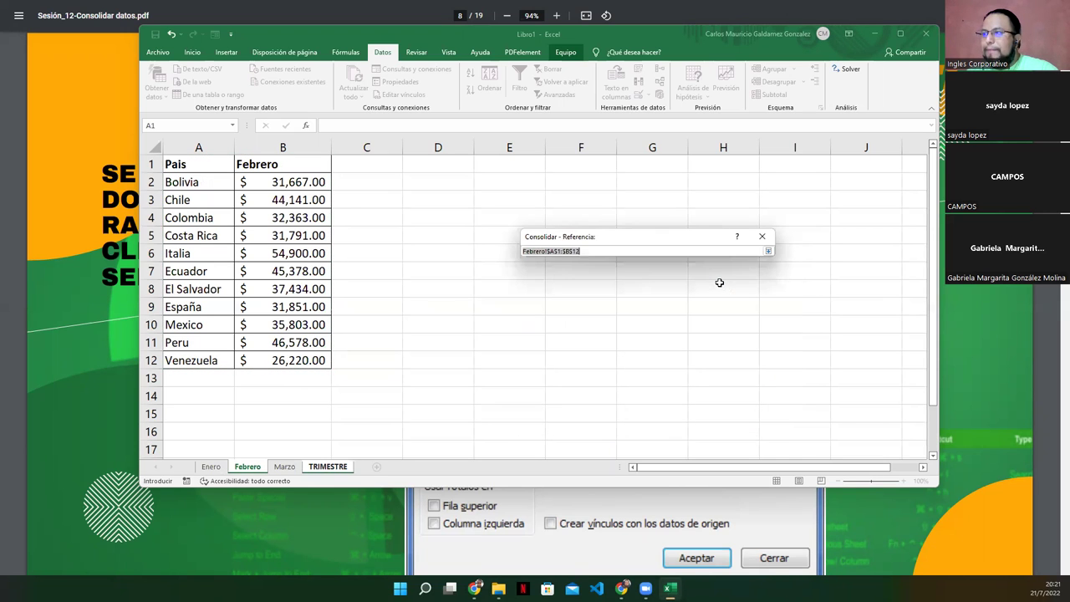
Step: Add the Marzo range Marzo!$A$1:$B$12 to the Consolidar references
click(285, 469)
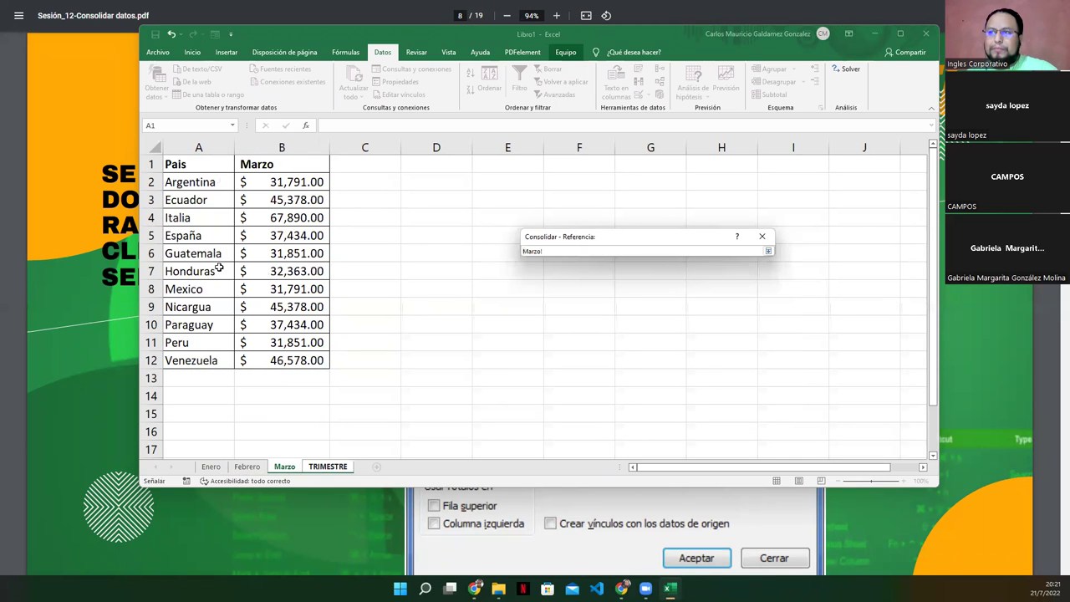
drag(191, 166, 288, 362)
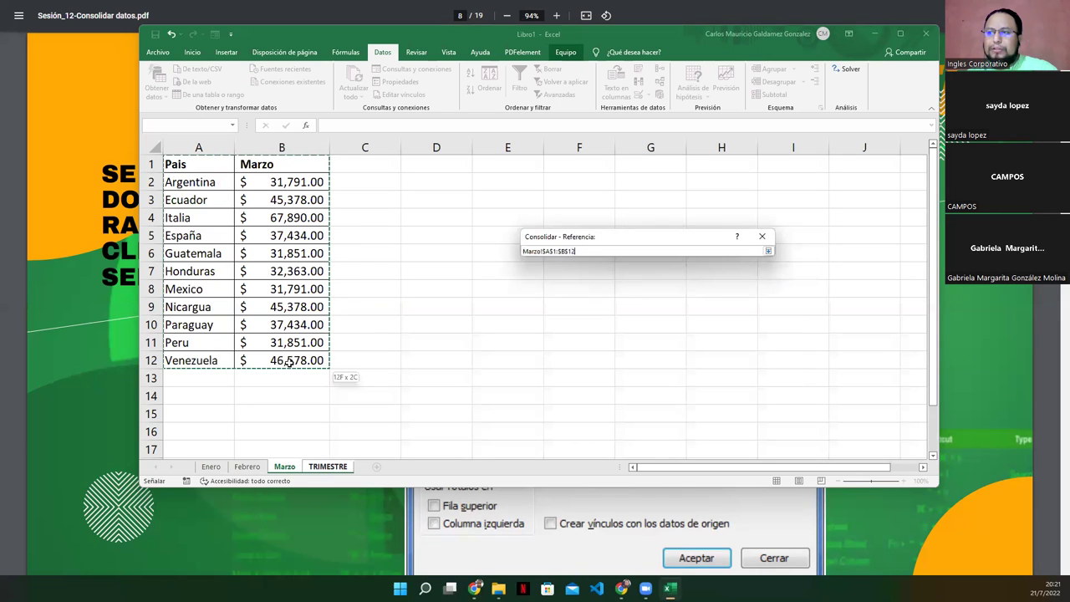
click(771, 253)
click(750, 311)
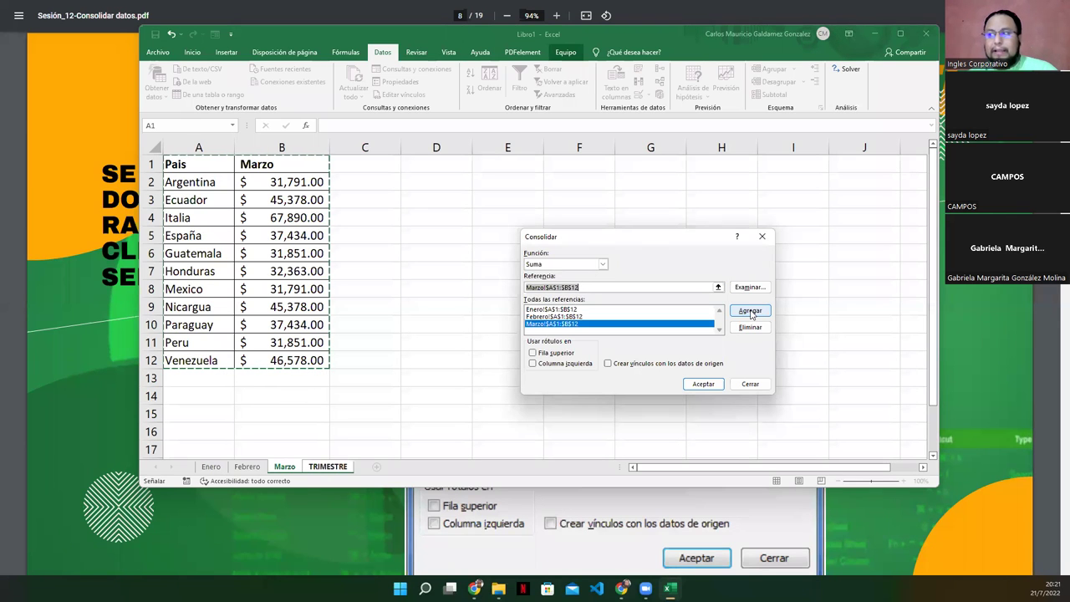
Step: Confirm Suma as the function and review the three listed references before returning to the slides
click(568, 266)
click(566, 274)
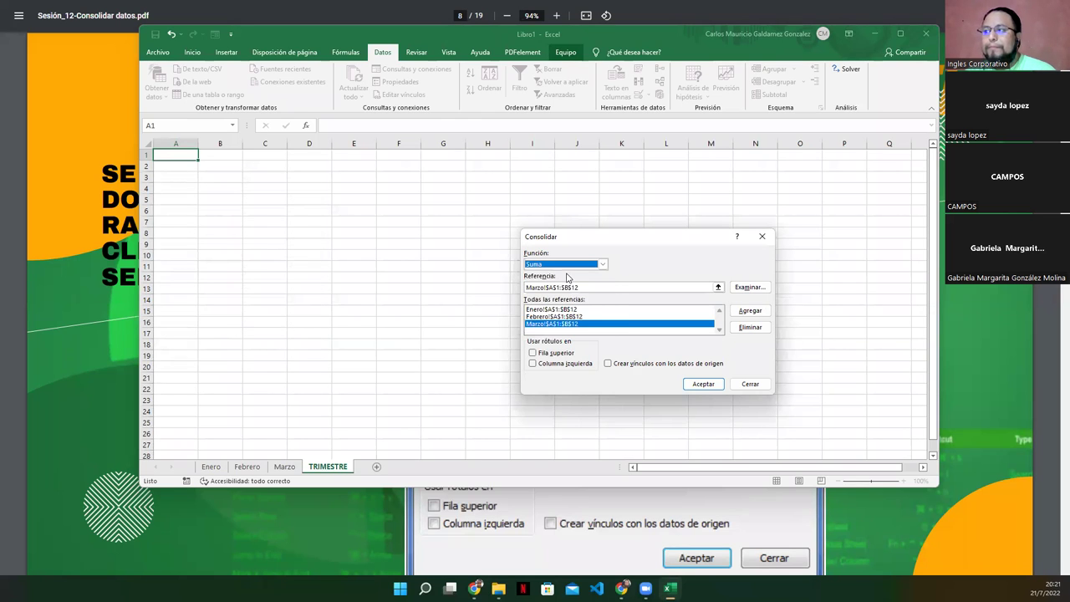
click(590, 286)
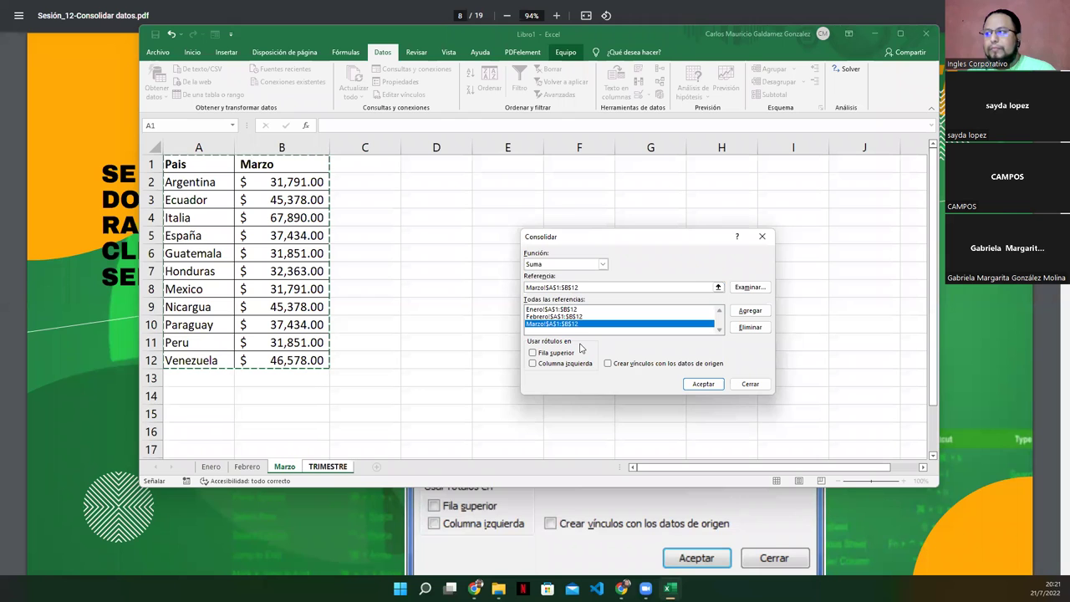
click(566, 310)
click(567, 317)
click(569, 324)
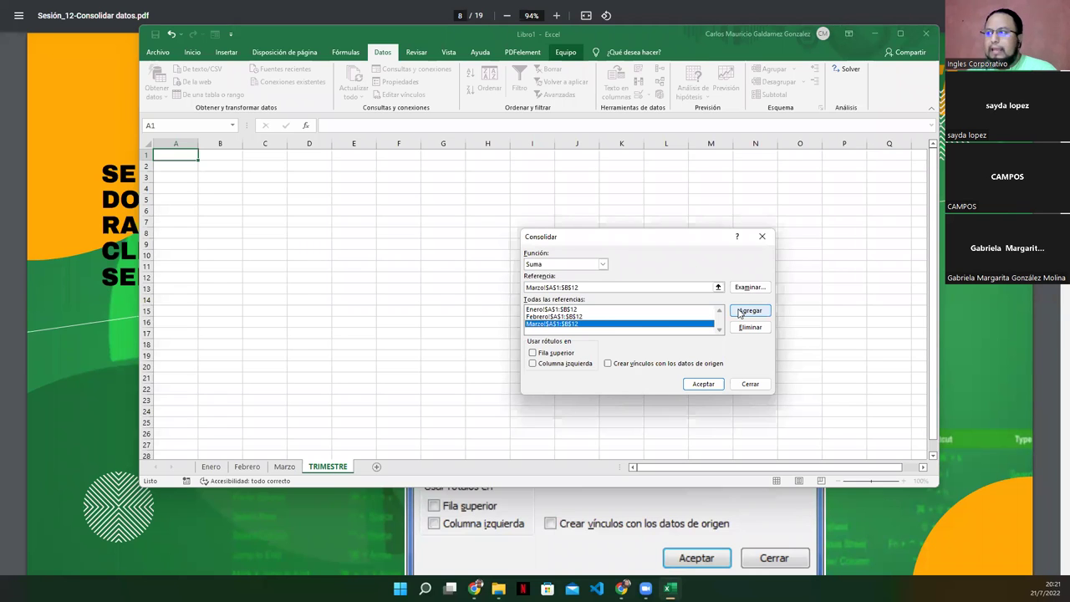
click(545, 318)
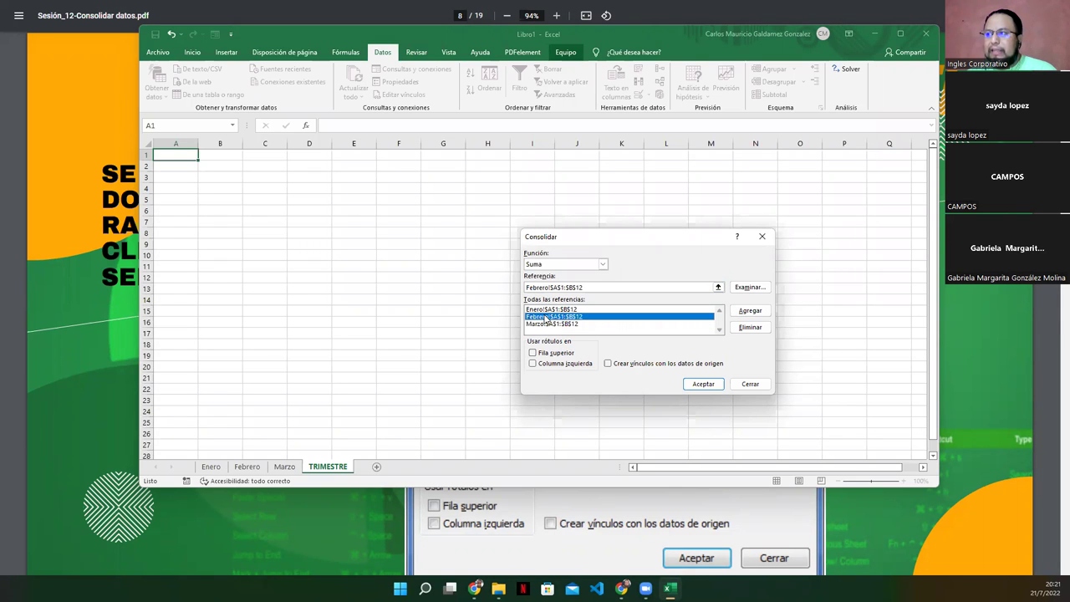
click(548, 310)
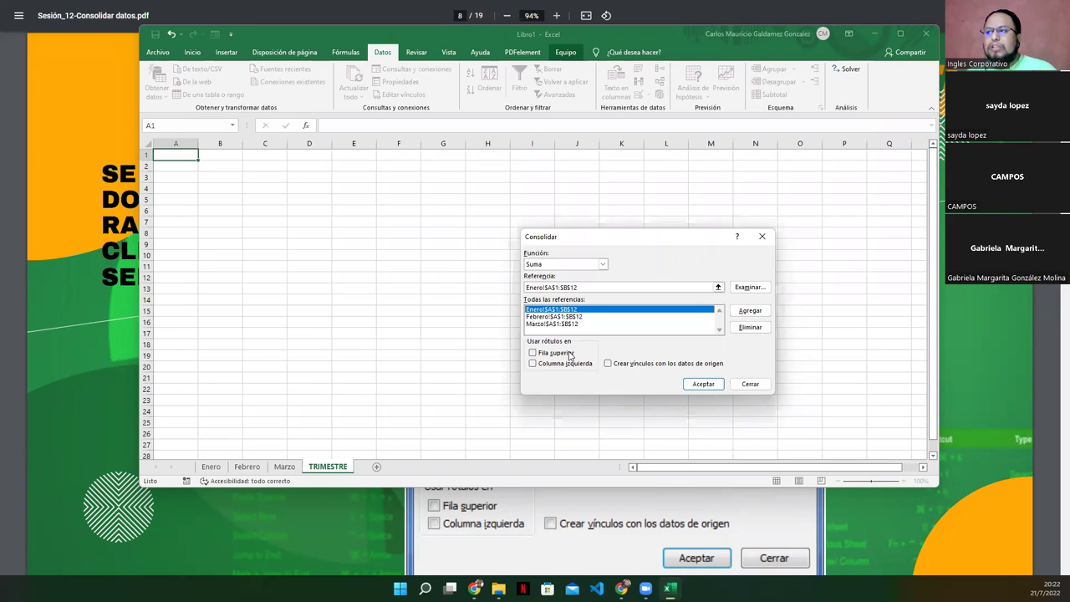
click(744, 527)
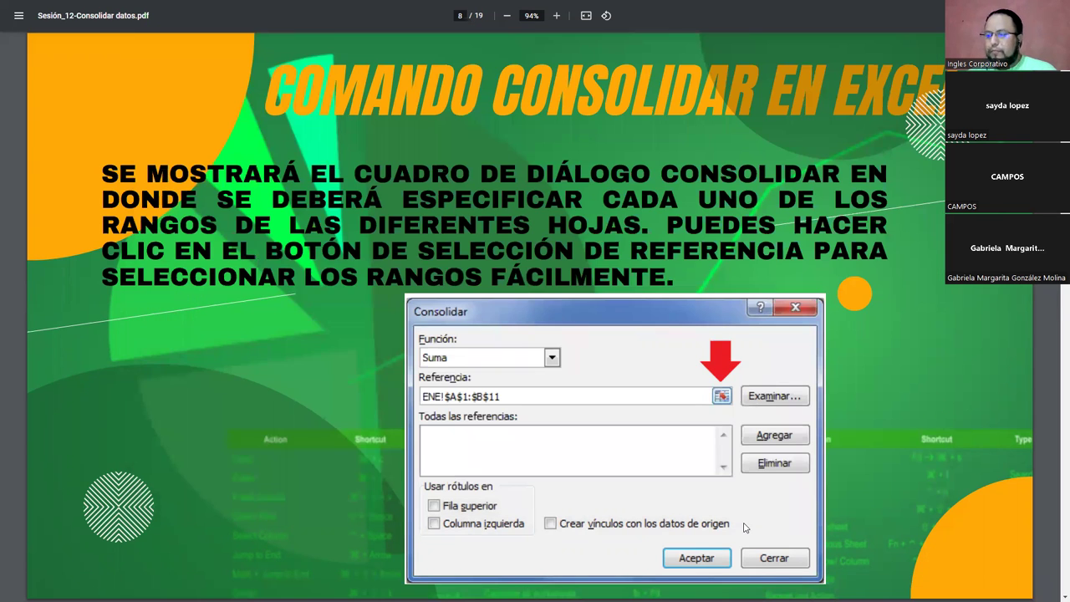
Step: Review slides 6 through 10, ending on the consolidated-result slide, then return to Excel
key(Right)
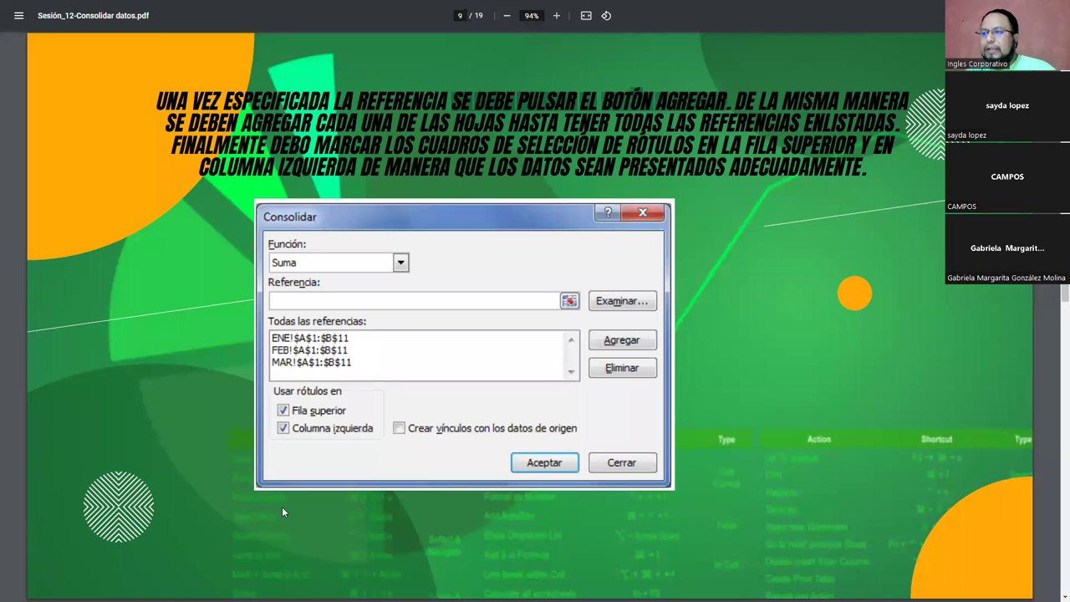
key(Left)
key(Left)
key(Left)
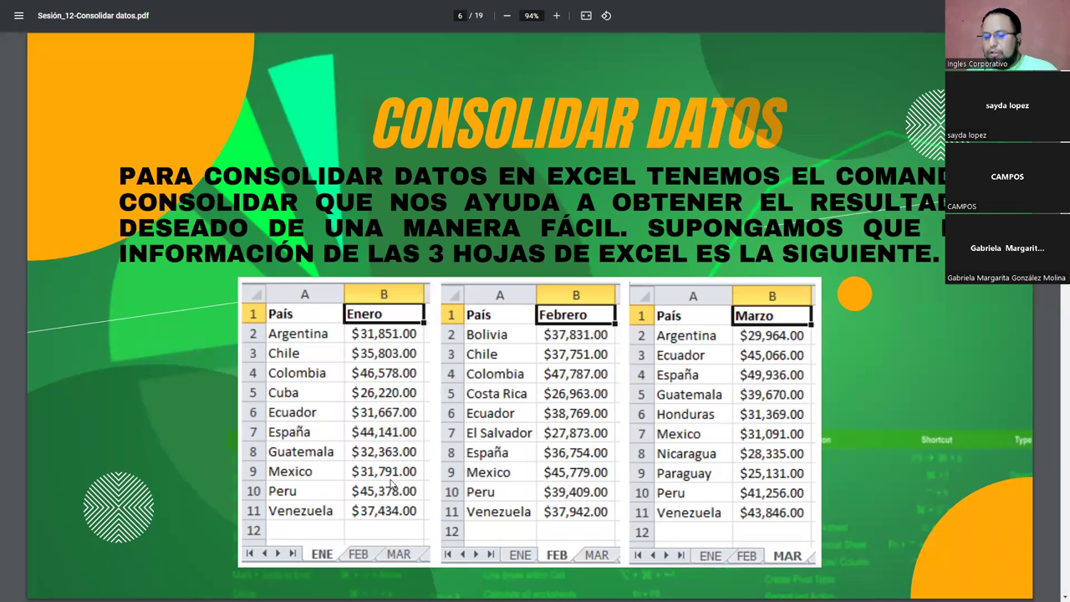
key(Right)
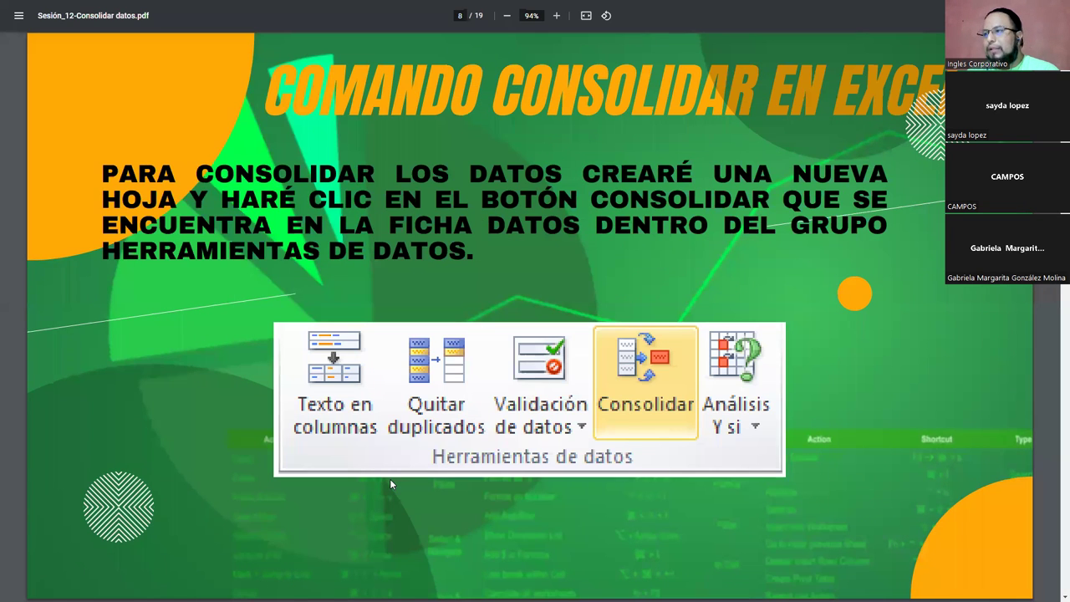
key(Right)
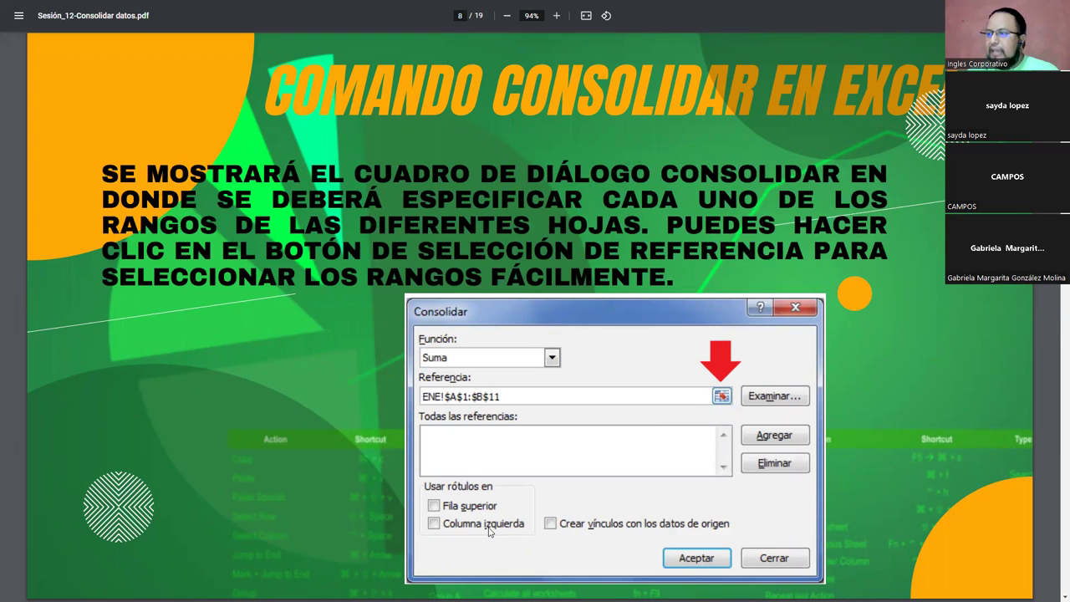
key(Right)
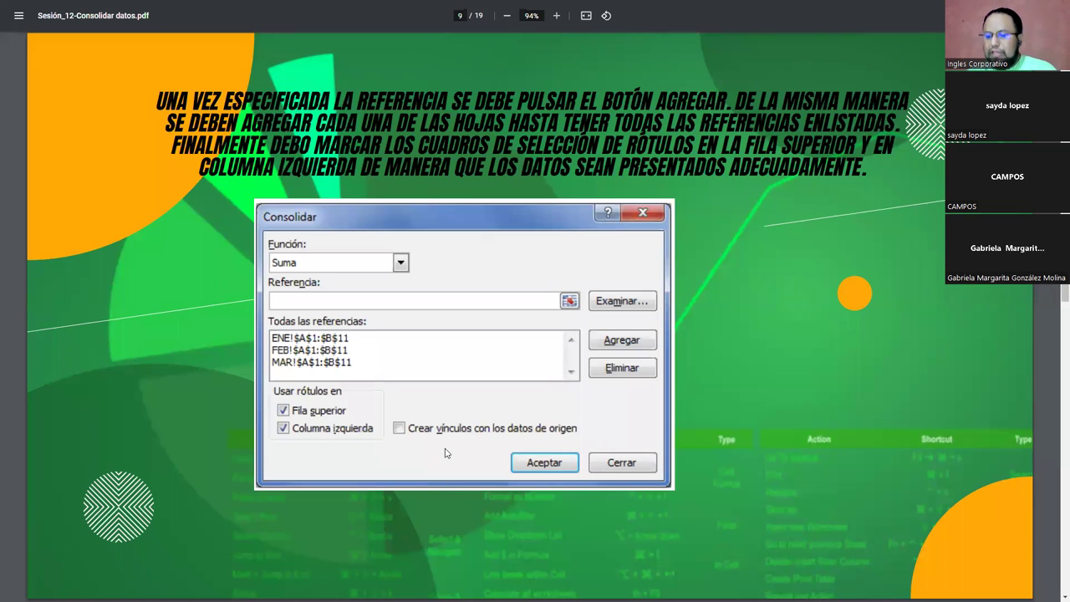
key(Right)
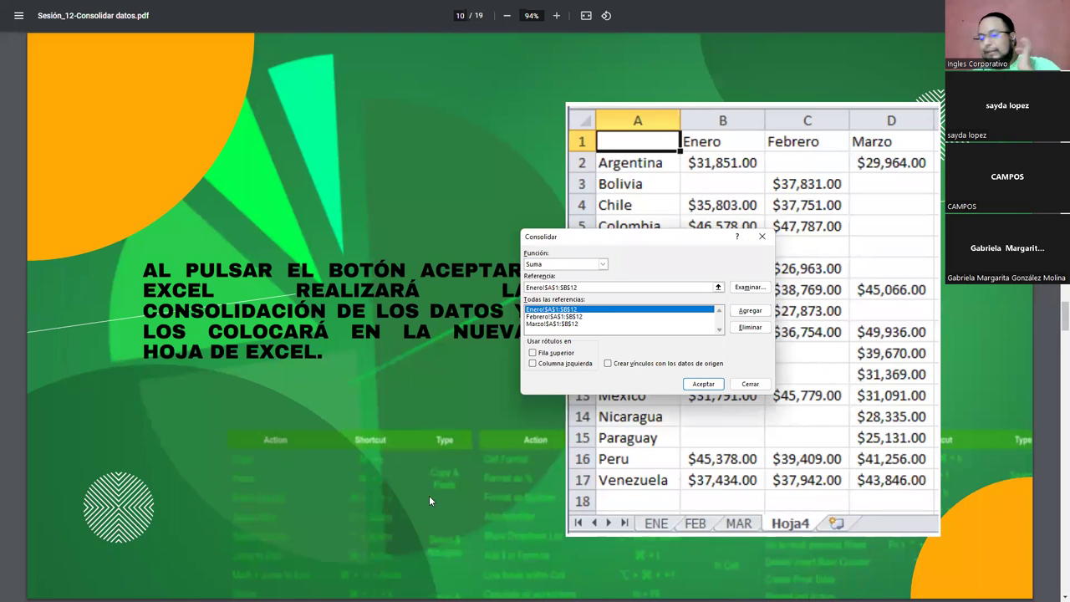
key(alt+Tab)
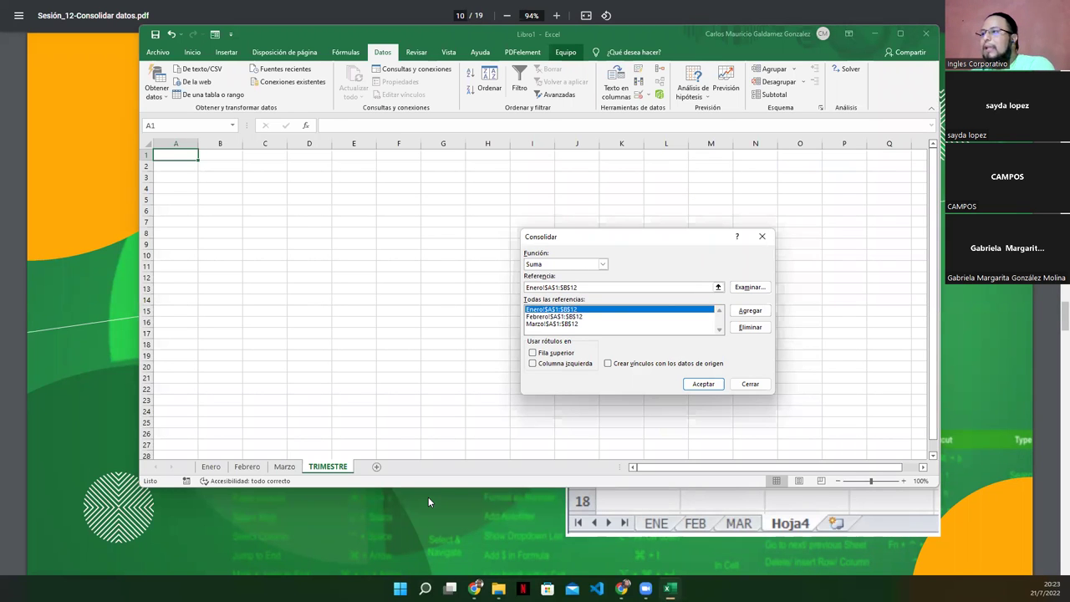
Step: Consolidate onto TRIMESTRE with the Fila superior and Columna izquierda label options ticked
click(559, 358)
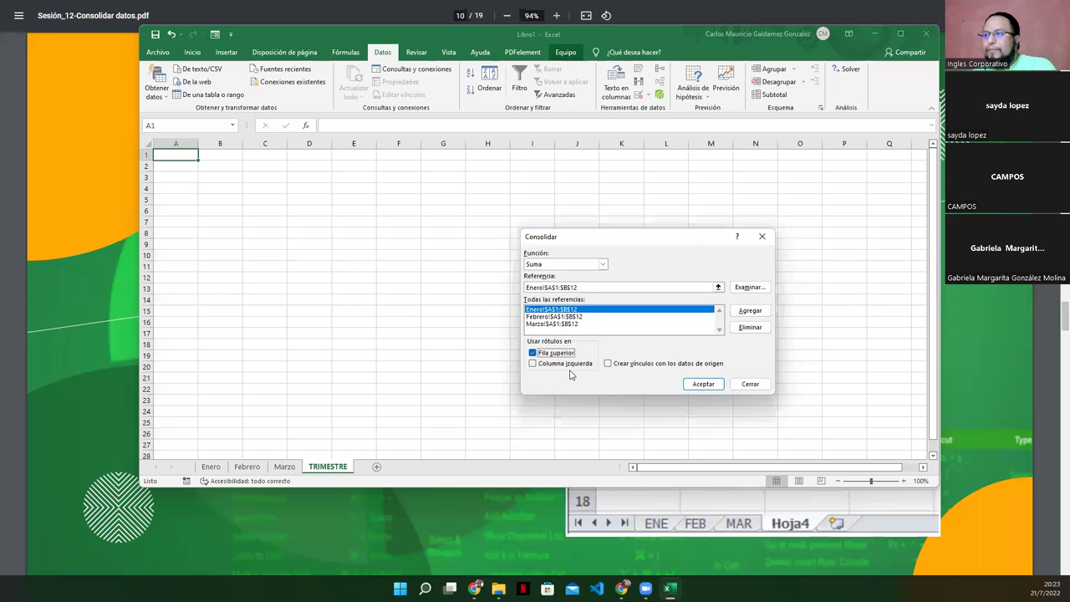
click(571, 365)
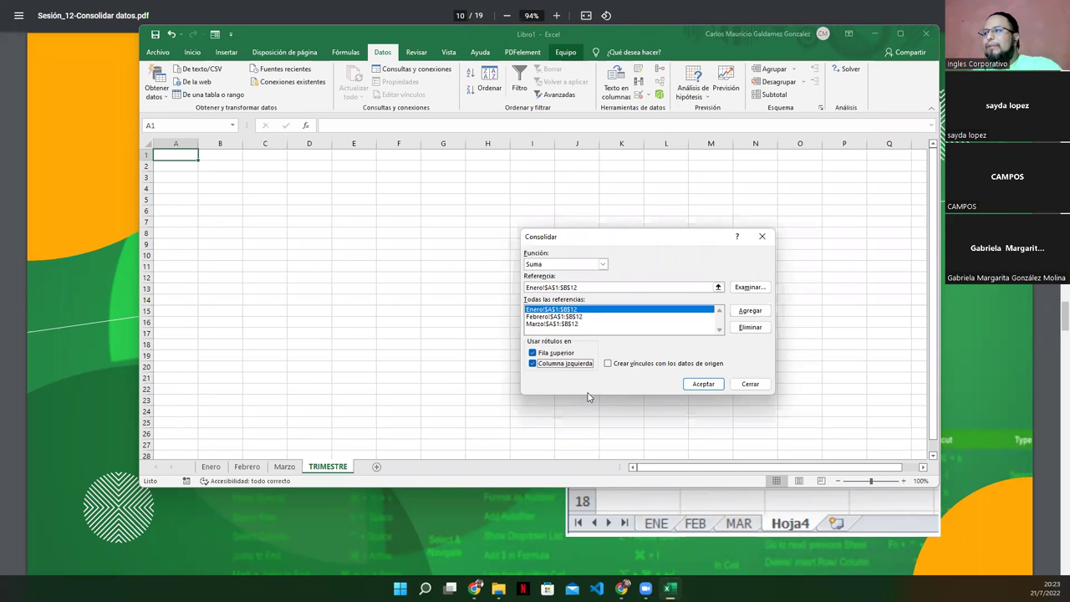
click(702, 384)
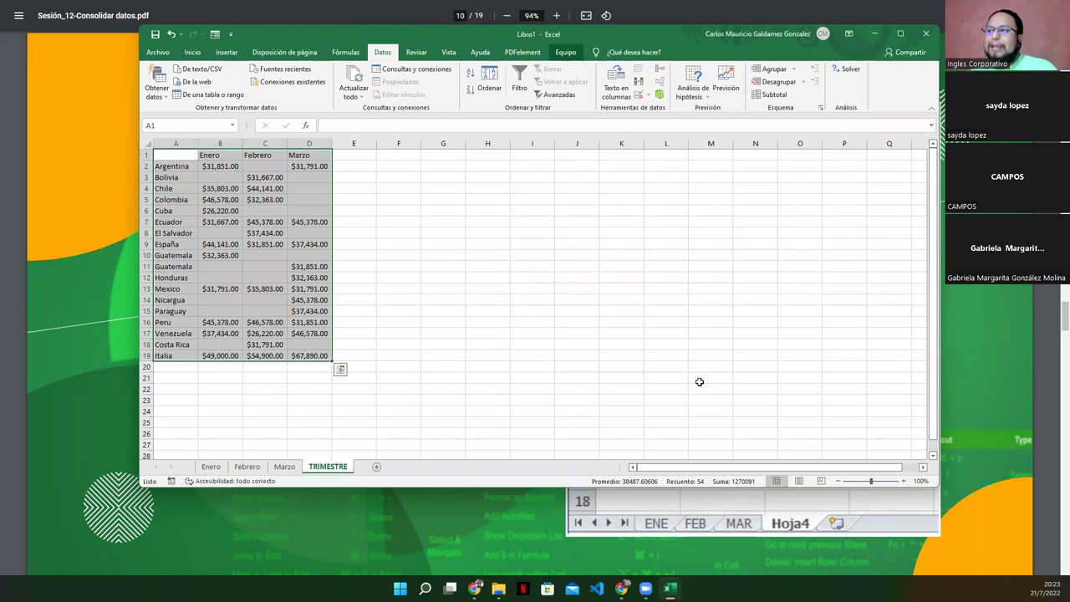
Step: Zoom to 120% and auto-fit columns B, C and D so every monthly amount shows
key(Escape)
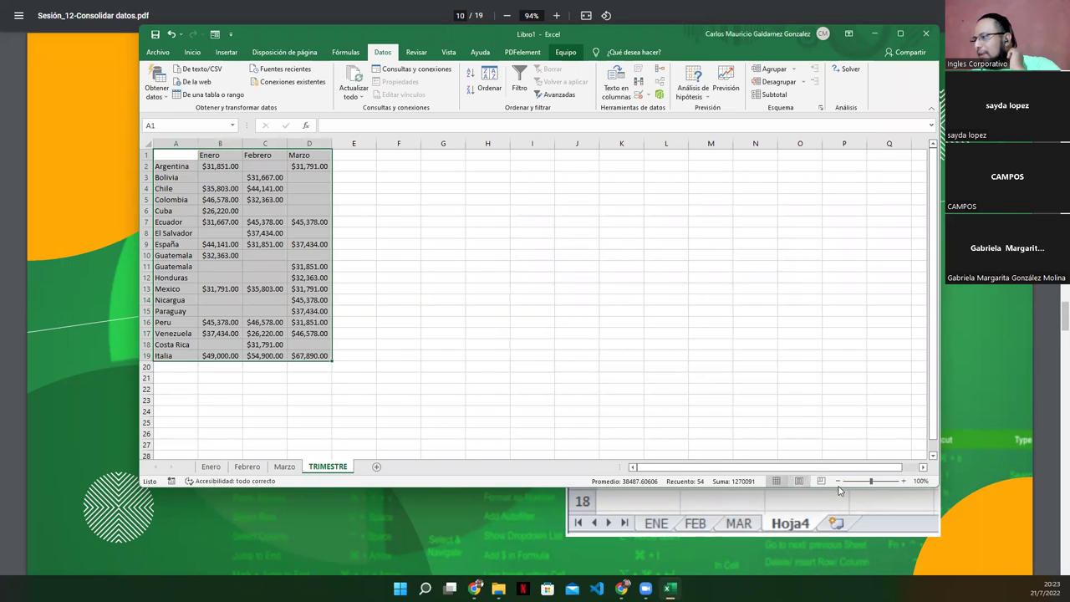
click(904, 481)
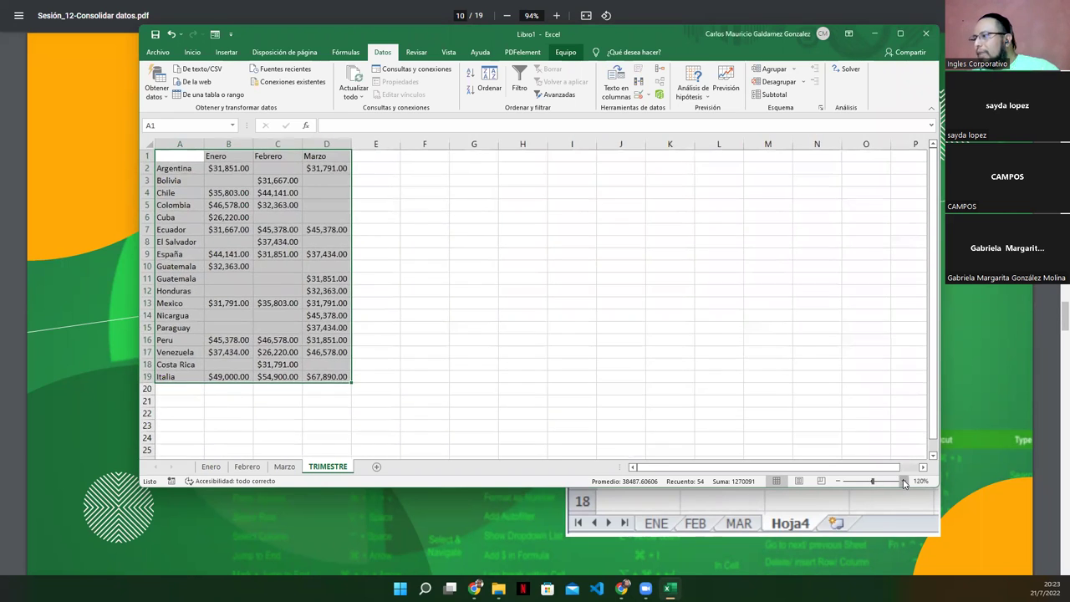
click(903, 481)
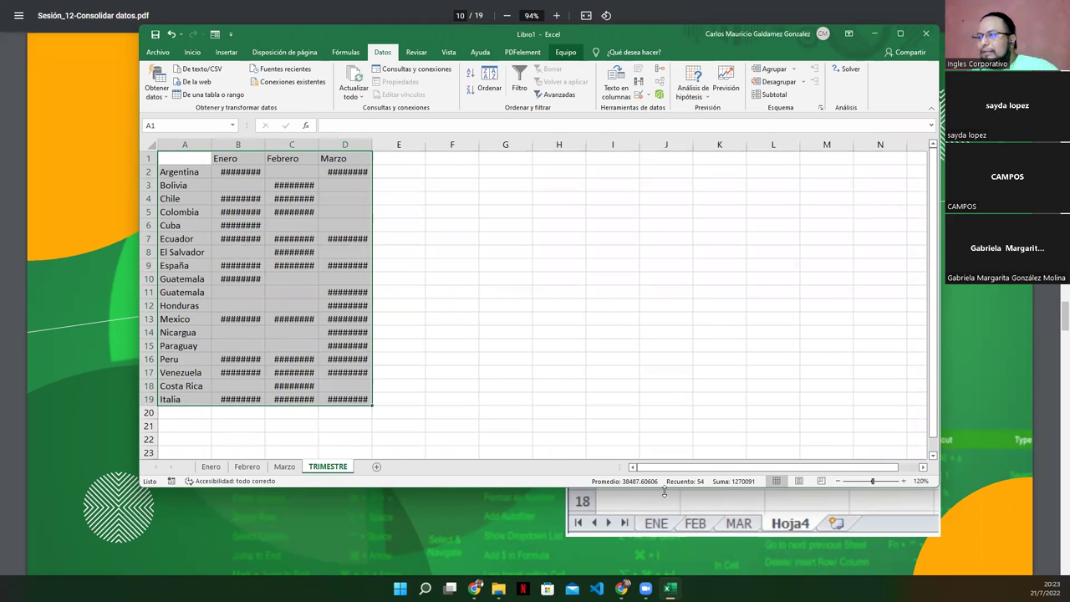
drag(662, 488, 663, 541)
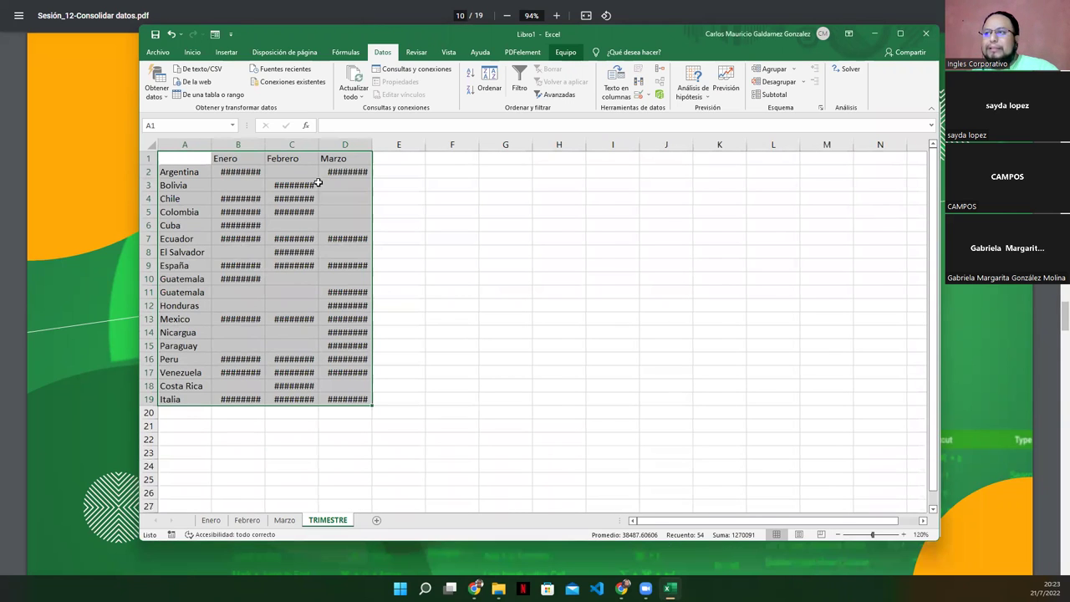
double_click(260, 147)
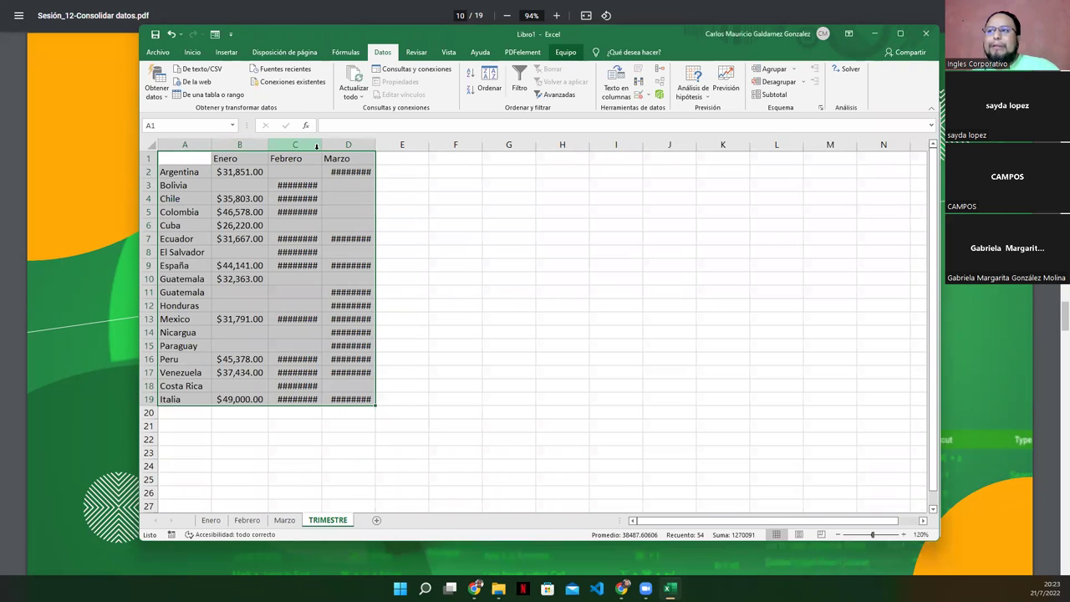
double_click(322, 146)
double_click(380, 145)
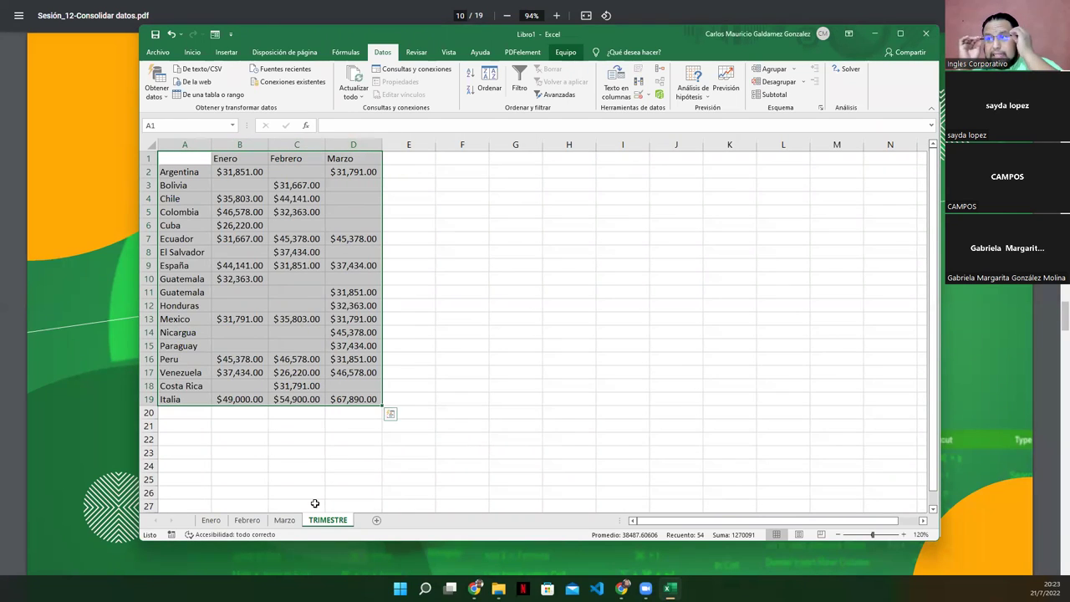
key(Escape)
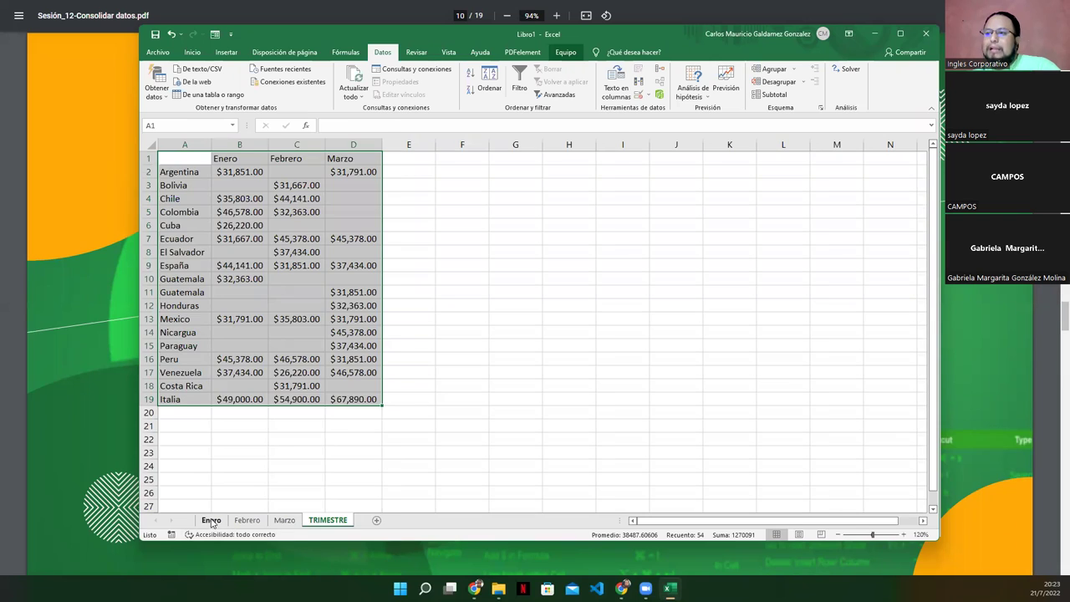
Step: Switch to the Enero sheet and clear its selection
click(210, 520)
click(173, 182)
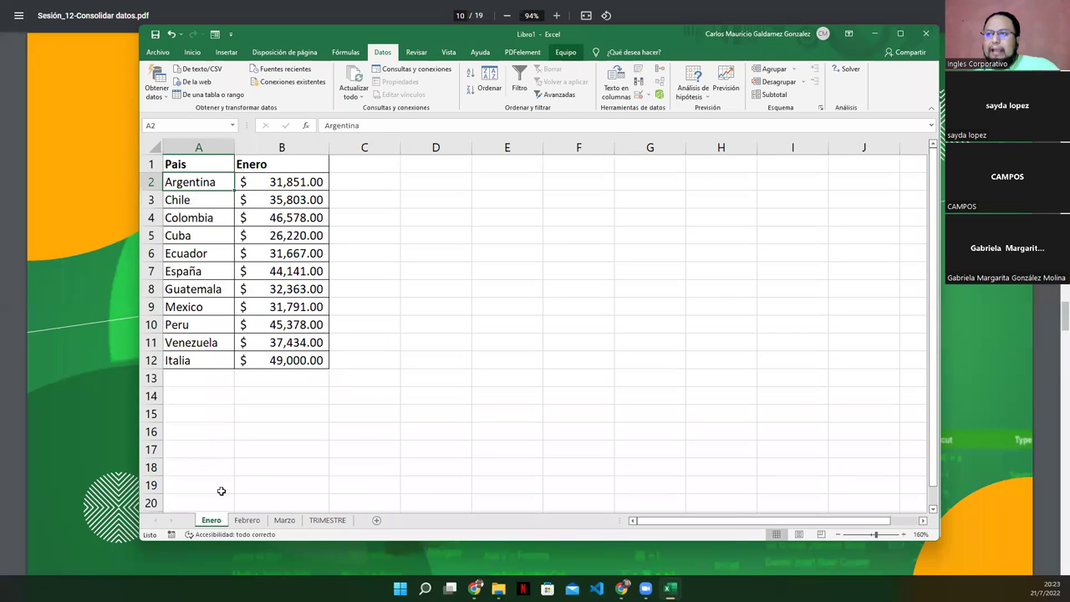
click(261, 181)
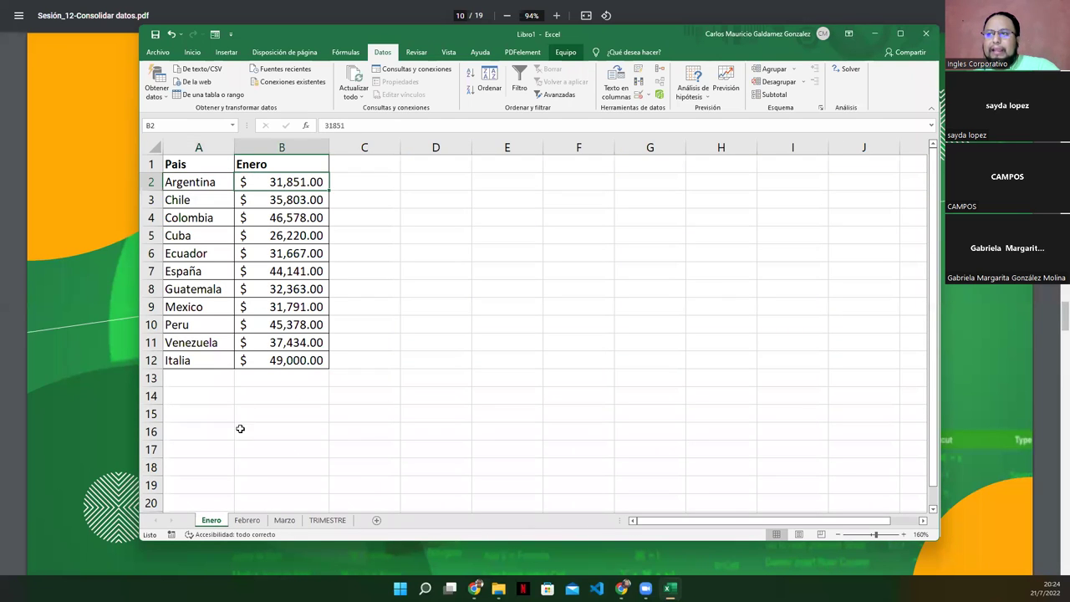
Step: Review the Febrero and Marzo tables, then return to TRIMESTRE and inspect Argentina's row
click(247, 520)
mouse_move(196, 182)
mouse_down()
mouse_move(201, 302)
mouse_move(219, 361)
mouse_up()
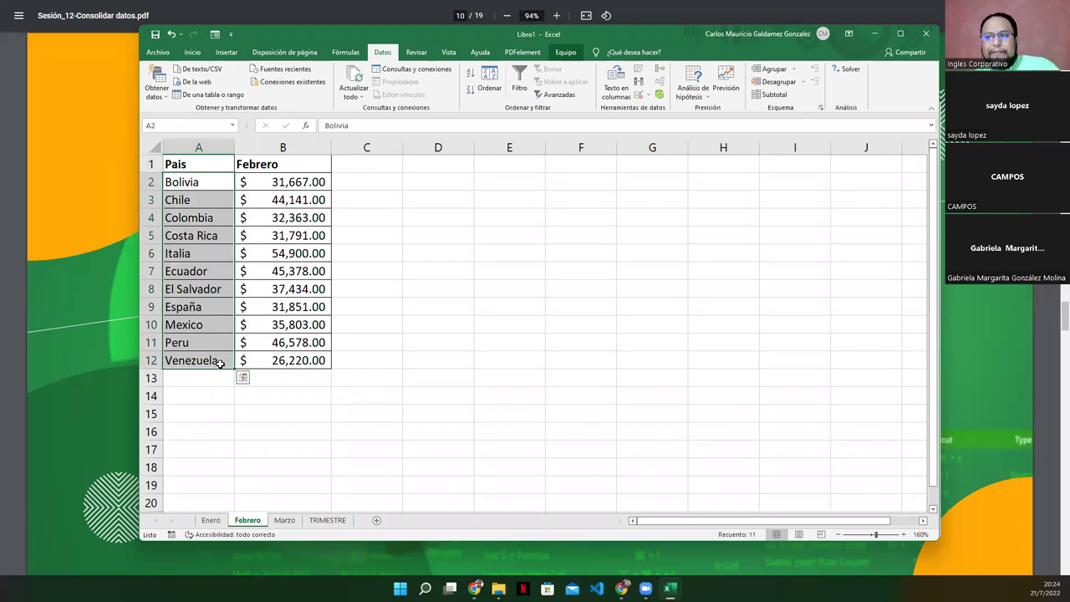
click(284, 520)
drag(266, 181, 223, 171)
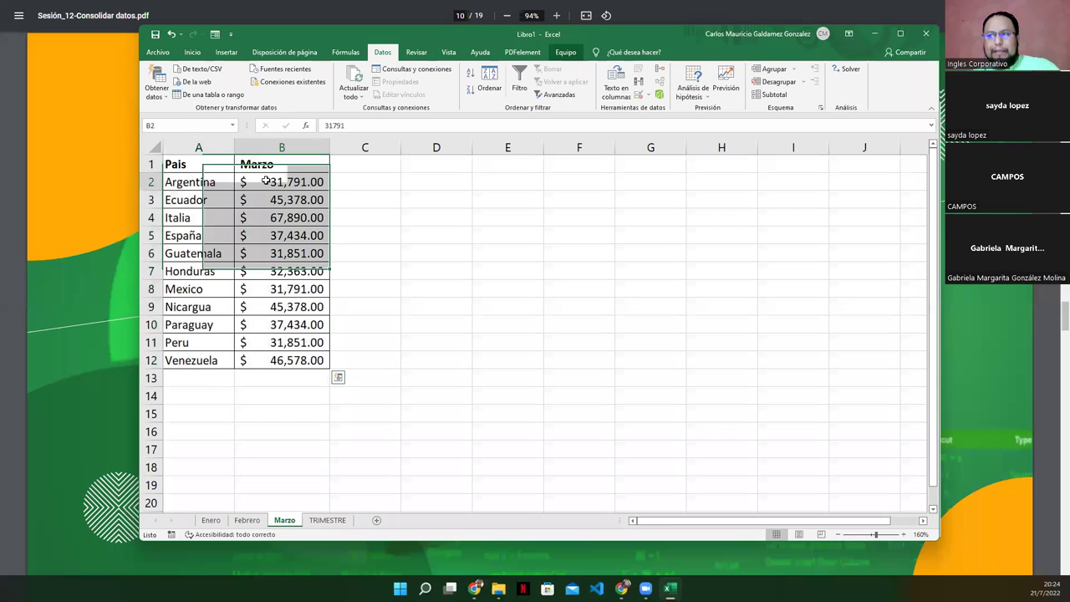
key(ctrl+shift+Down)
click(327, 520)
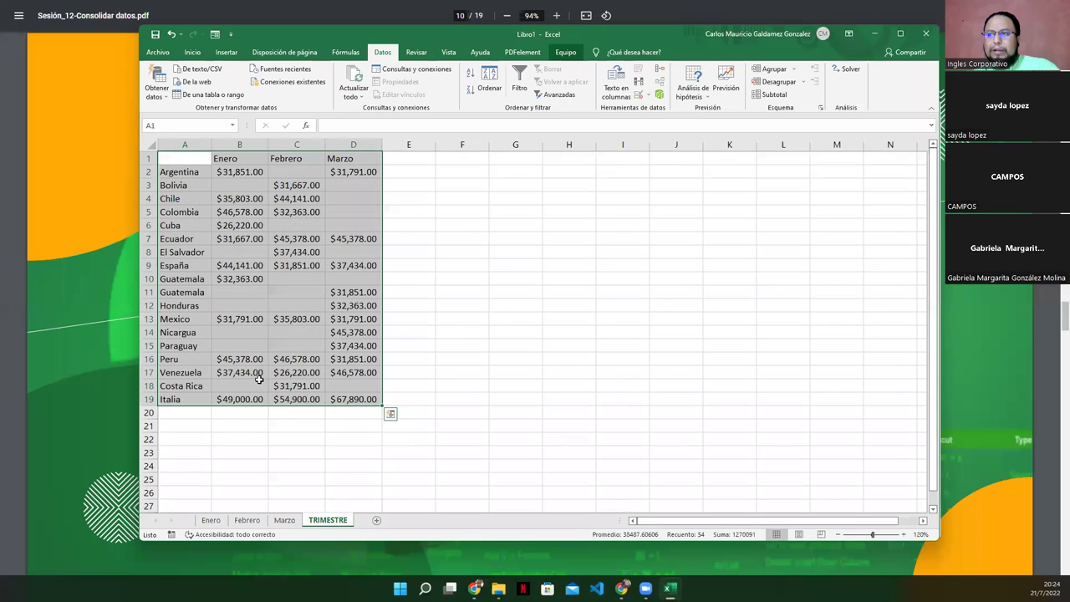
click(149, 171)
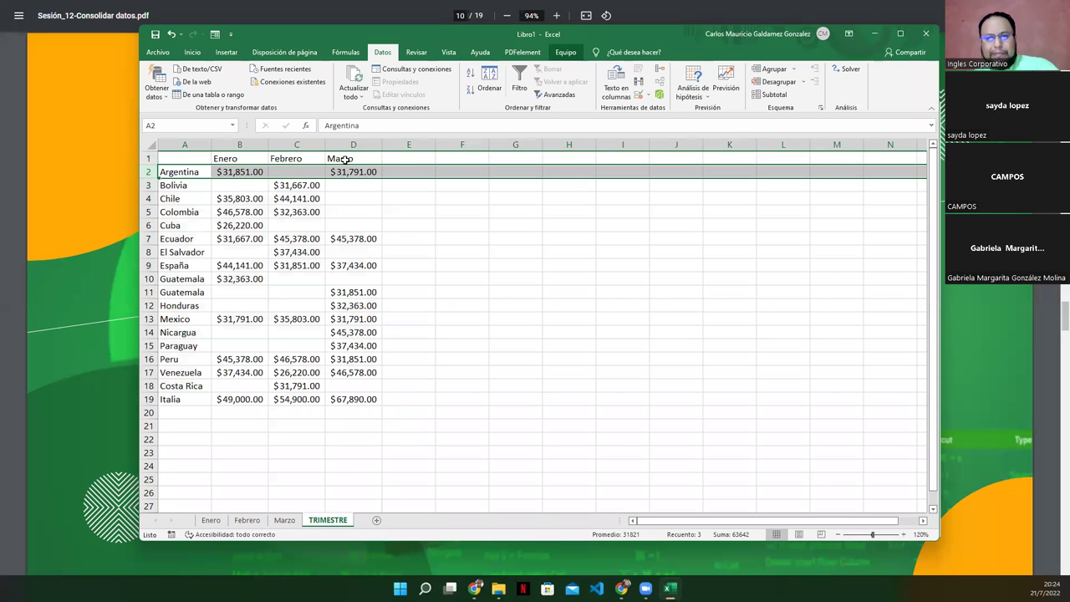
click(282, 173)
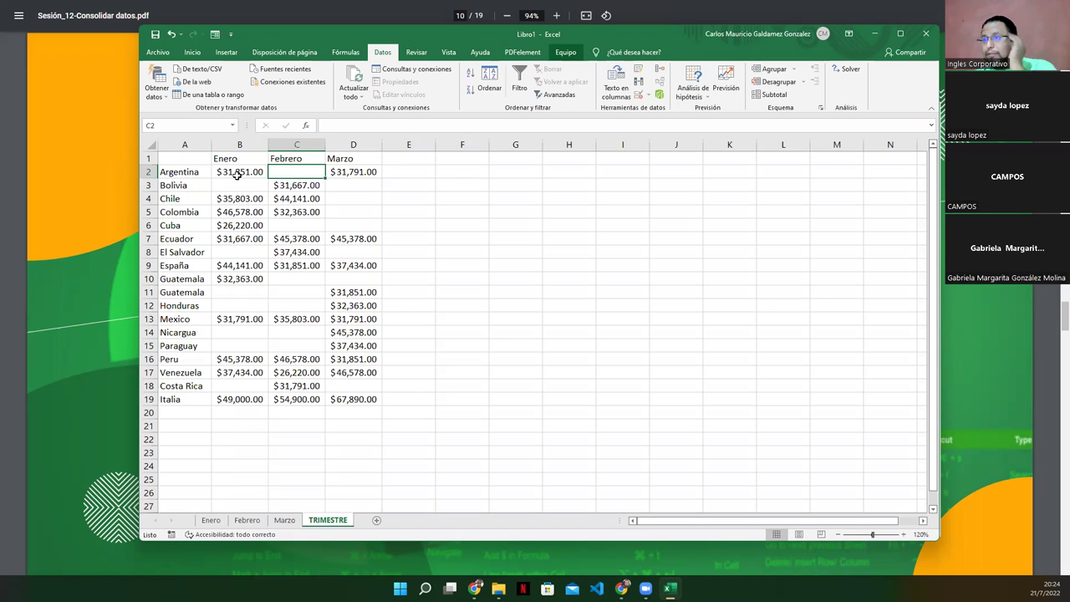
Step: Enter TOTALES as the E1 column header and as the A20 row label
click(415, 161)
text(TOTALES)
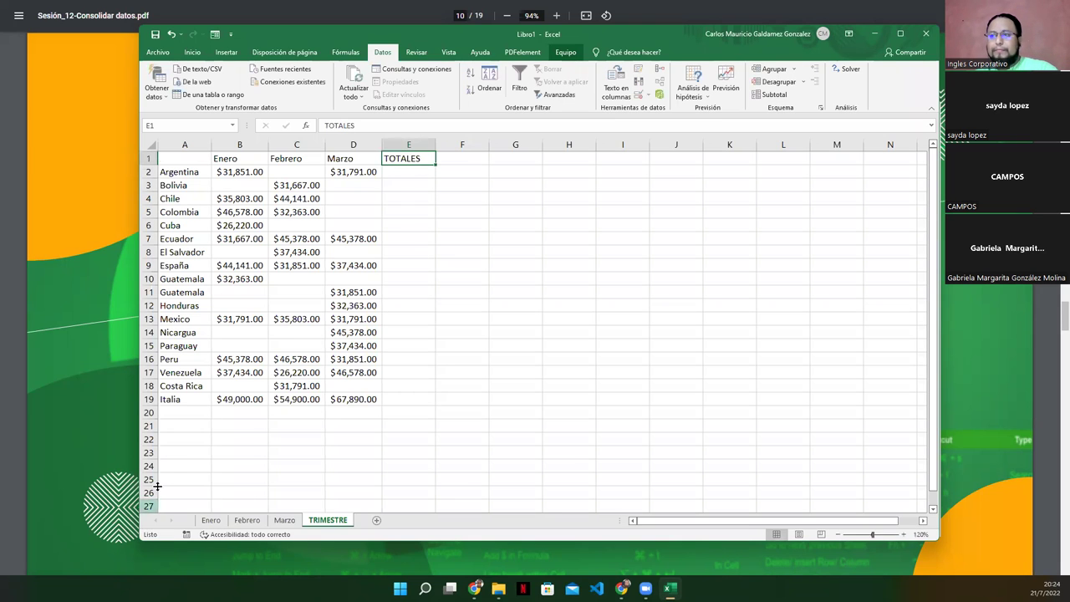
click(174, 413)
text(TOTALES)
key(Up)
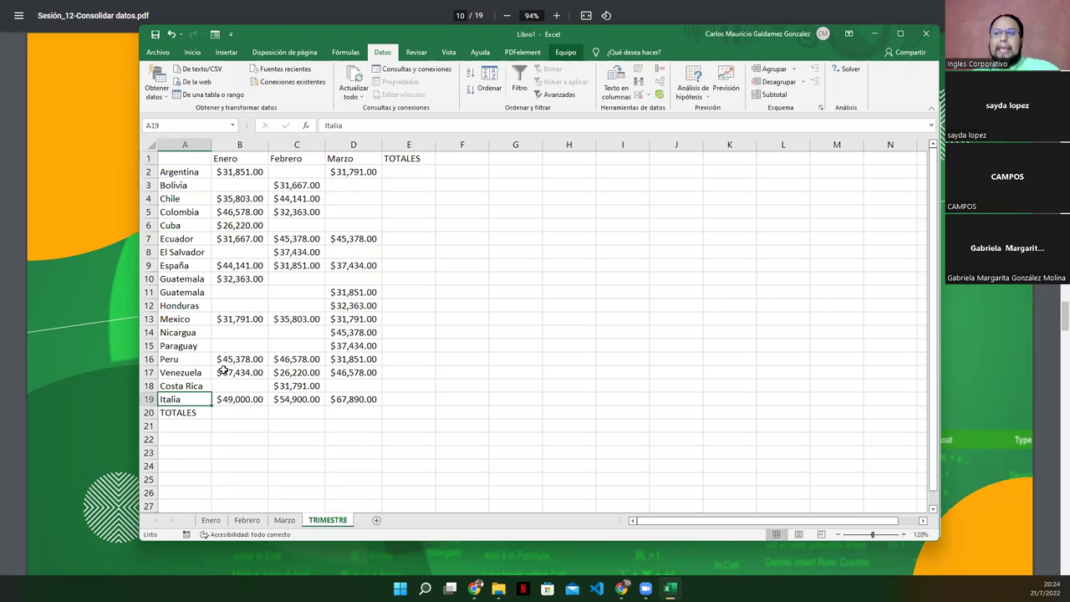
Step: Format the data as a table with headers and turn on Fila de totales
click(239, 171)
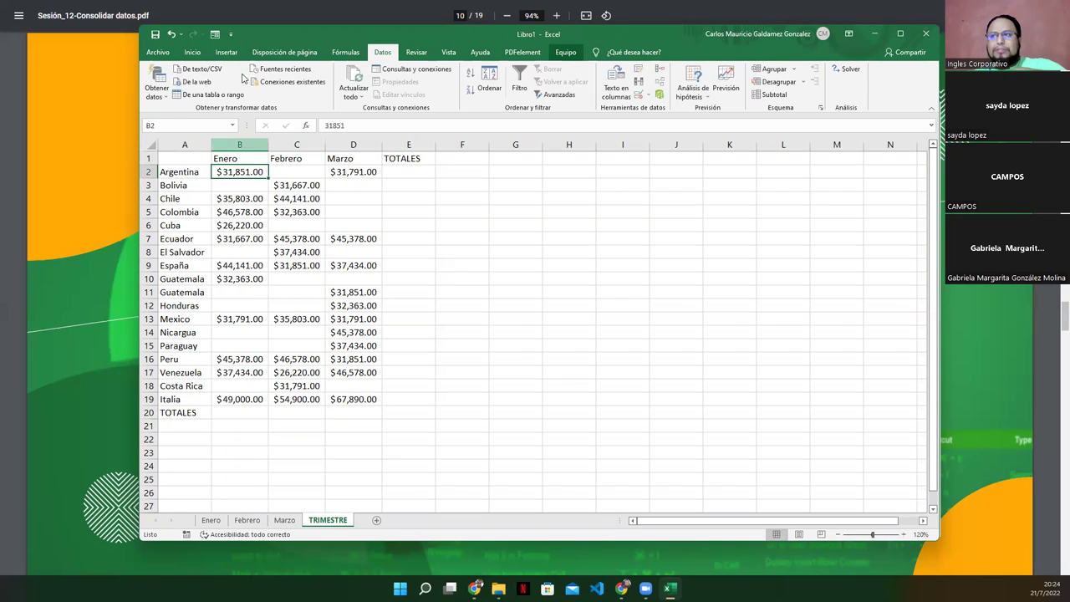
click(226, 51)
click(243, 83)
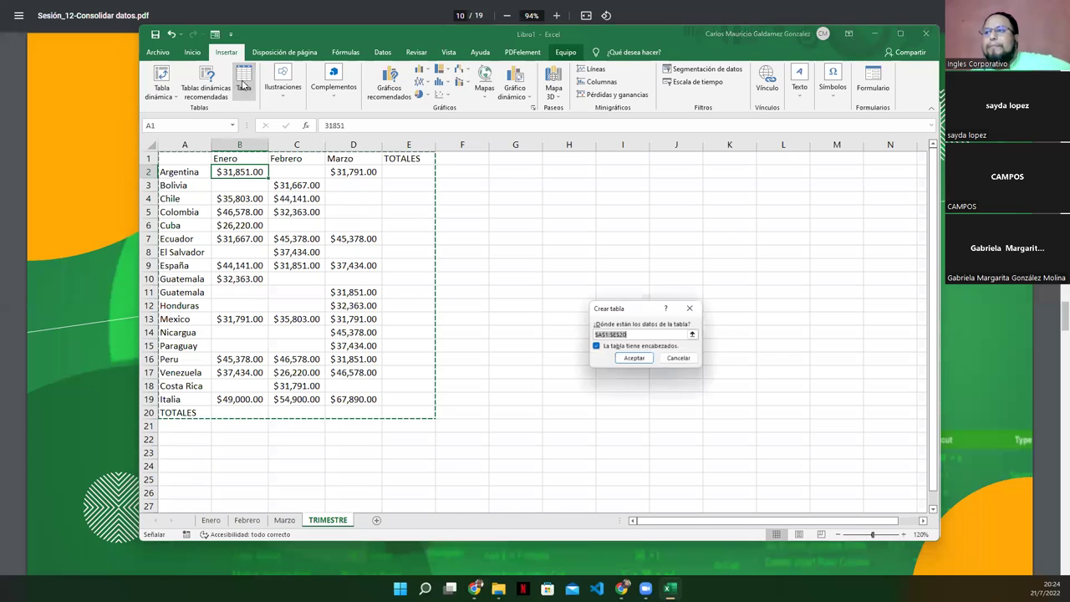
click(631, 359)
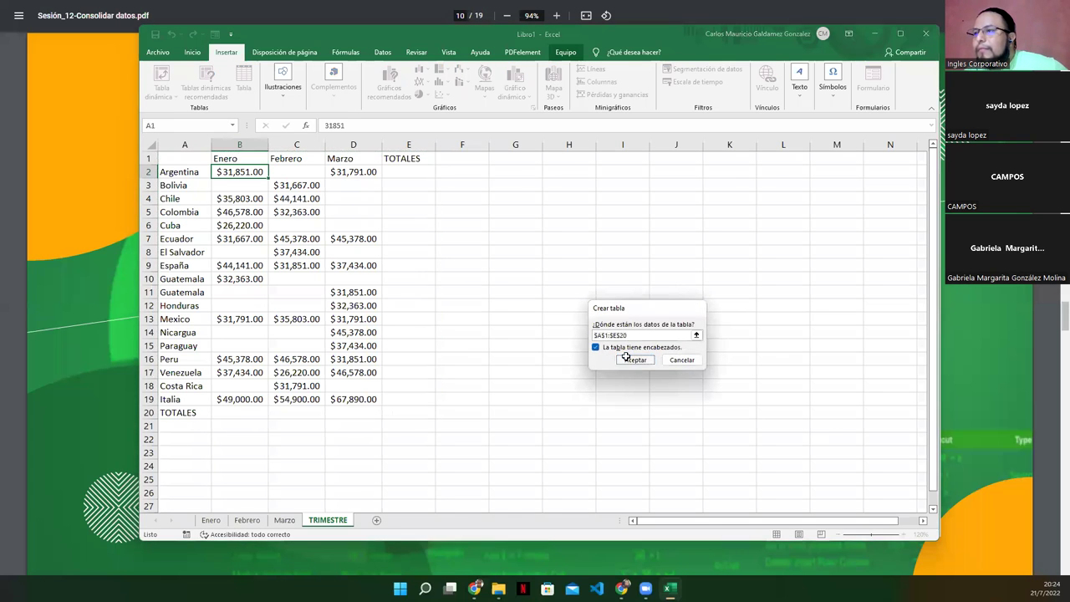
click(234, 413)
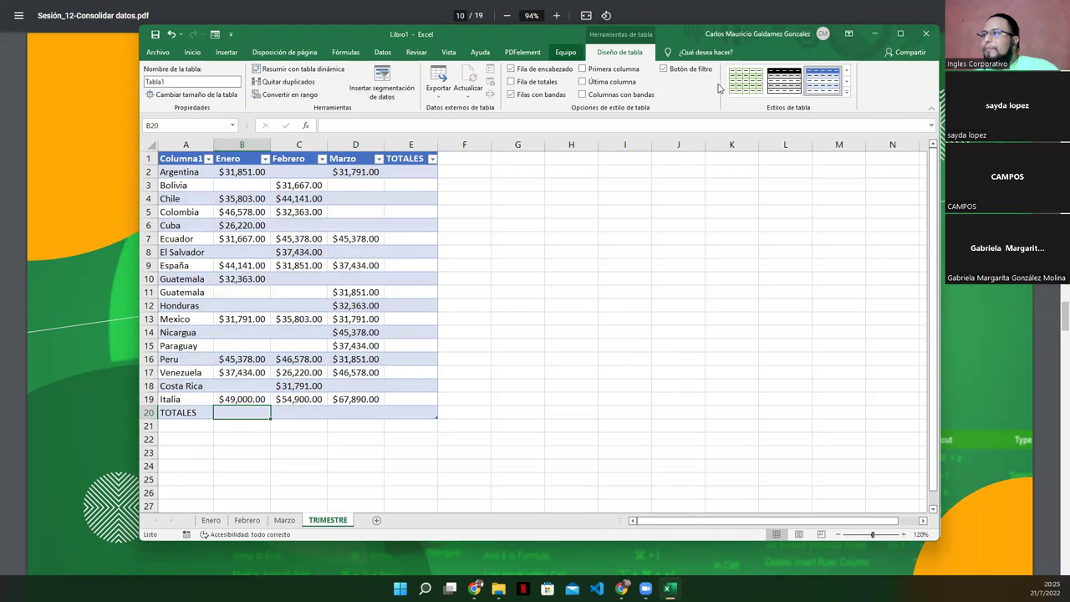
click(567, 52)
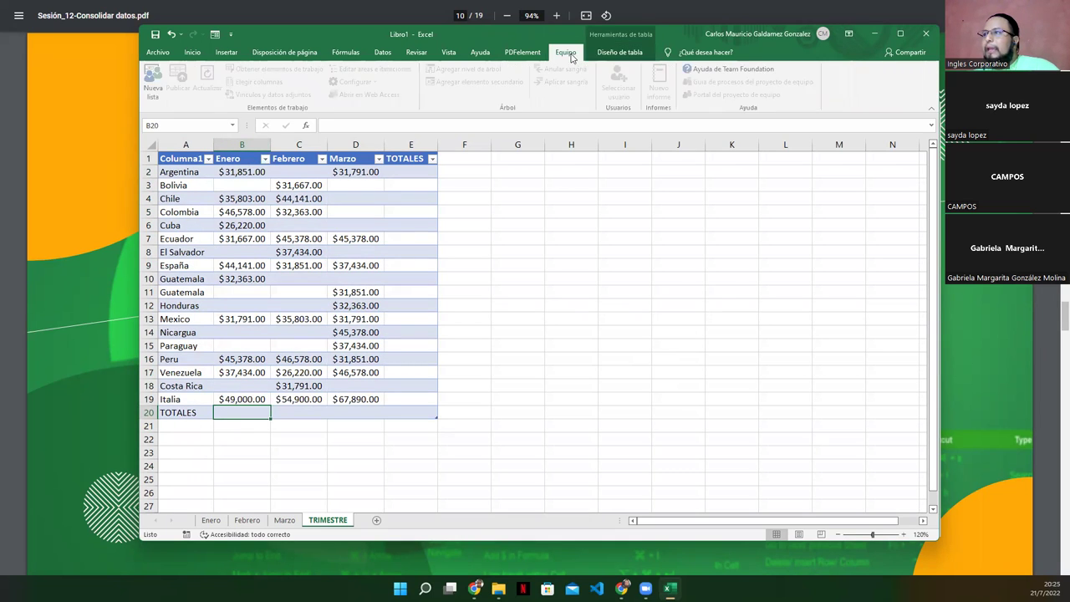
click(615, 52)
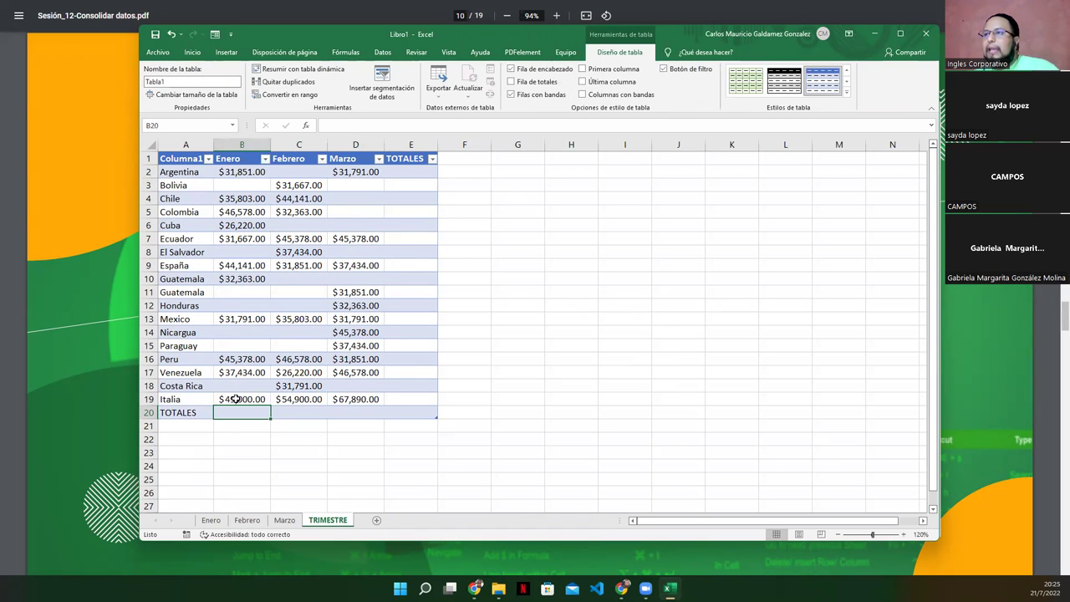
click(511, 82)
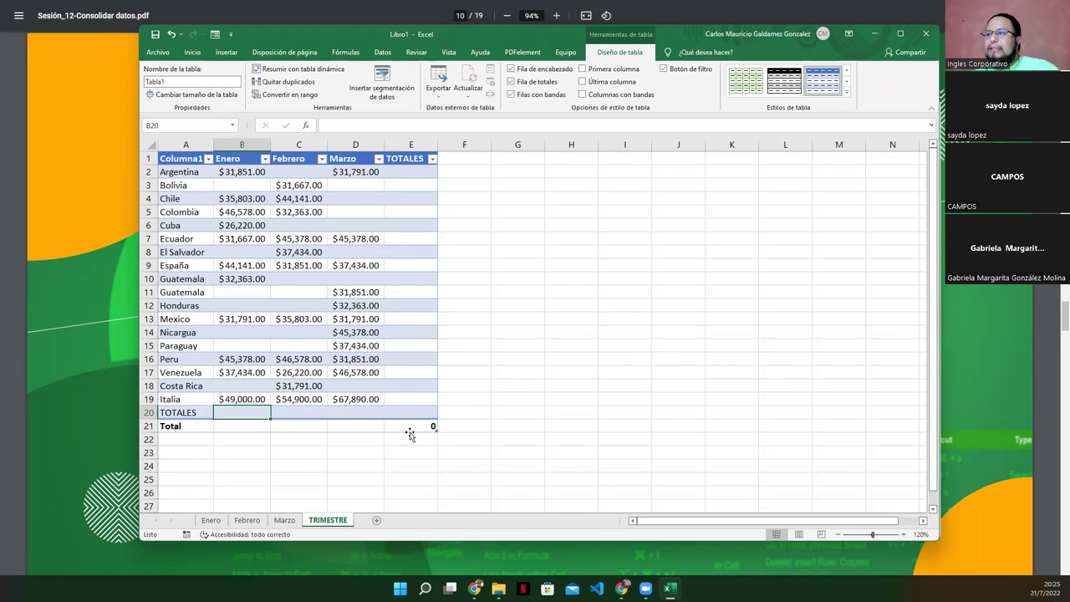
Step: Put a SUM of Argentina's Enero–Marzo amounts in TOTALES cell E2
click(432, 159)
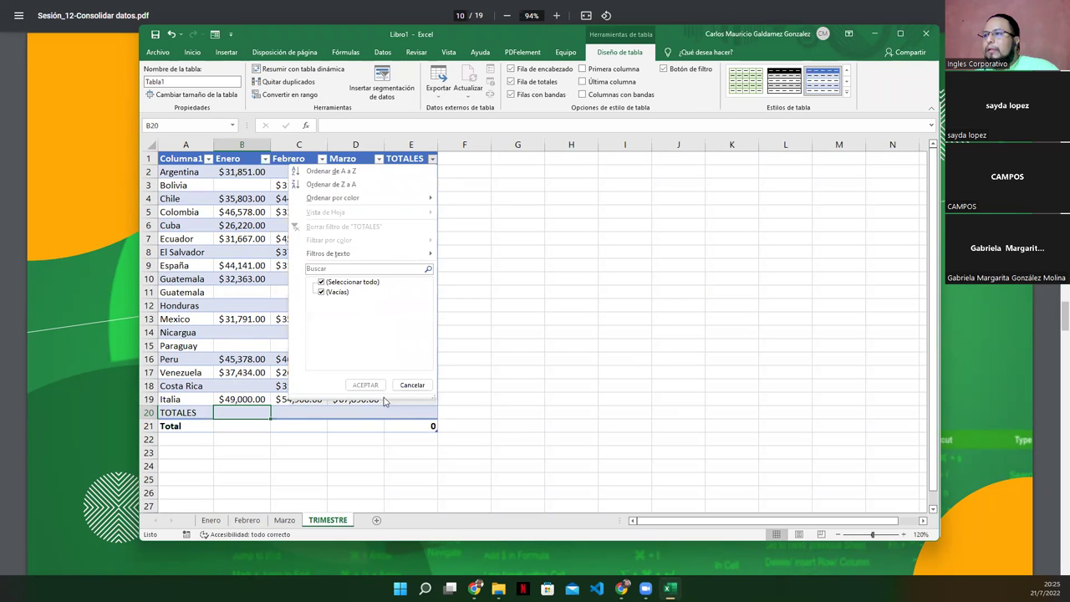
click(411, 385)
click(393, 172)
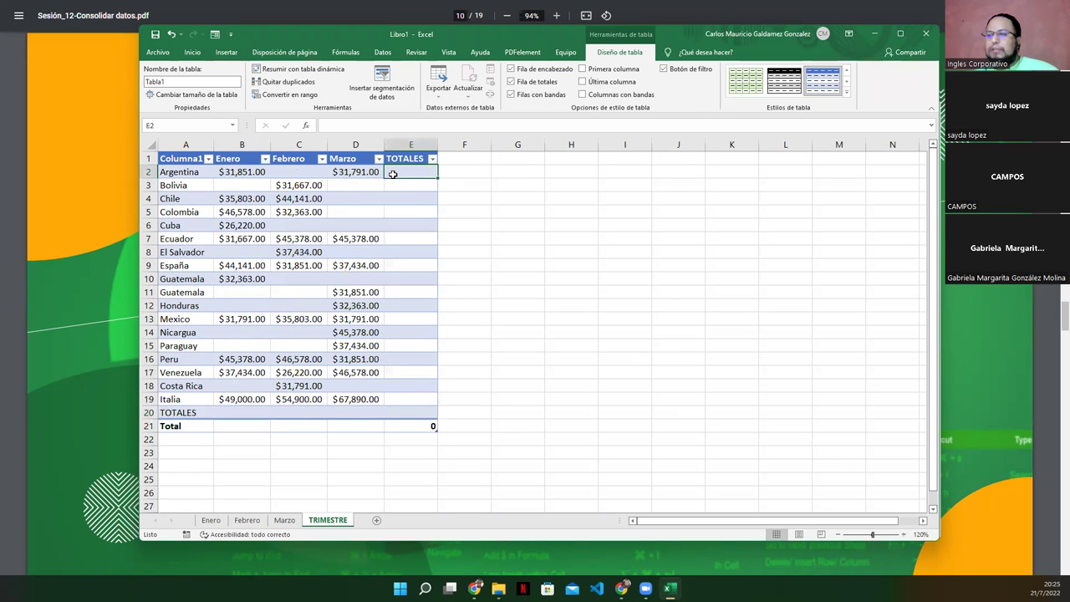
click(193, 51)
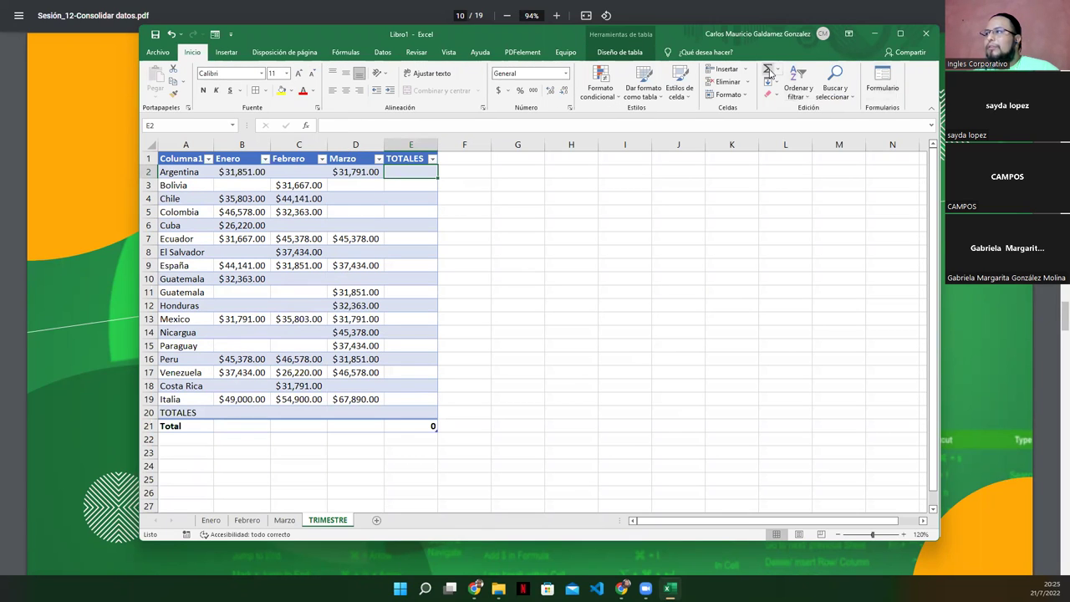
click(768, 70)
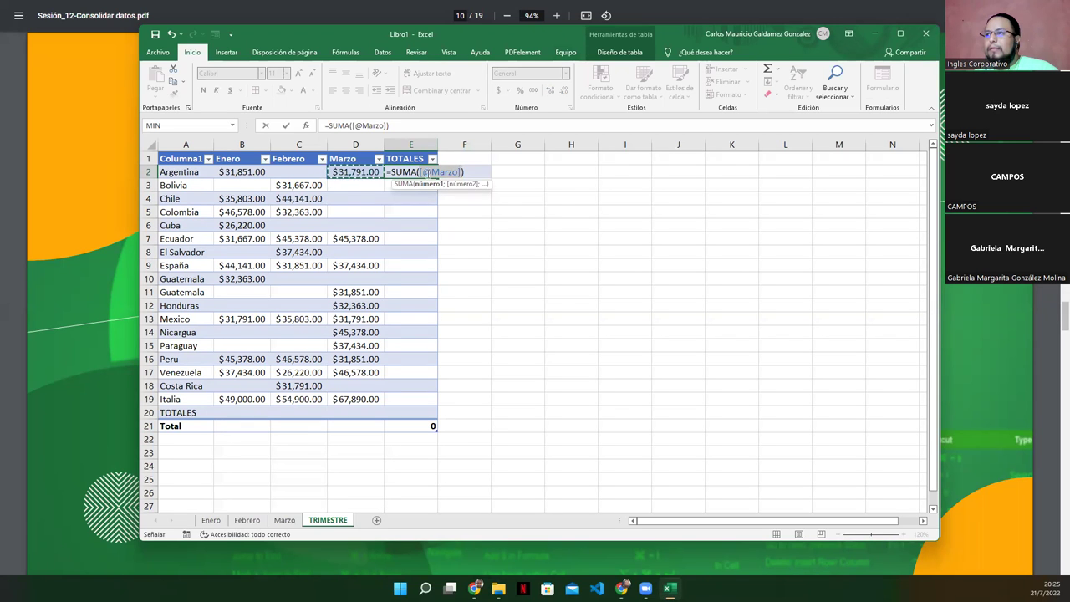
drag(249, 170, 358, 173)
key(Return)
click(418, 171)
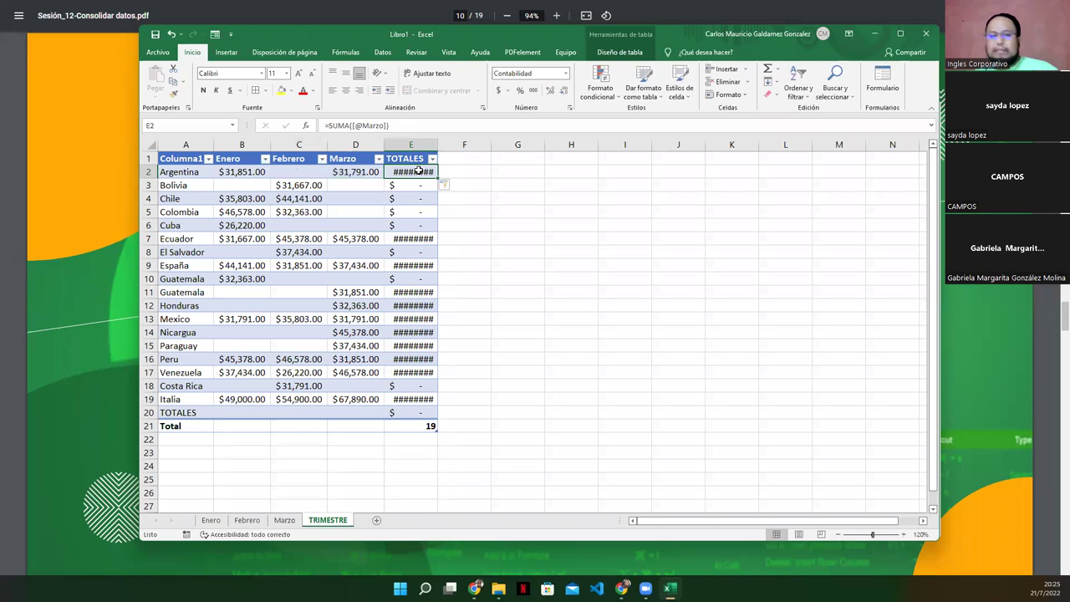
double_click(418, 171)
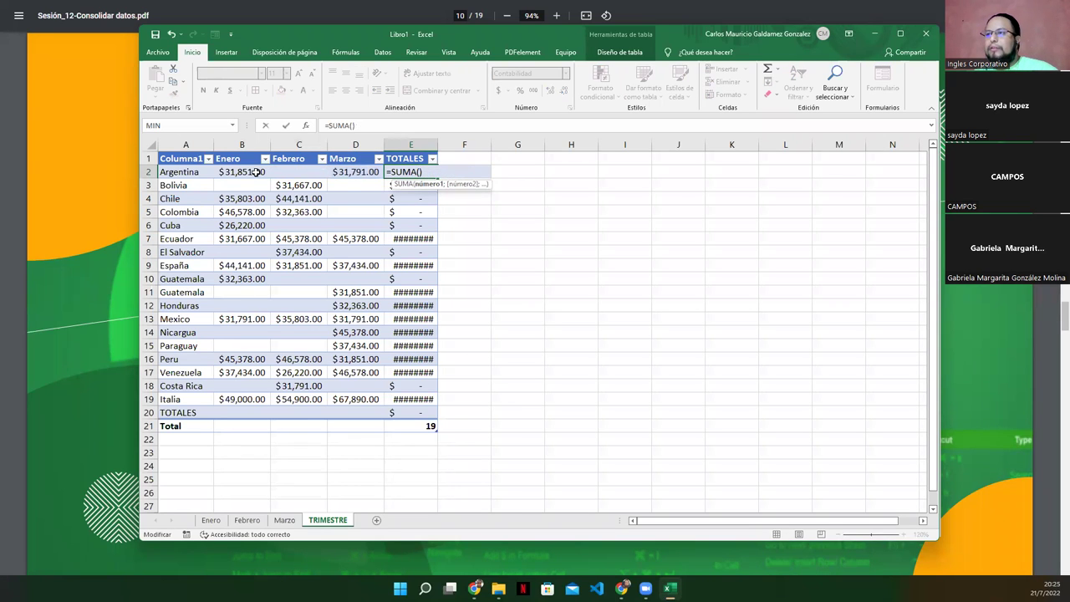
drag(255, 171, 329, 172)
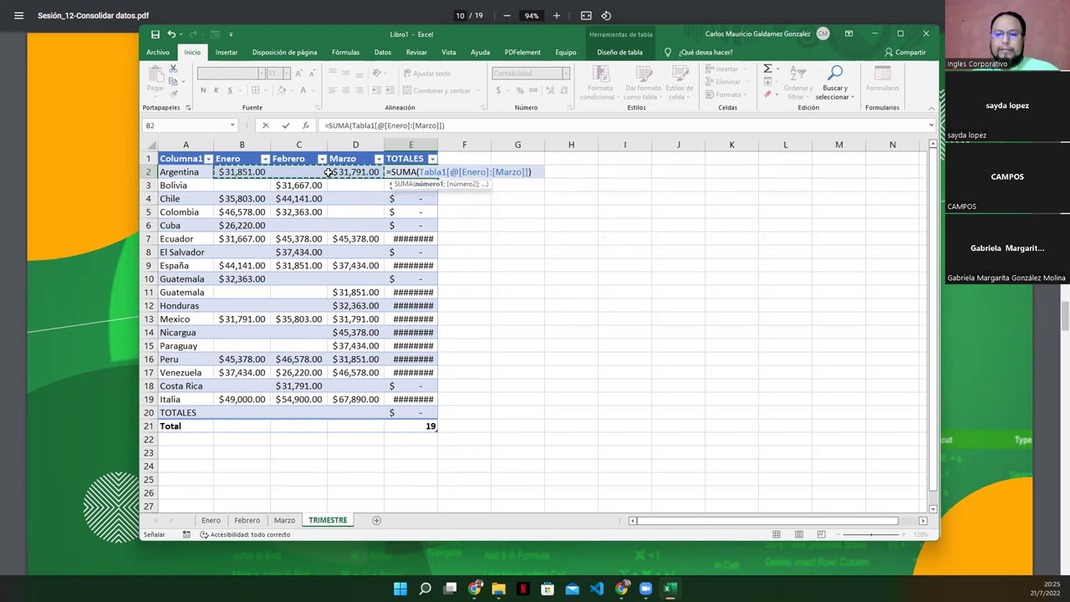
key(Return)
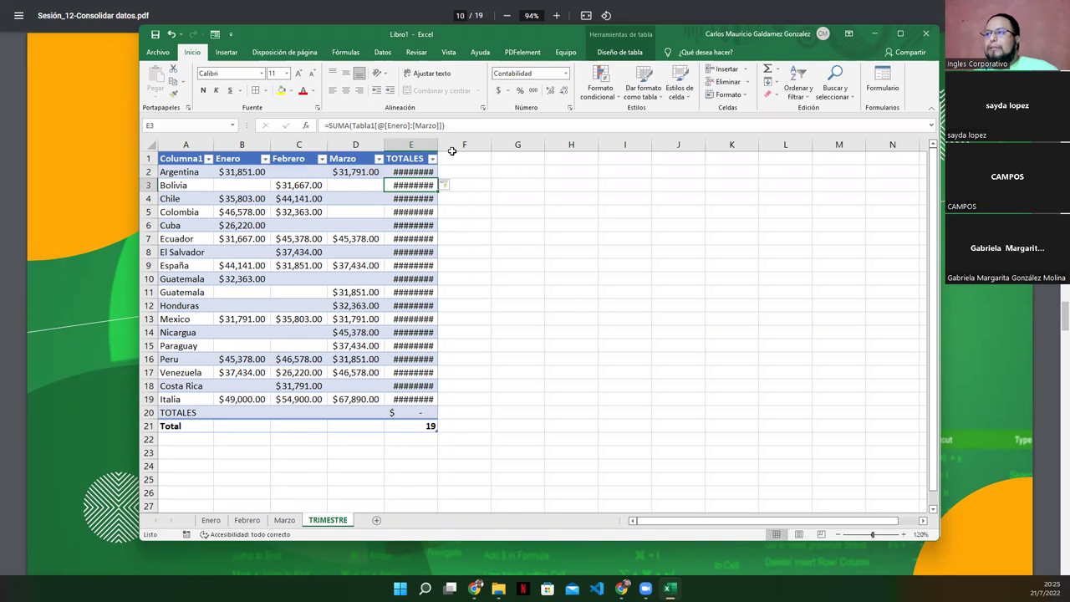
Step: Widen column E, clear Italia's E19 total, and select the Total row's result
double_click(437, 145)
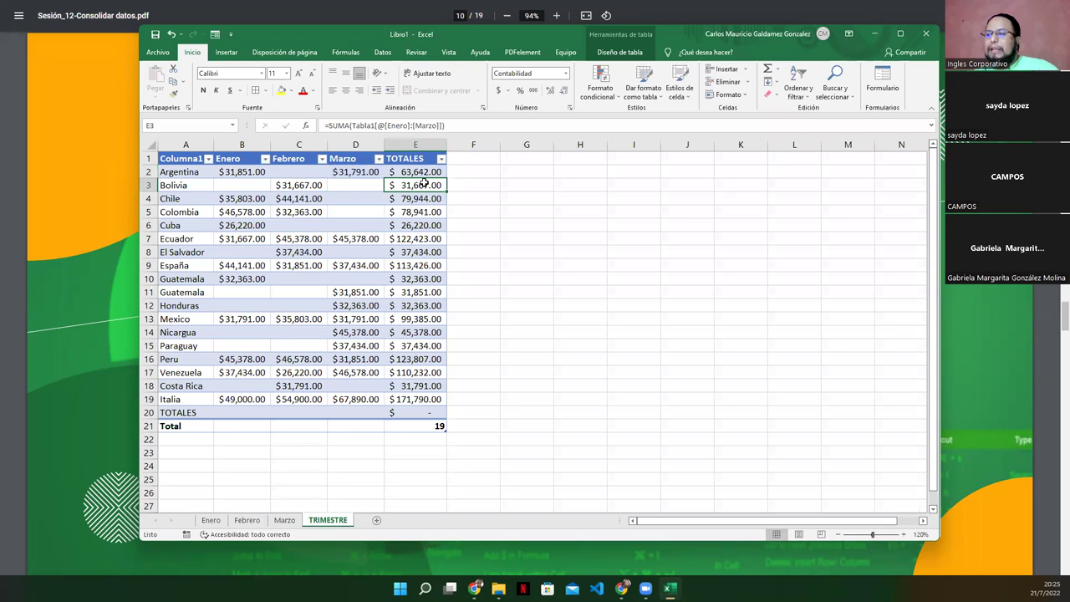
mouse_move(416, 171)
mouse_down()
mouse_move(437, 408)
mouse_move(430, 399)
mouse_up()
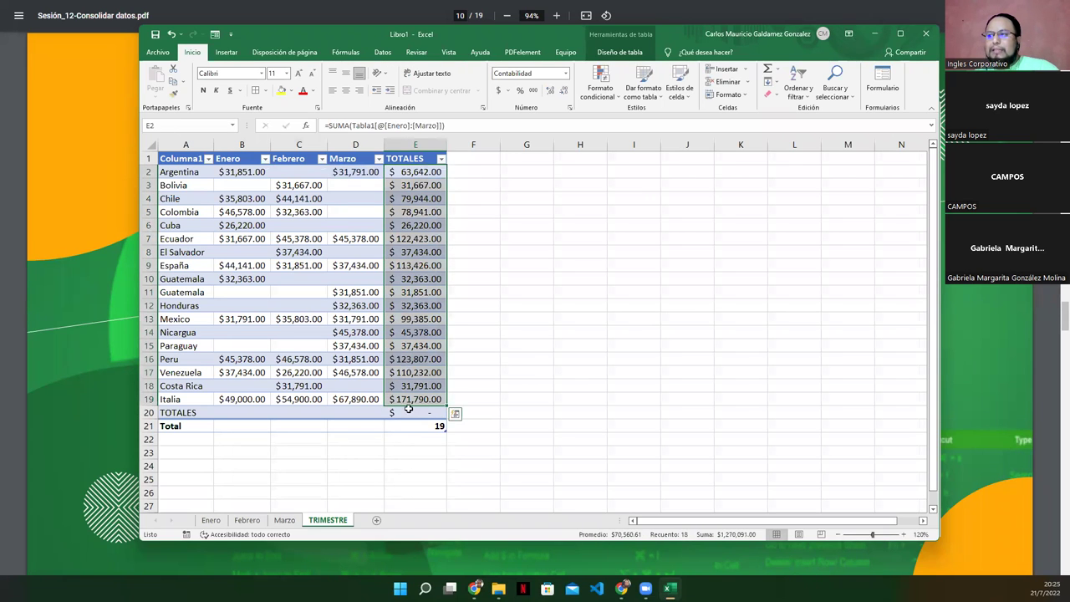
click(407, 399)
key(Delete)
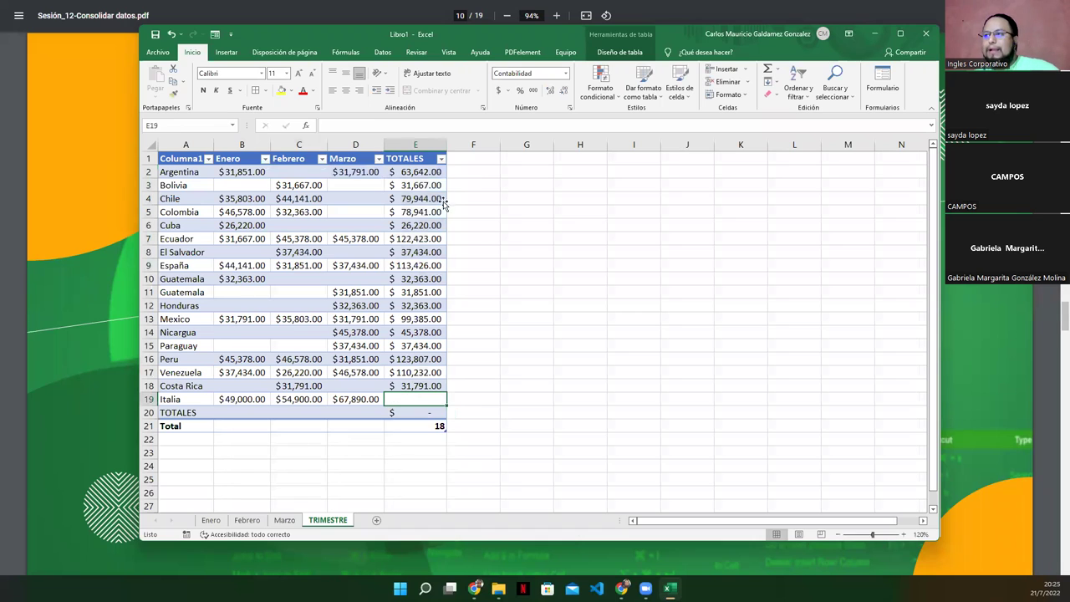
drag(405, 171, 429, 390)
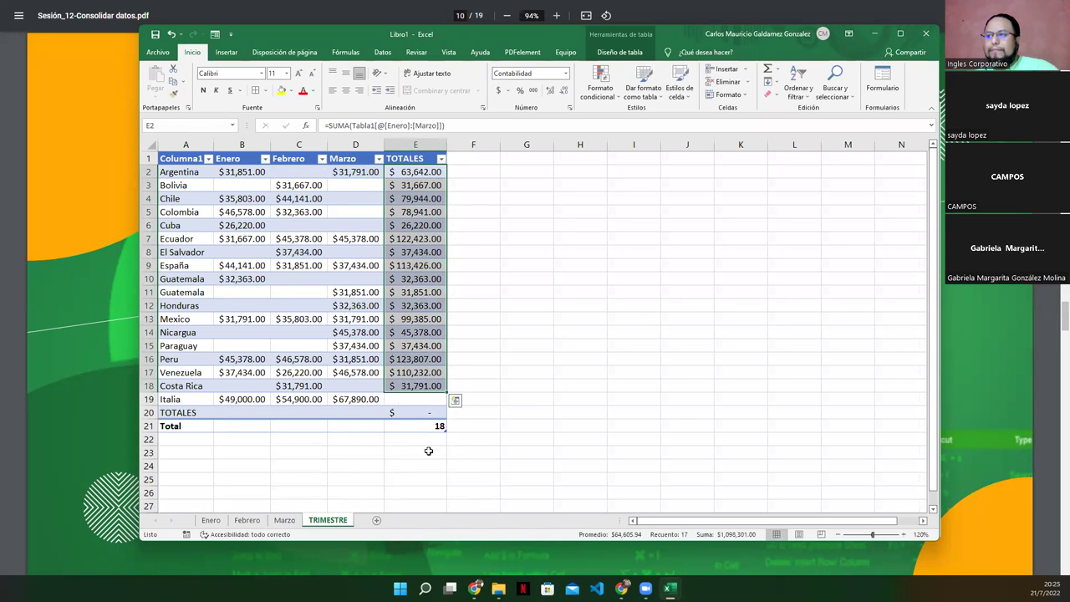
click(427, 428)
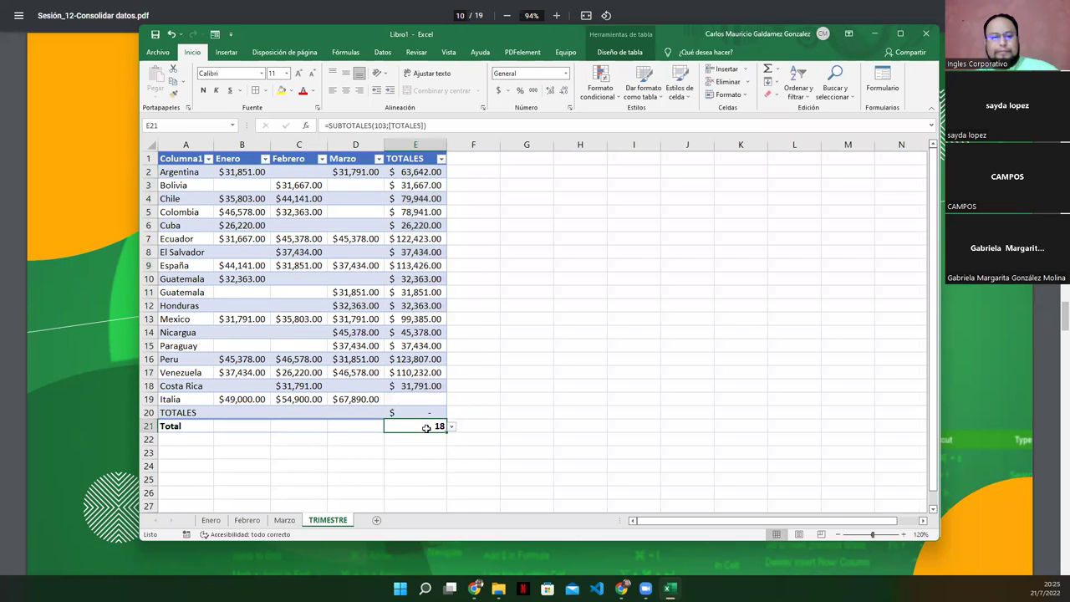
Step: AutoSum the Enero column in B20 and fill the total formula across to D20
double_click(428, 427)
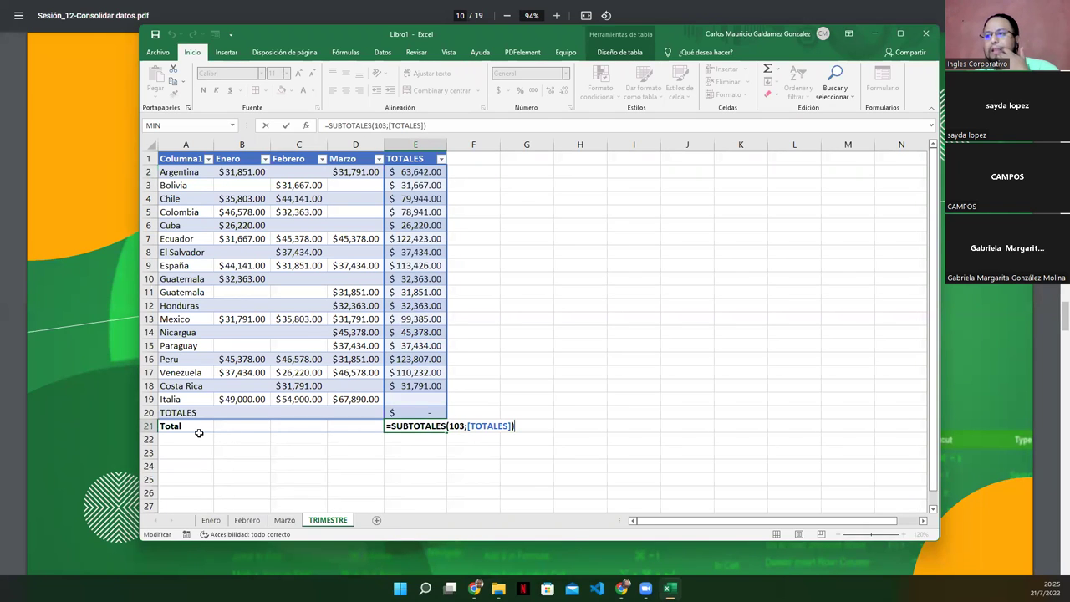
click(235, 416)
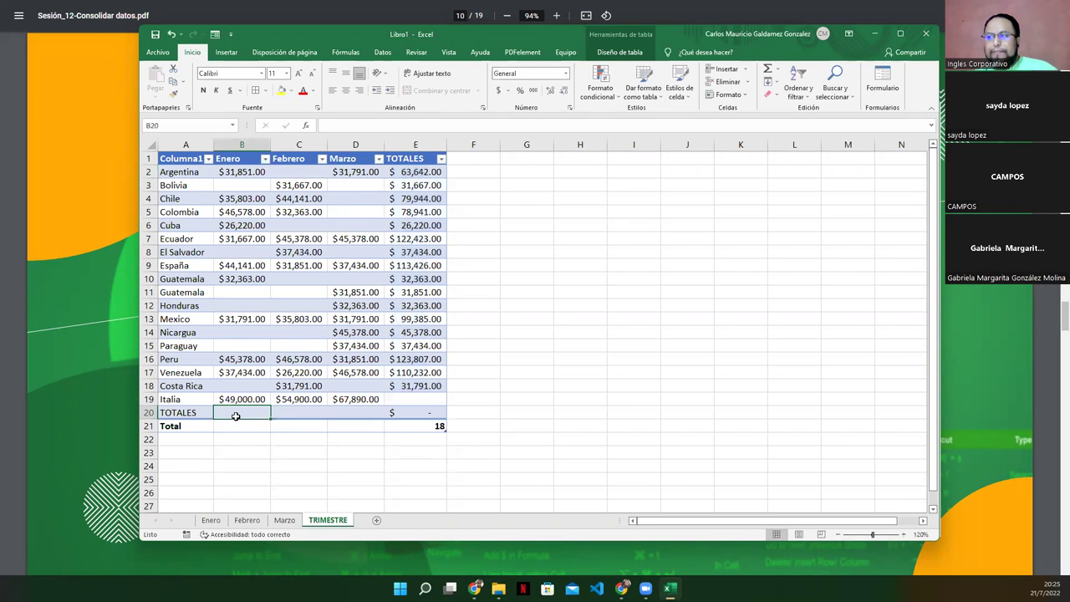
double_click(768, 70)
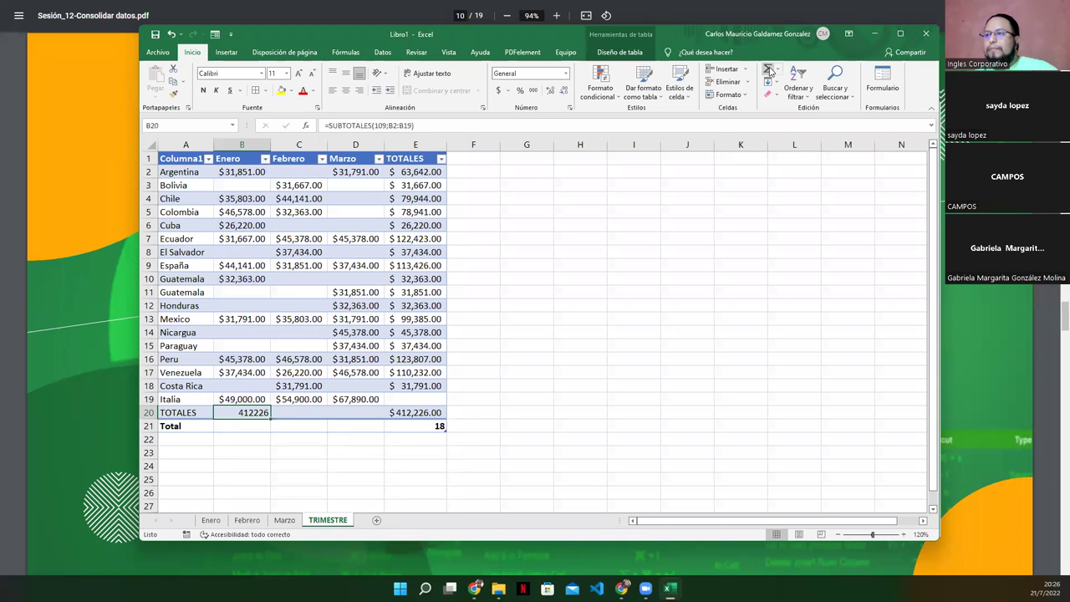
click(247, 426)
click(251, 413)
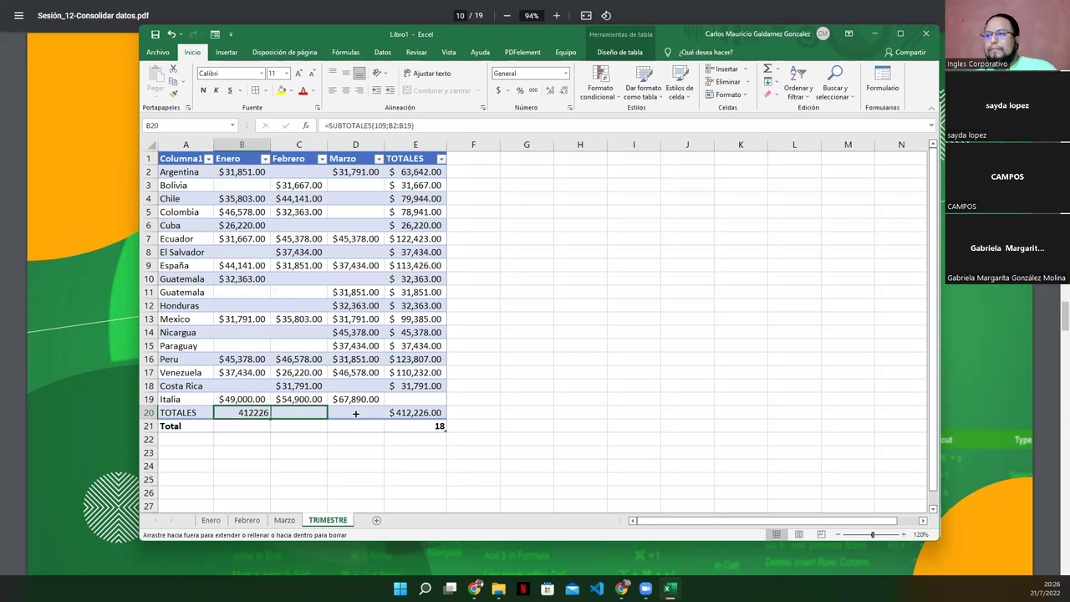
drag(294, 418, 324, 424)
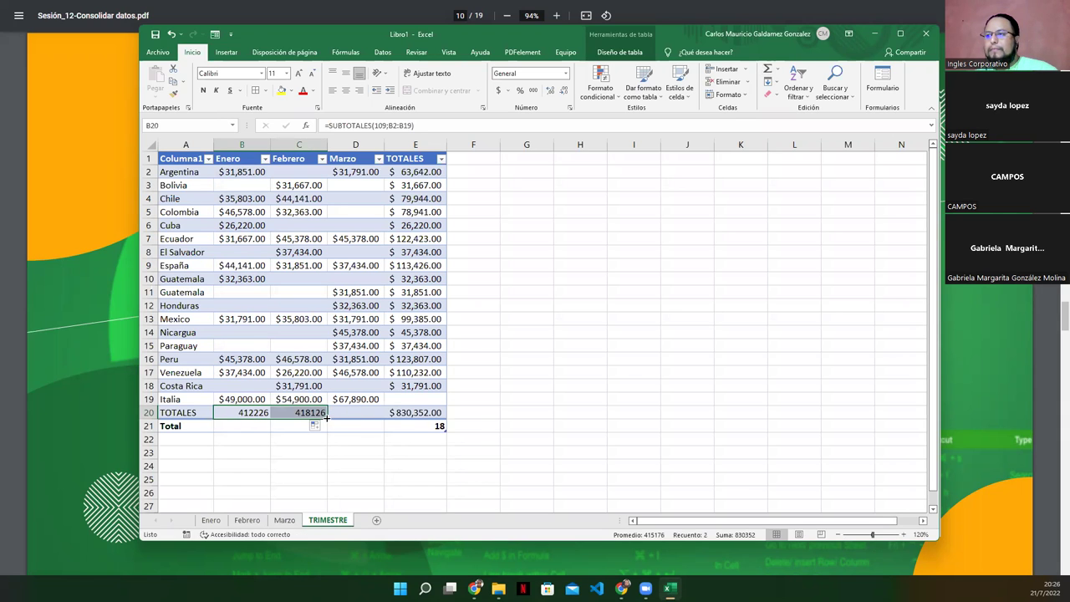
drag(326, 418, 382, 419)
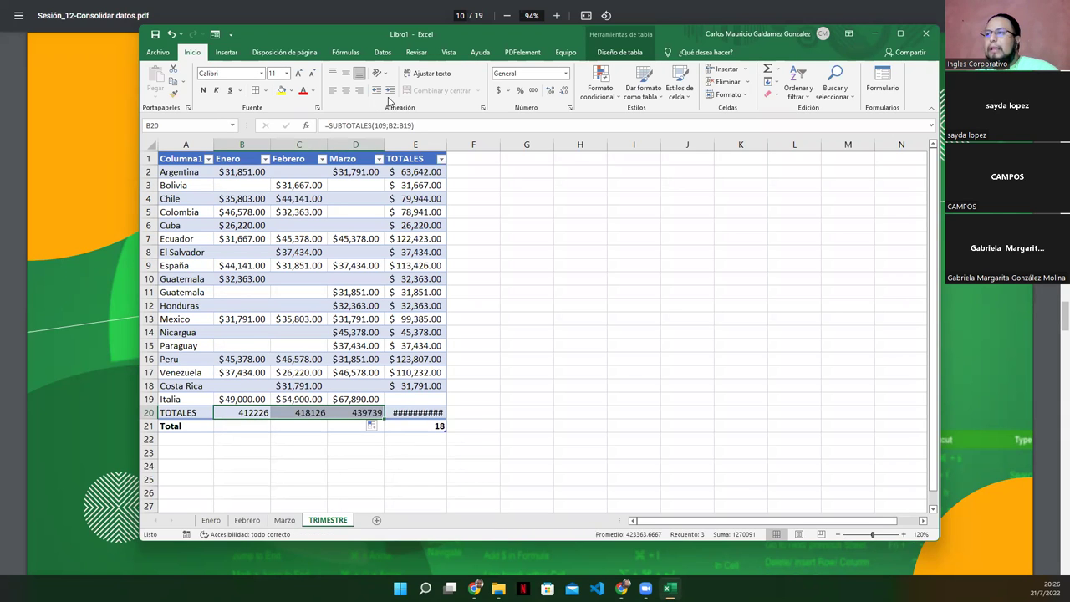
Step: Apply Accounting currency format to the totals and auto-fit column E
click(500, 91)
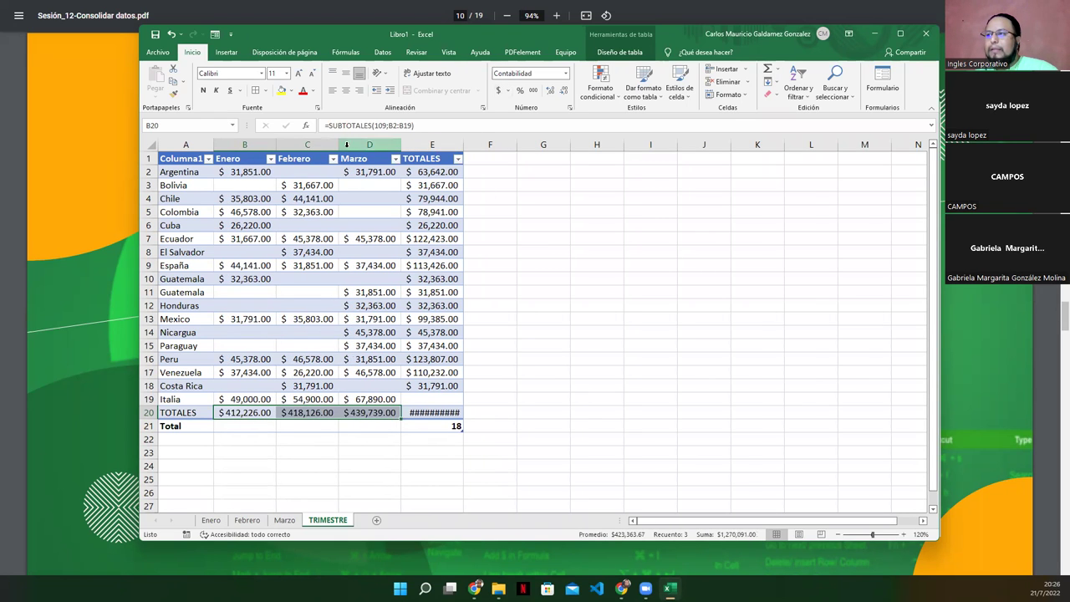
double_click(464, 146)
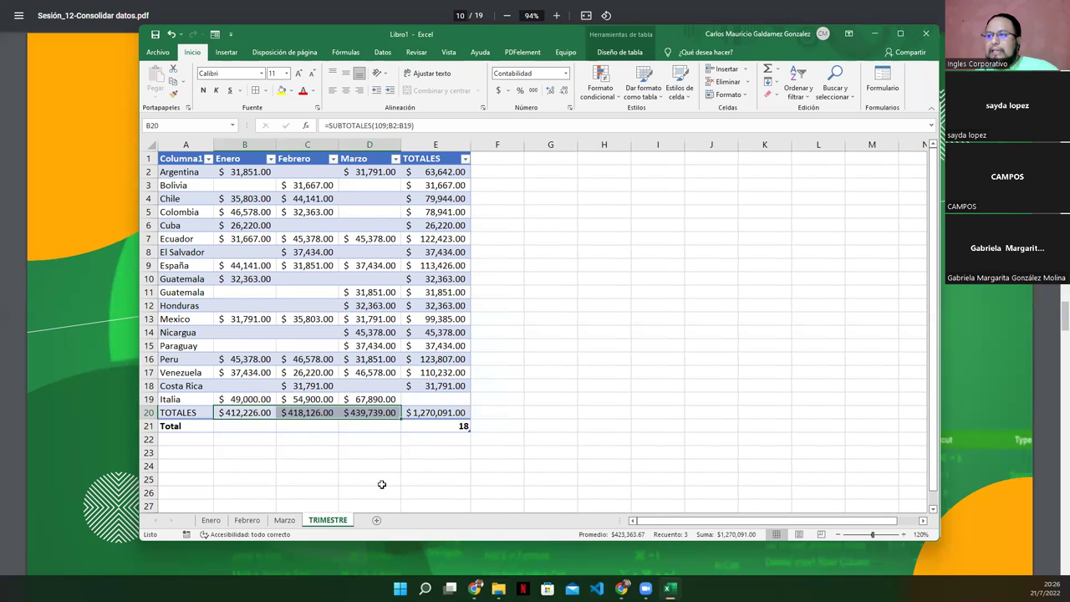
click(370, 454)
Step: Delete the extra Total row 21 and zoom the sheet to 130%
right_click(149, 426)
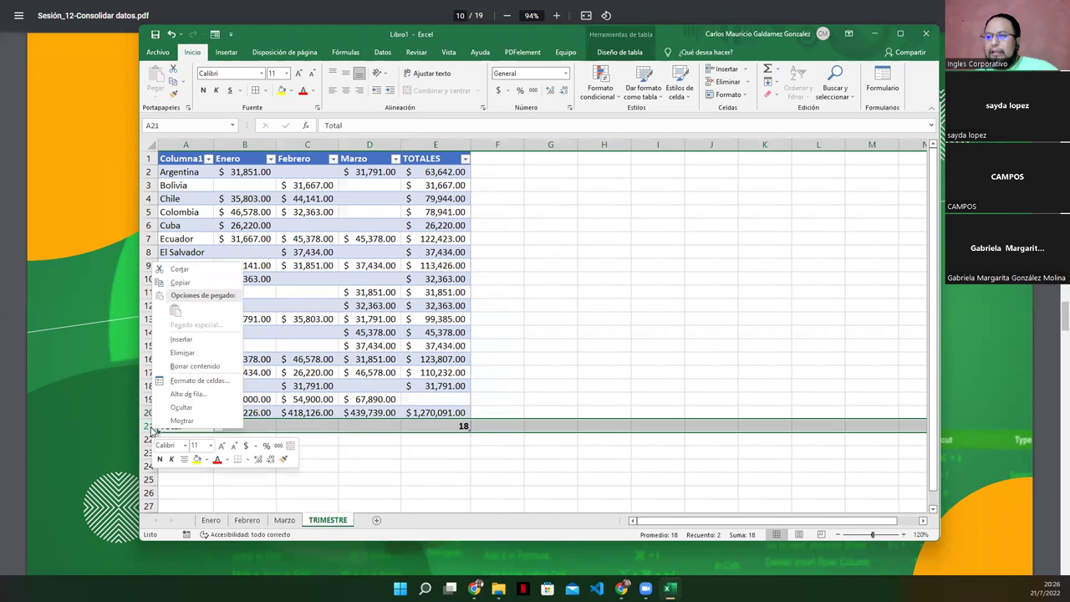
click(186, 353)
click(268, 449)
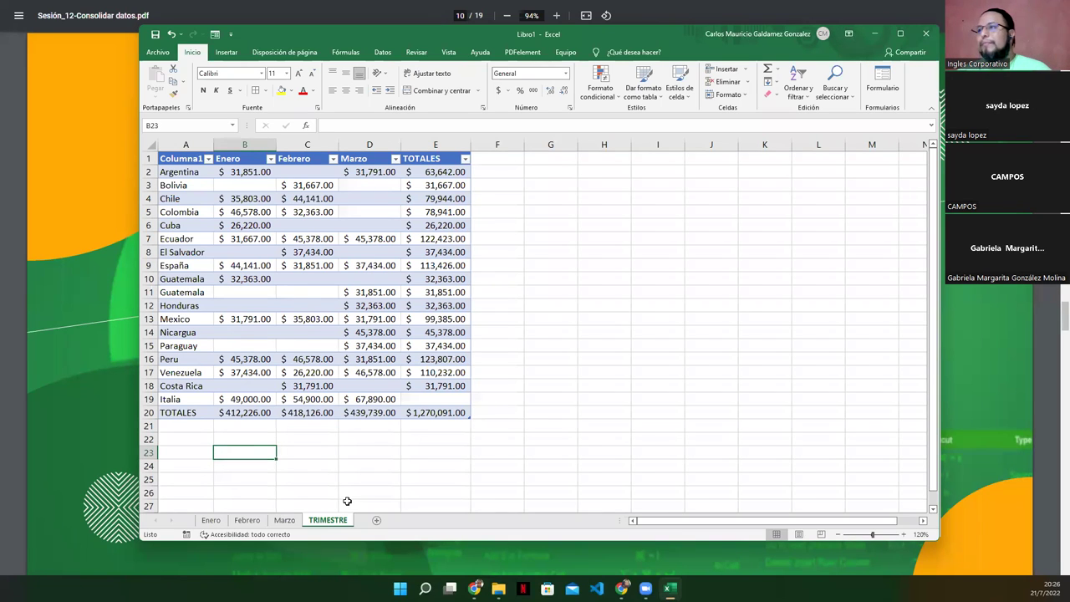
click(923, 521)
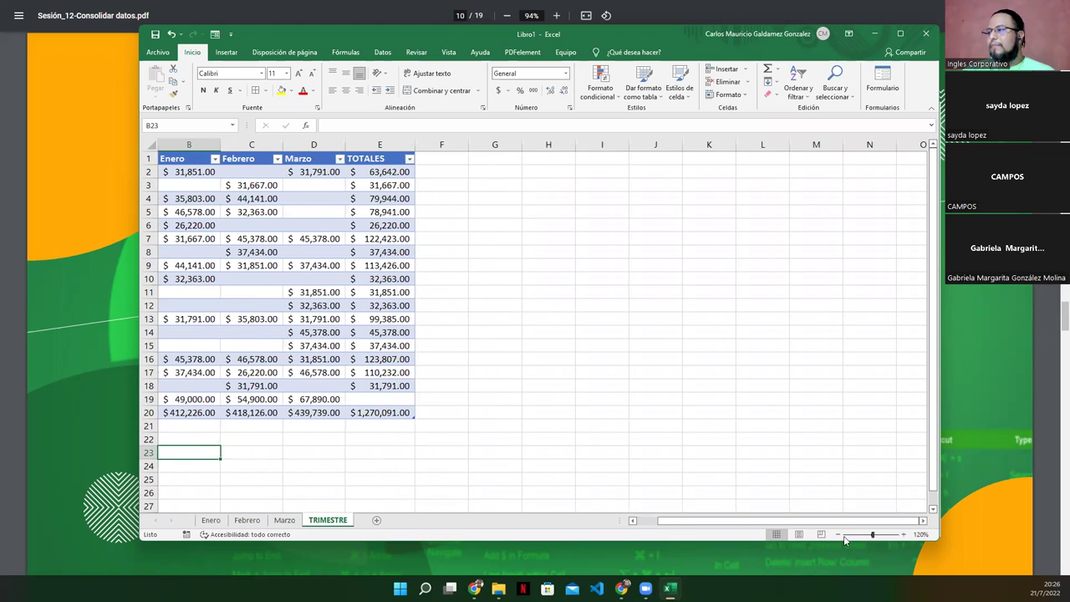
click(904, 535)
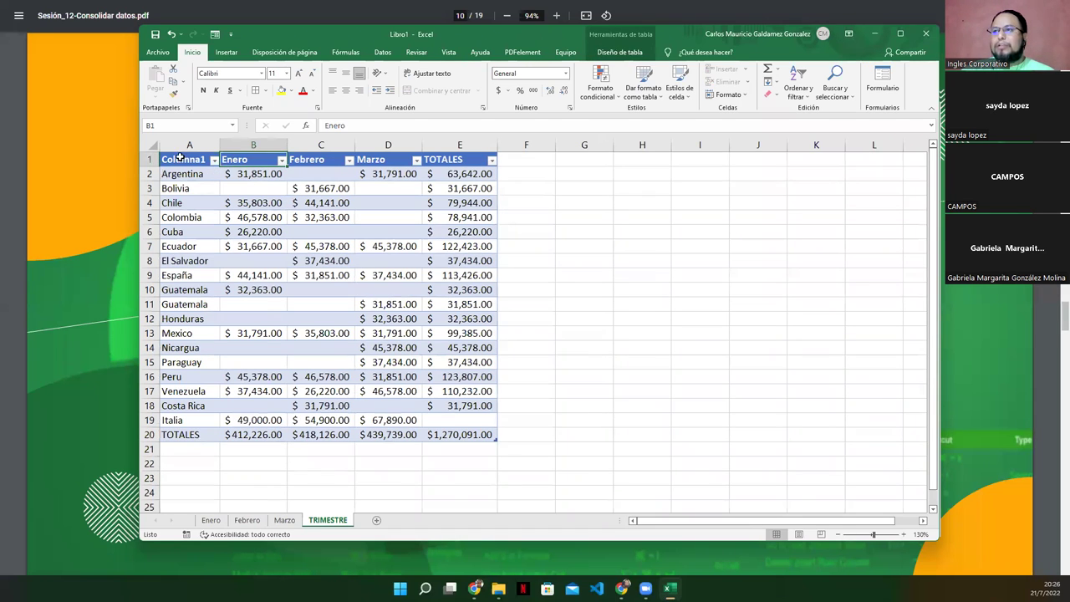
Step: Rename the A1 header to PAISES
click(182, 159)
text(PAISES)
key(Return)
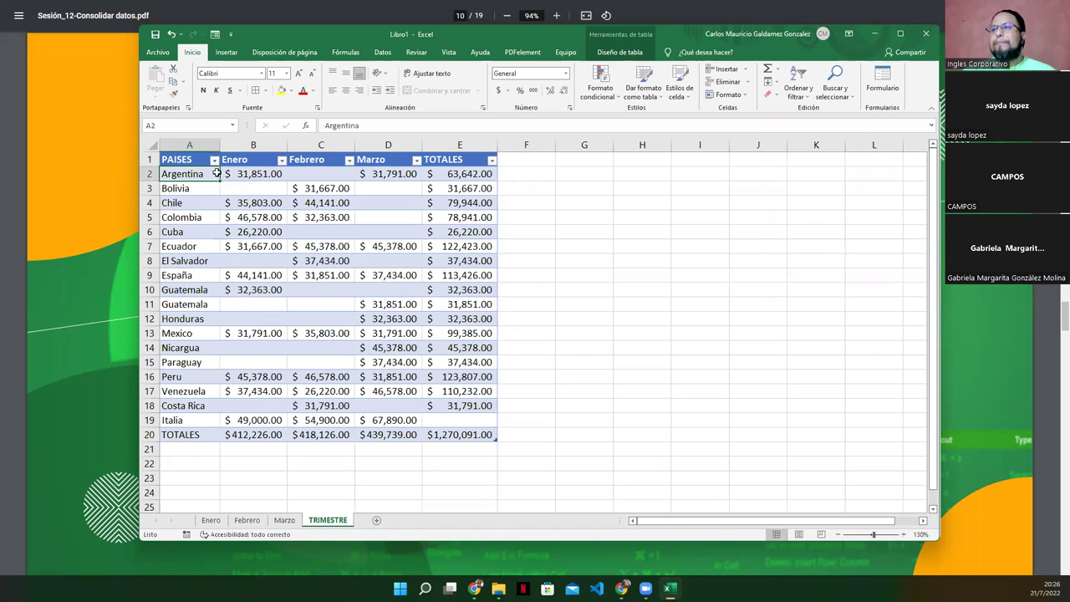
Step: Filter PAISES to show only Costa Rica, El Salvador, Honduras and Nicaragua
click(214, 160)
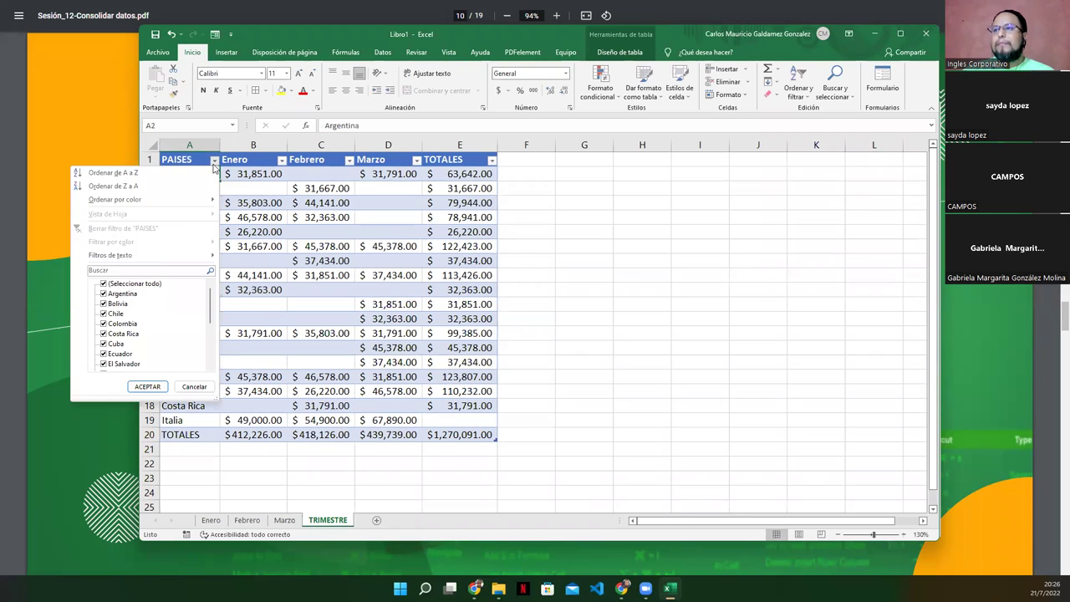
click(103, 284)
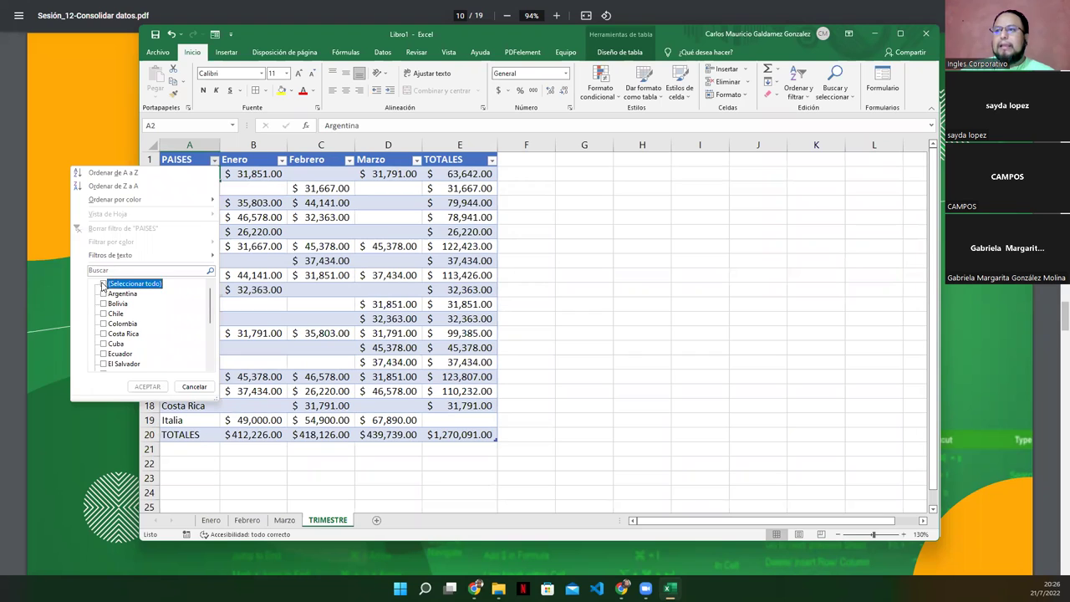
click(104, 324)
click(103, 334)
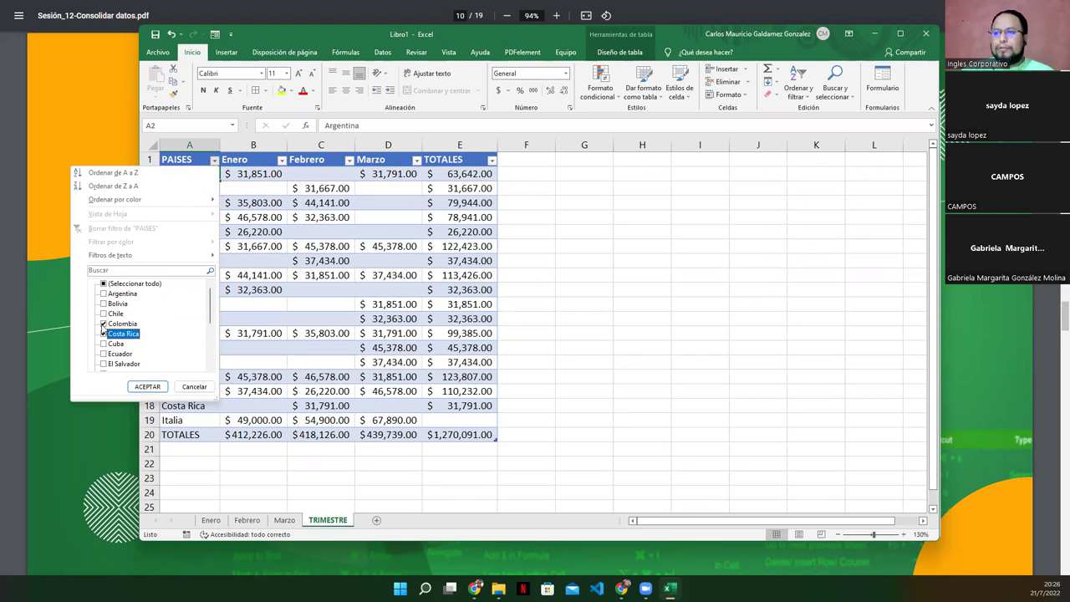
click(103, 334)
click(103, 362)
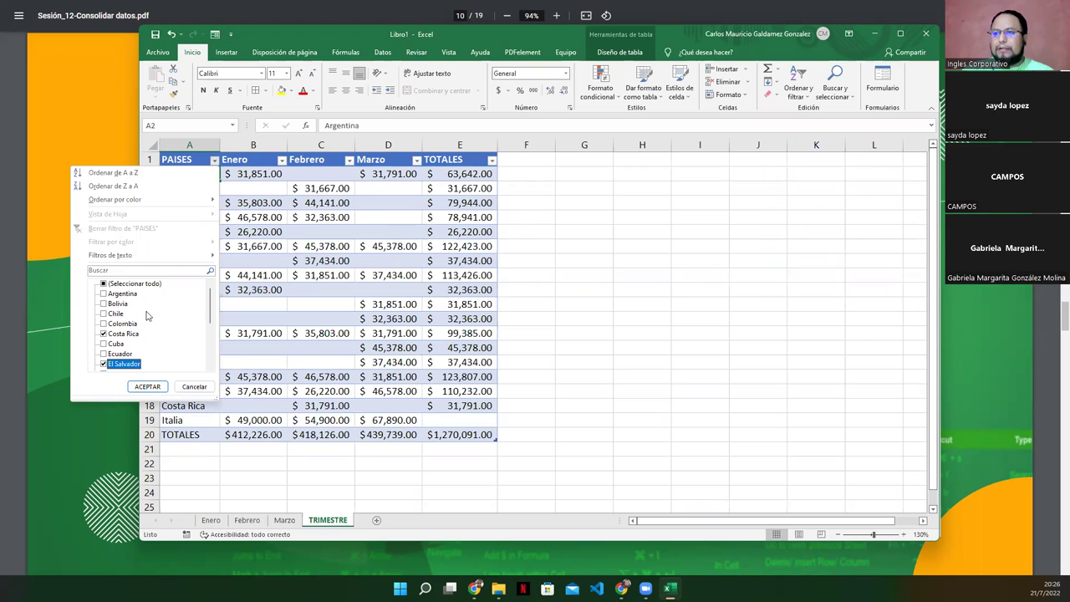
scroll(212, 323, down, 1)
click(121, 363)
scroll(211, 332, down, 1)
scroll(211, 332, down, 1)
scroll(214, 338, down, 1)
click(136, 335)
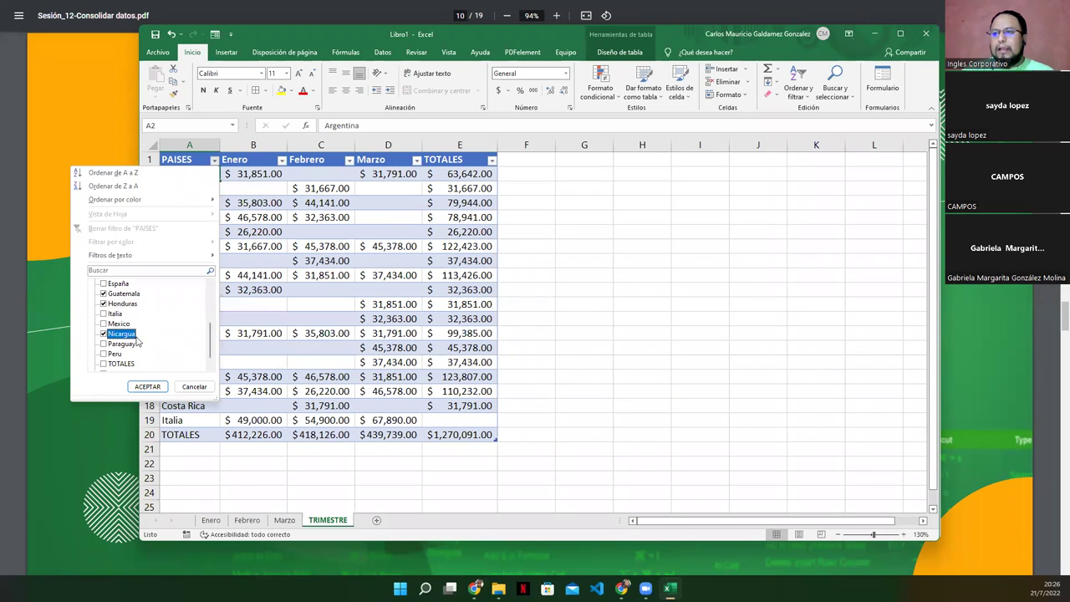
click(147, 387)
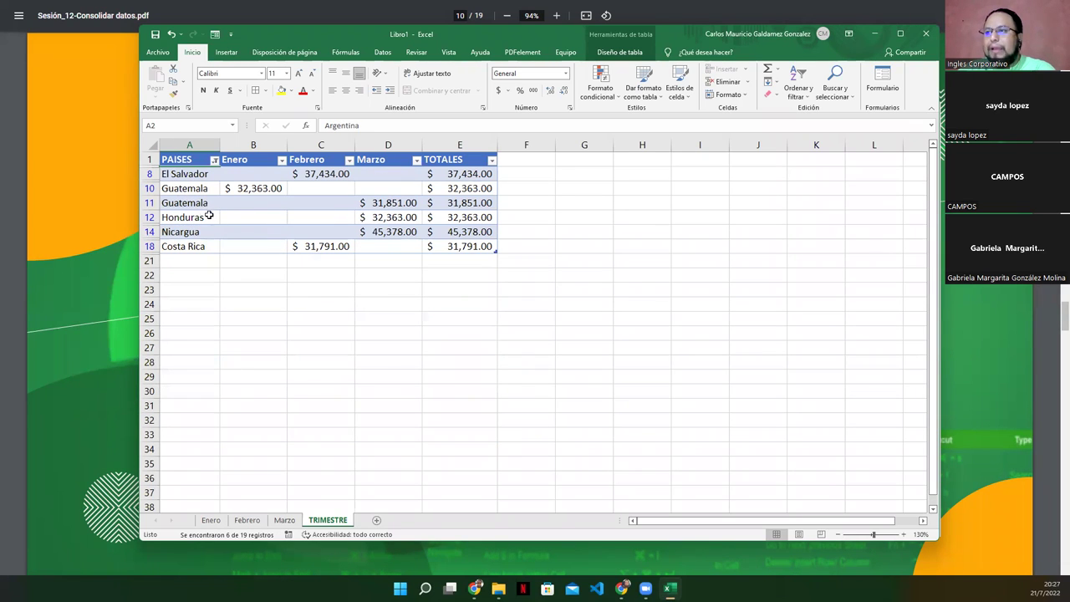
Step: Clear the PAISES filter so all country rows show again
click(214, 160)
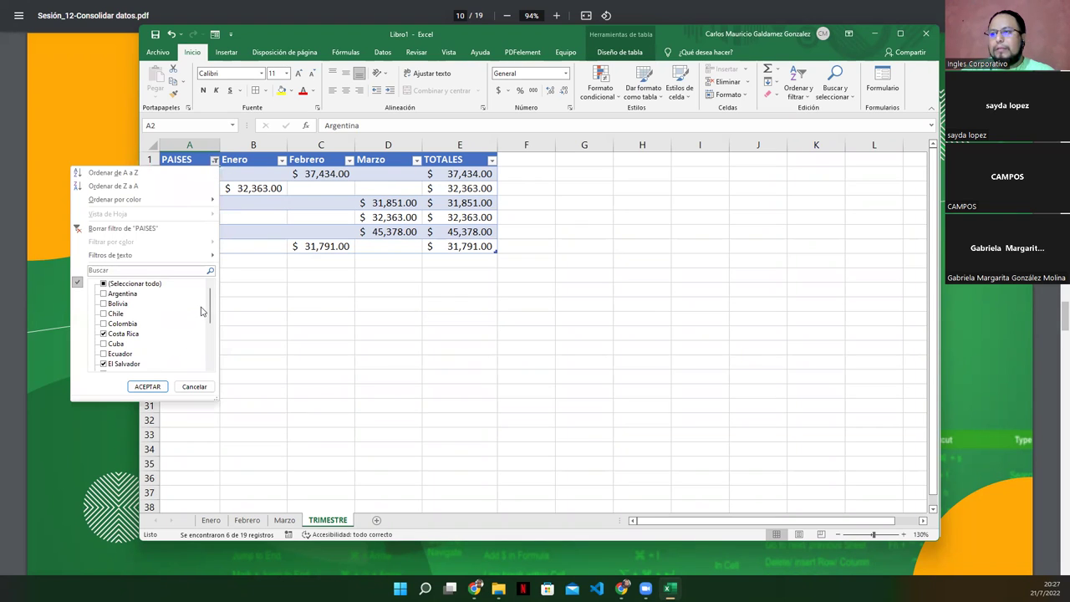
drag(210, 318, 210, 365)
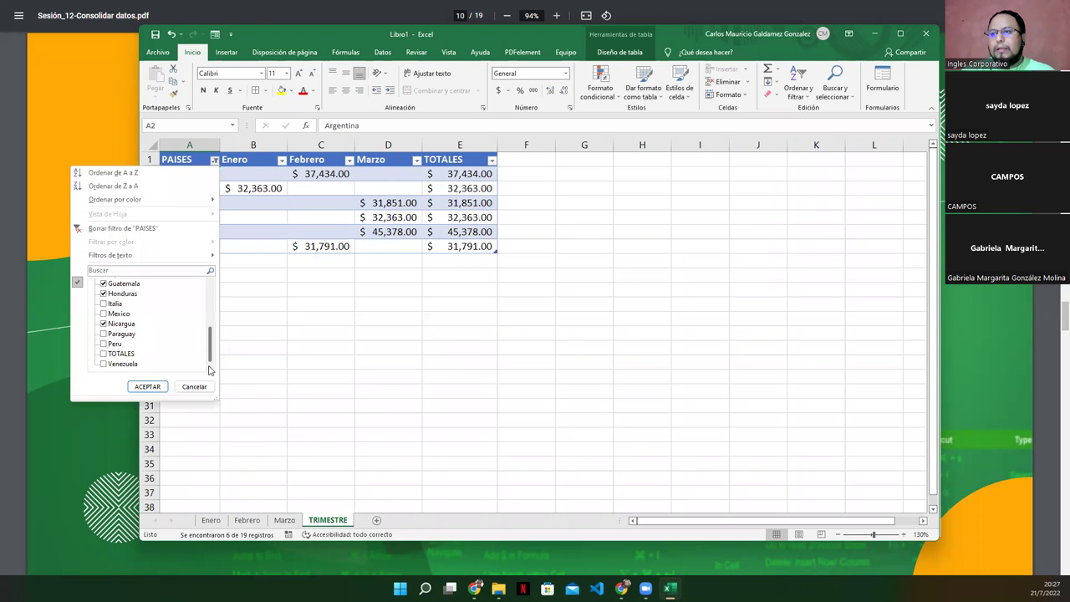
click(90, 228)
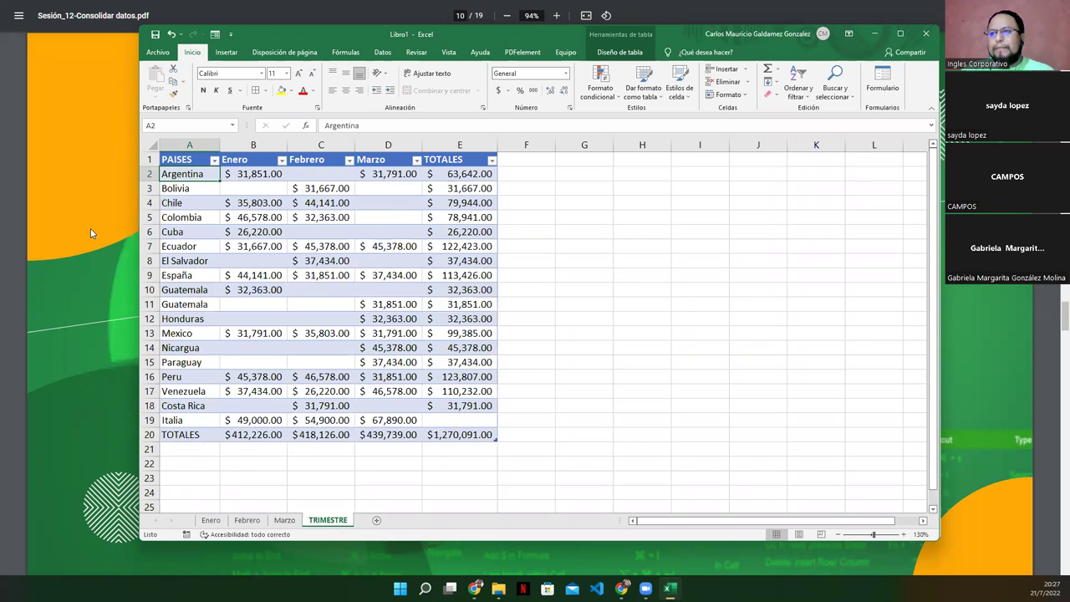
Step: Check Guatemala's entries on the Enero, Febrero and Marzo sheets, then return to TRIMESTRE
click(188, 304)
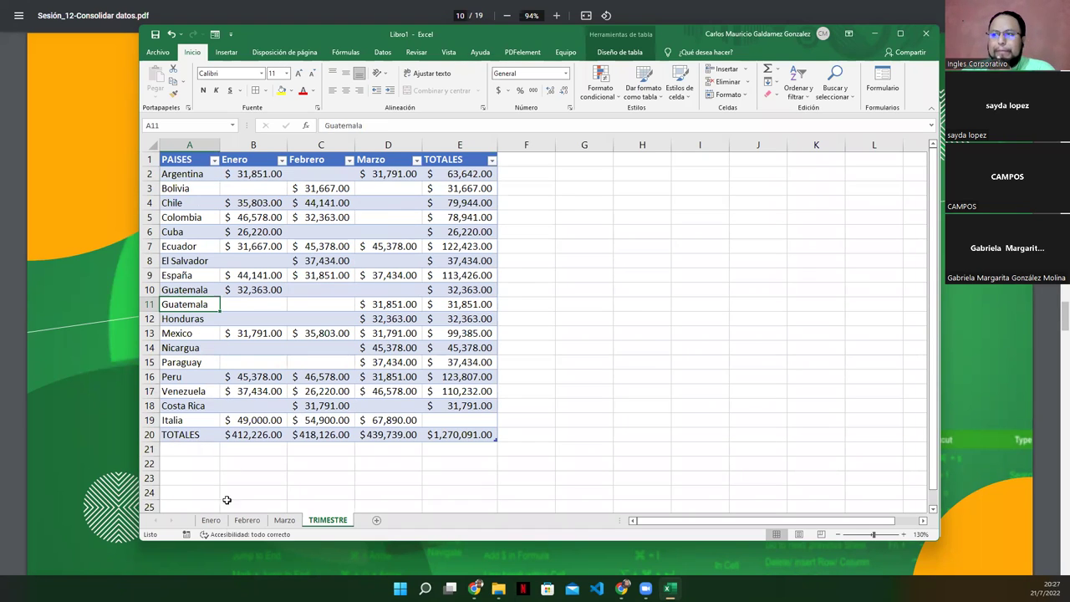
click(210, 520)
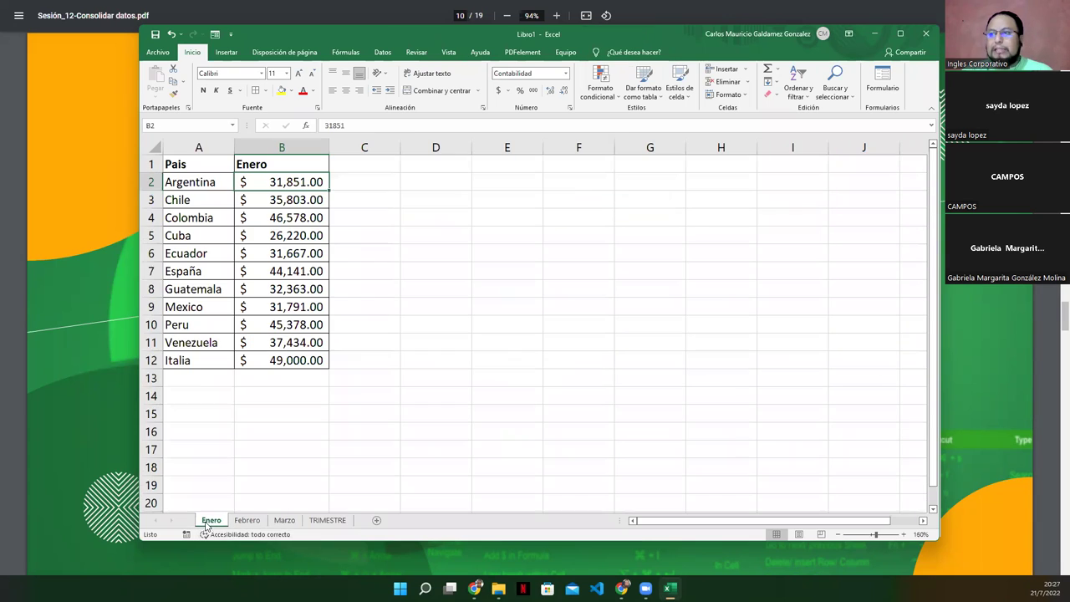
click(187, 285)
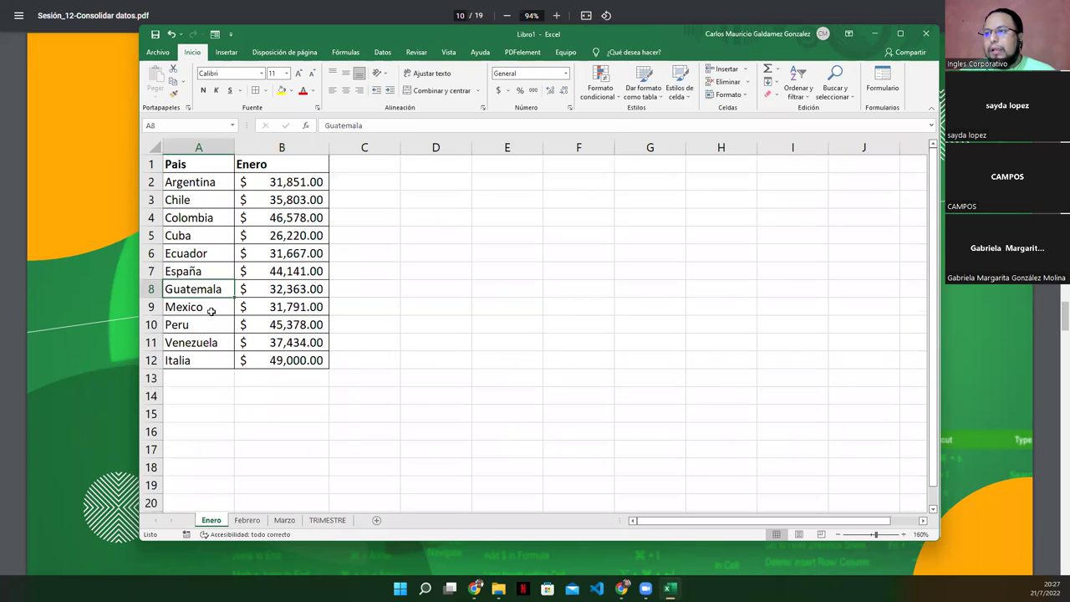
click(246, 520)
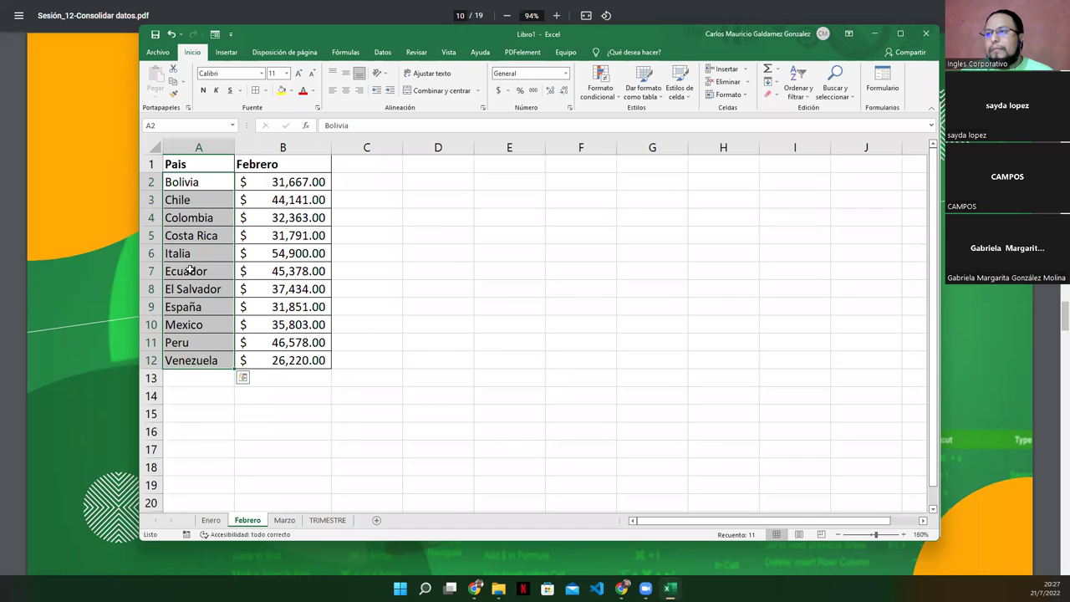
click(285, 520)
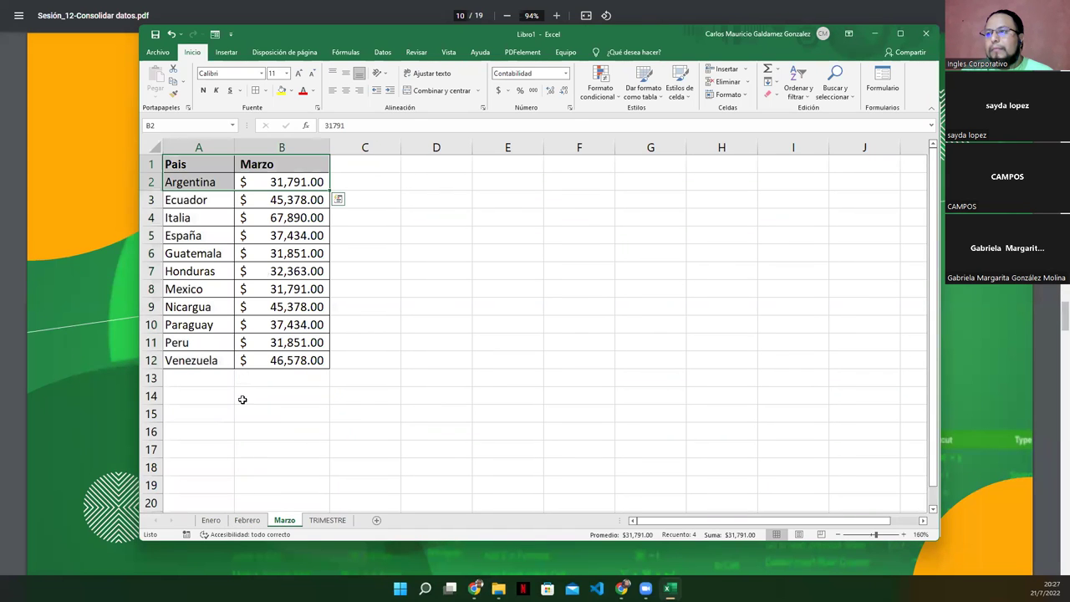
click(204, 255)
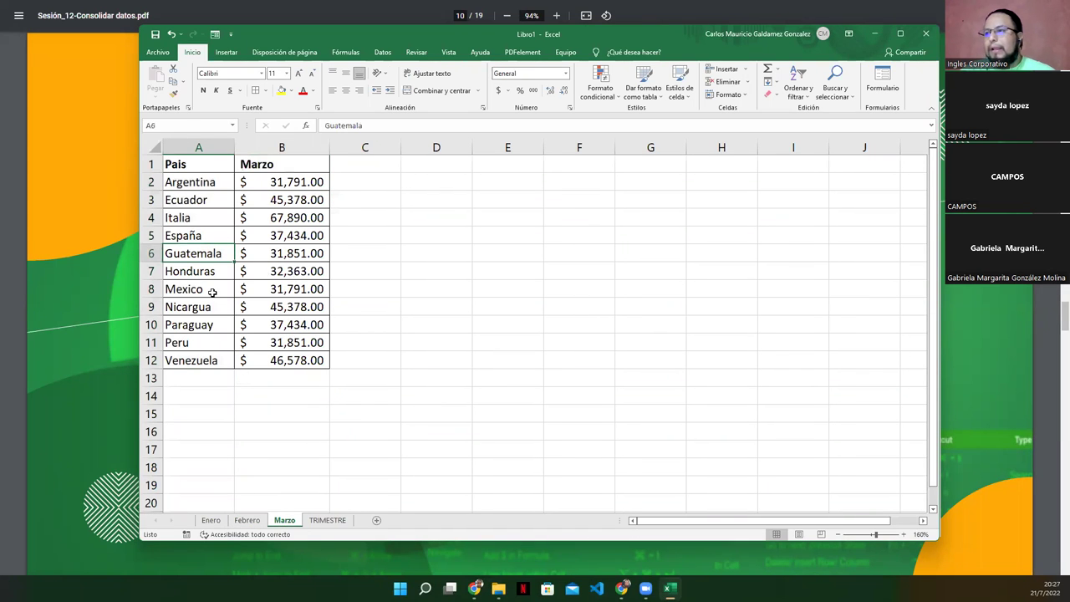
click(323, 520)
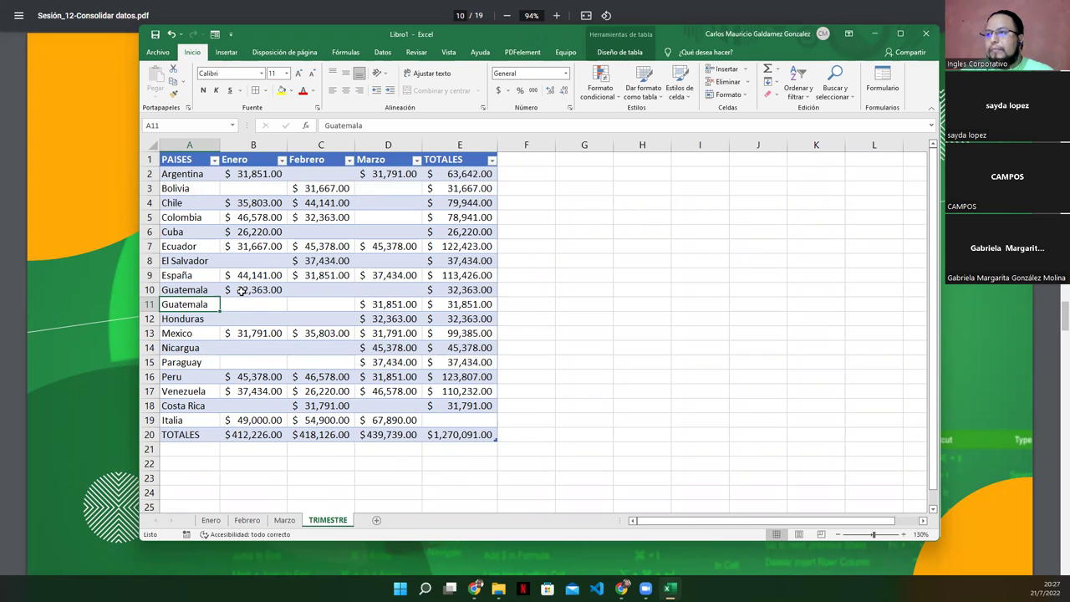
Step: Move the 31,851.00 Marzo amount into the first Guatemala row and delete the empty duplicate
click(370, 303)
drag(372, 297, 372, 286)
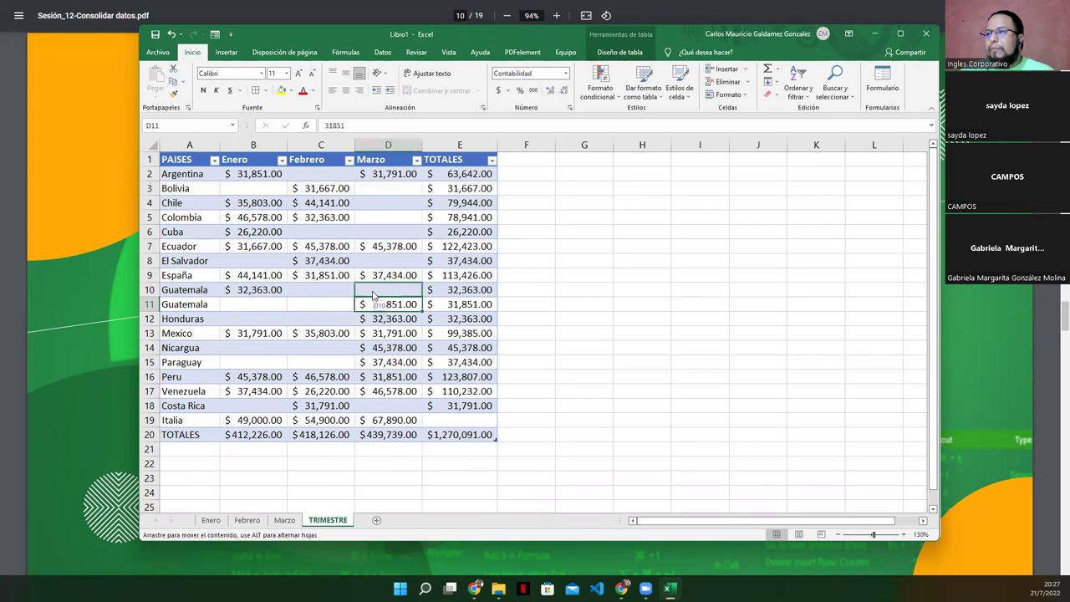
right_click(150, 306)
click(177, 406)
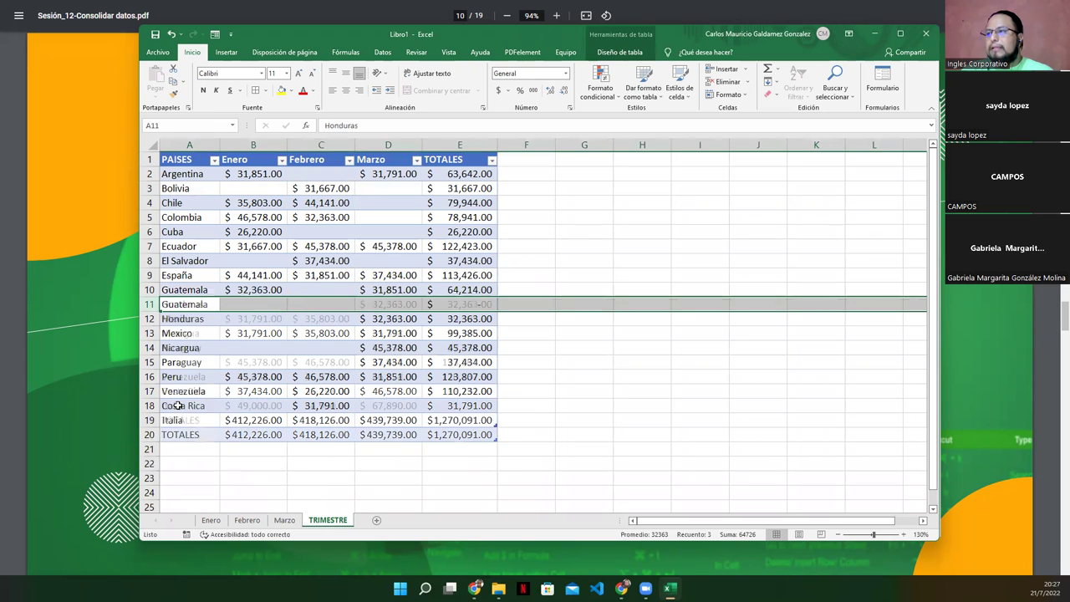
click(526, 362)
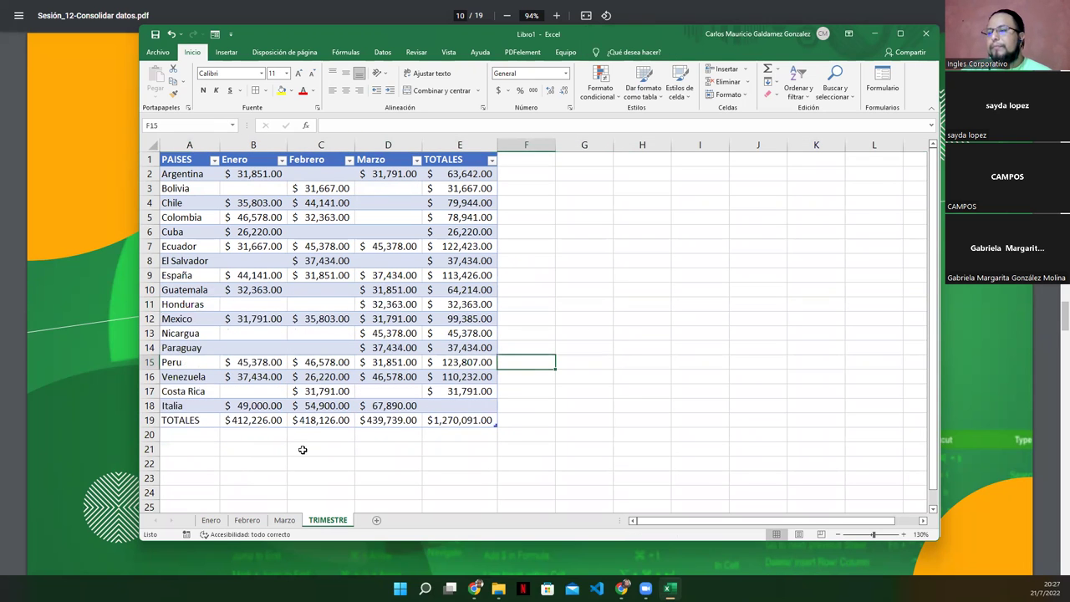
click(211, 522)
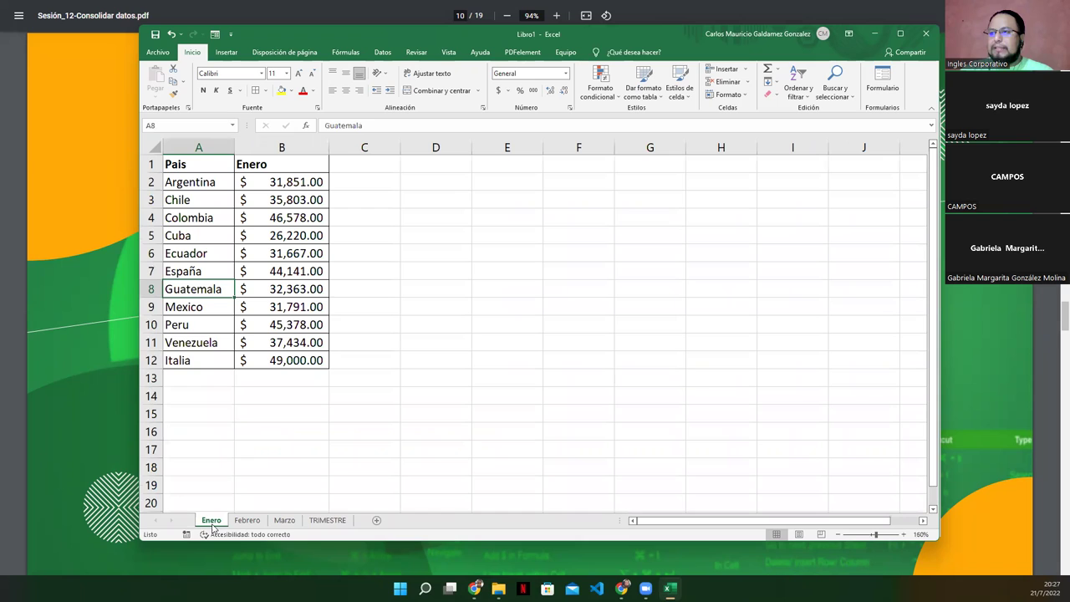
double_click(197, 288)
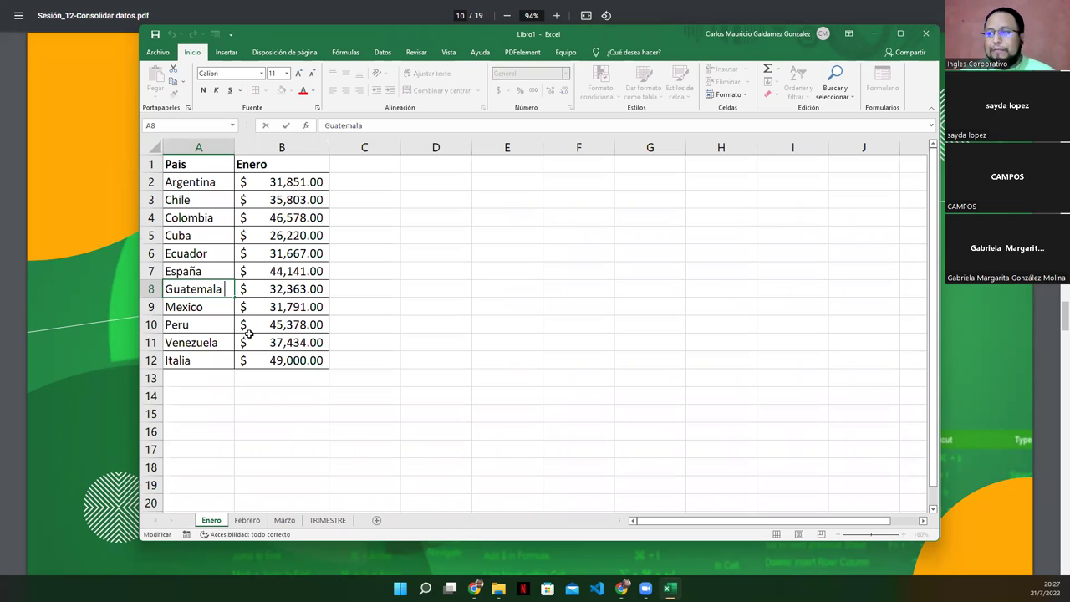
key(Escape)
click(284, 520)
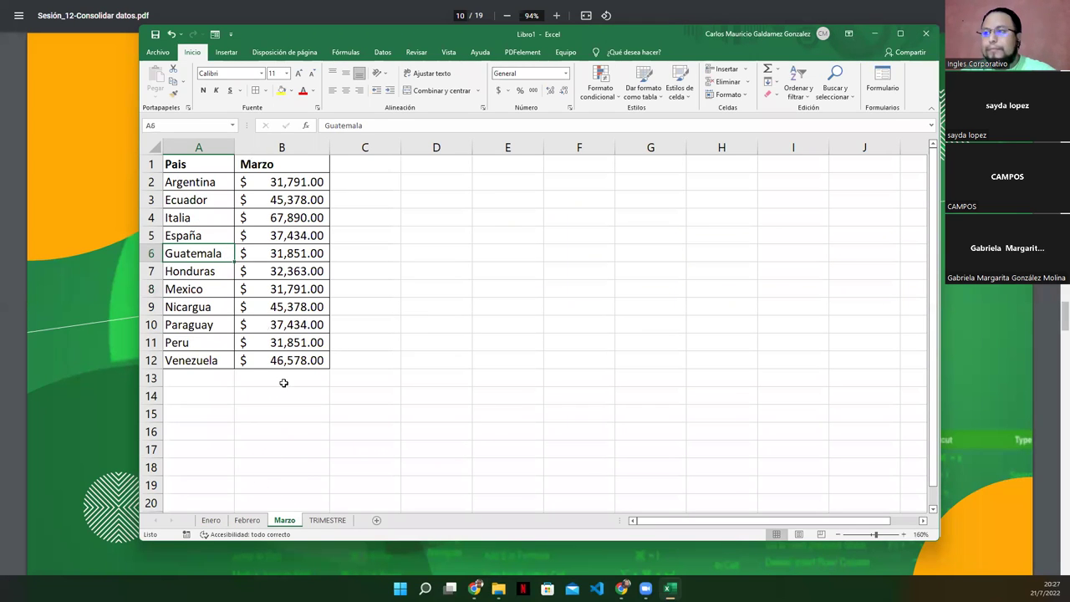
key(F2)
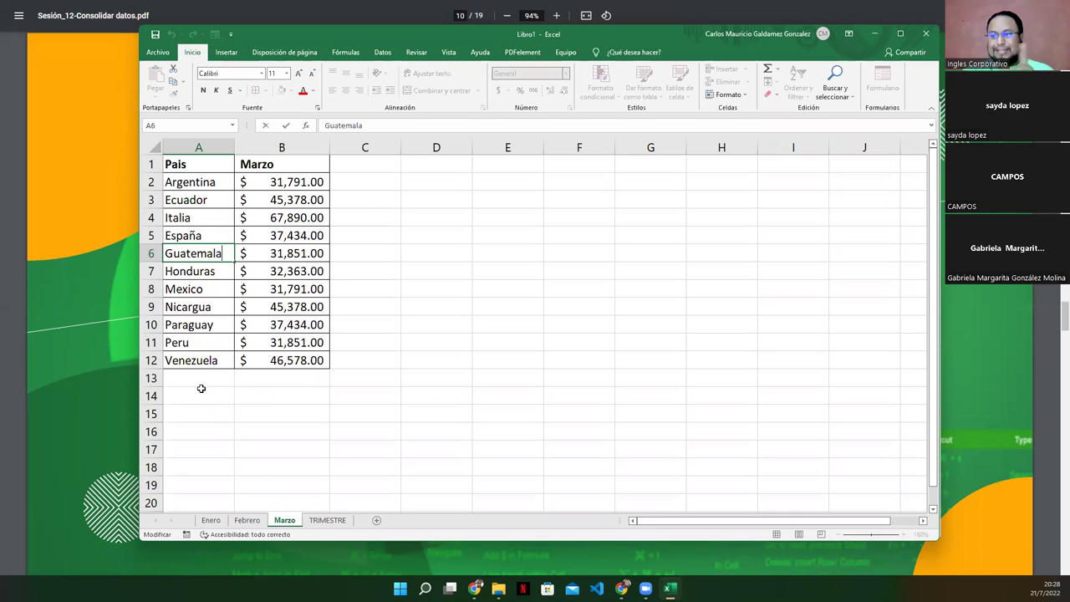
click(318, 520)
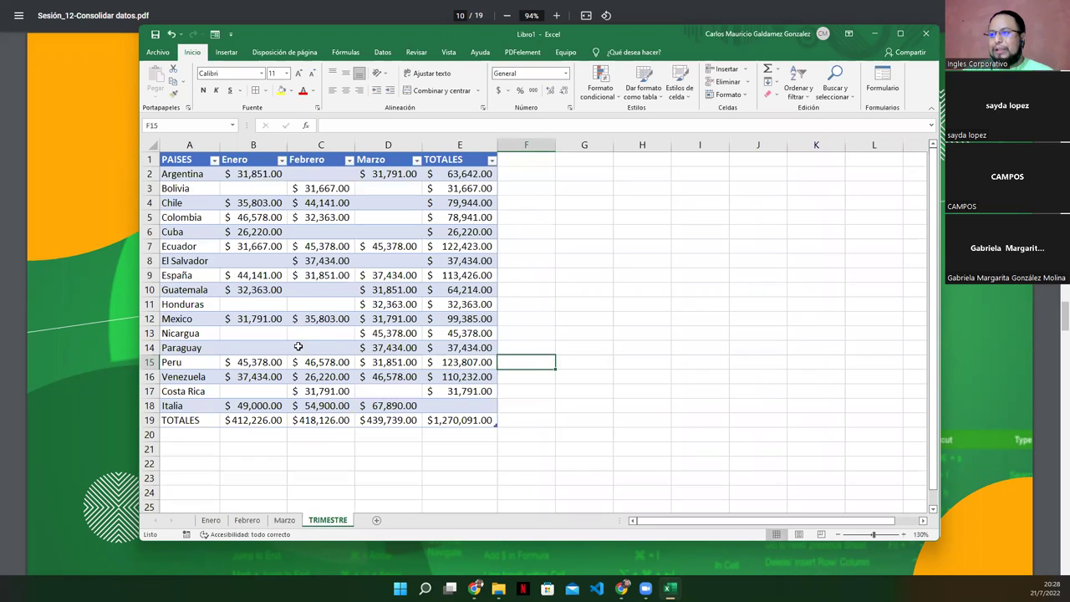
click(204, 290)
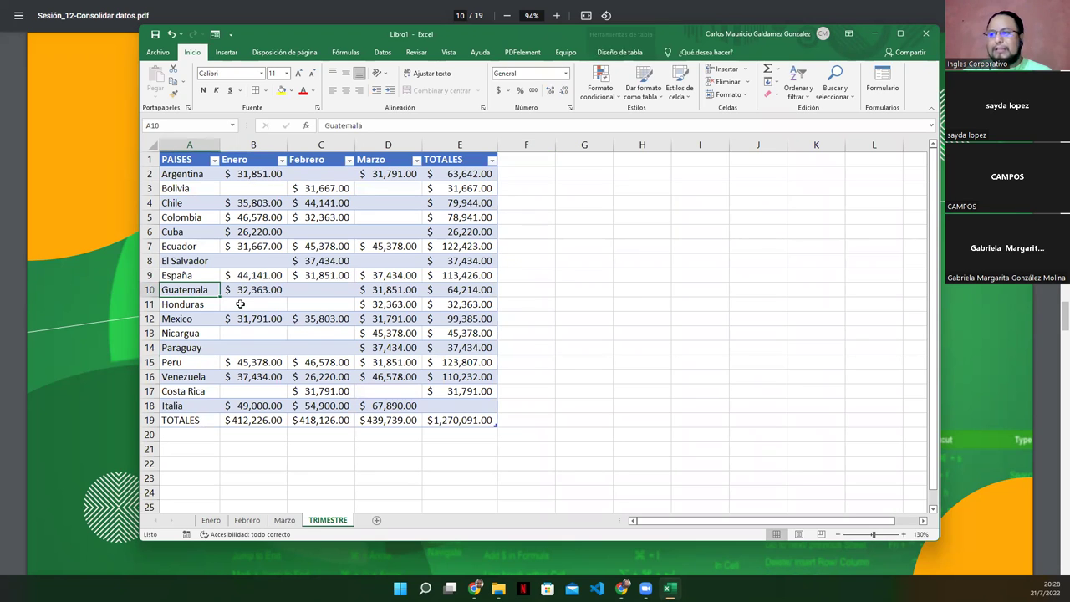
key(F2)
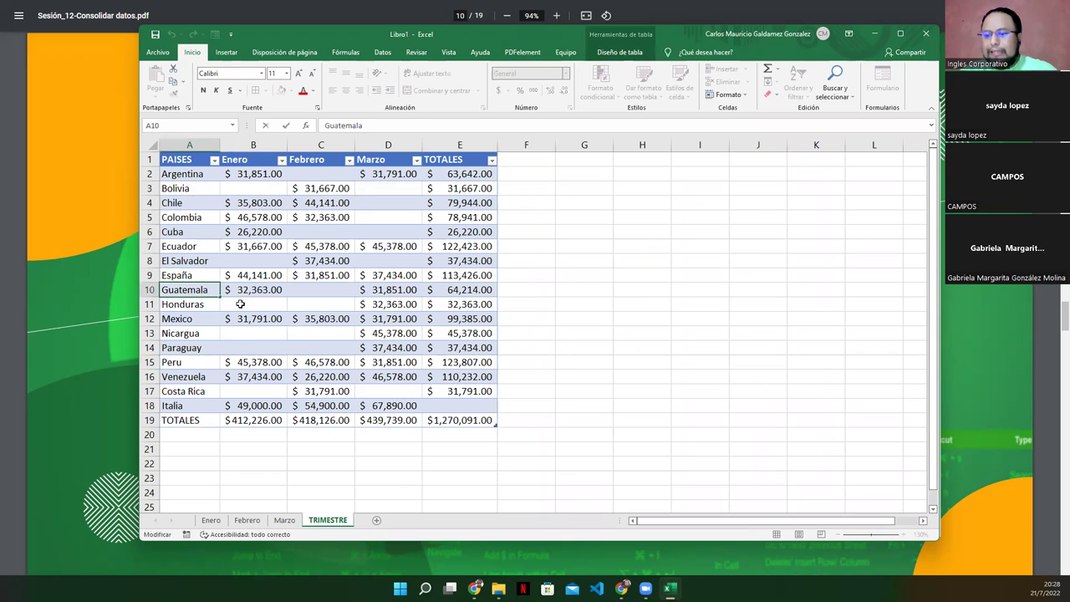
key(Return)
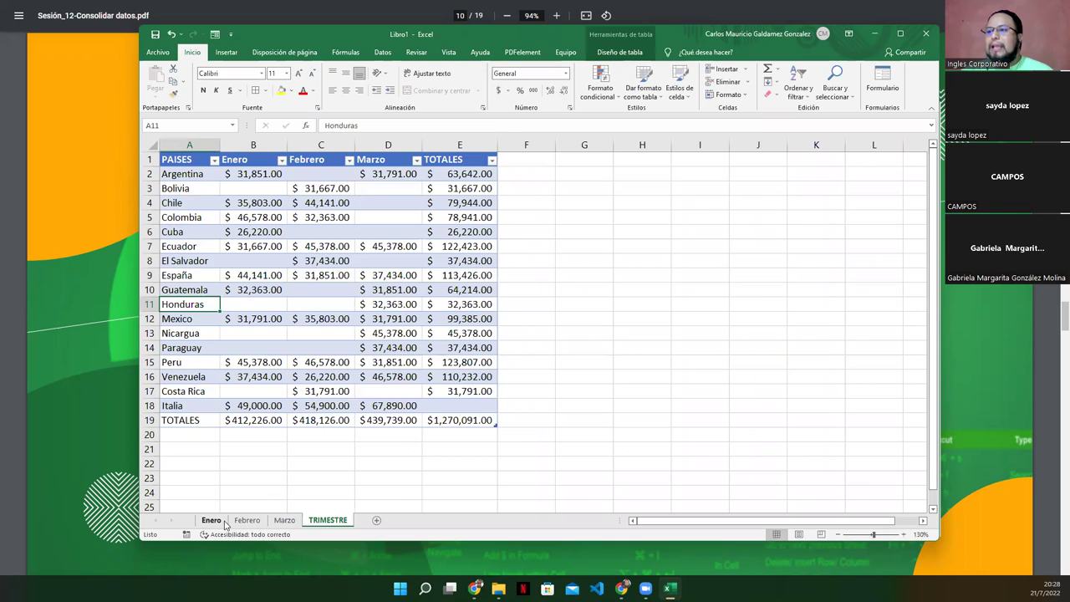
click(213, 521)
click(187, 396)
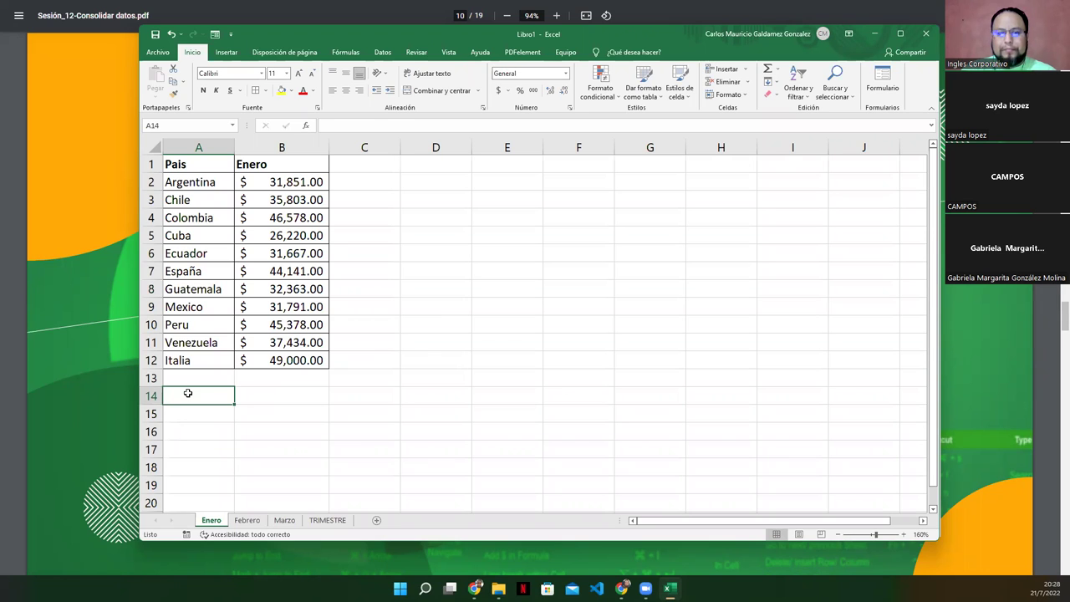
Step: Enter Estados Unidos in A14 and A15 below the Enero table
text(Estados Unidor)
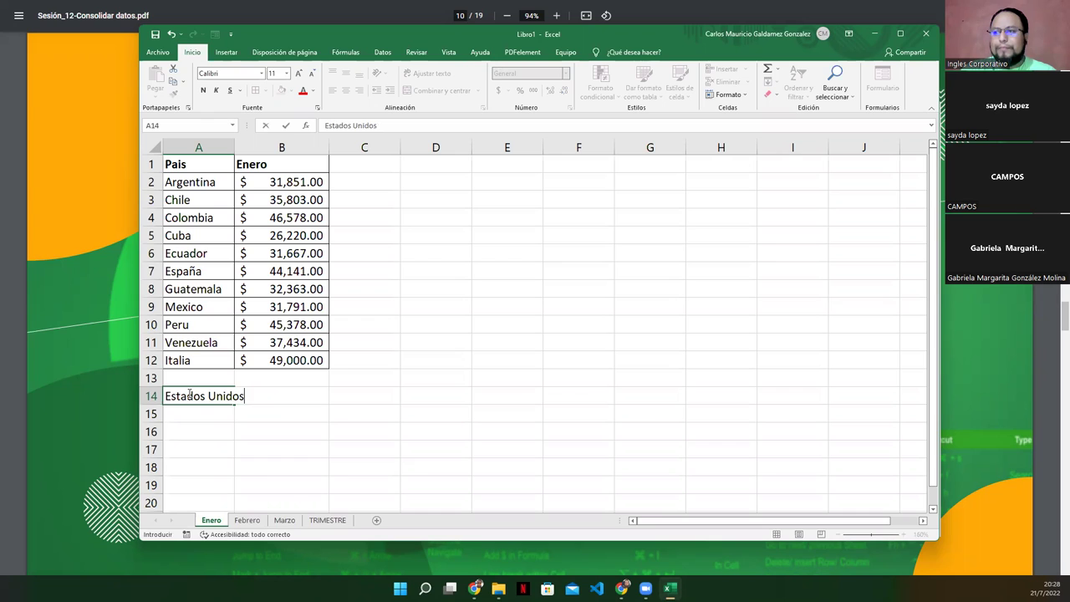
key(Return)
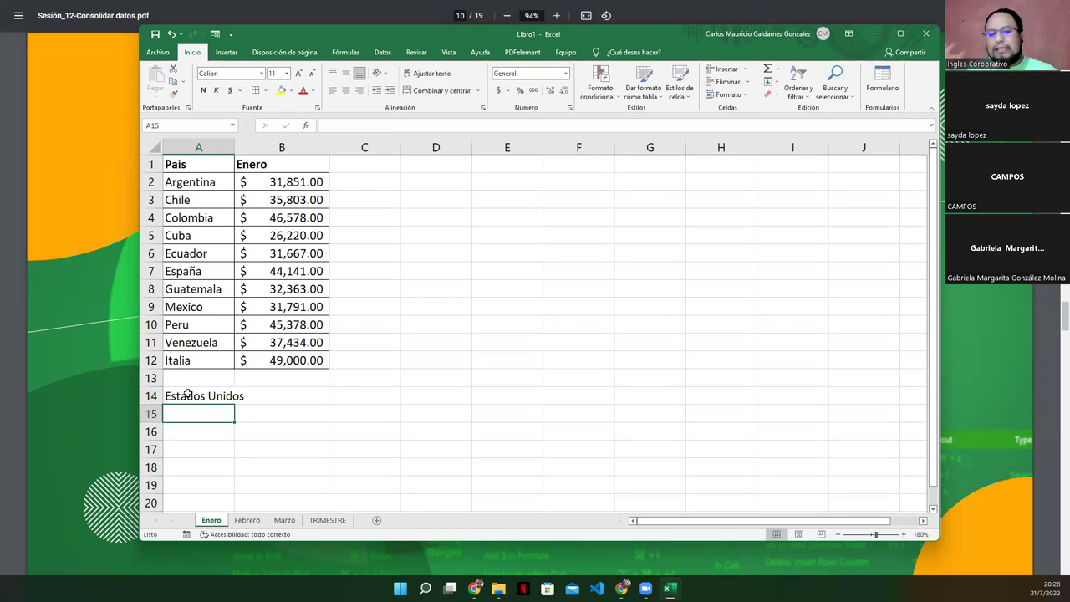
text(Estados )
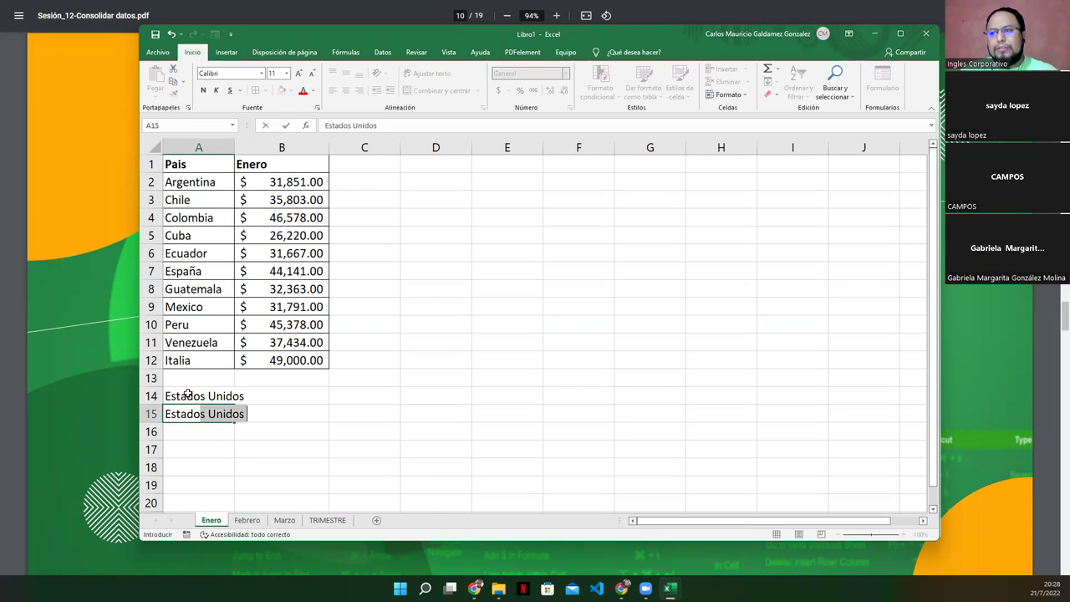
text(Unidos)
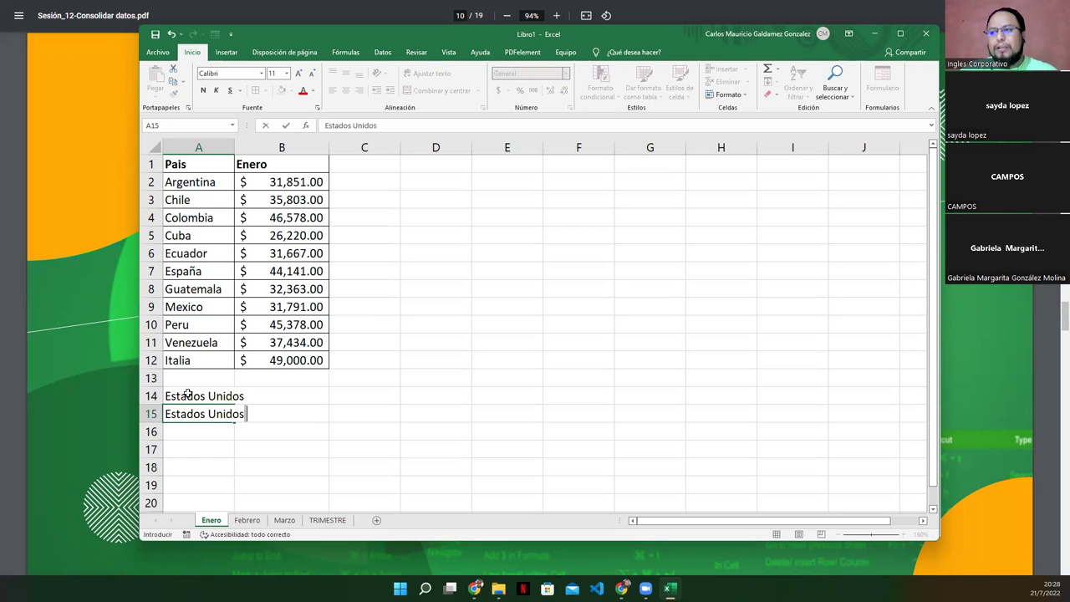
key(Return)
key(Up)
key(Down)
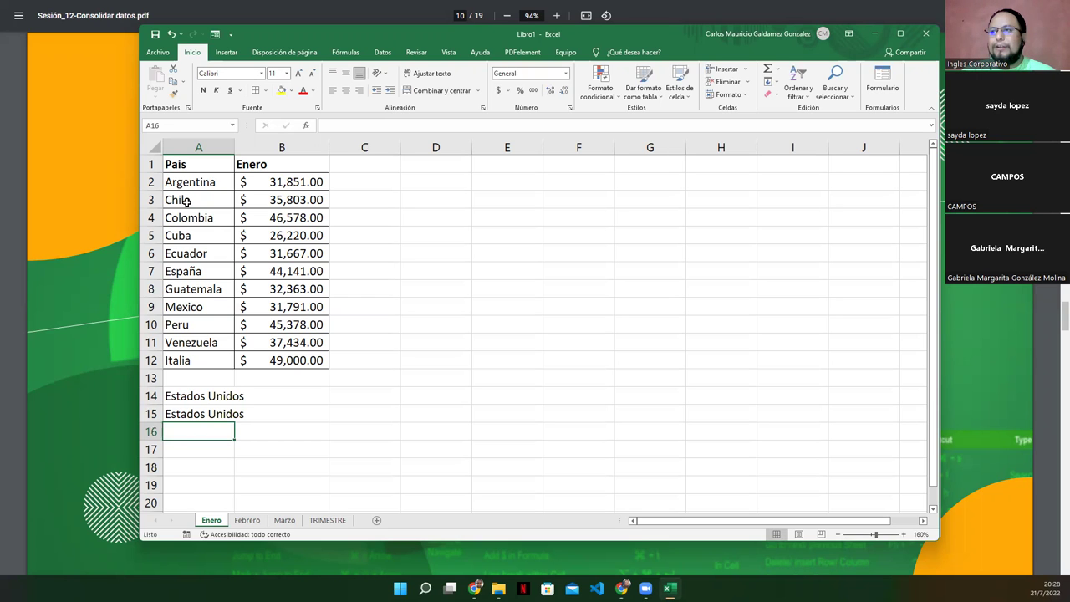
Step: Overwrite those cells with Guatemala in A14 and the misspelled Guatemalo in A15
drag(188, 184, 270, 361)
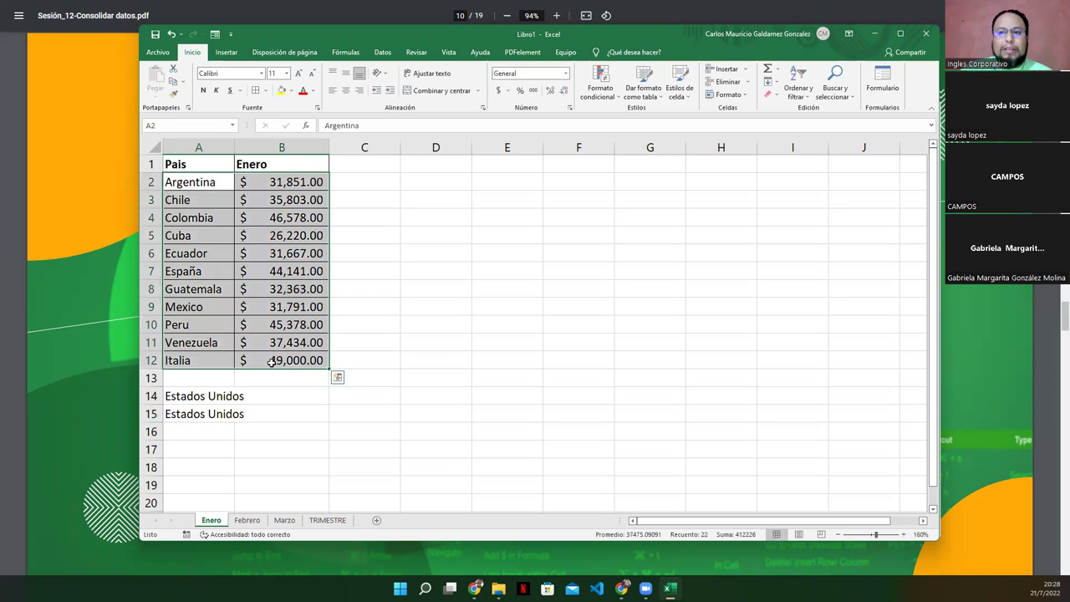
click(186, 393)
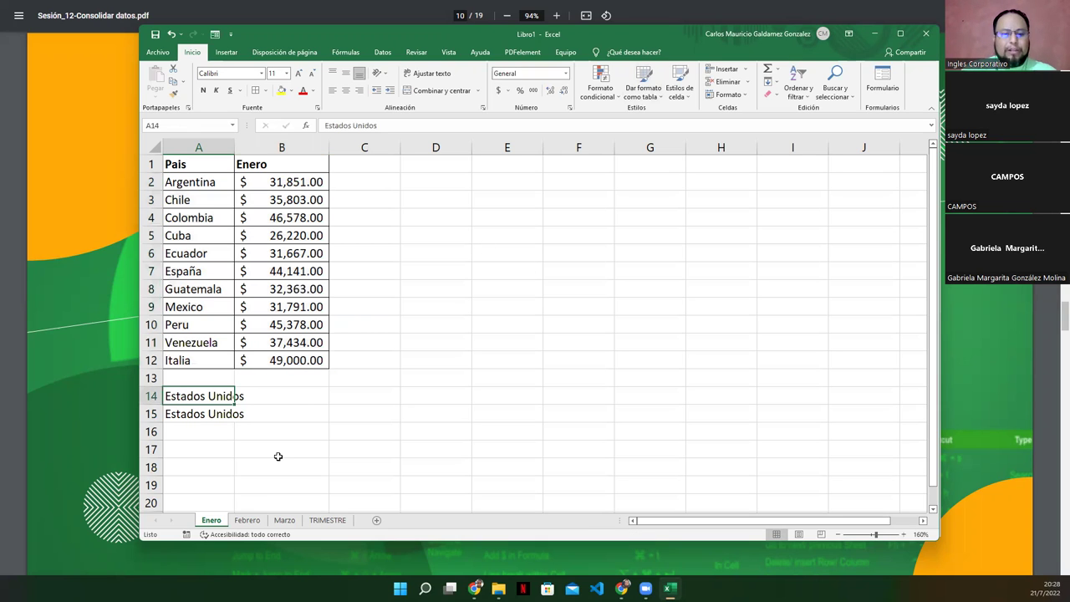
text(Guatemala)
key(Return)
text(Guatemalo)
key(Return)
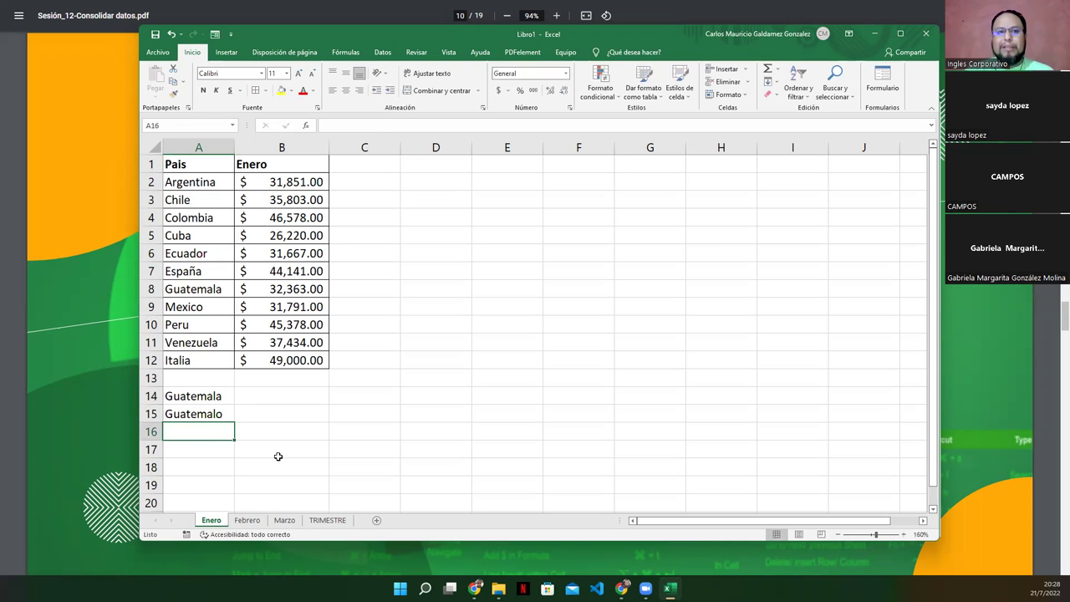
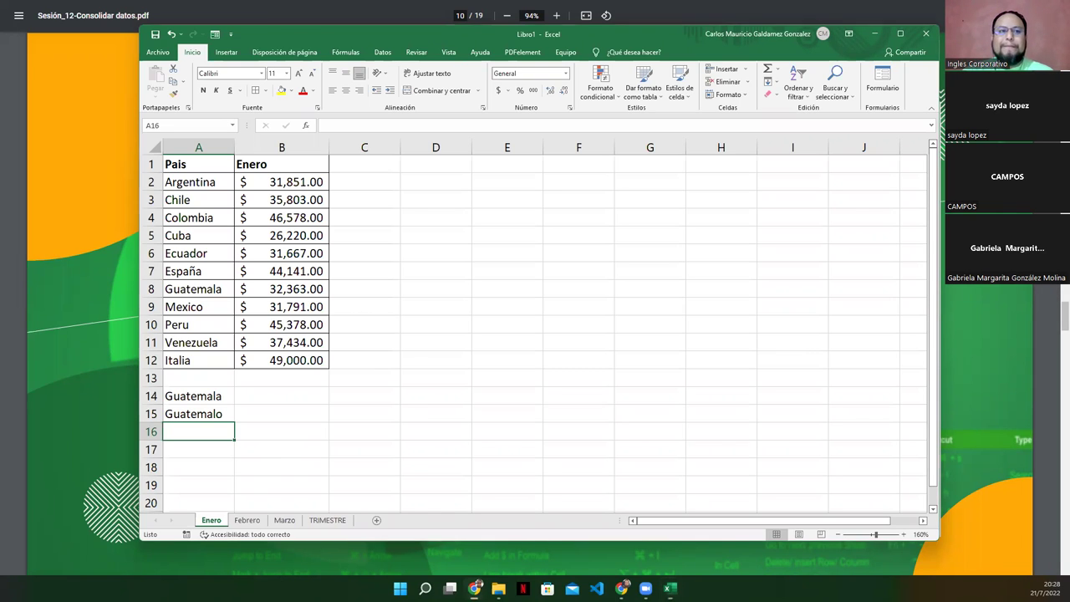
Step: Clear the stray Guatemala entries in Enero A14:A15, then select the whole TRIMESTRE table
click(190, 398)
drag(190, 397, 192, 413)
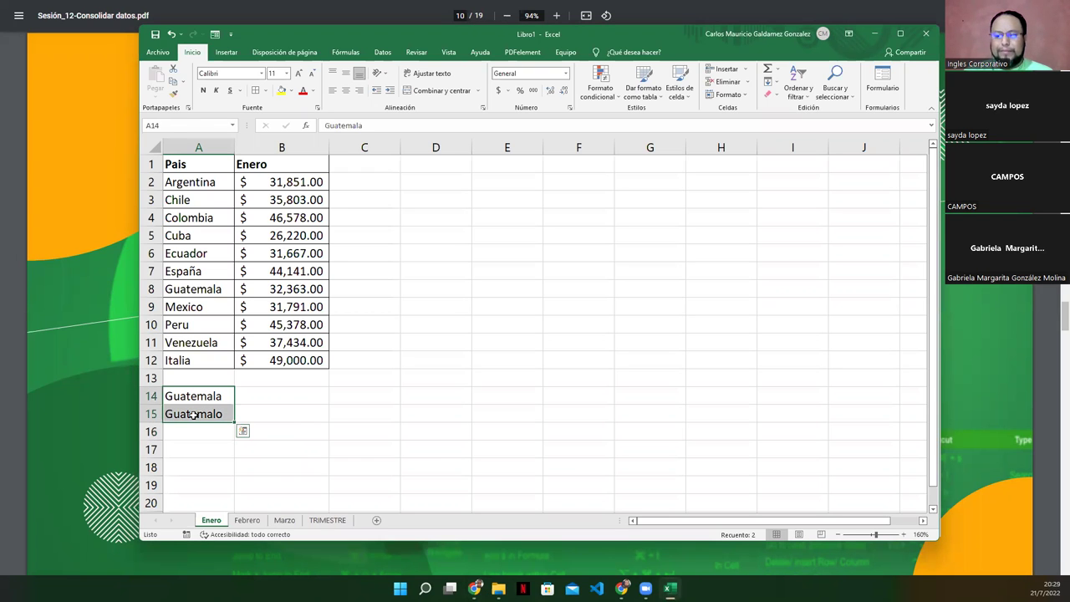
key(Delete)
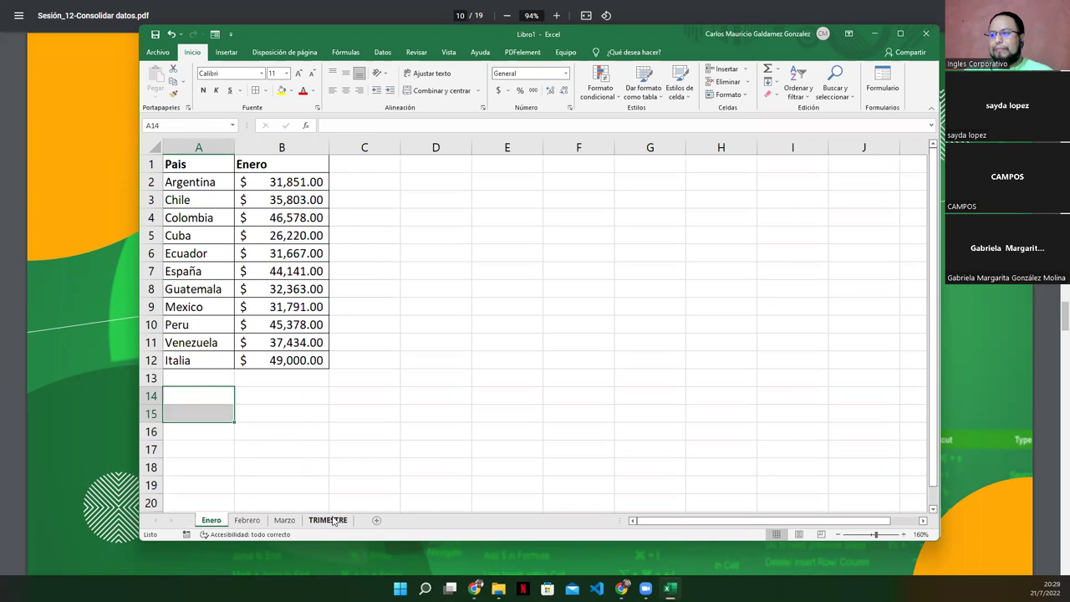
click(327, 520)
key(ctrl+a)
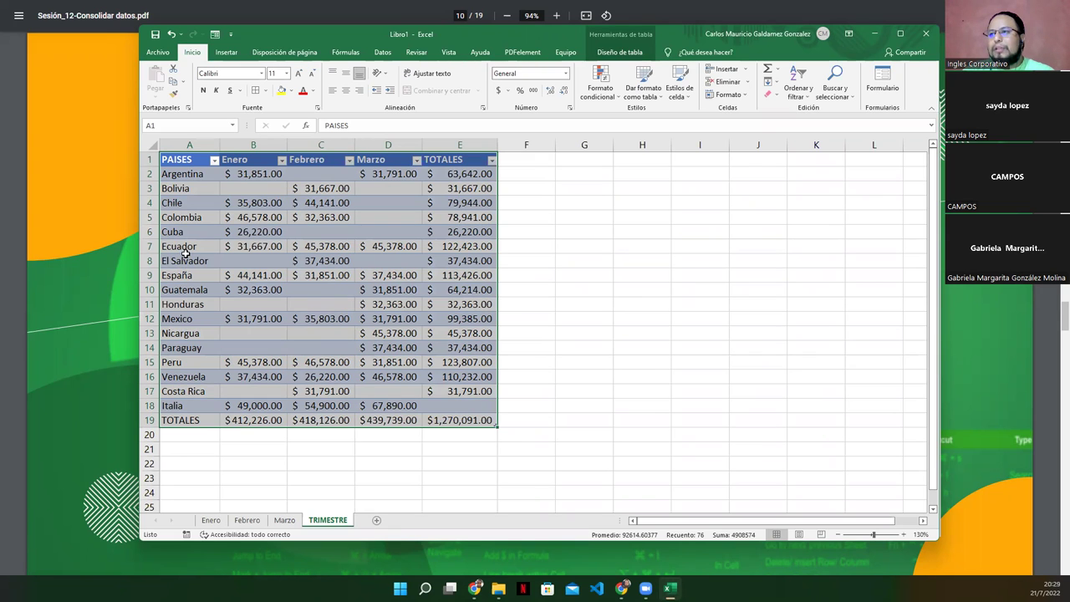
click(183, 246)
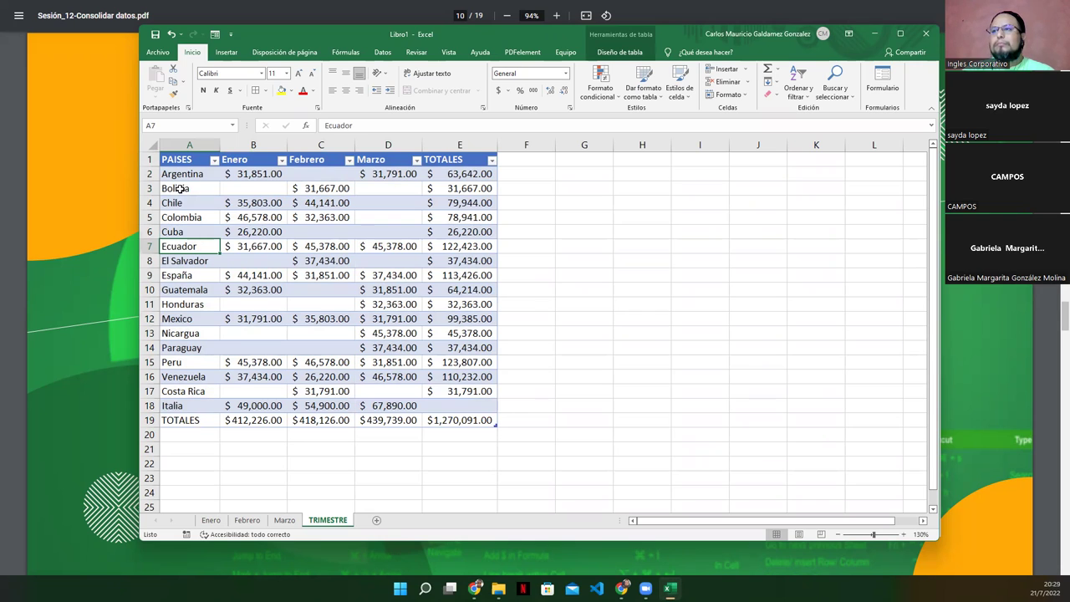
drag(179, 176, 199, 408)
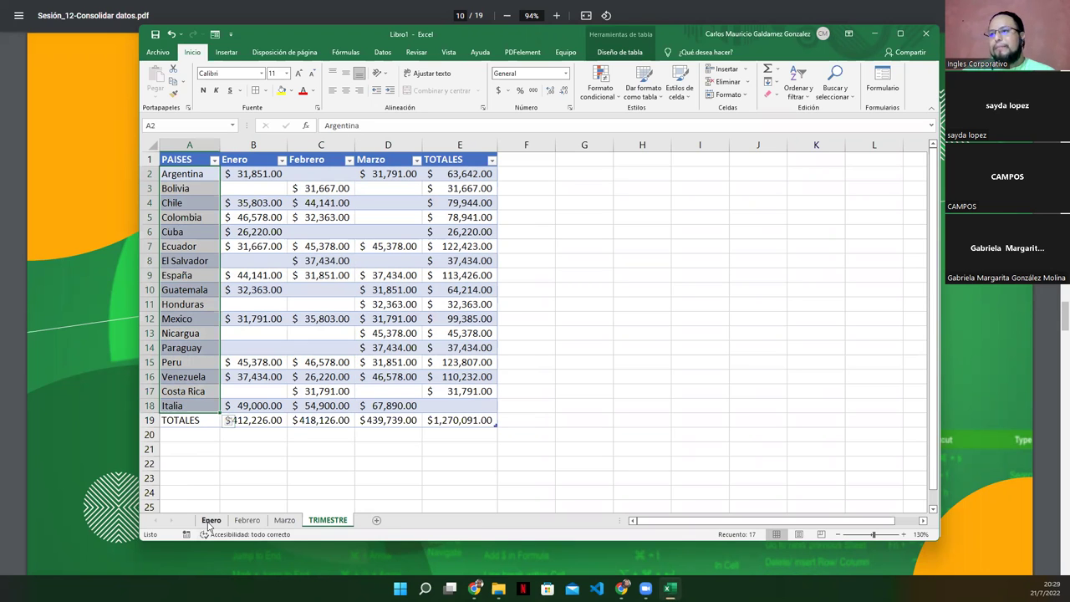
click(211, 520)
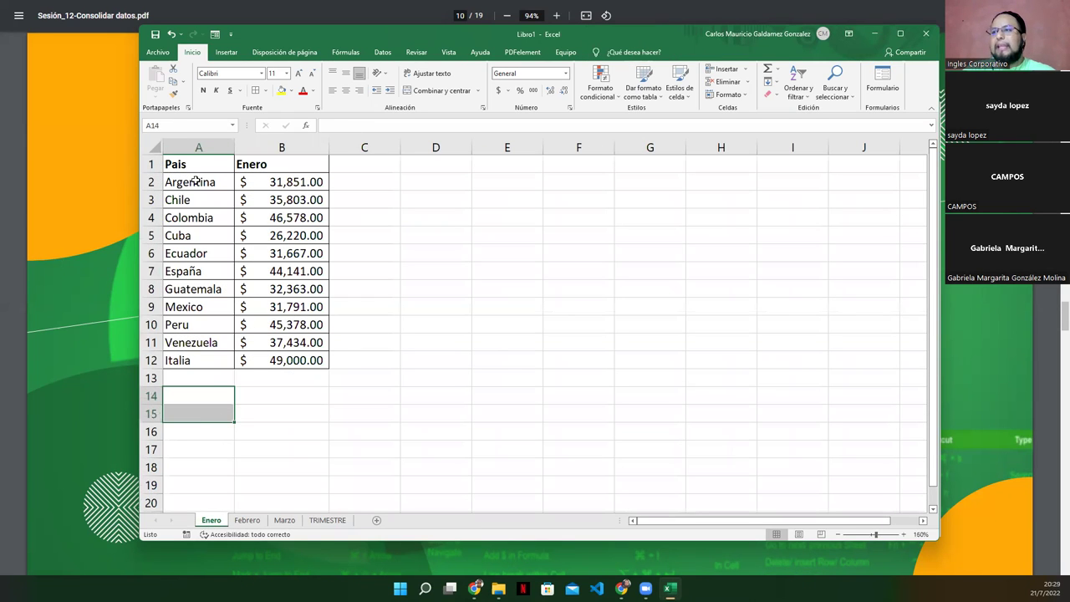
drag(193, 182, 216, 353)
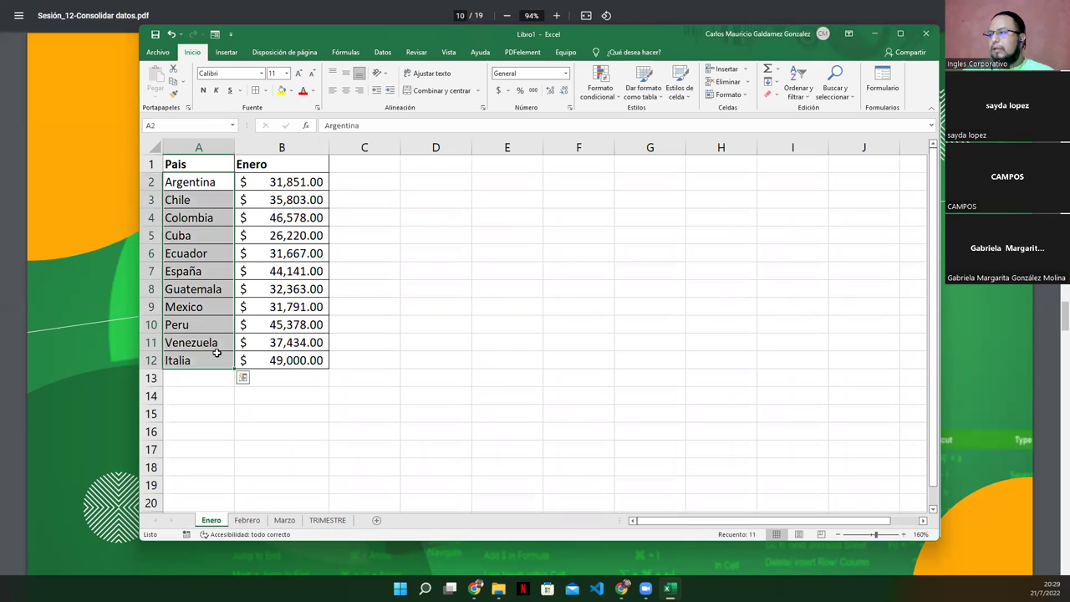
click(247, 520)
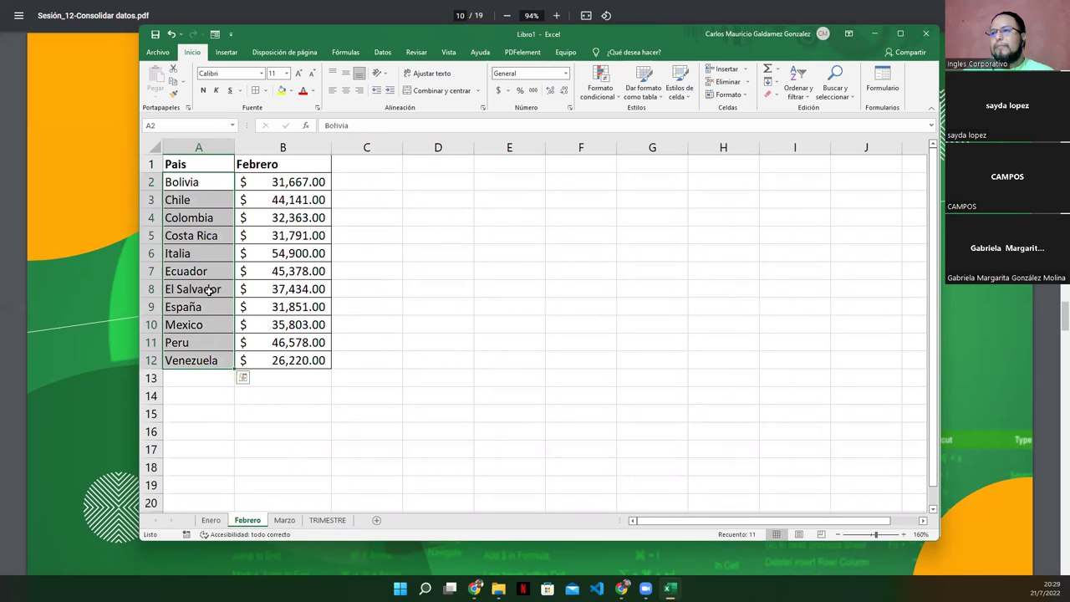
click(284, 521)
click(328, 521)
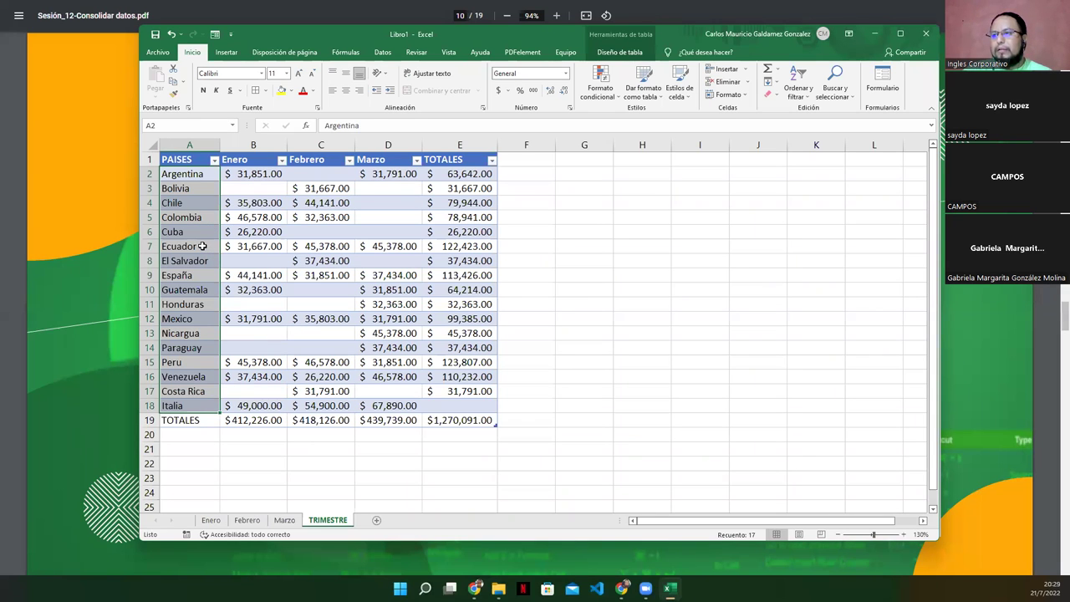
click(204, 261)
click(197, 278)
click(203, 293)
click(194, 318)
click(197, 333)
click(198, 347)
click(199, 362)
click(204, 377)
click(203, 392)
click(200, 406)
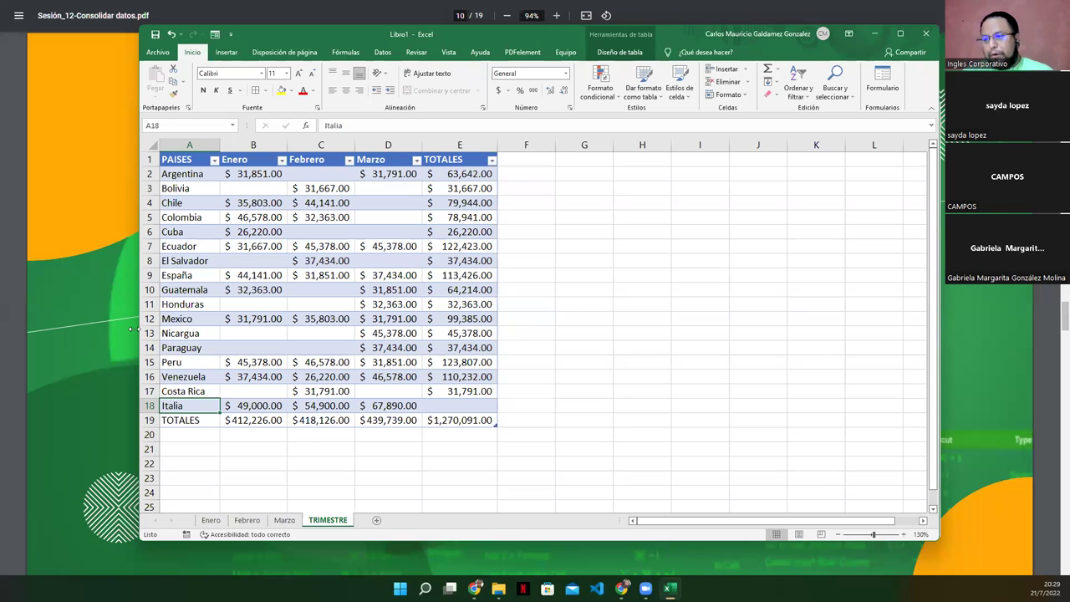
Step: Compare the Argentina and Bolivia rows on TRIMESTRE against the Enero, Febrero and Marzo sheets
click(149, 174)
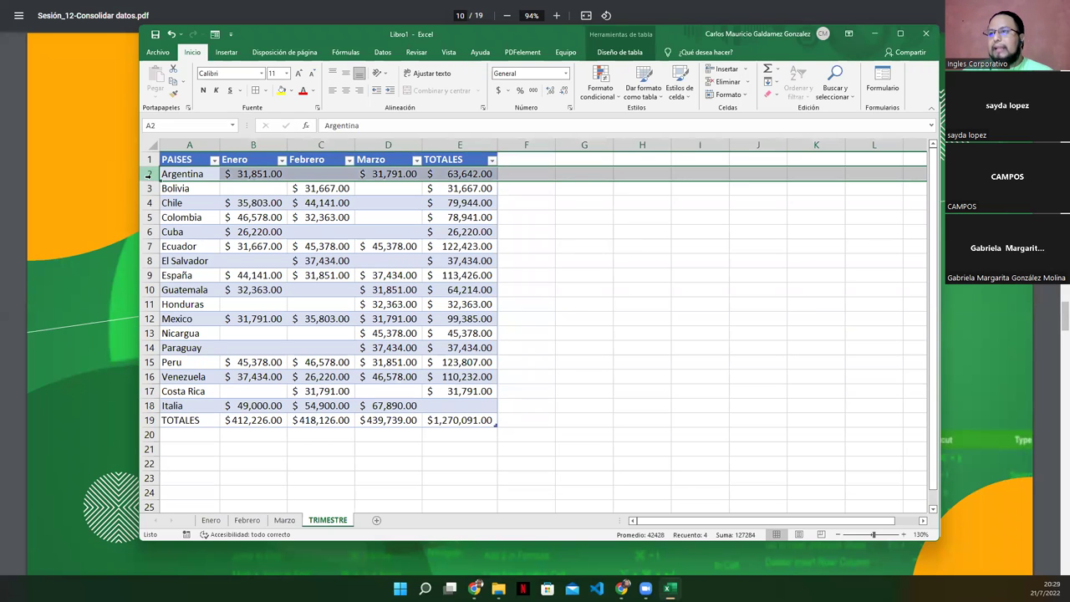
click(150, 188)
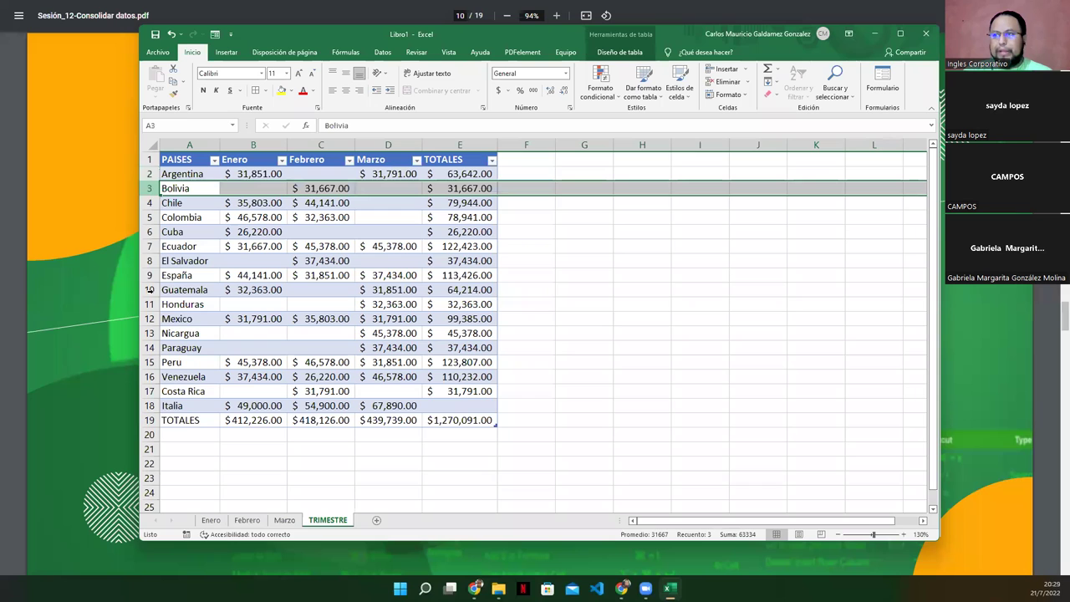
click(211, 520)
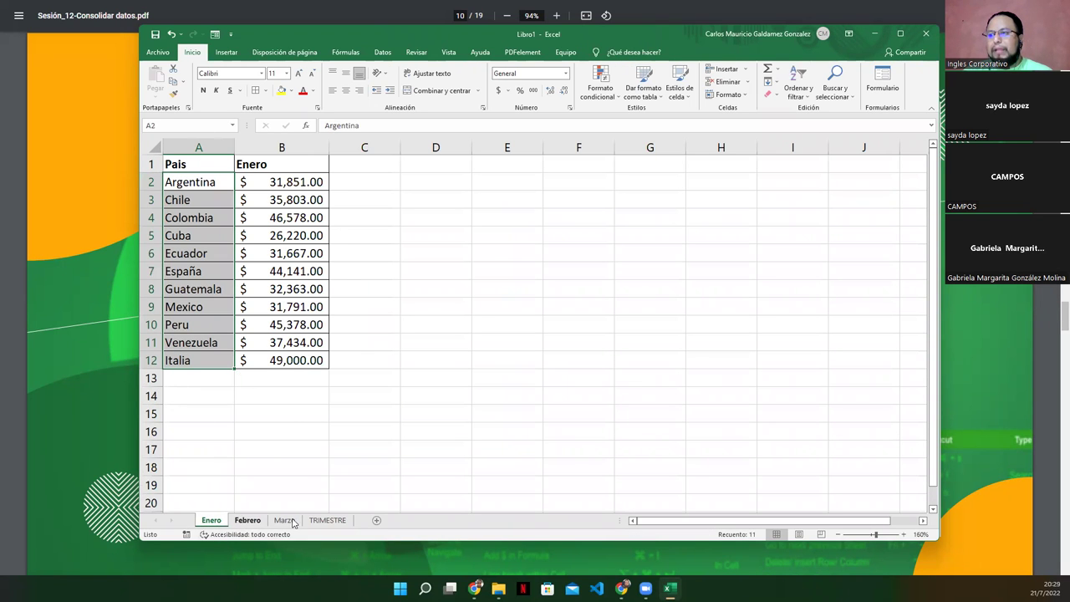
click(327, 520)
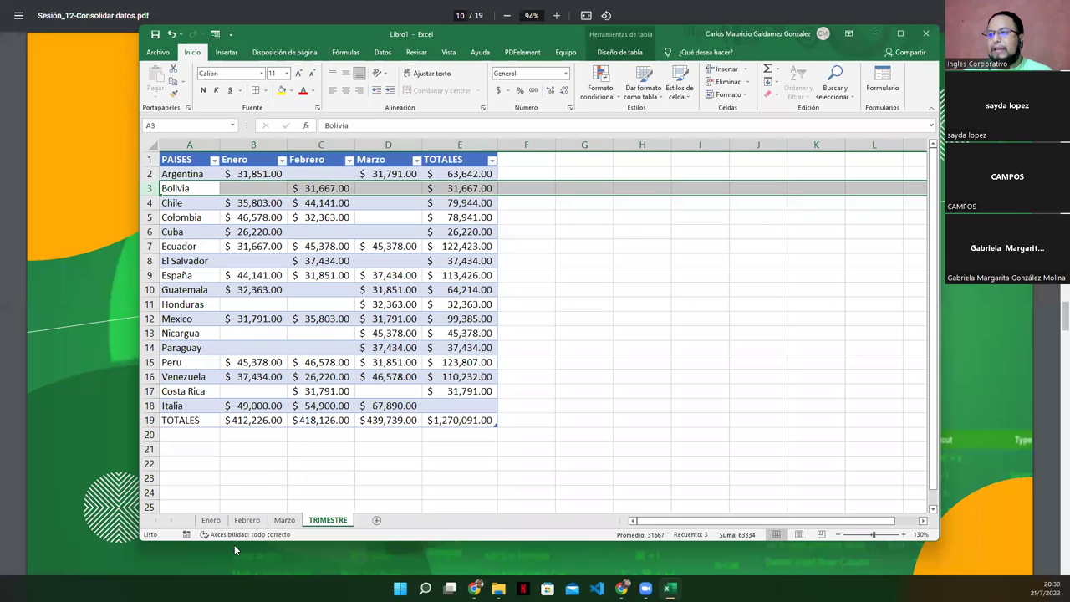
click(246, 520)
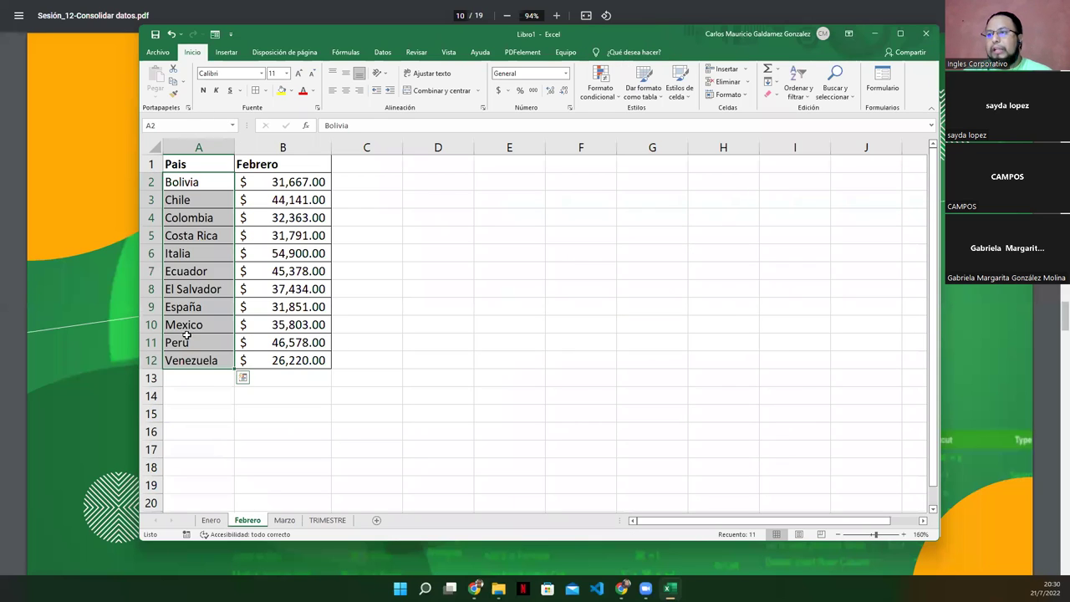
click(184, 180)
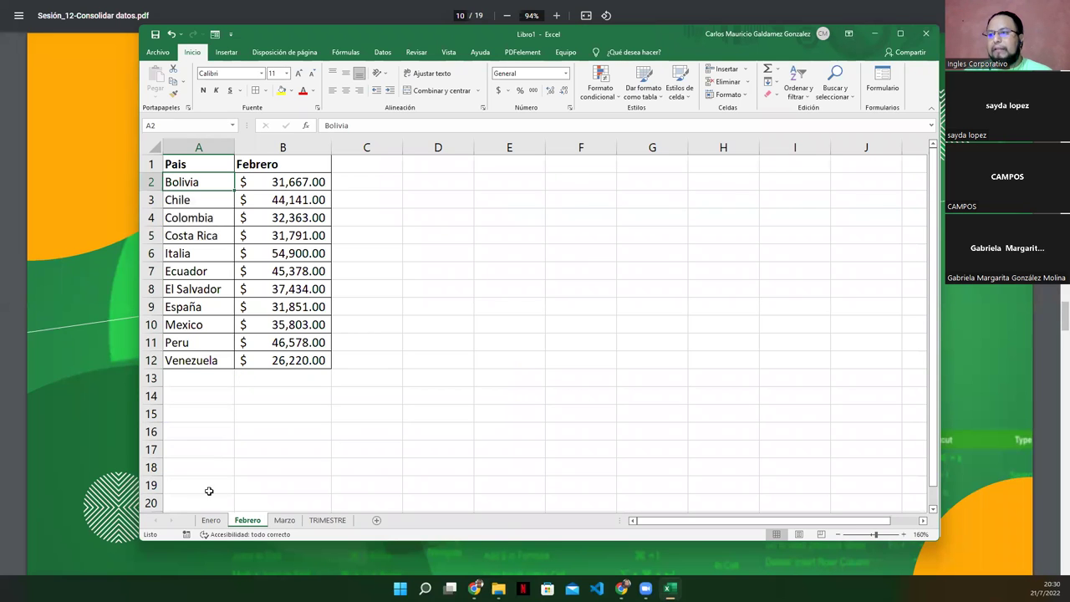
click(284, 520)
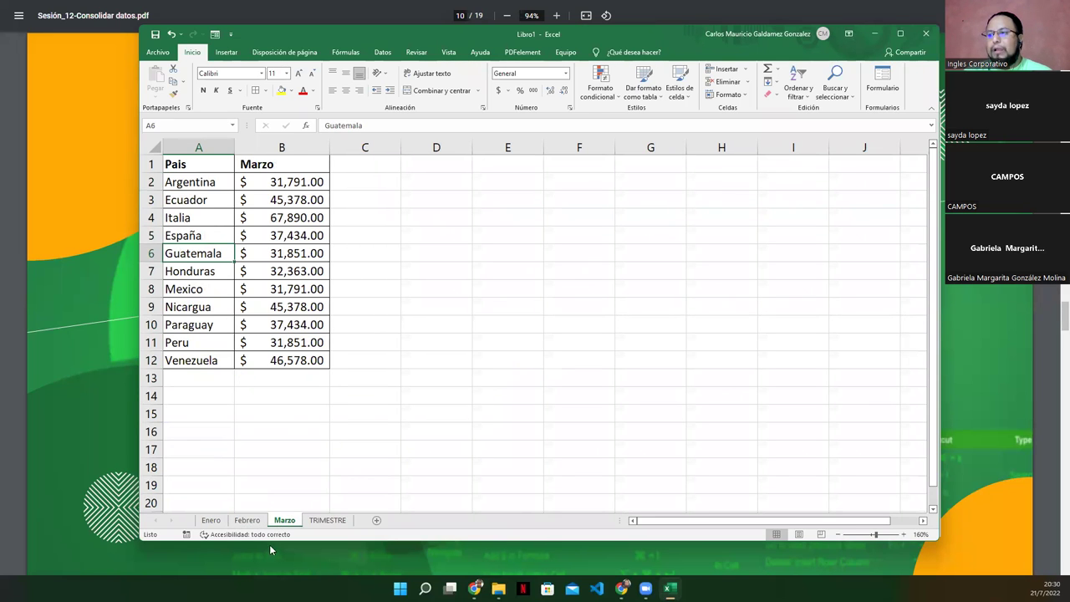
click(327, 520)
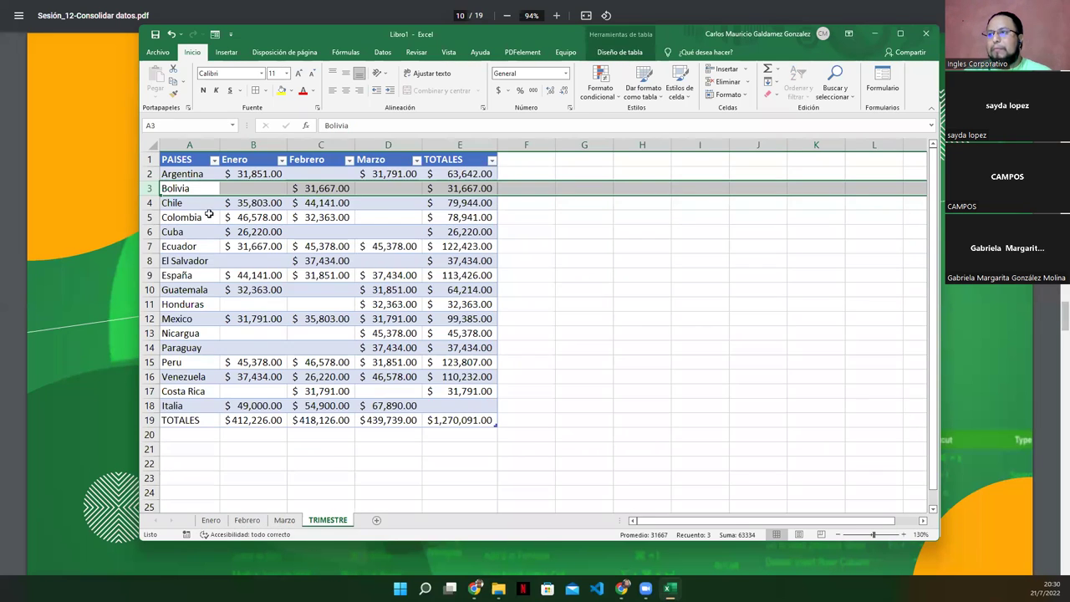
Step: Check Chile's consolidated row against its Enero, Febrero and Marzo entries
click(148, 202)
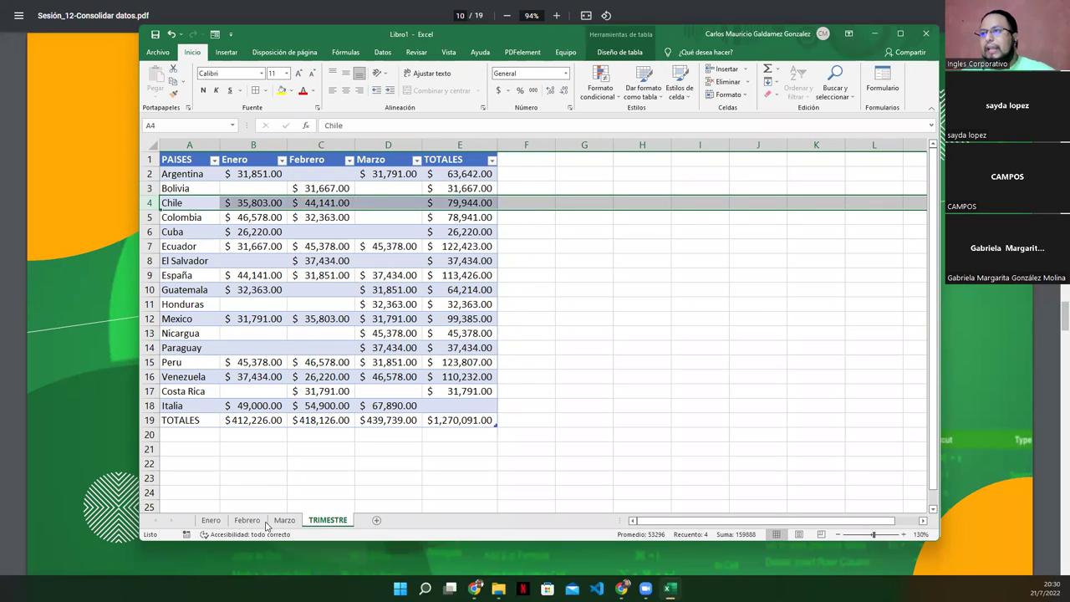
click(211, 520)
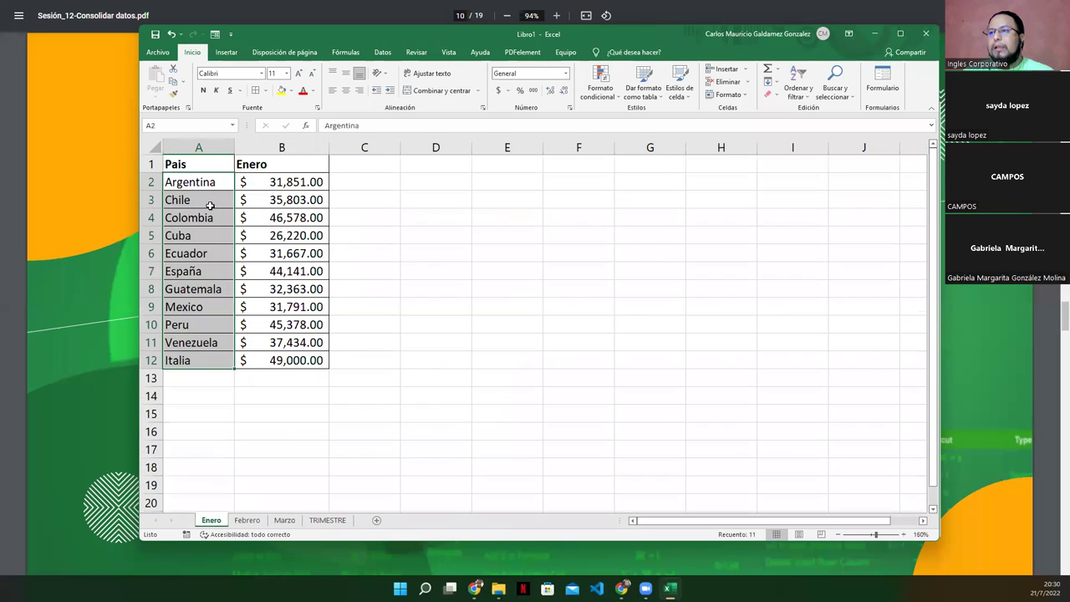
click(199, 198)
click(248, 520)
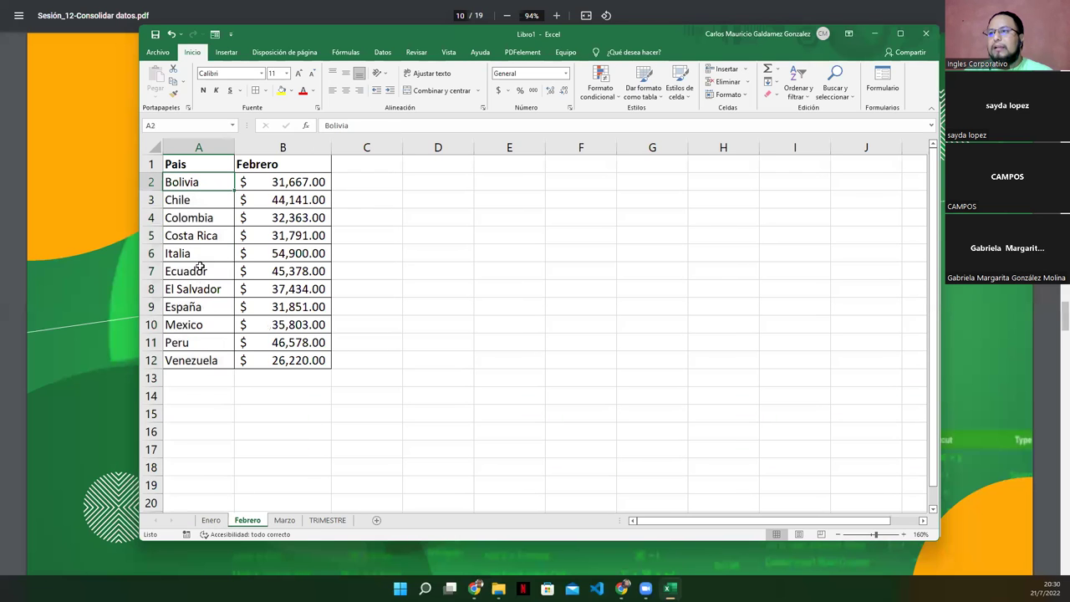
click(285, 520)
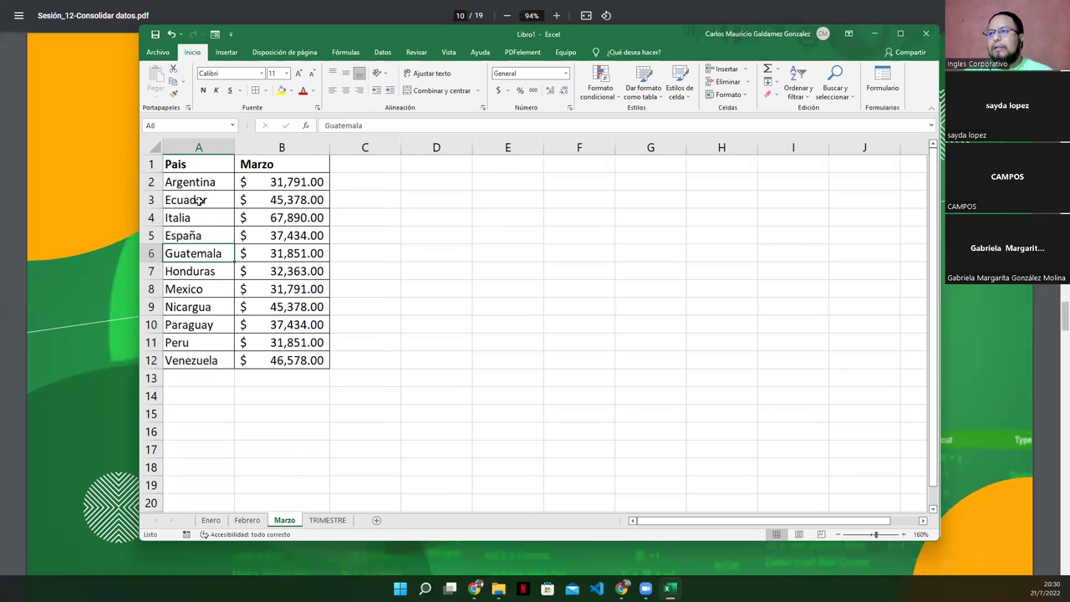
click(328, 520)
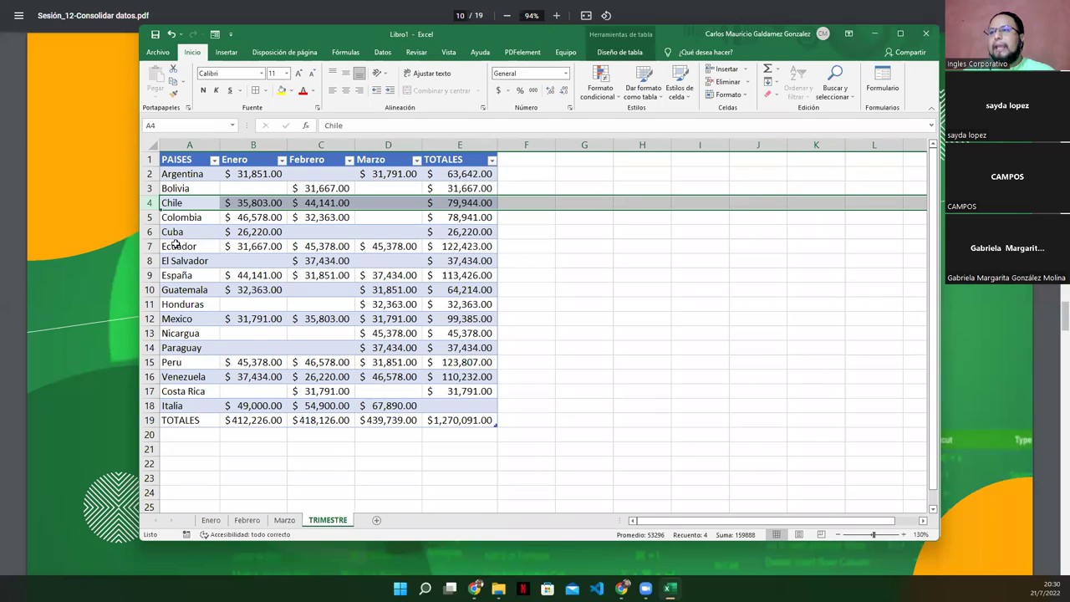
Step: Check Colombia's consolidated row against its Enero and Febrero entries
click(153, 217)
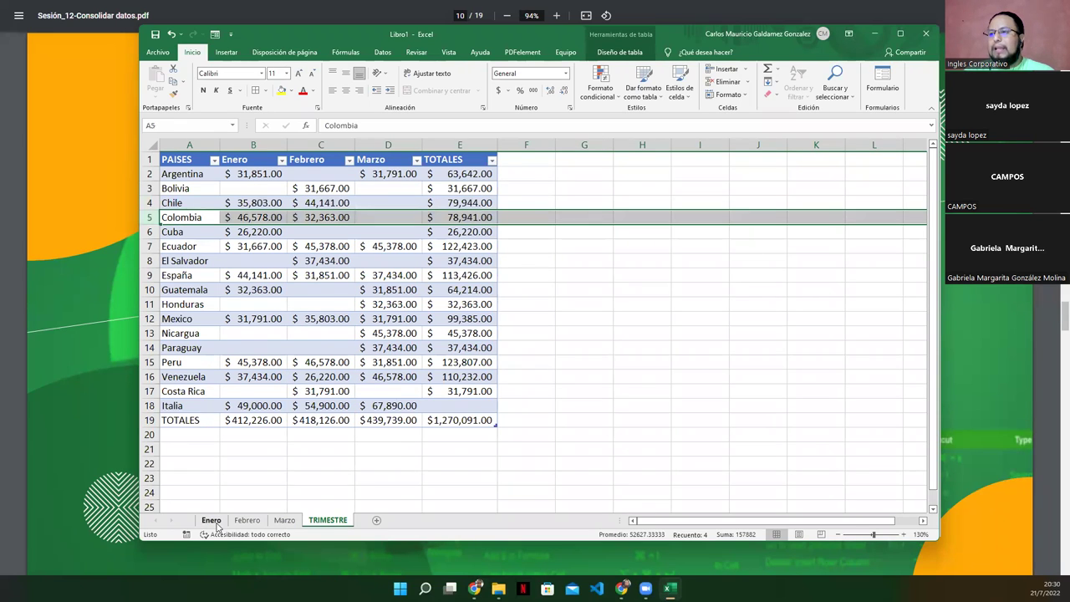
click(211, 520)
click(208, 219)
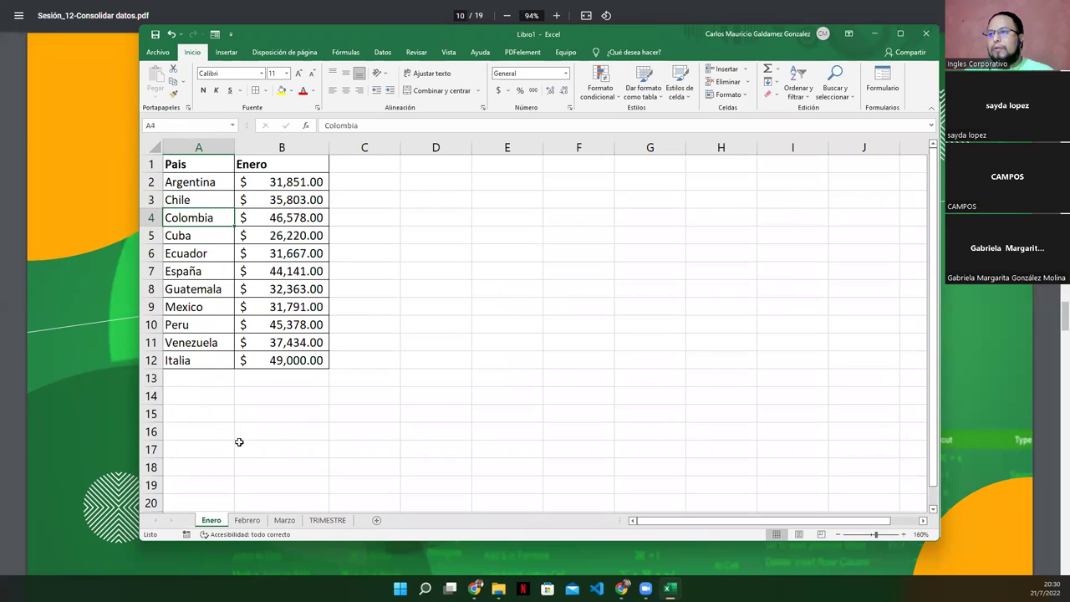
click(246, 520)
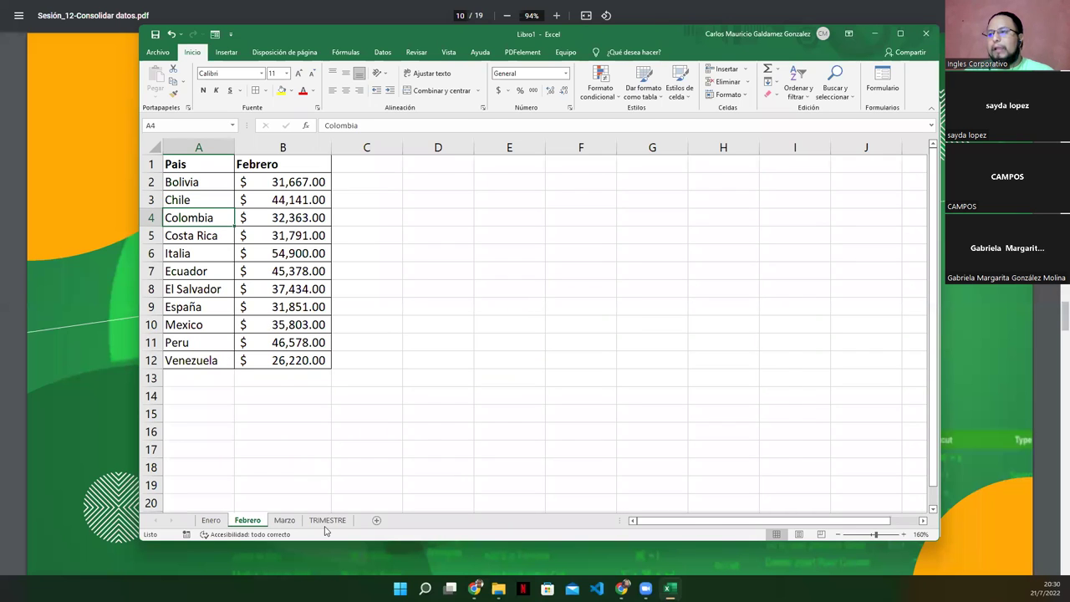
click(327, 520)
Step: Check Cuba's consolidated row against the Enero sheet, then view Febrero
click(149, 232)
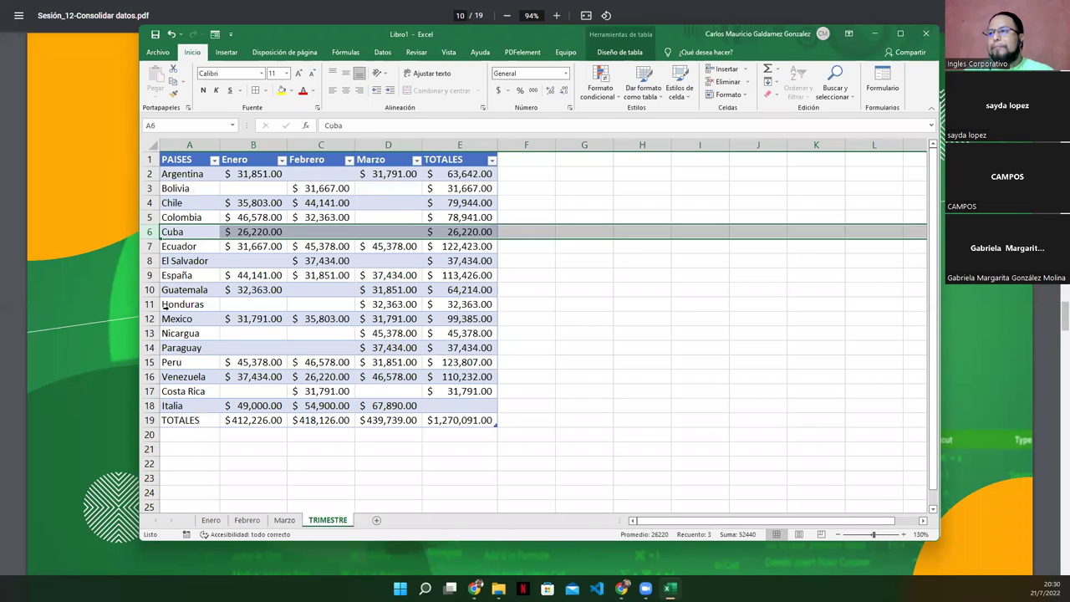
click(211, 520)
click(152, 234)
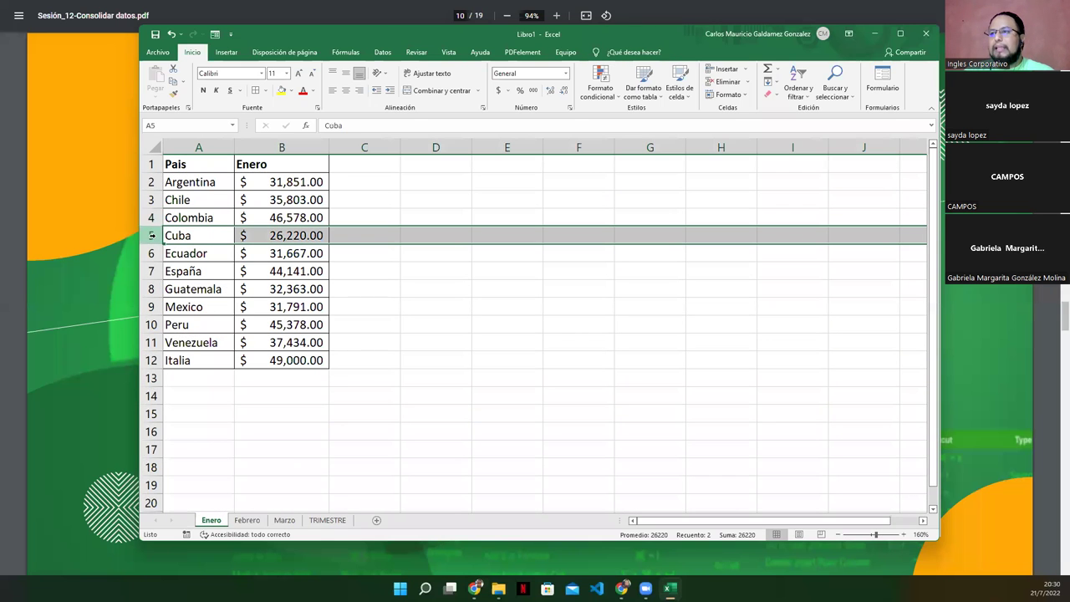
click(247, 534)
Step: Compare Ecuador's TRIMESTRE row with its rows on Enero, Febrero and Marzo
click(244, 520)
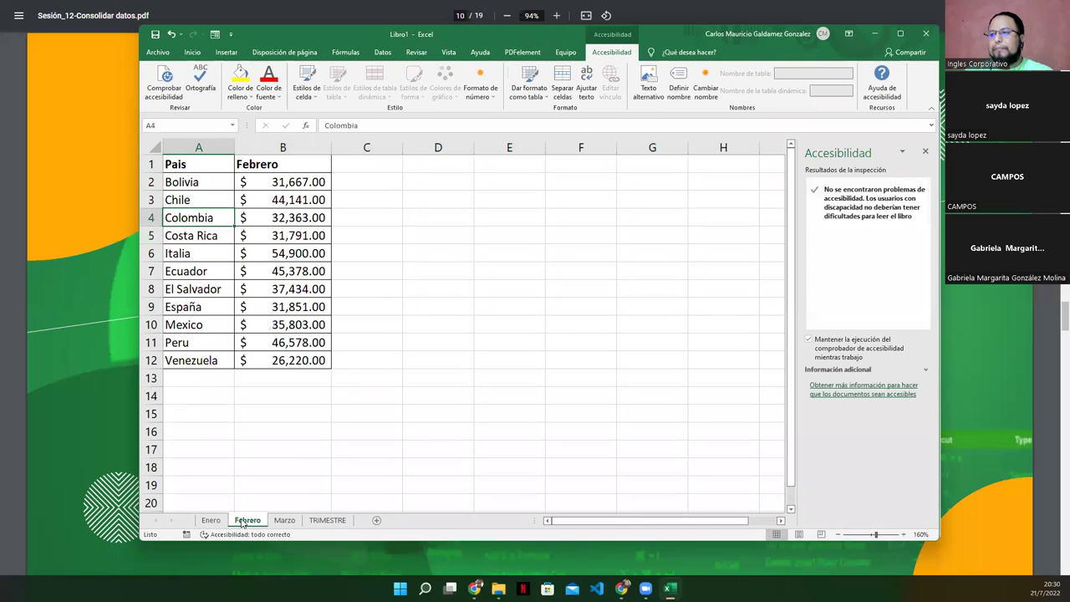
click(283, 520)
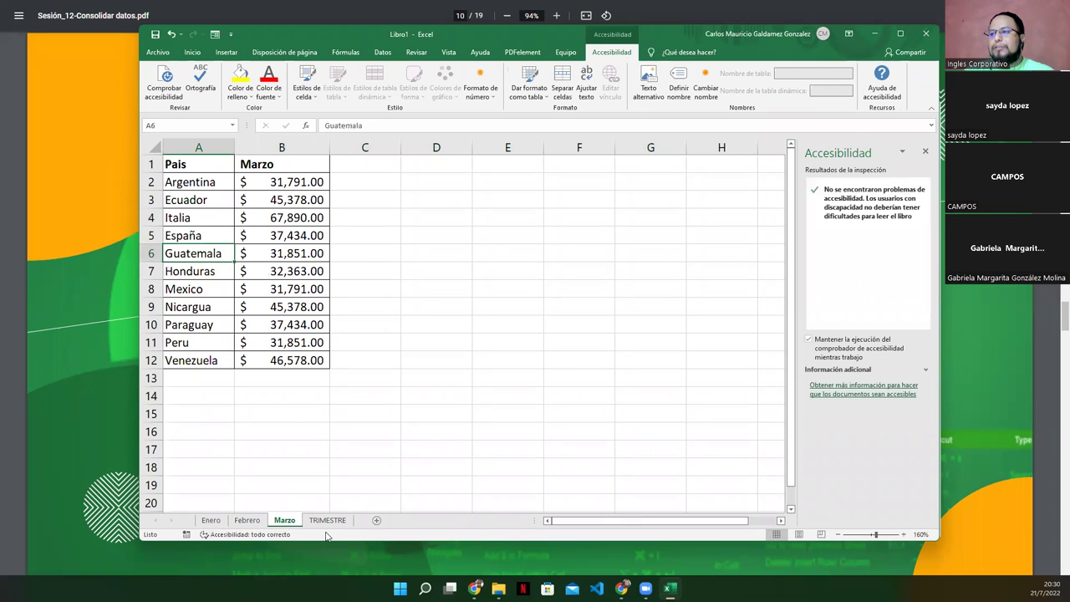
click(327, 520)
click(153, 247)
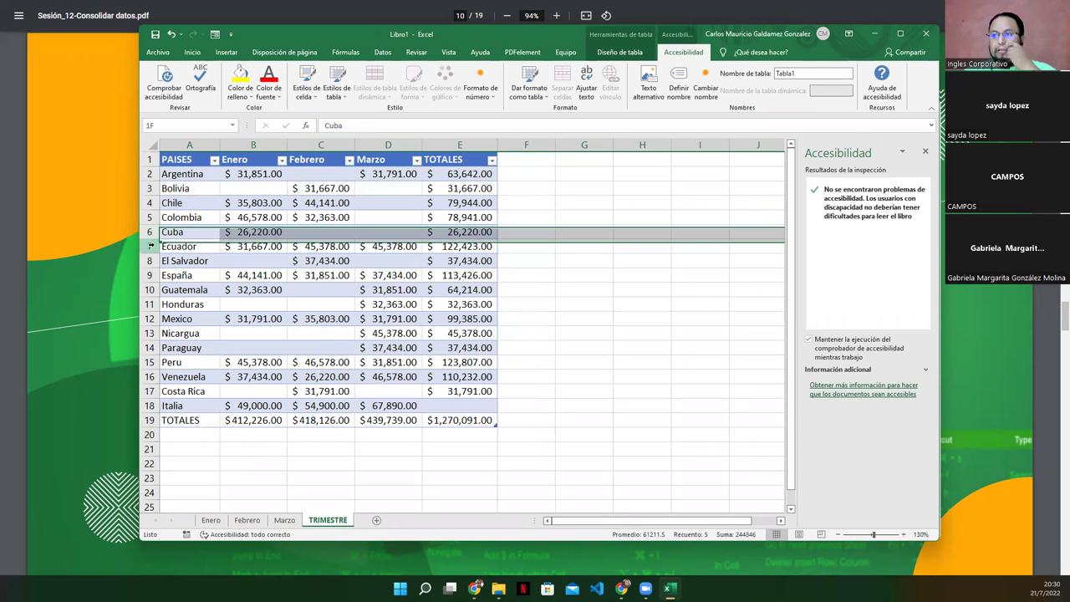
click(212, 520)
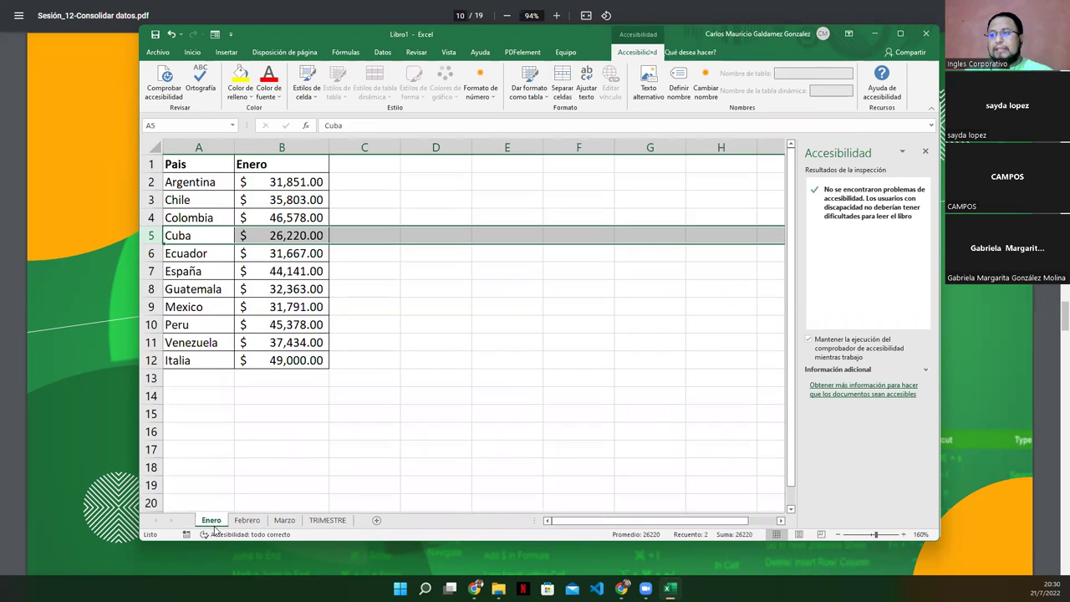
click(159, 248)
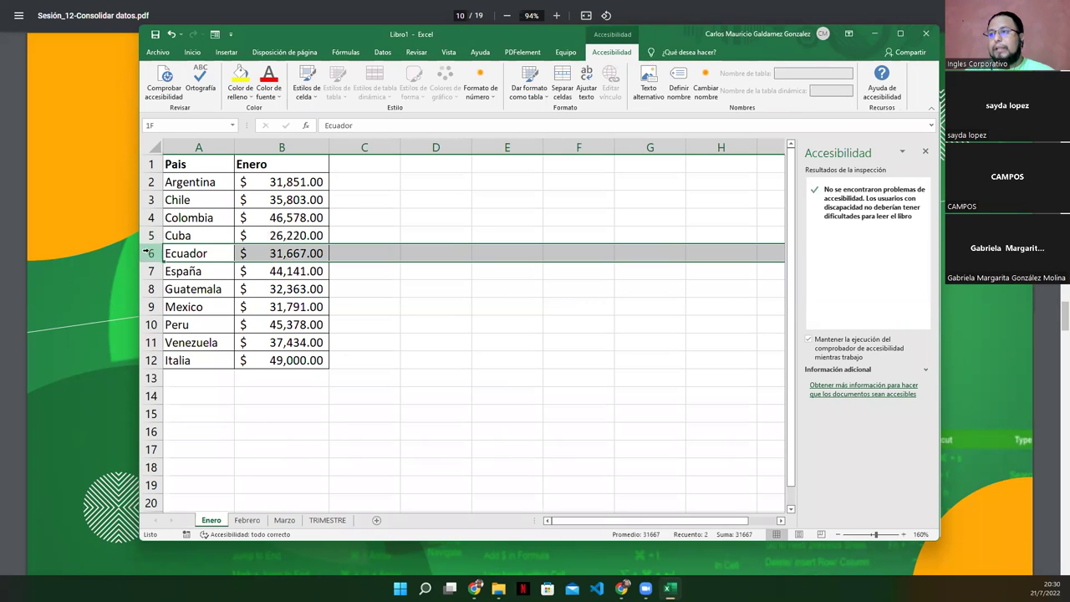
click(251, 520)
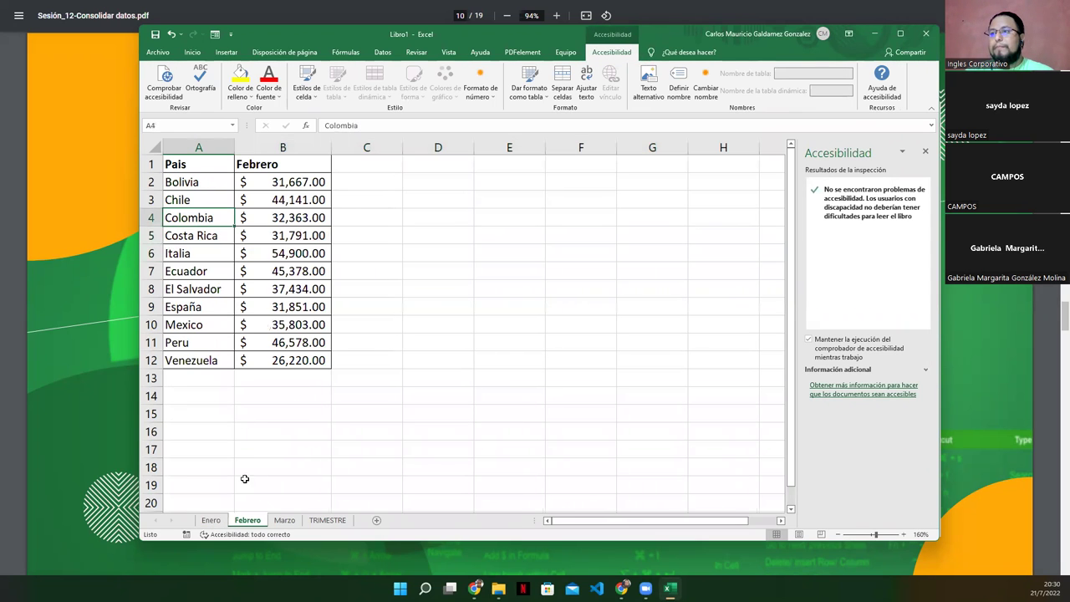
click(154, 271)
click(286, 520)
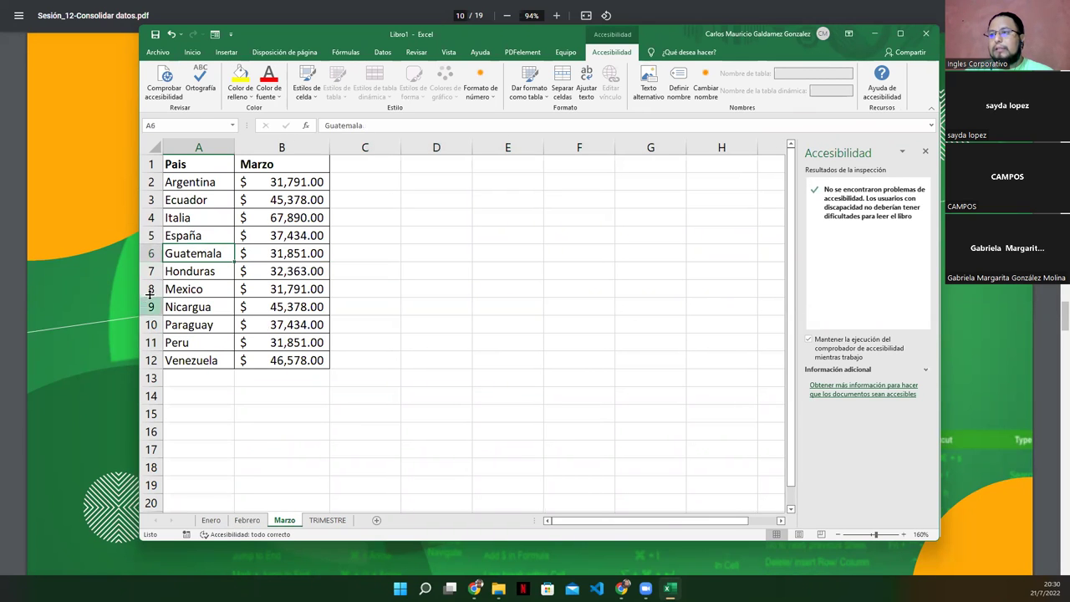
click(152, 200)
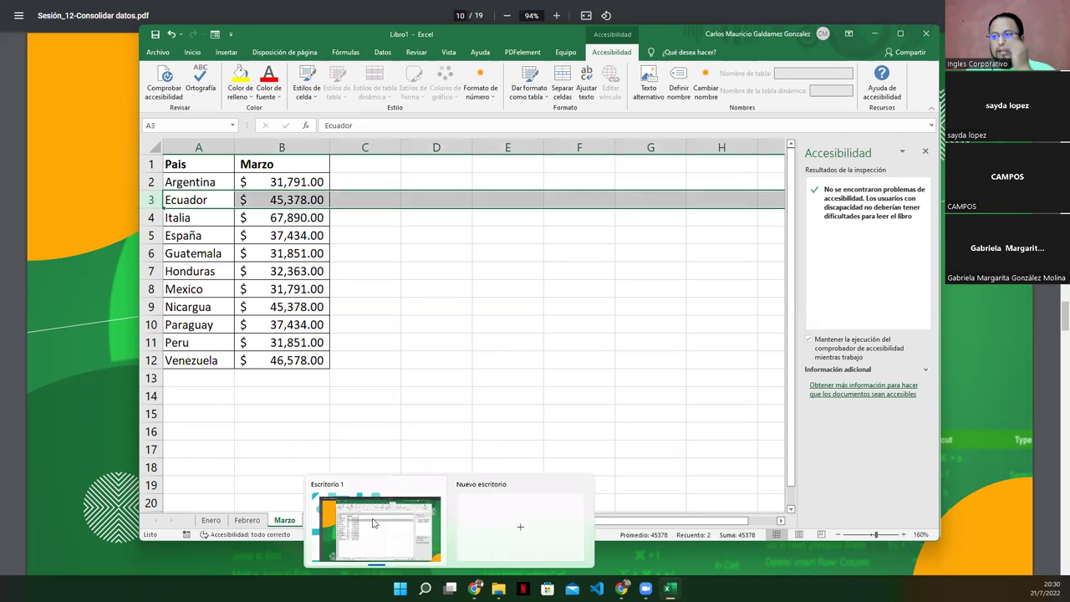
click(333, 517)
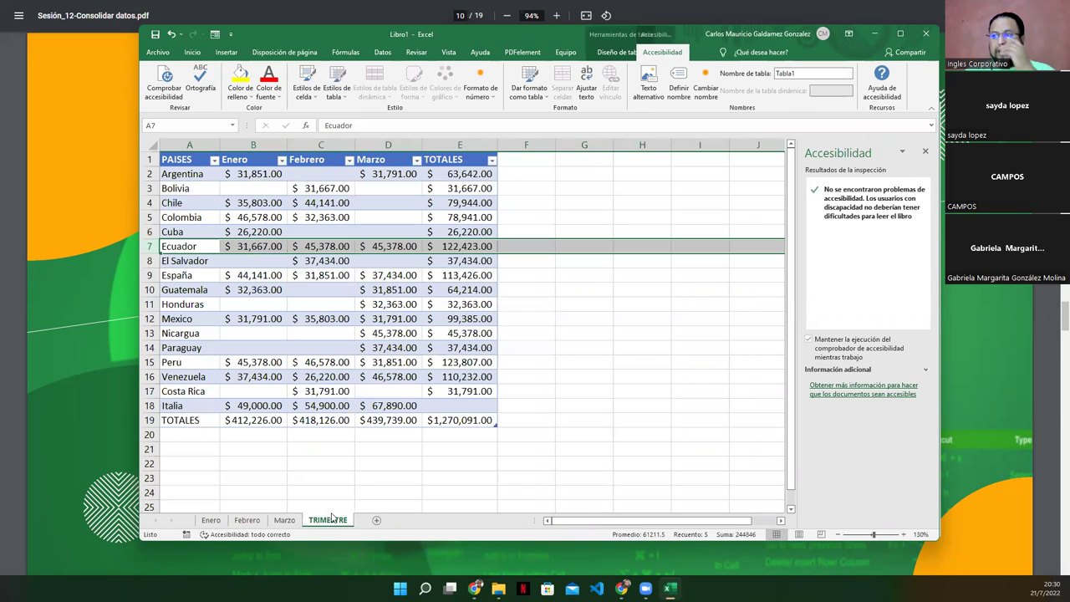
Step: Compare El Salvador's consolidated row with the Febrero, Marzo and Enero sheets
click(149, 261)
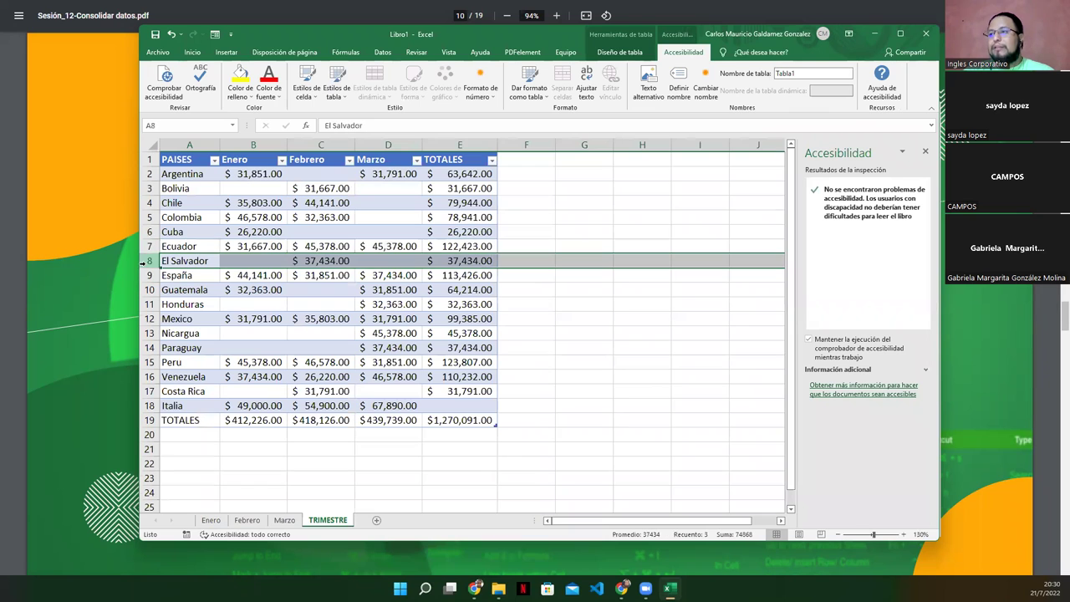
click(246, 520)
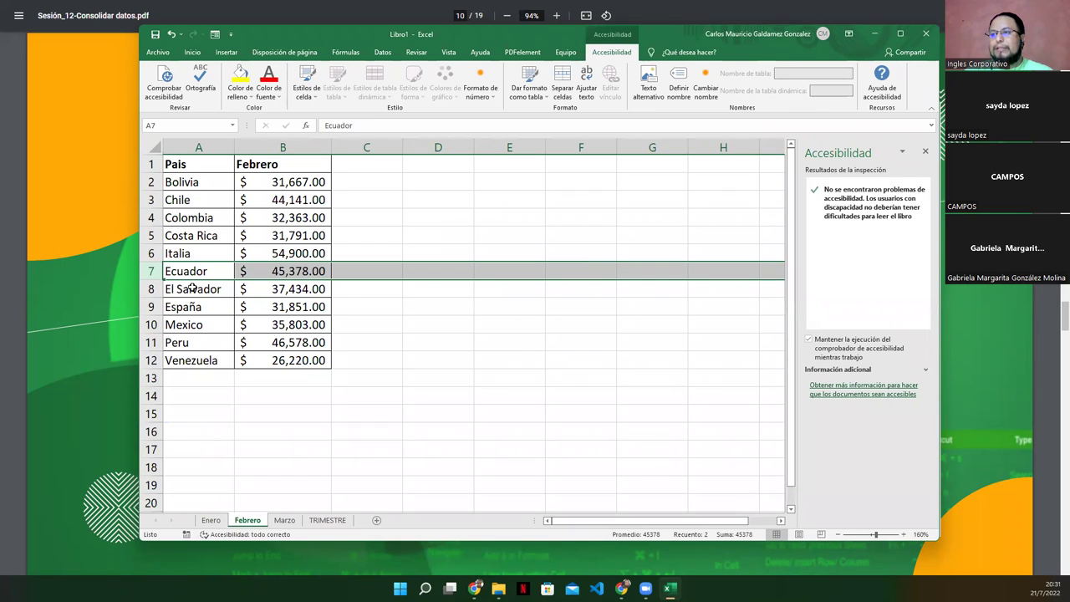
click(150, 289)
click(284, 520)
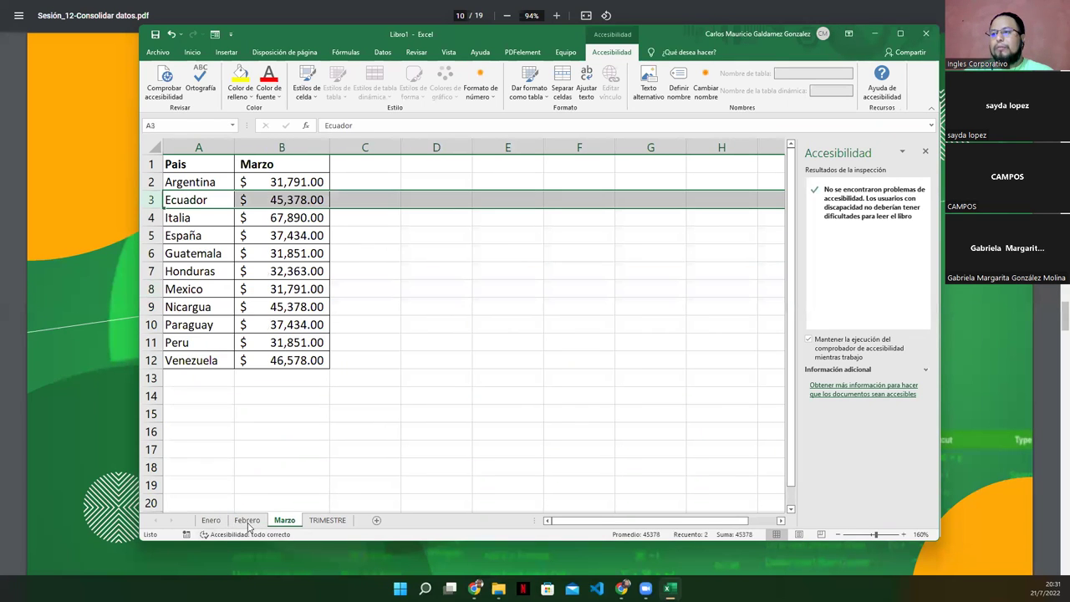
click(211, 520)
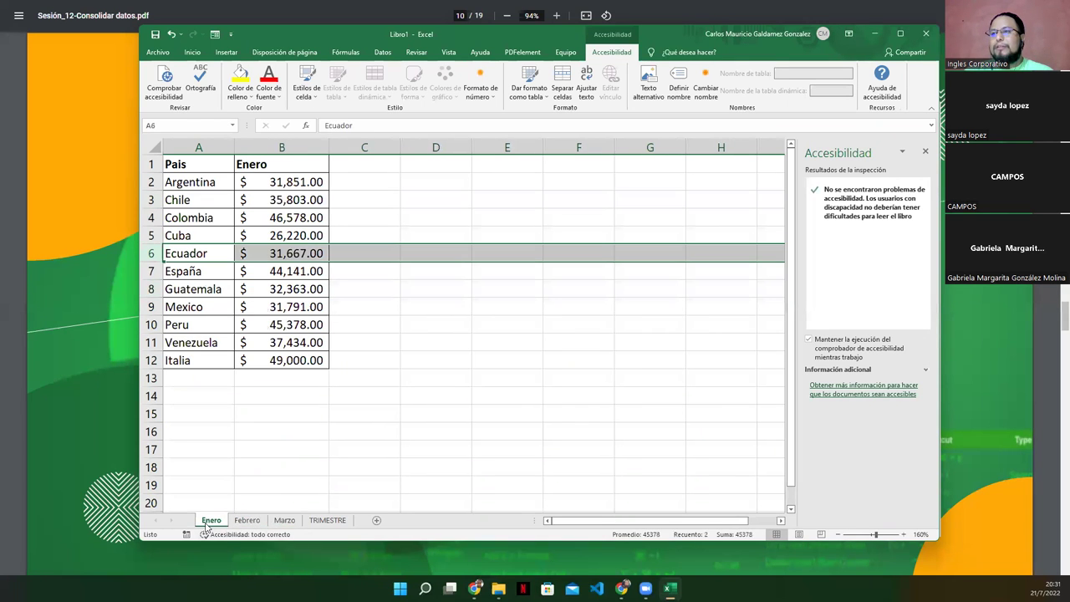
click(328, 520)
Step: Compare España's consolidated row with its rows on Enero, Febrero and Marzo
click(151, 275)
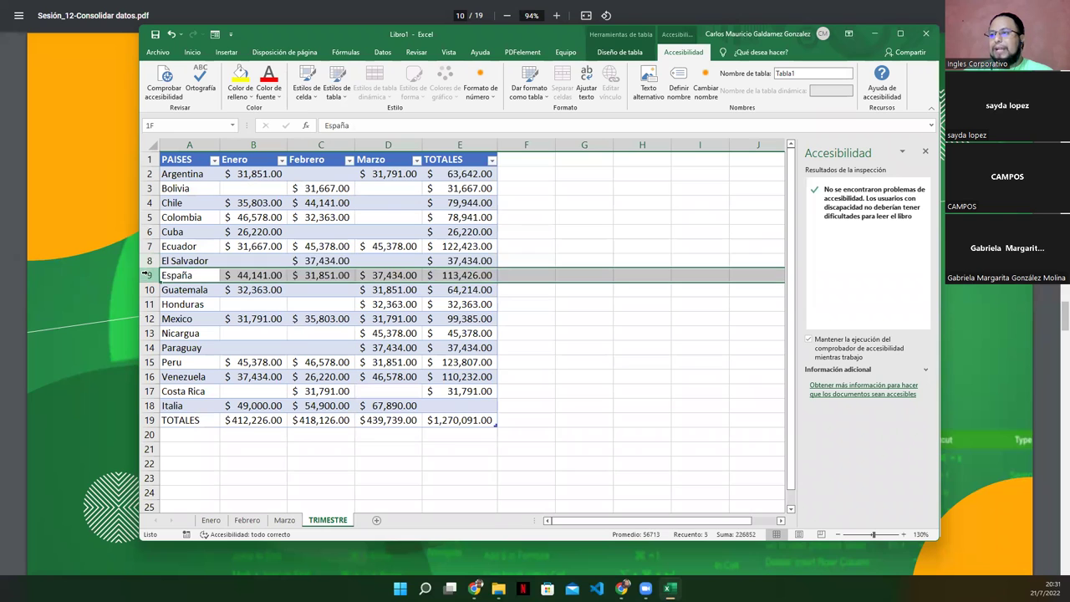
click(209, 521)
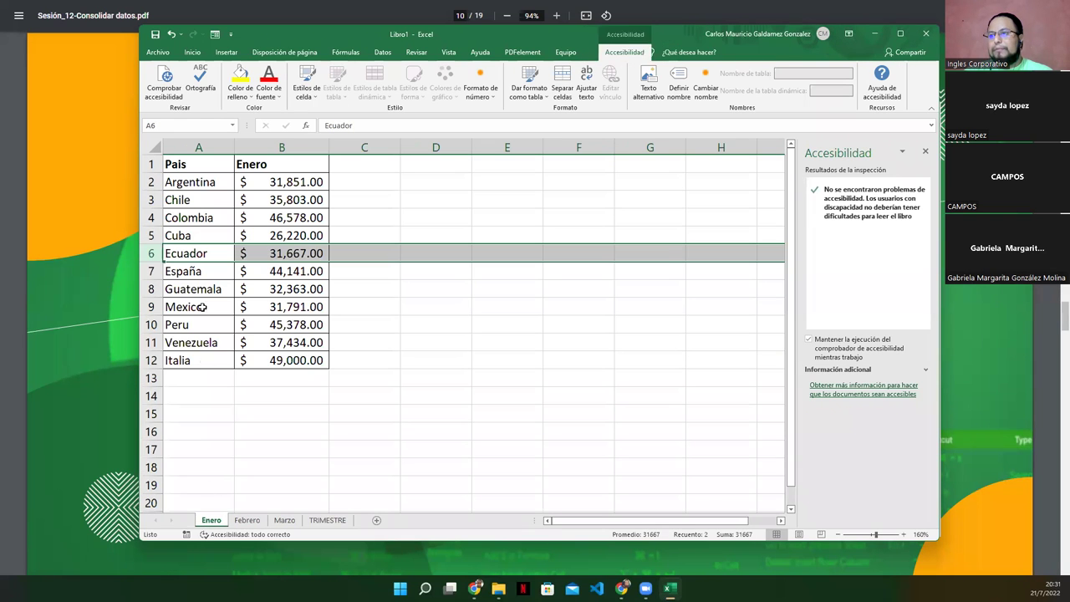
click(151, 271)
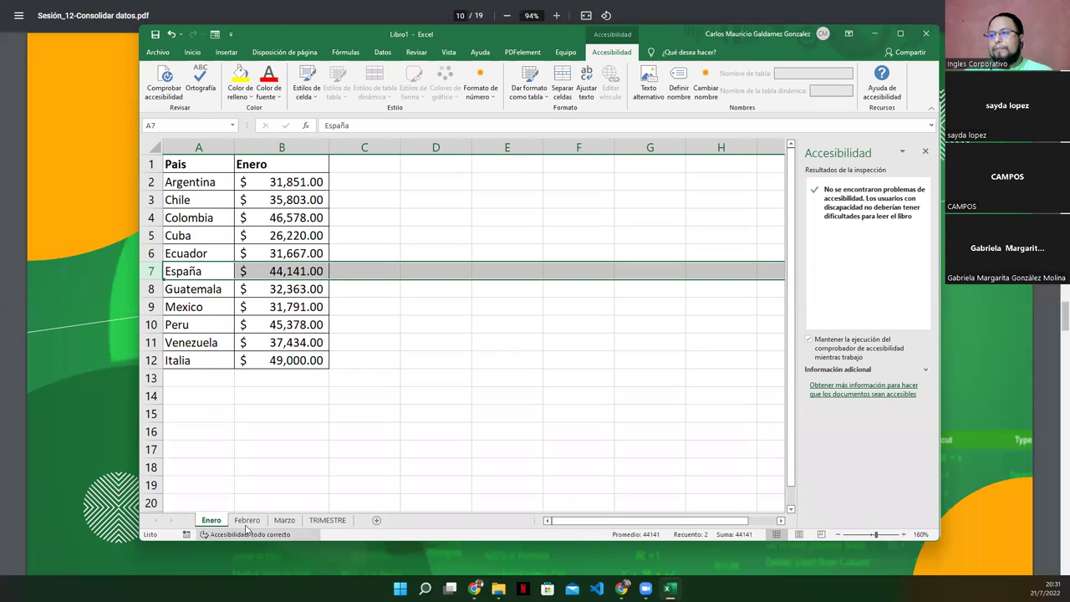
click(246, 520)
click(151, 306)
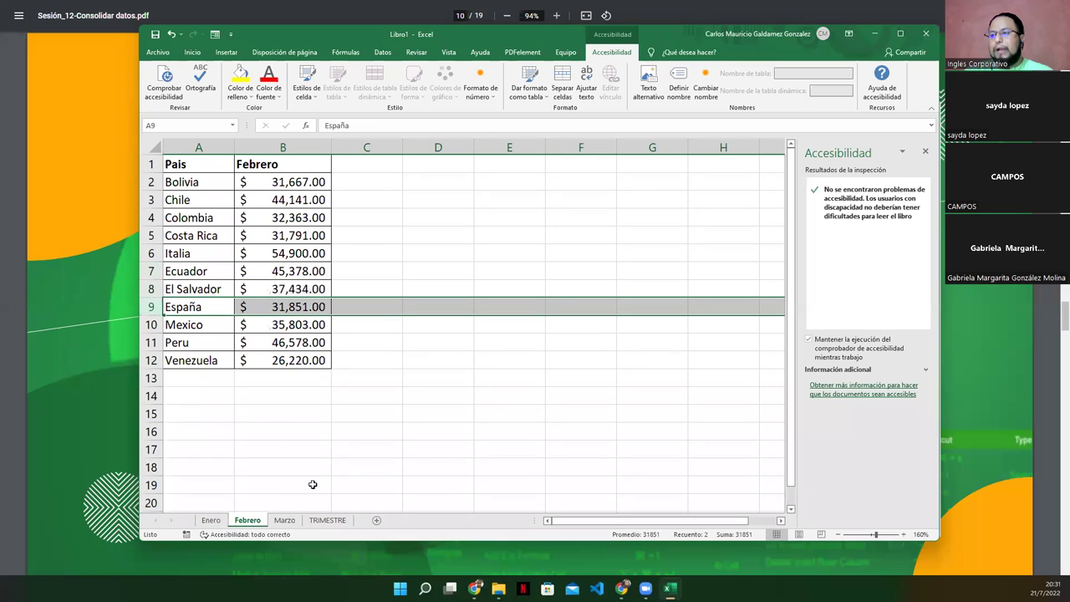
click(284, 520)
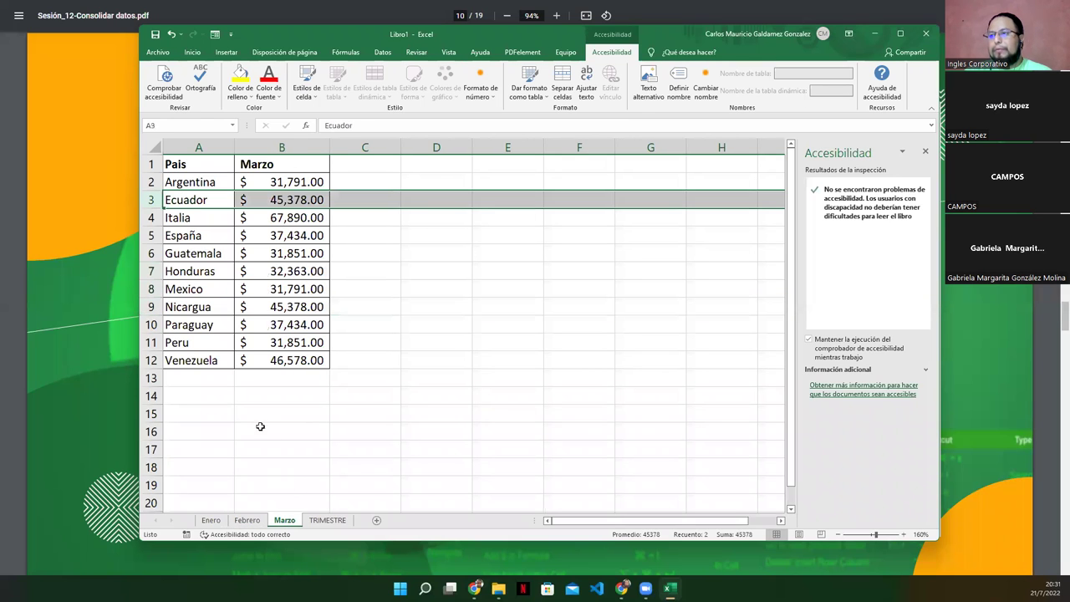
click(149, 237)
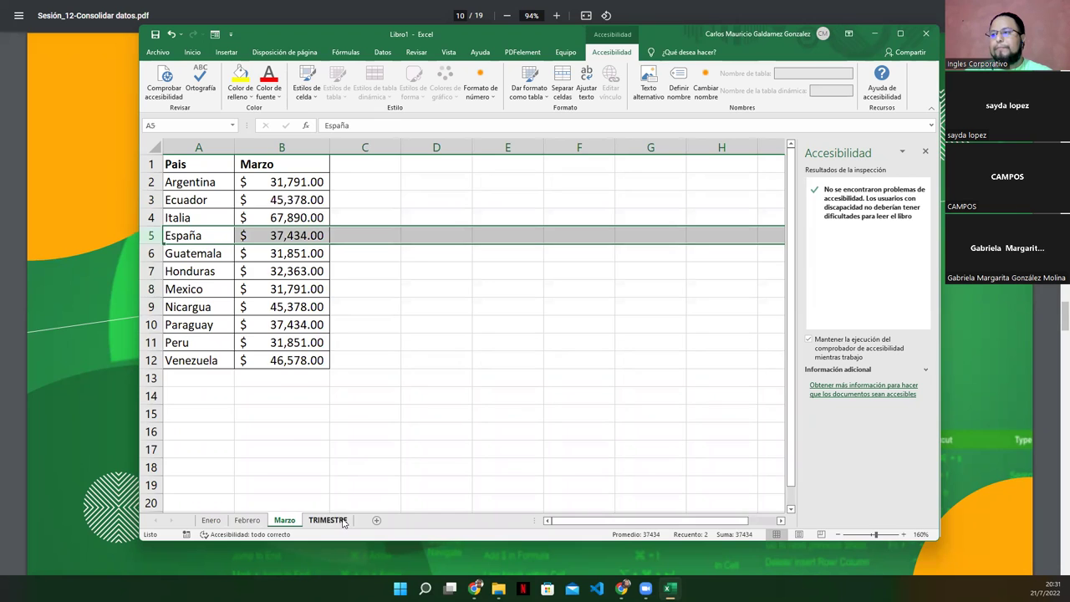
click(341, 521)
Step: Compare Guatemala's consolidated row with its entries on Enero and Marzo
click(149, 289)
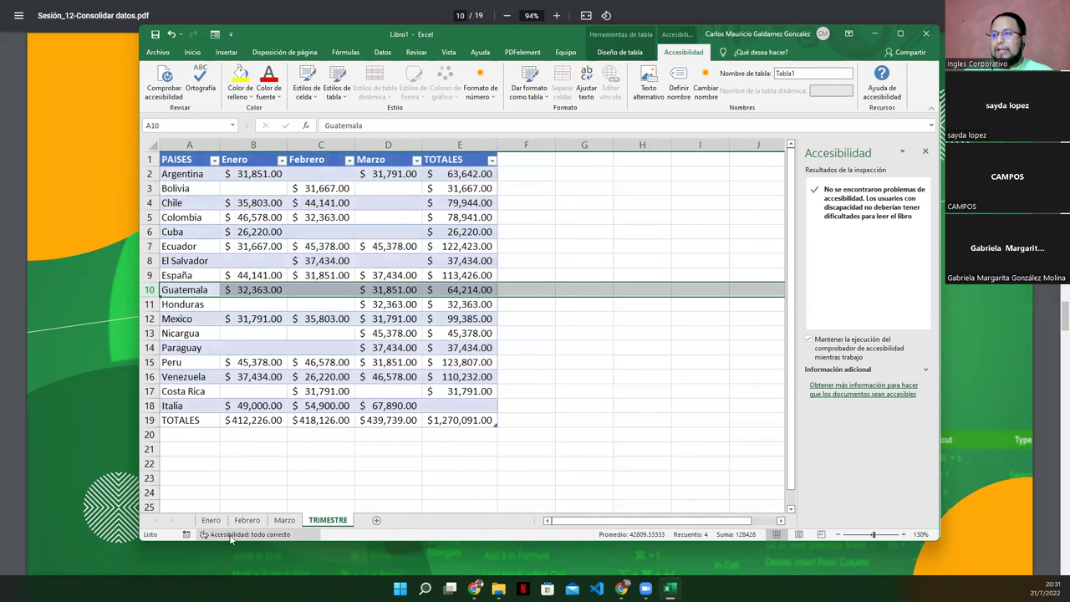
click(210, 520)
click(205, 293)
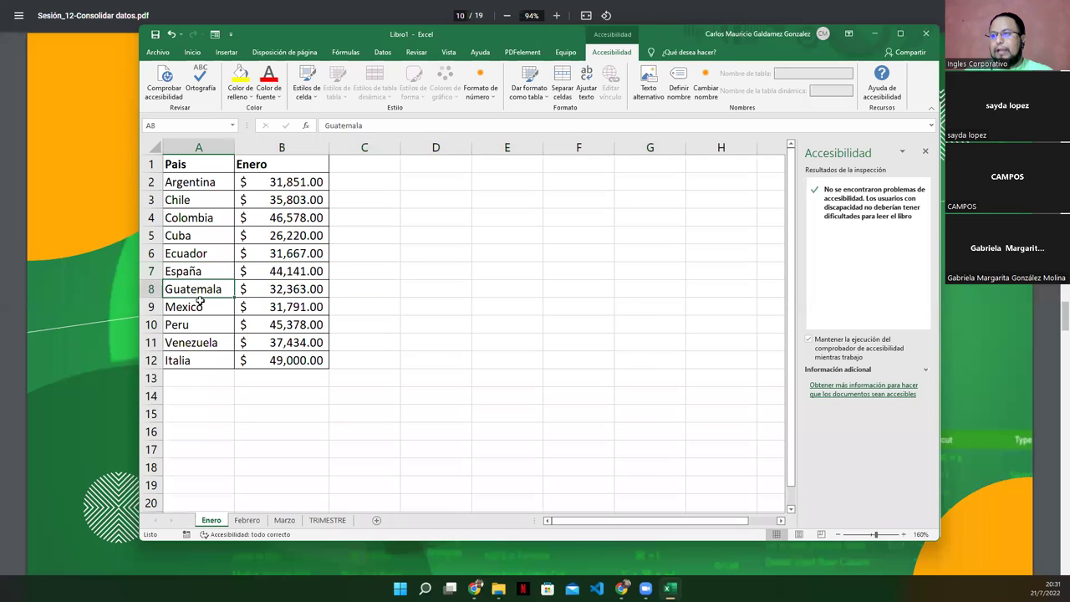
click(247, 520)
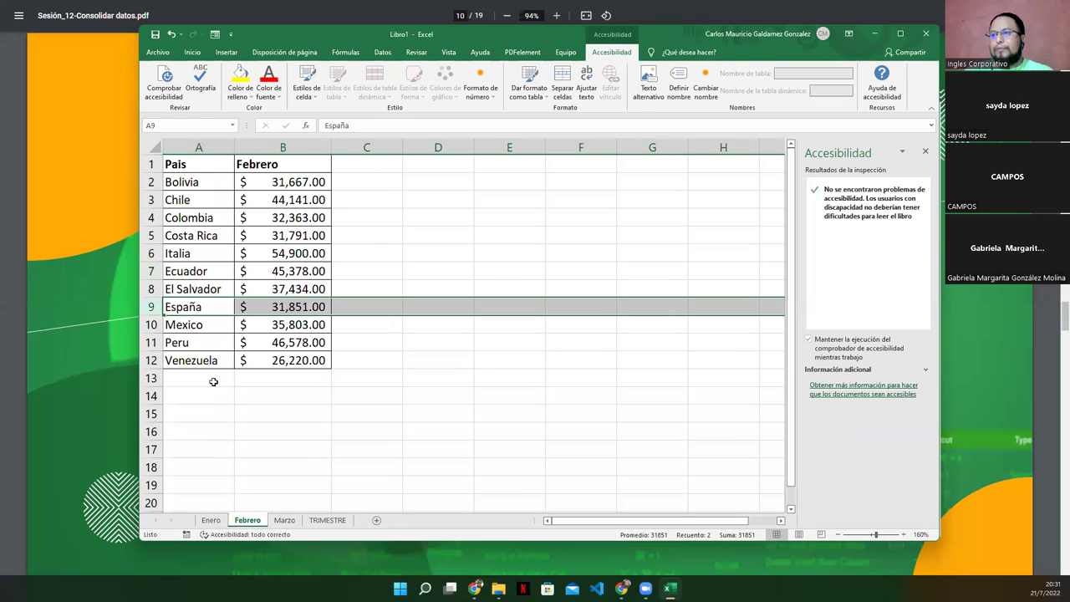
click(278, 521)
click(188, 254)
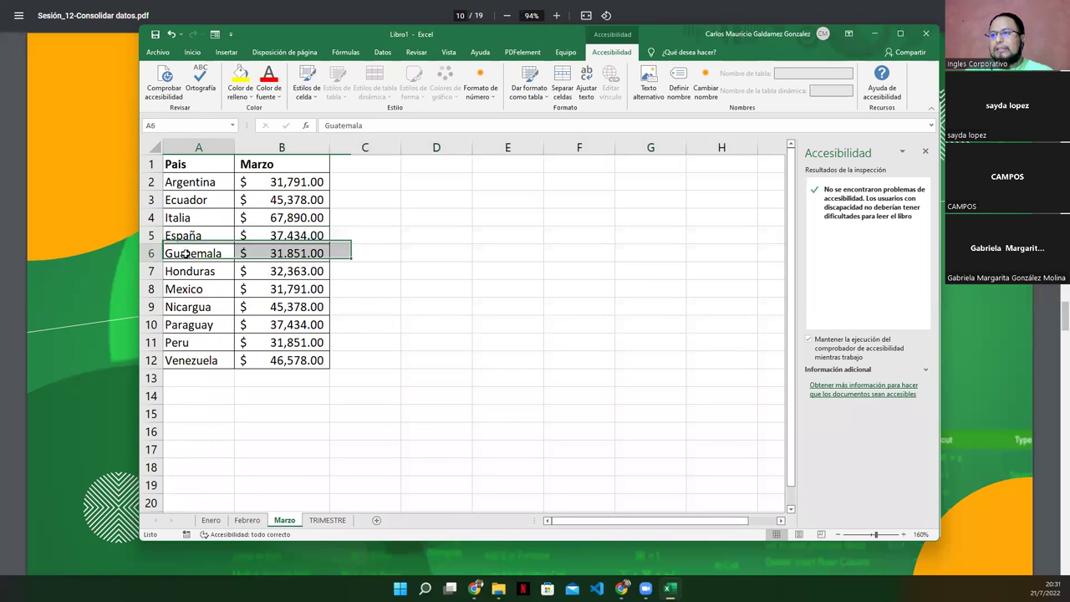
click(343, 524)
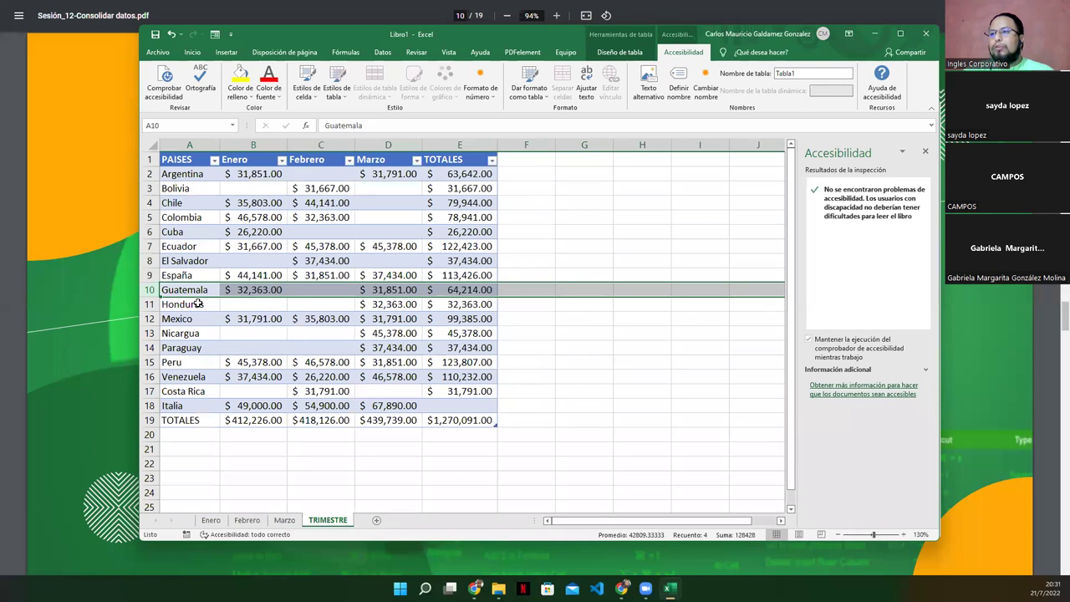
Step: Check Honduras's consolidated row against the Marzo, Febrero and Enero sheets
click(198, 303)
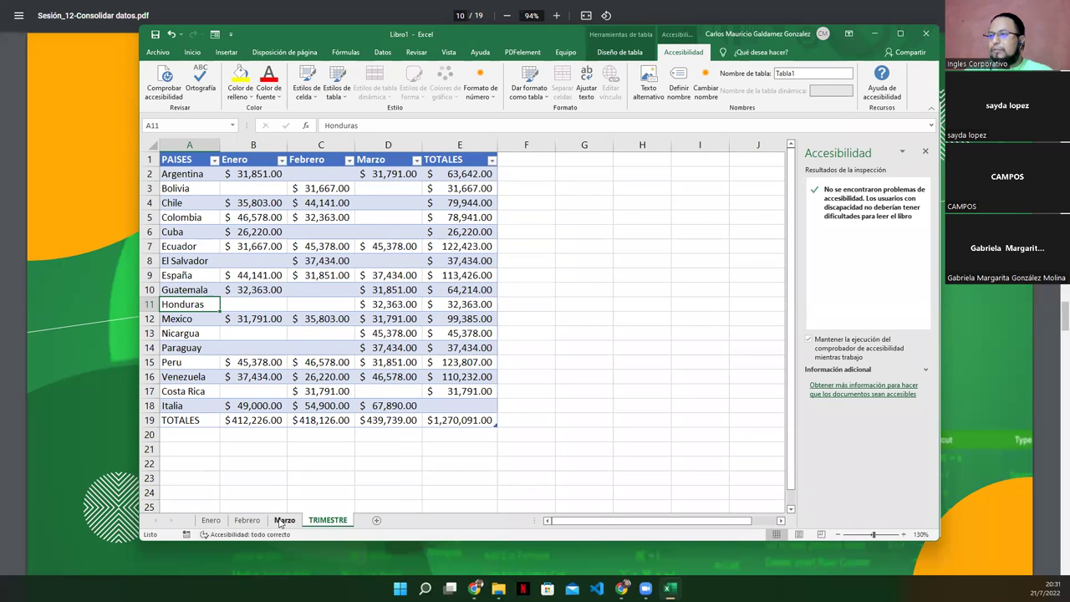
click(281, 522)
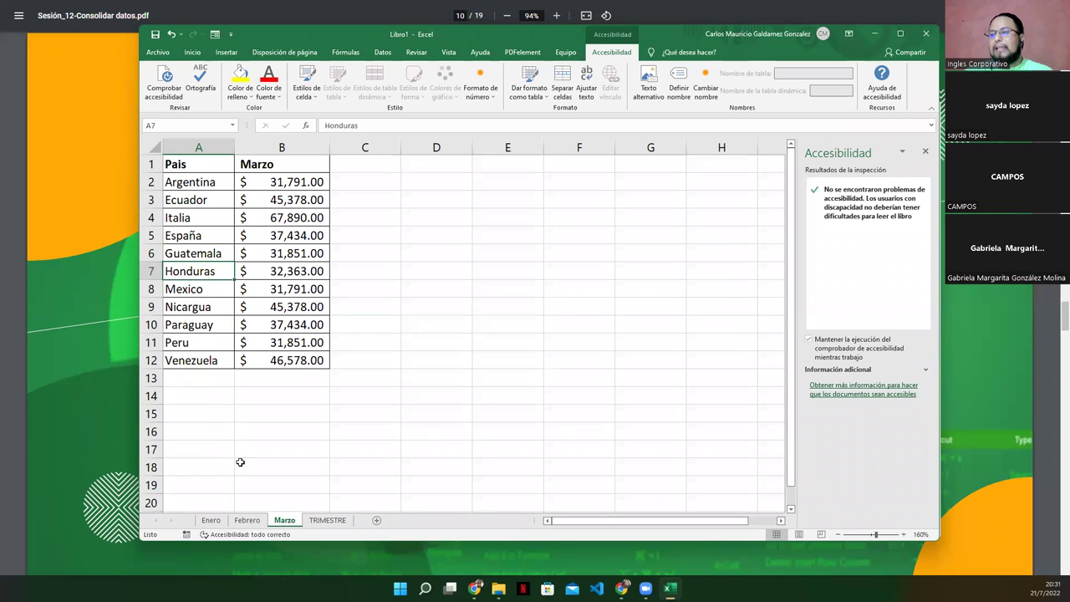
click(235, 521)
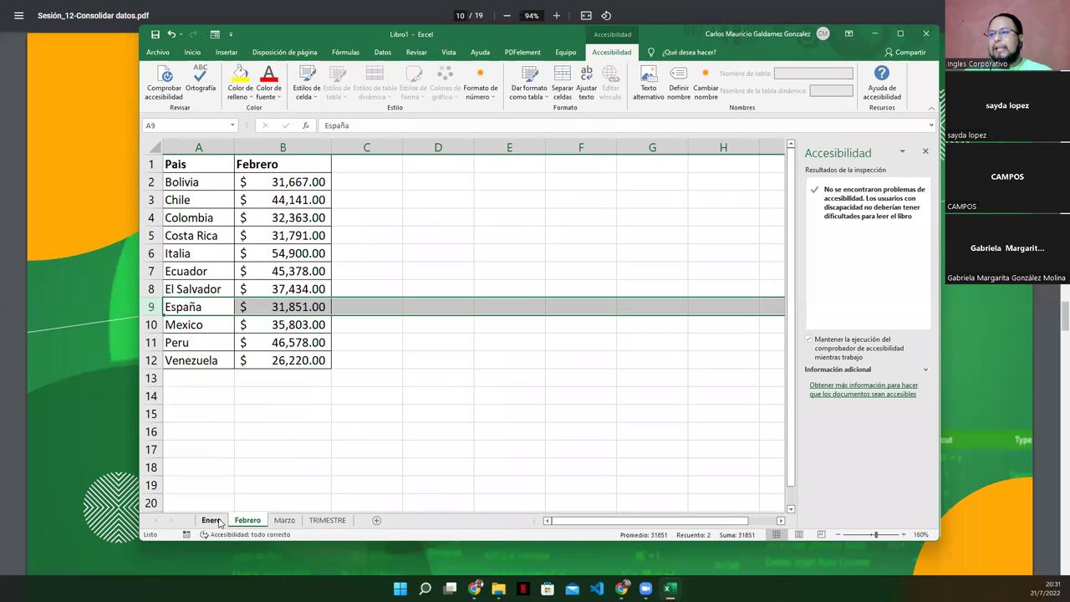
click(211, 520)
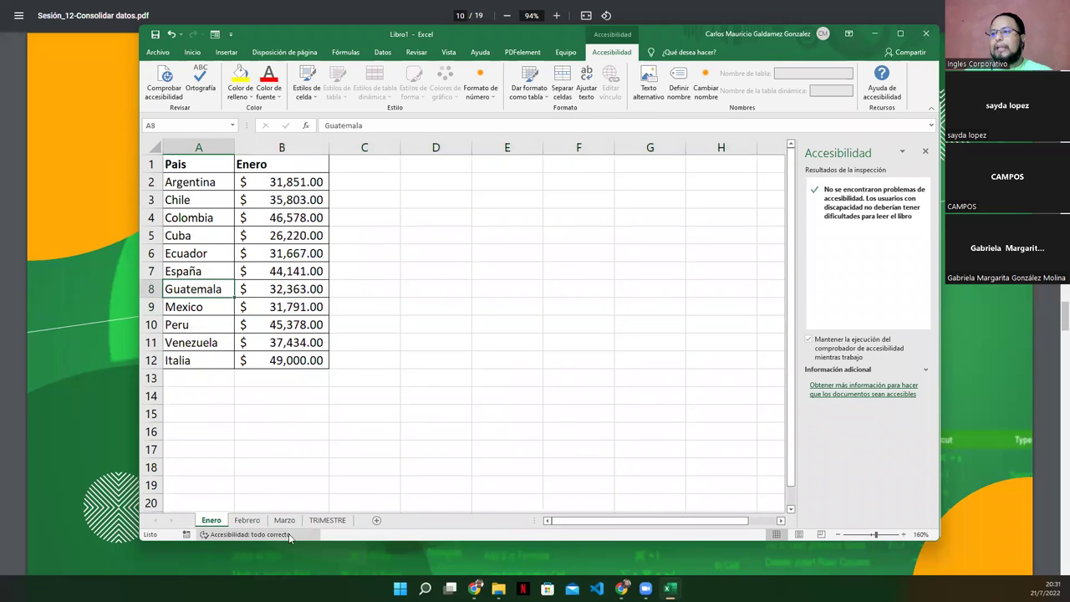
click(327, 520)
Step: Compare Mexico's consolidated row with its Enero, Febrero and Marzo values
click(149, 319)
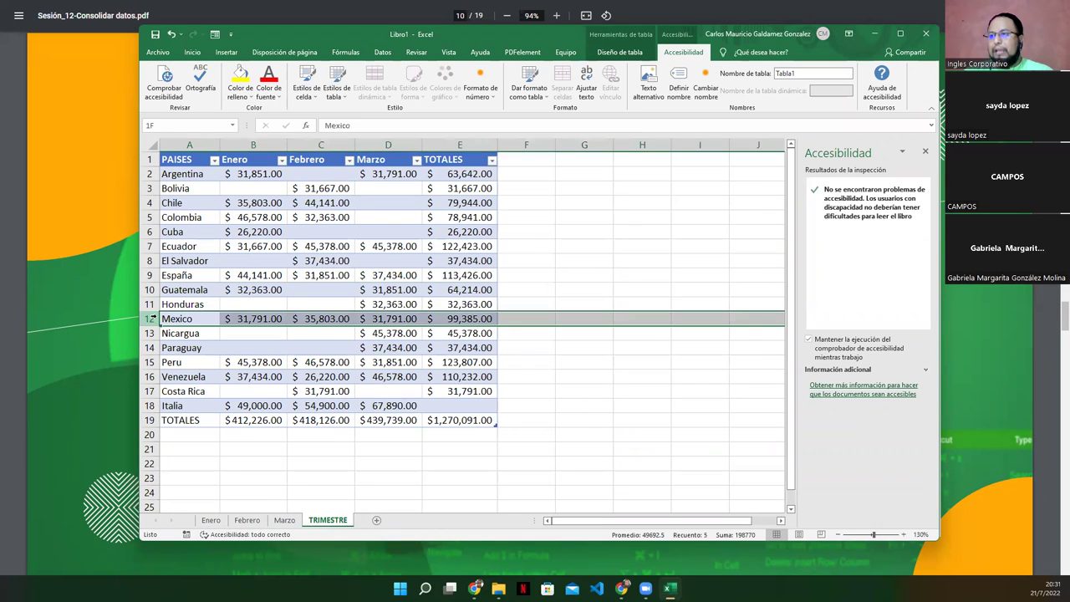
click(220, 520)
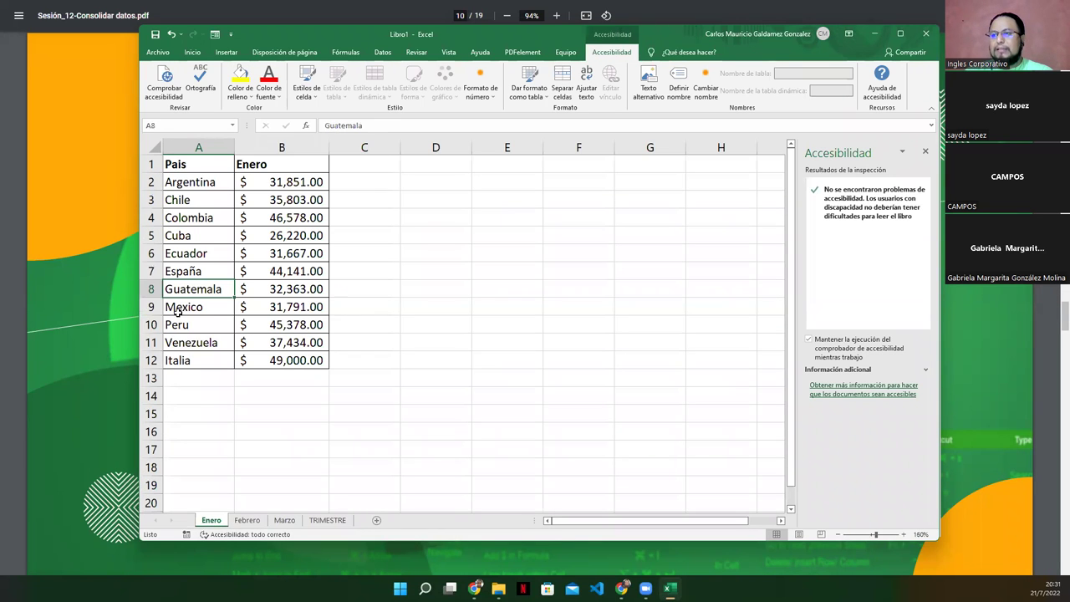
click(246, 520)
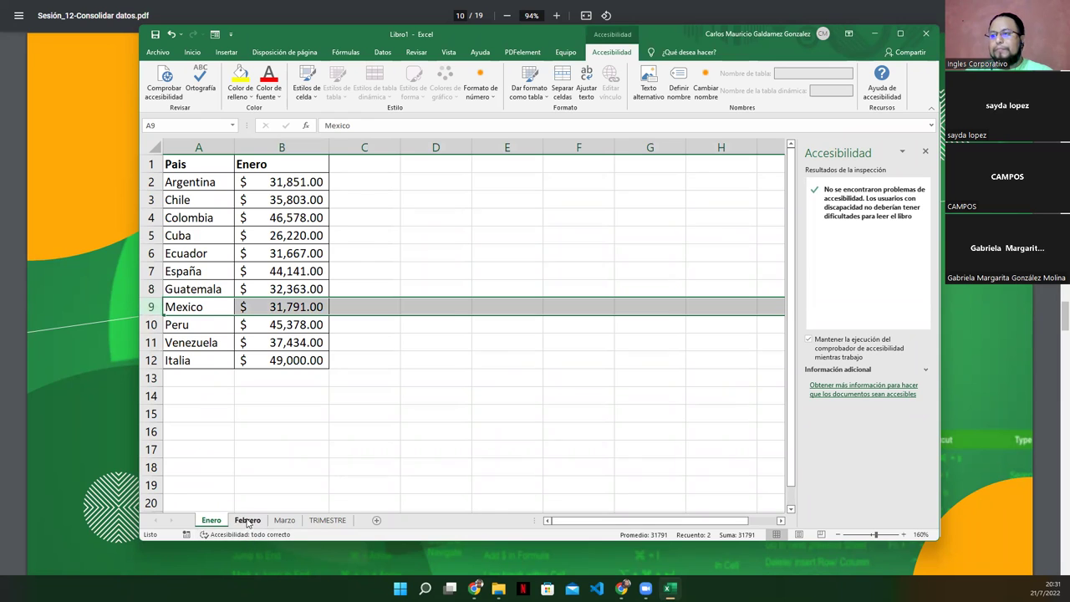
click(152, 324)
click(284, 520)
click(150, 290)
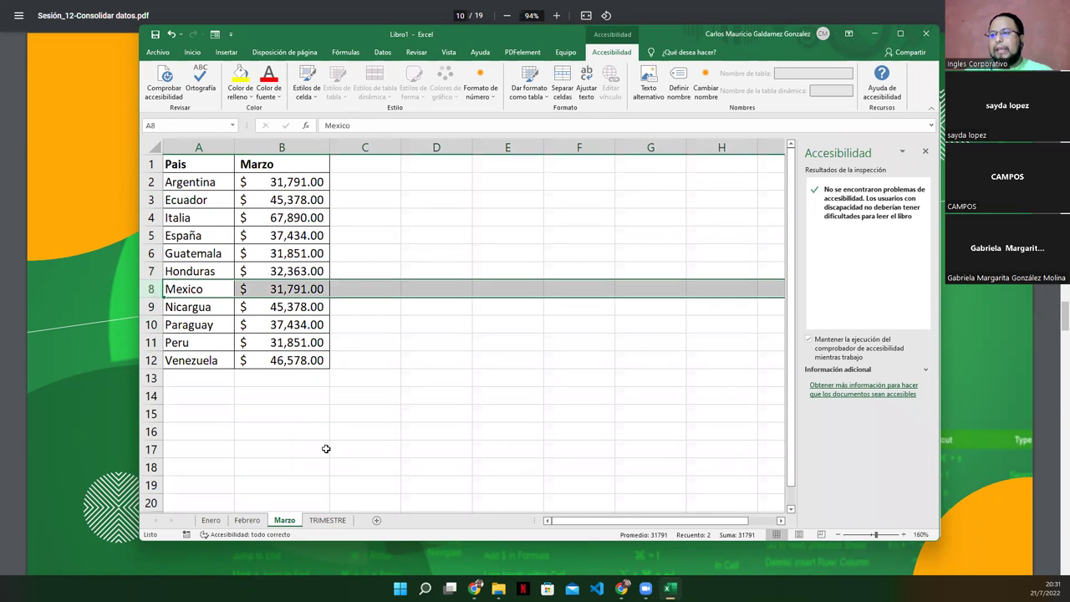
click(325, 522)
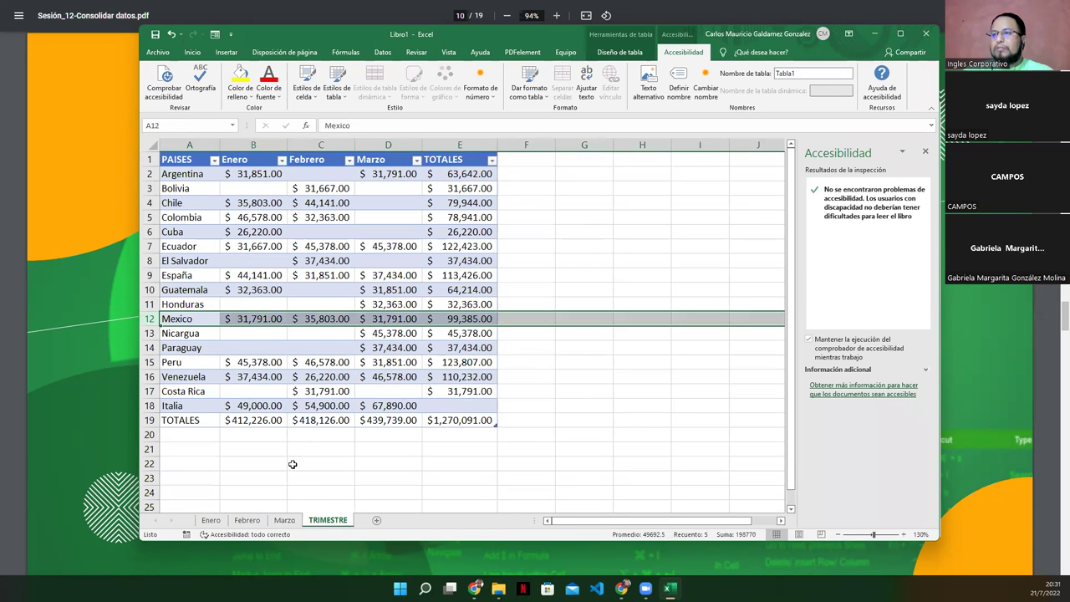
Step: Compare the Nicargua row with its March value and the other monthly sheets
click(146, 332)
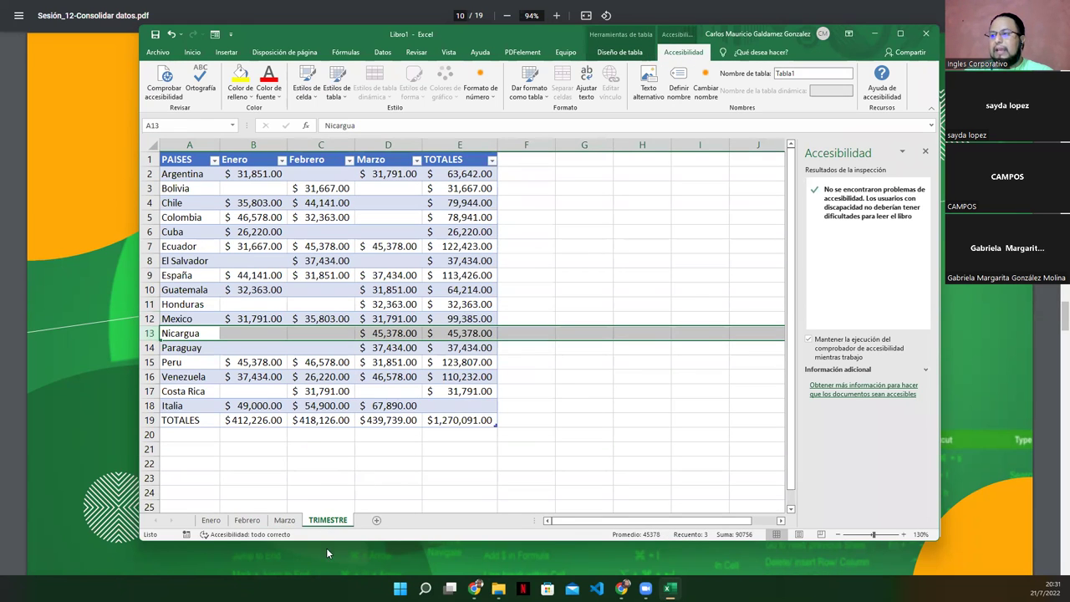
click(284, 520)
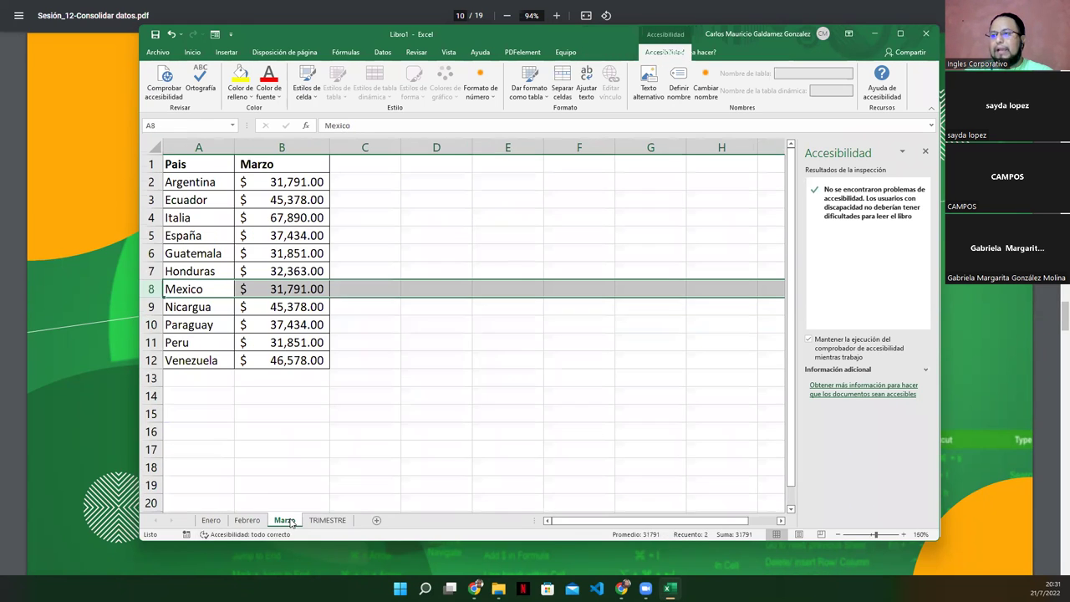
click(147, 307)
click(246, 522)
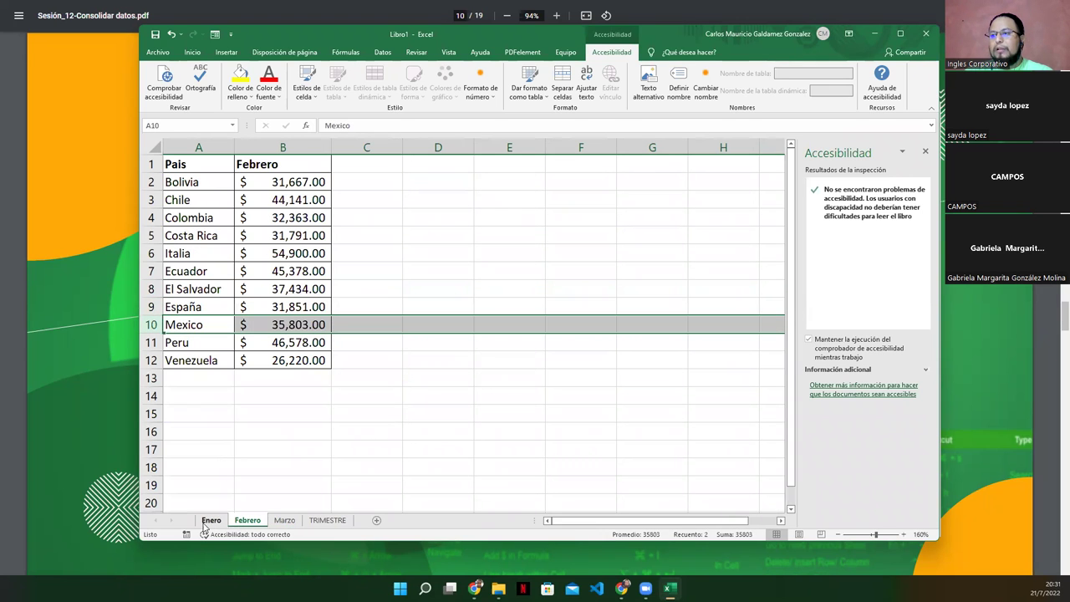
click(209, 521)
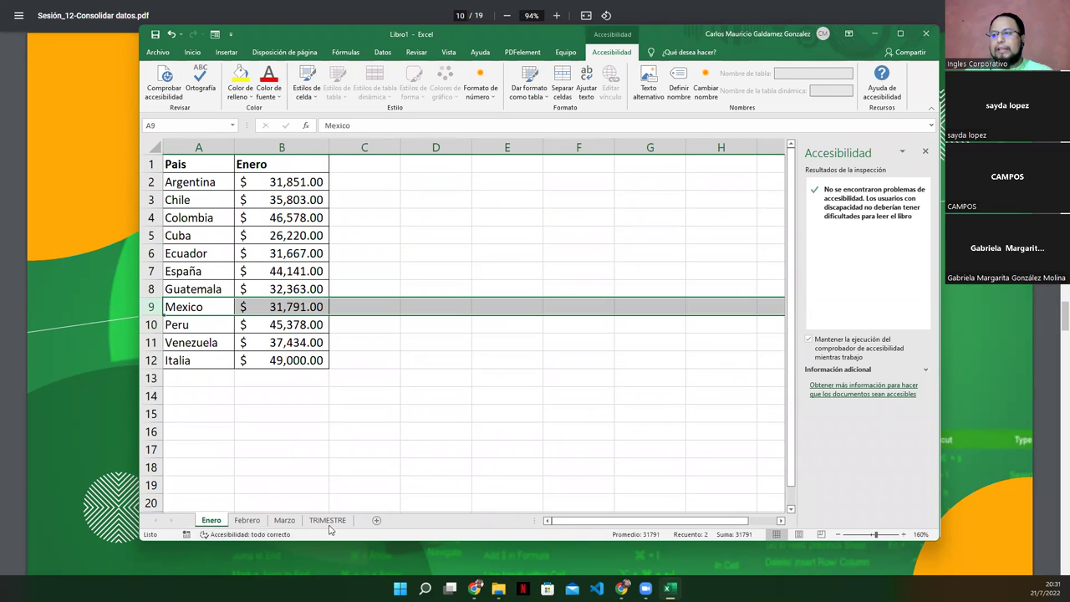
click(327, 520)
click(144, 338)
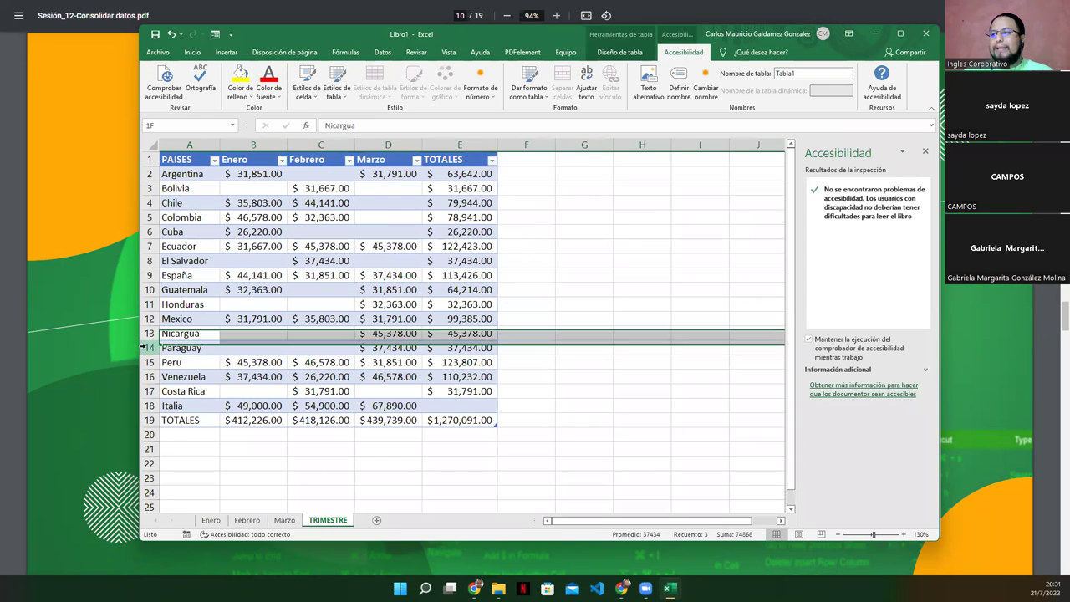
Step: Compare the Paraguay row with its March value and the other monthly sheets
click(144, 346)
click(285, 520)
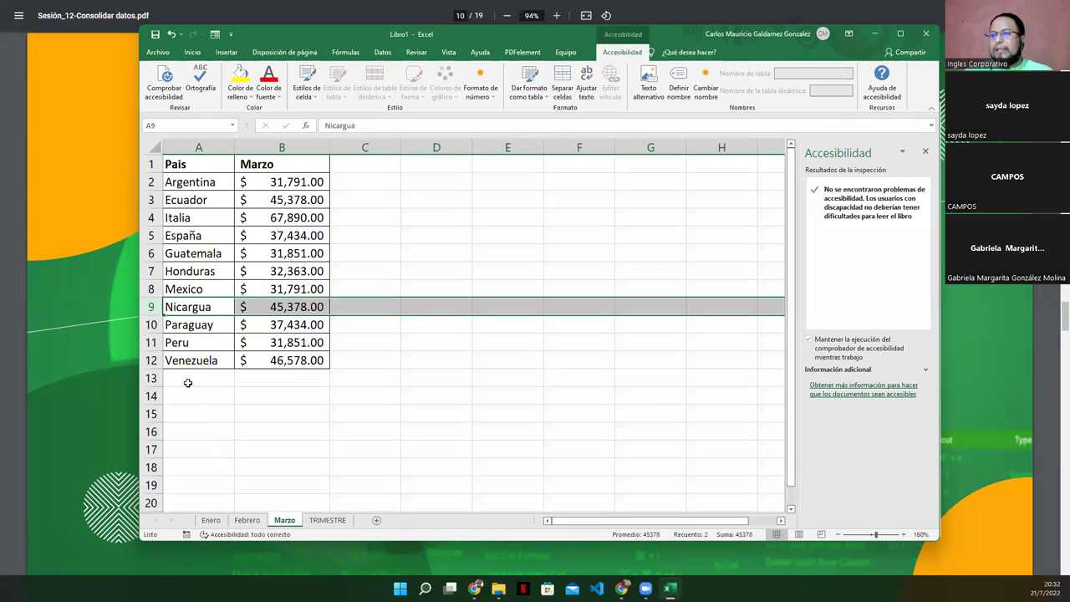
click(150, 324)
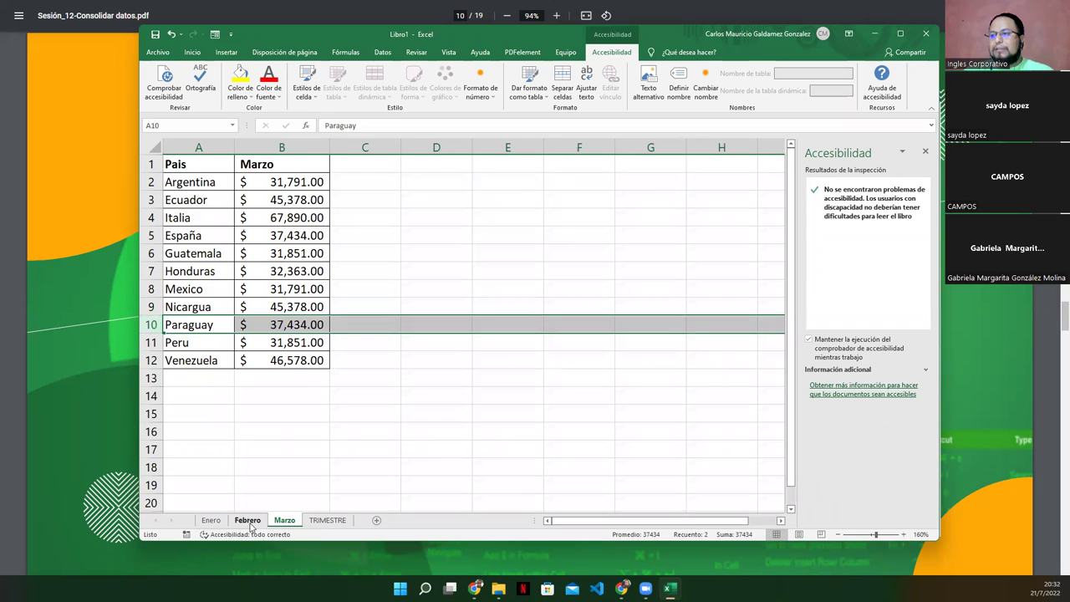
click(246, 520)
click(211, 520)
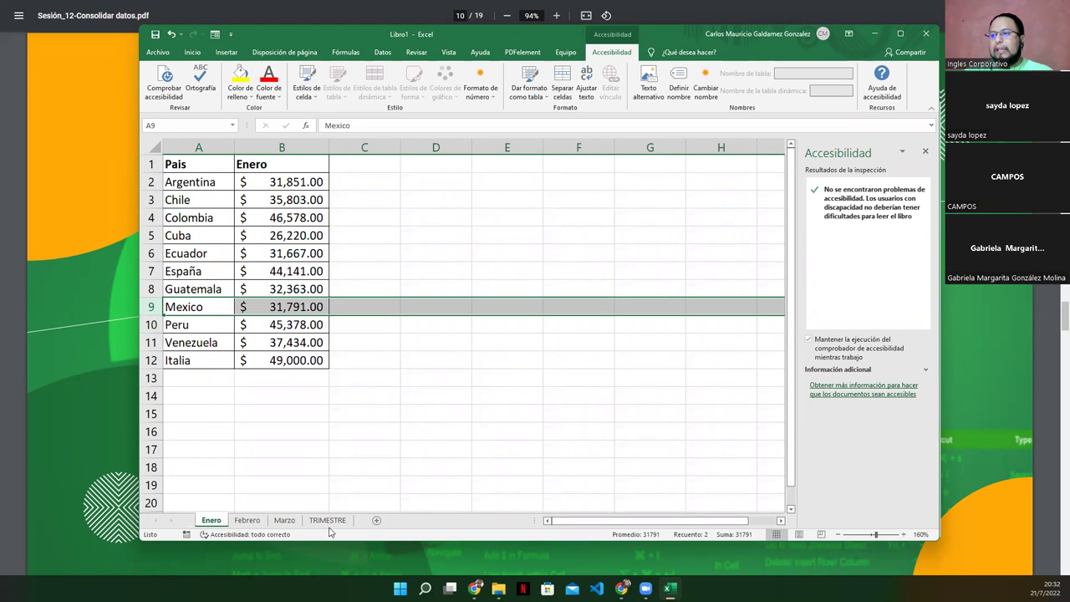
click(327, 521)
click(150, 362)
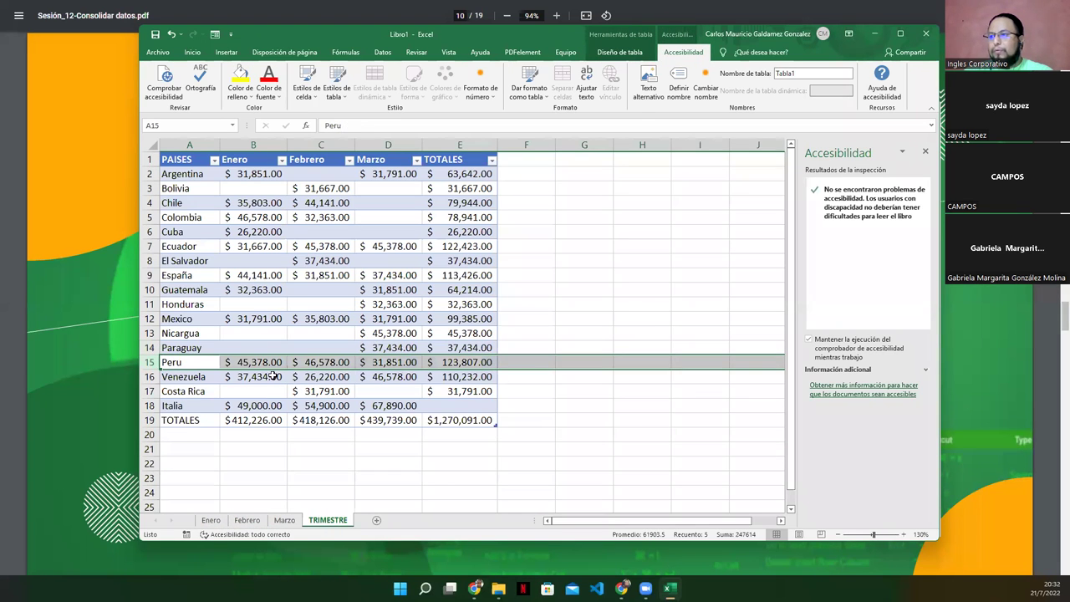
click(210, 520)
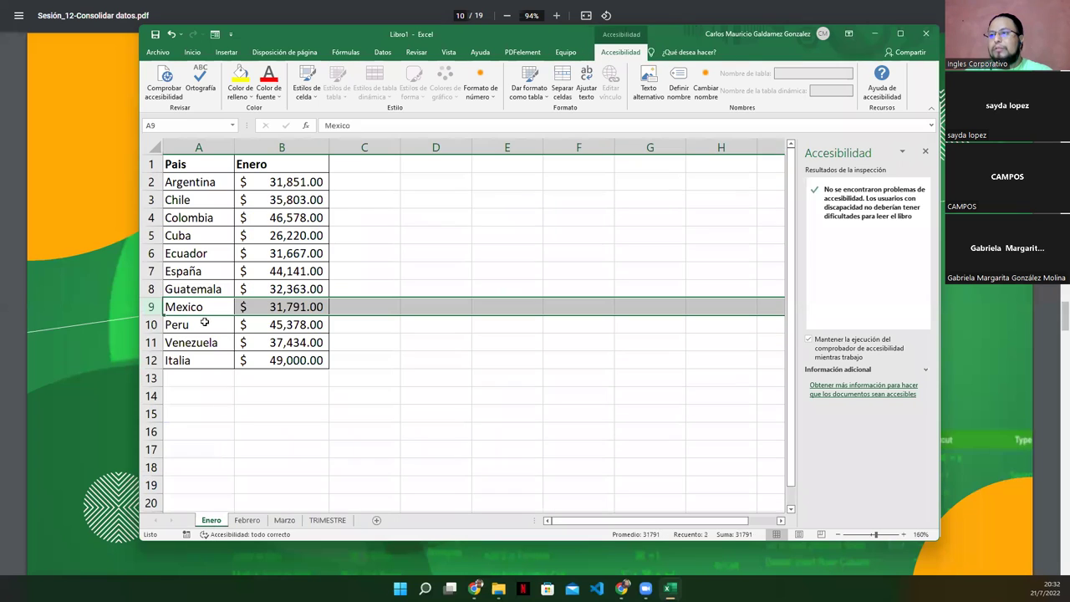
click(150, 324)
click(245, 521)
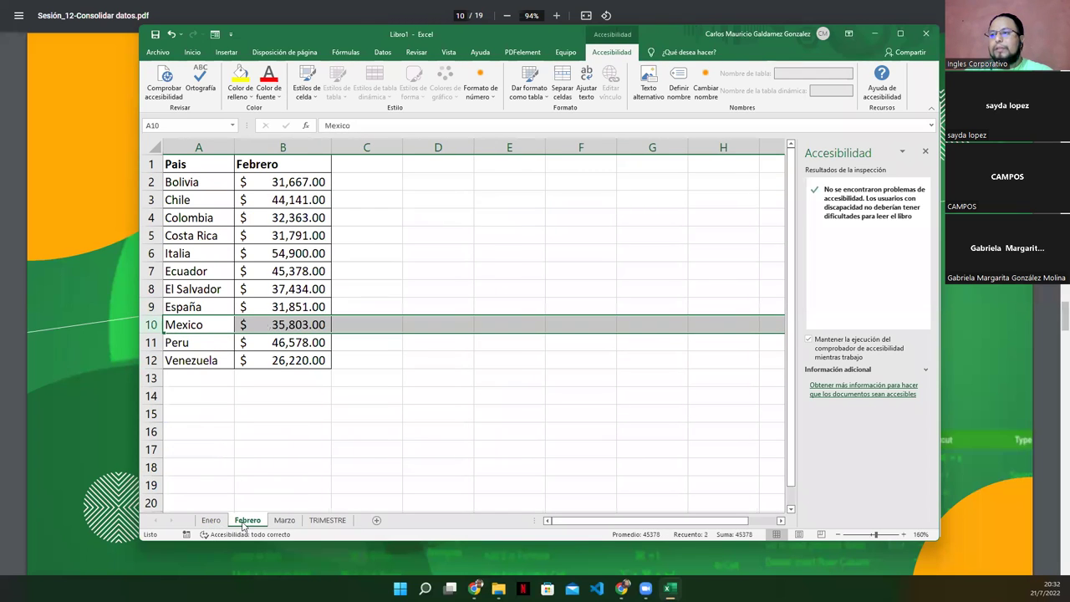
click(151, 342)
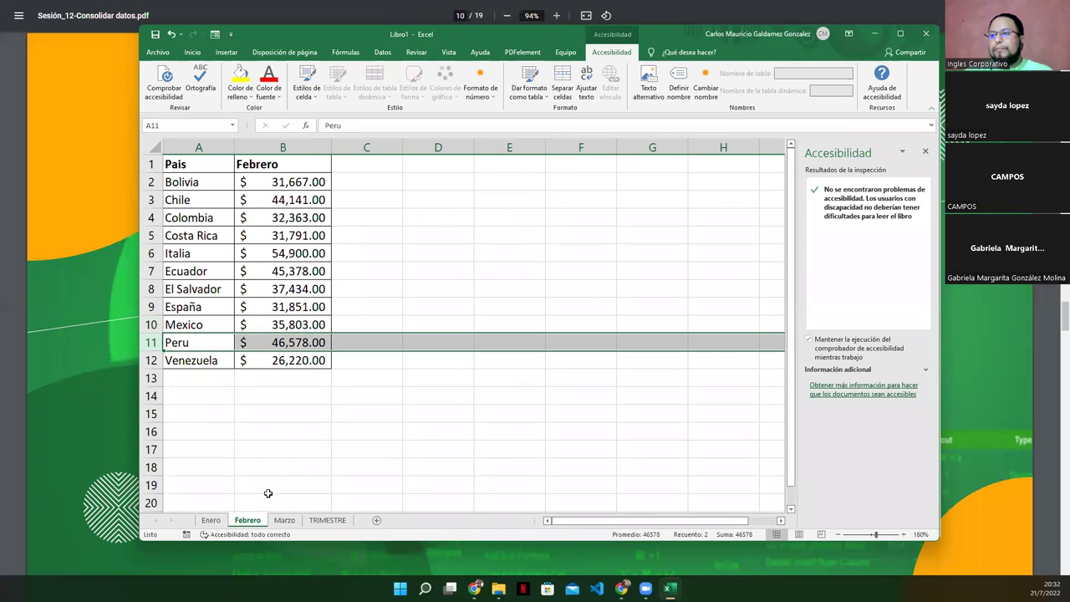
click(283, 520)
click(151, 342)
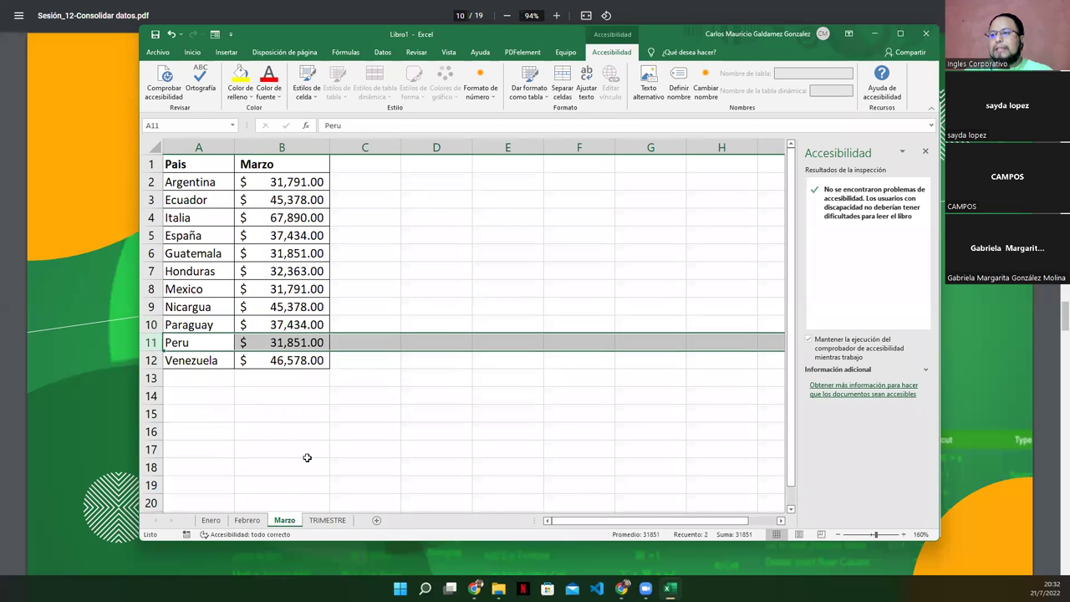
click(328, 520)
click(151, 376)
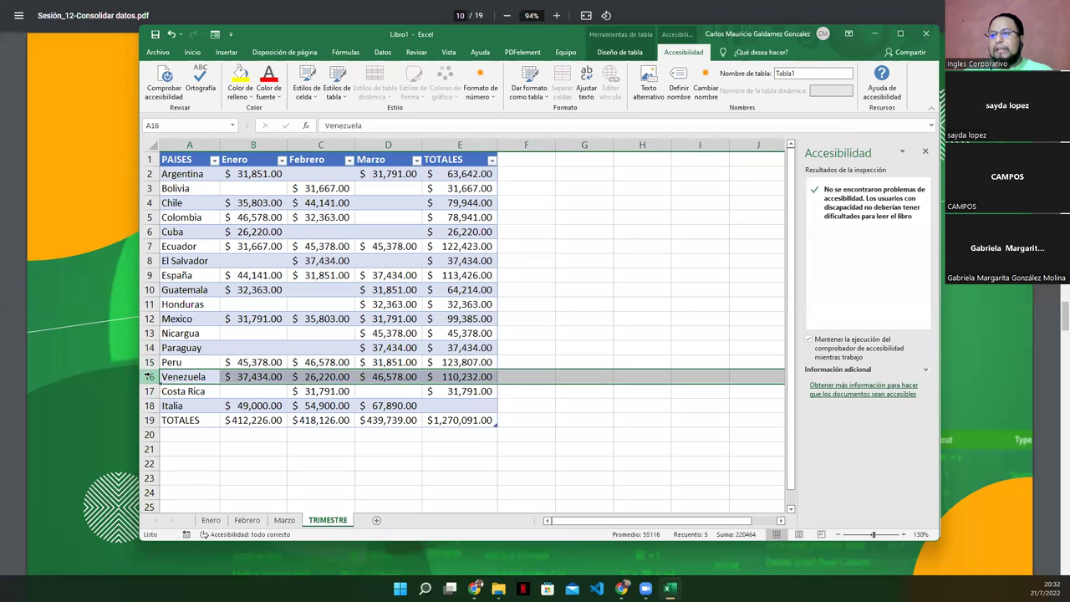
click(224, 520)
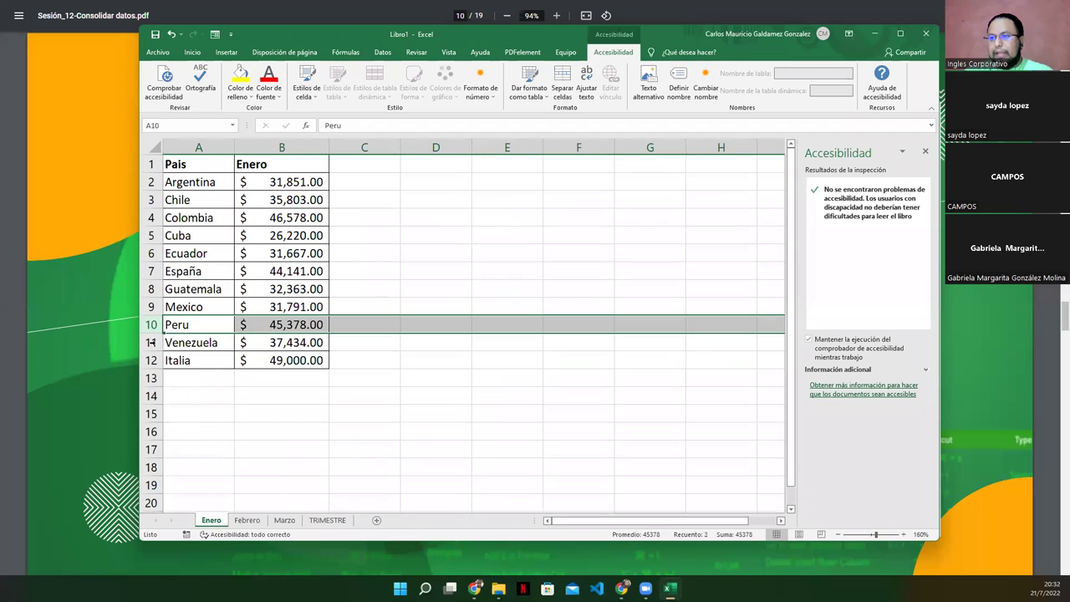
click(151, 342)
click(241, 520)
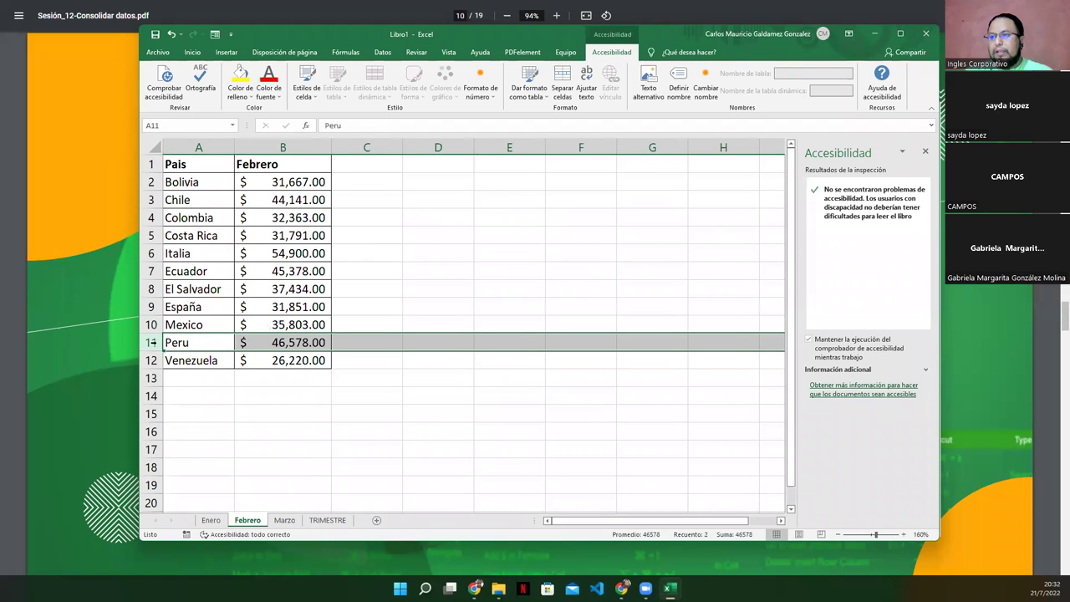
click(152, 360)
click(276, 520)
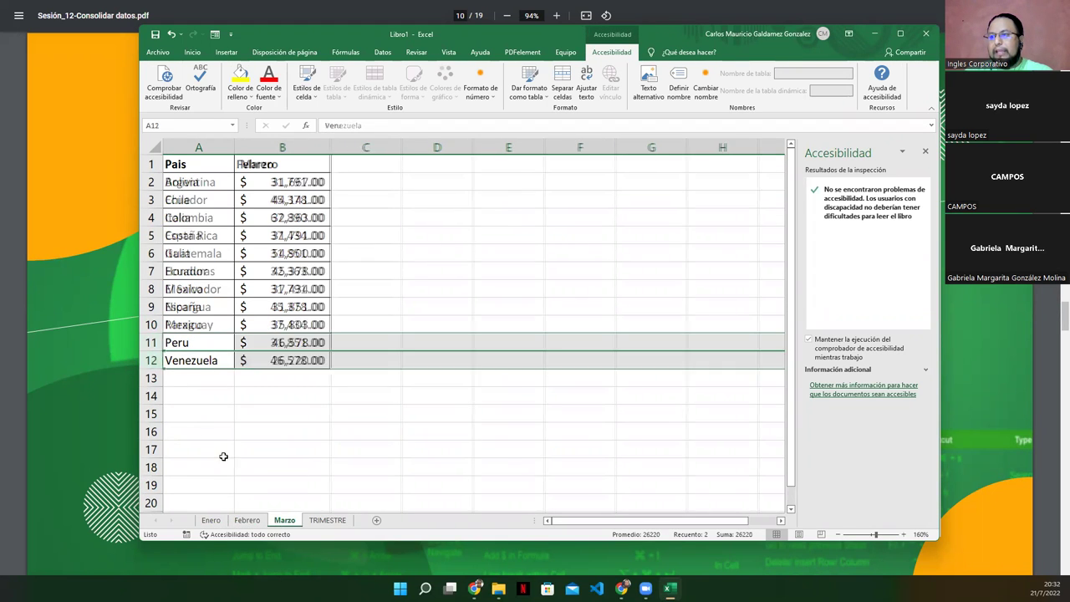
click(152, 360)
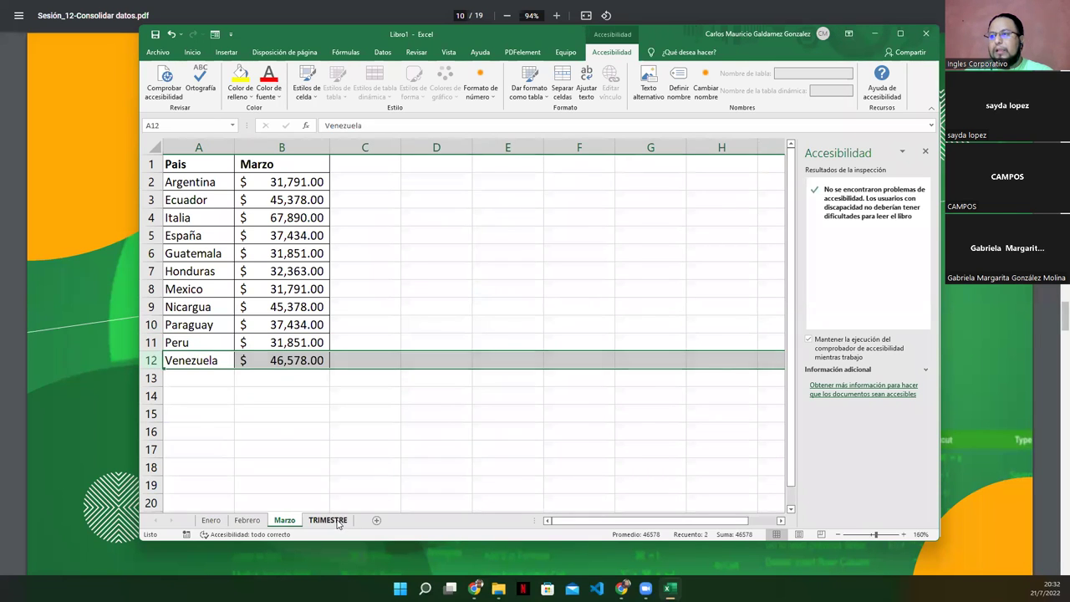
click(327, 519)
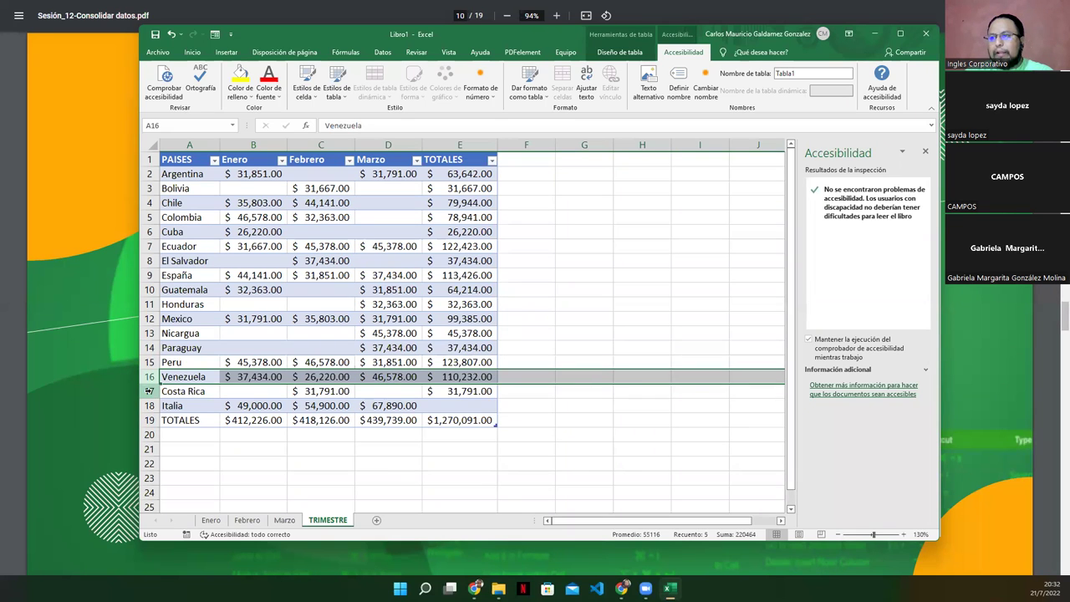
click(148, 391)
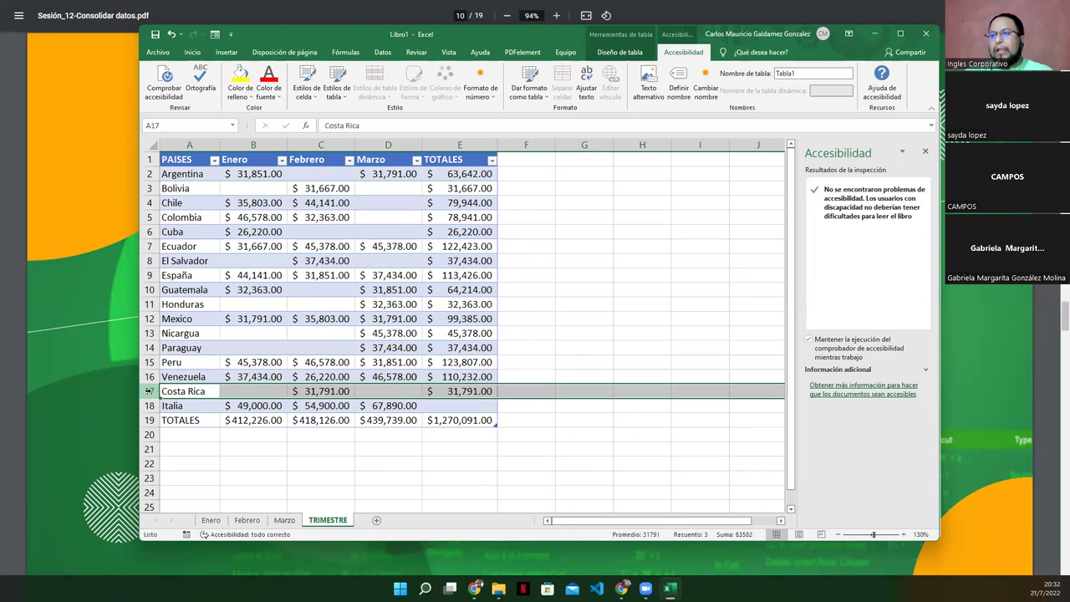
click(212, 520)
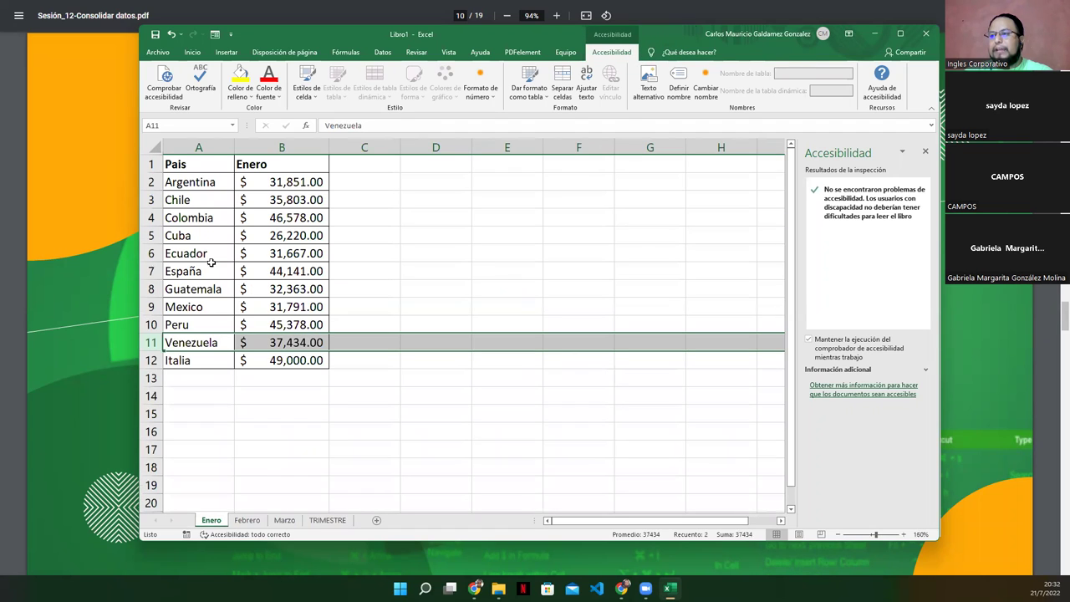
click(247, 520)
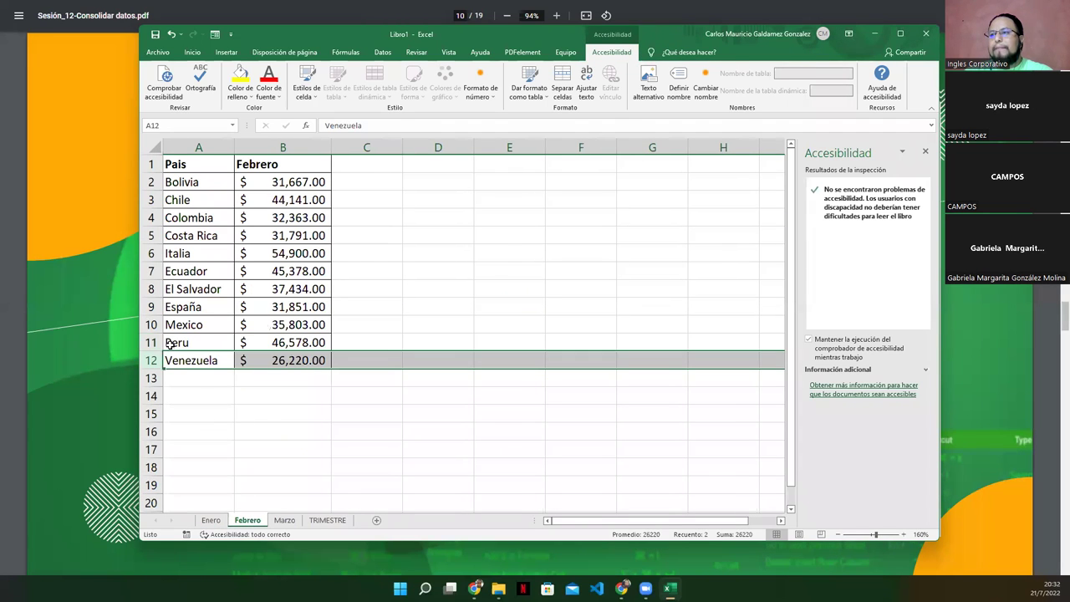
click(151, 235)
click(284, 520)
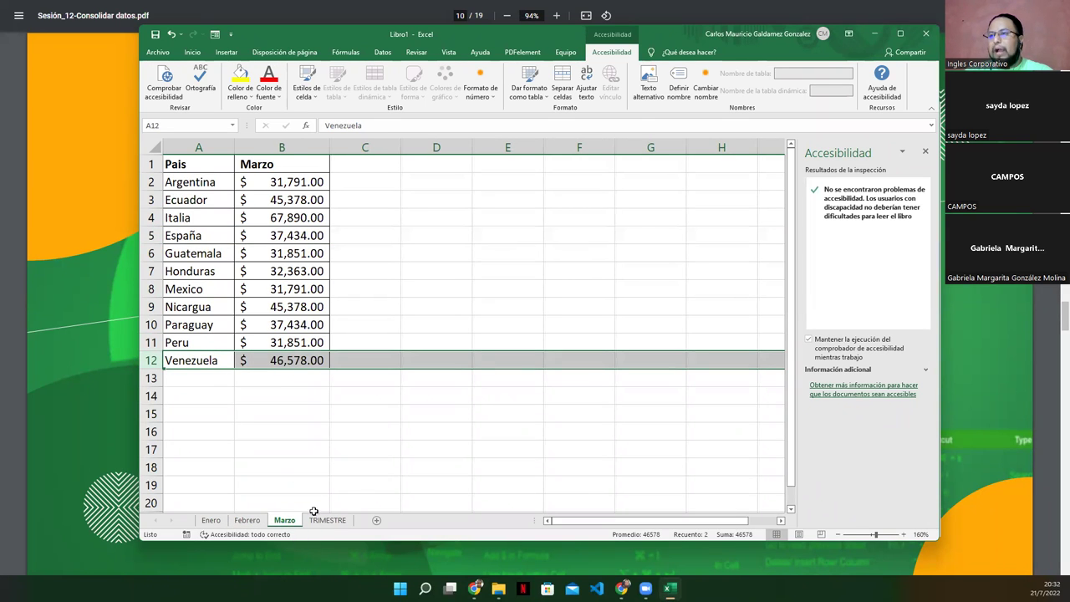
click(331, 520)
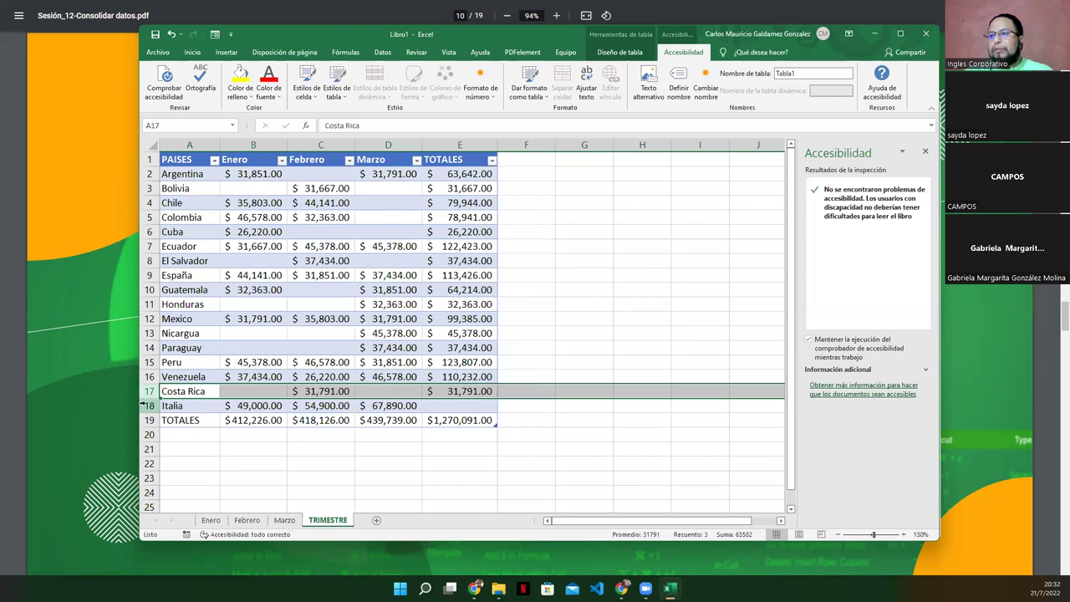
click(143, 405)
click(211, 520)
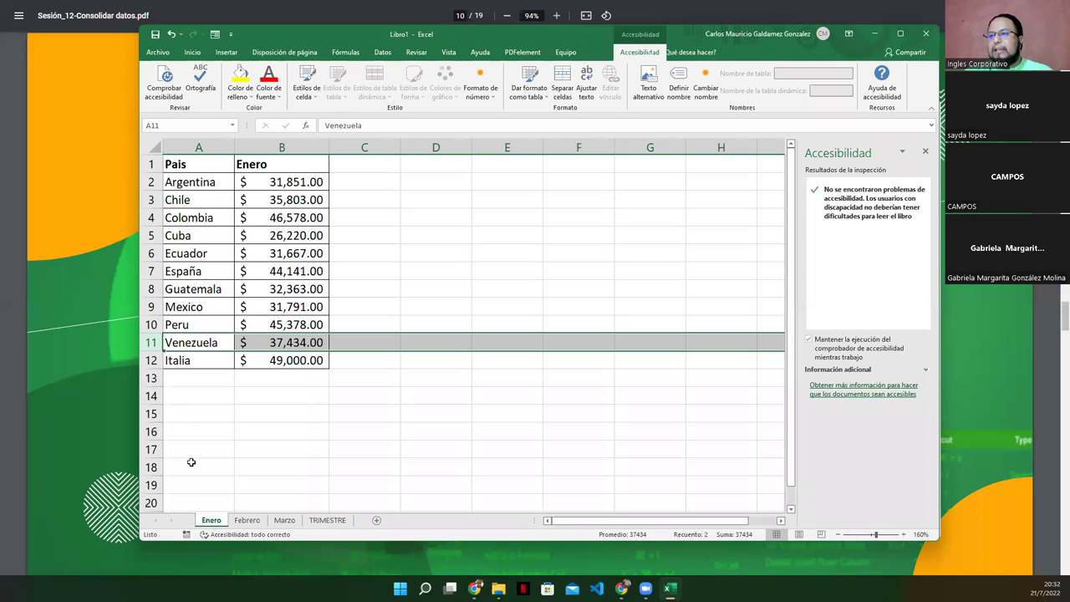
click(151, 360)
click(247, 520)
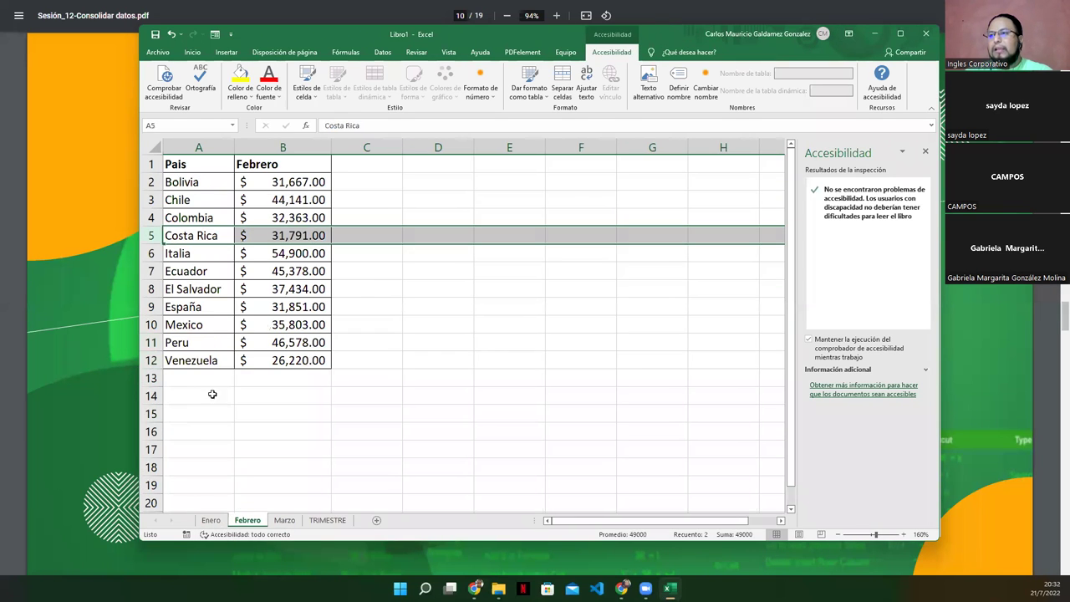
click(151, 254)
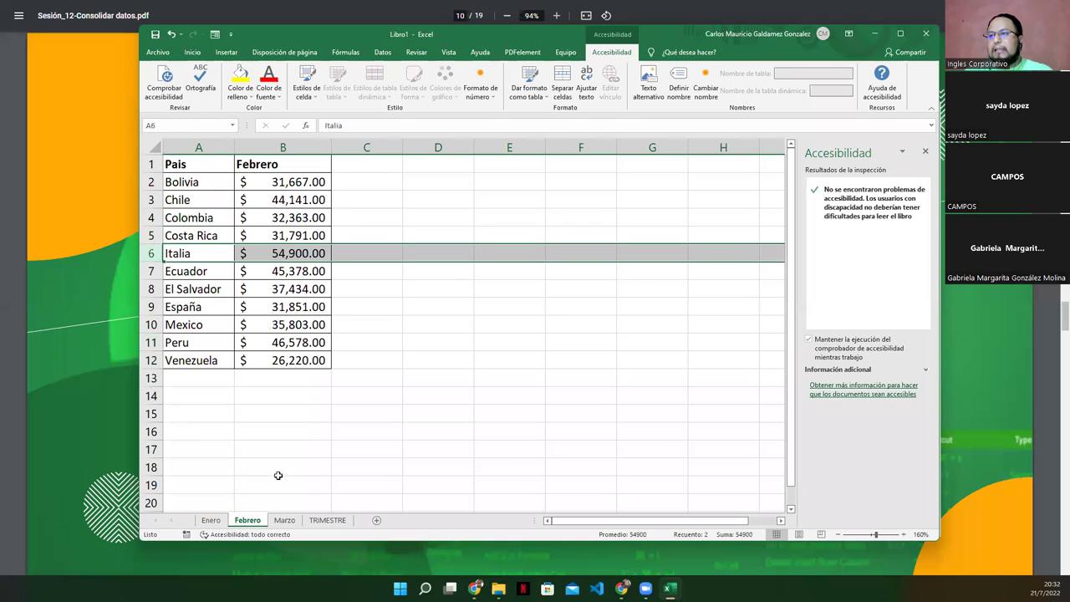
click(279, 524)
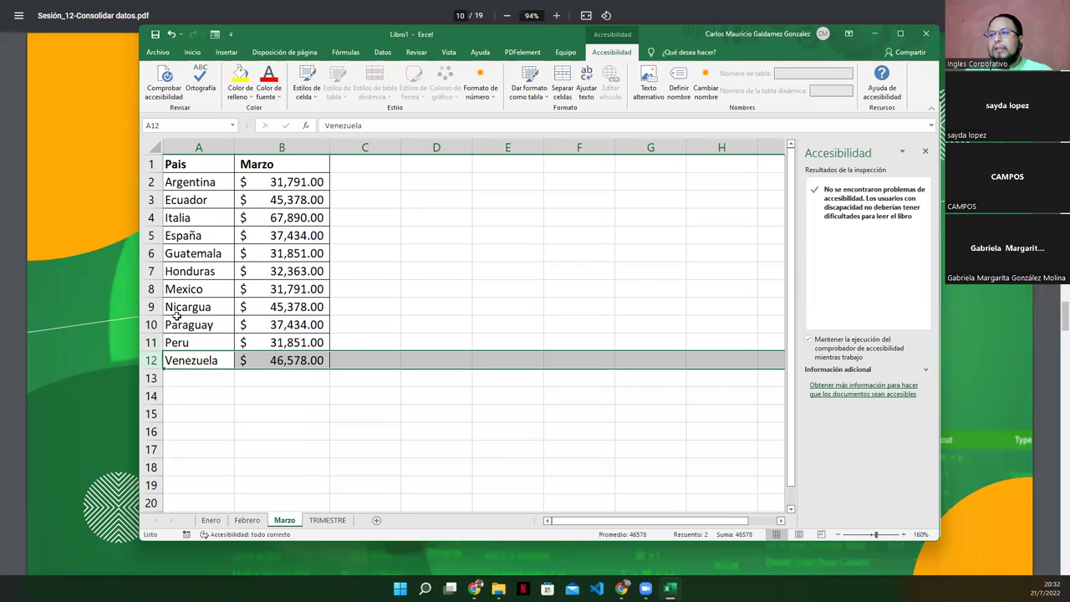
click(151, 217)
click(326, 520)
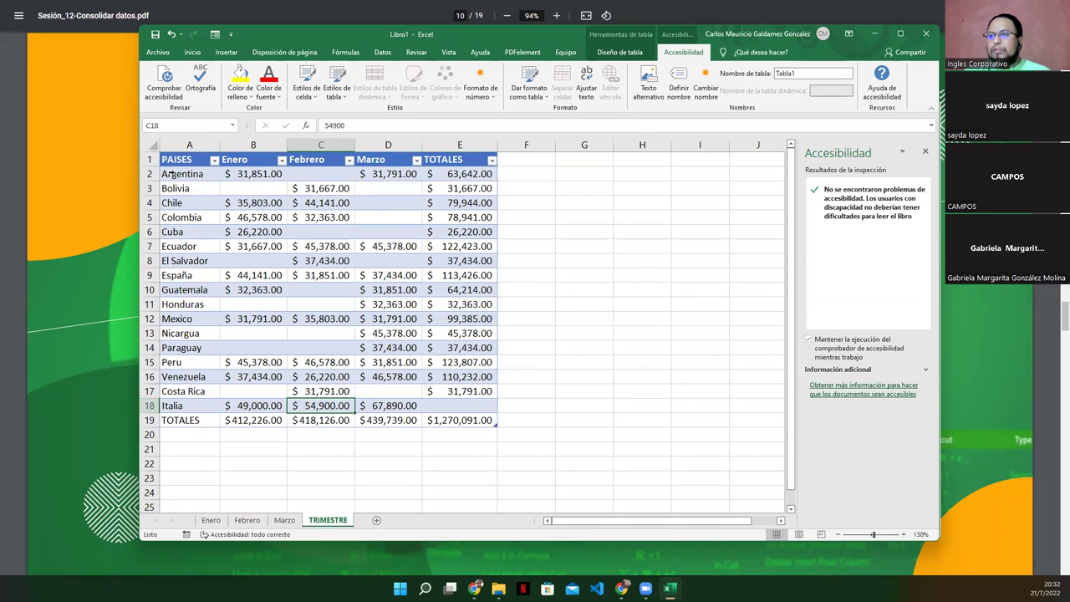
drag(170, 174, 176, 405)
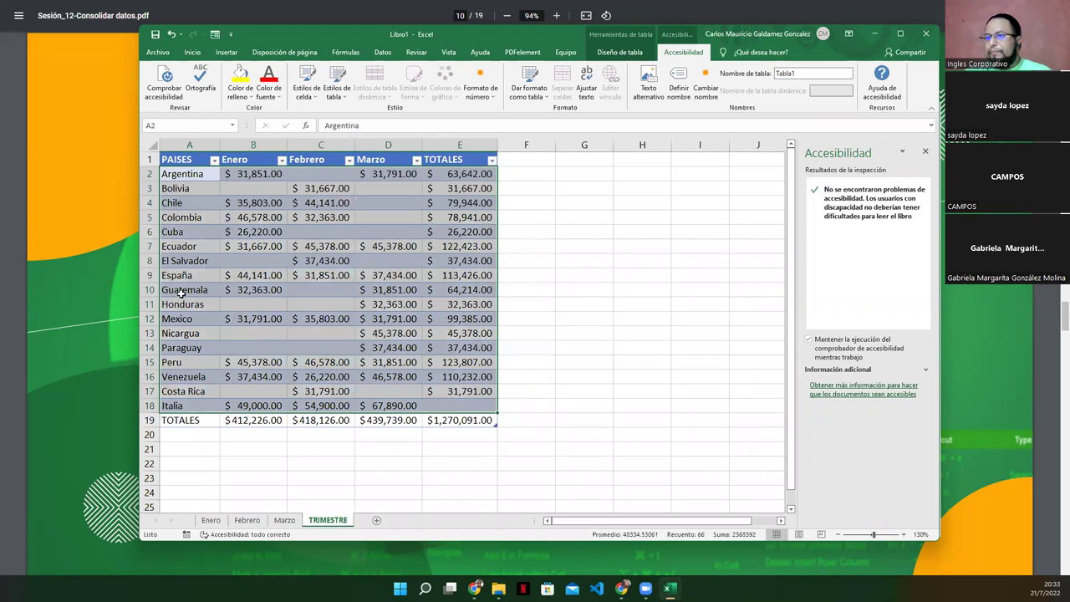
drag(198, 238, 189, 176)
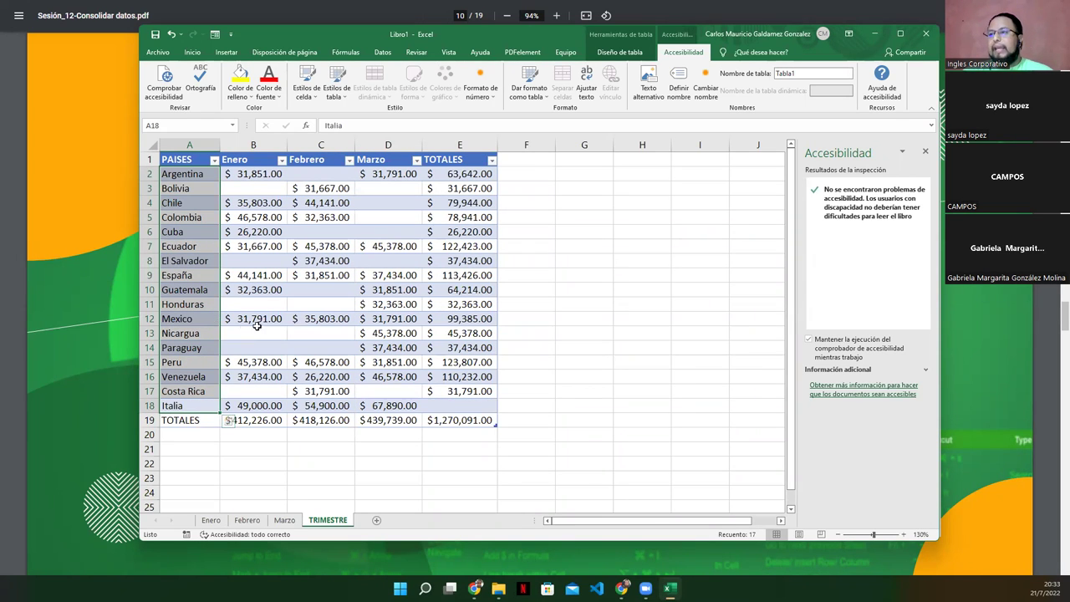
click(259, 305)
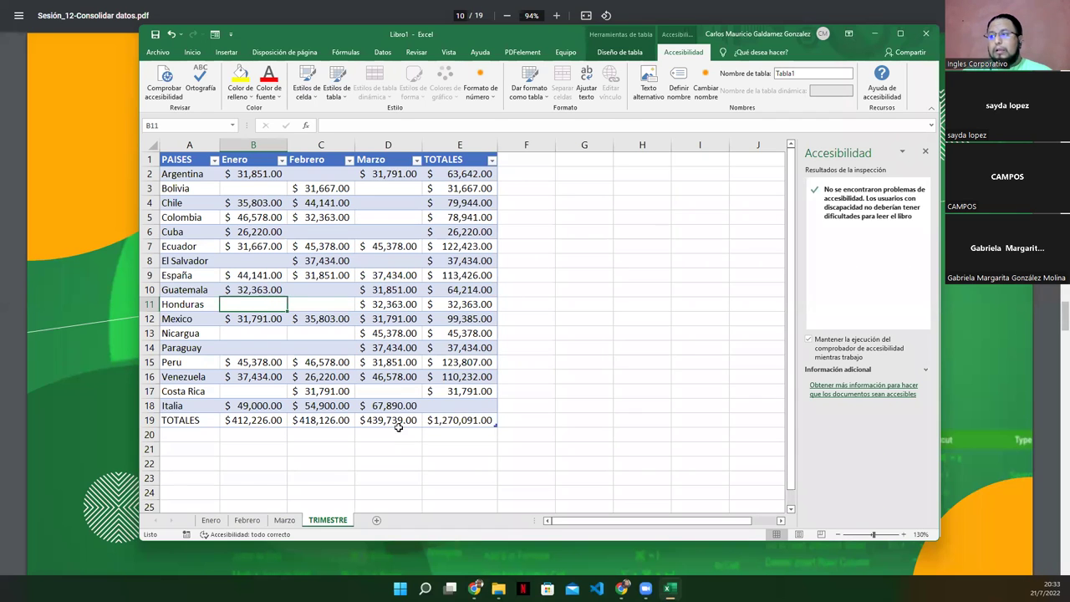
click(436, 420)
mouse_move(242, 421)
mouse_down()
mouse_move(452, 421)
mouse_move(452, 173)
mouse_up()
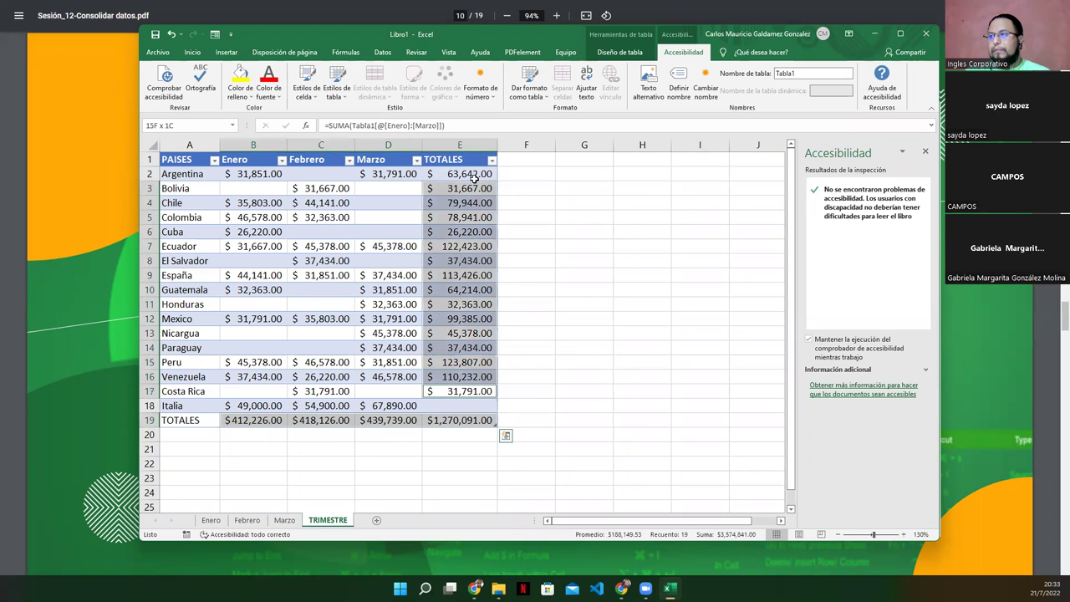
Step: Bold the selected totals and copy the E17 total formula down to Italia's E18
click(193, 55)
click(202, 90)
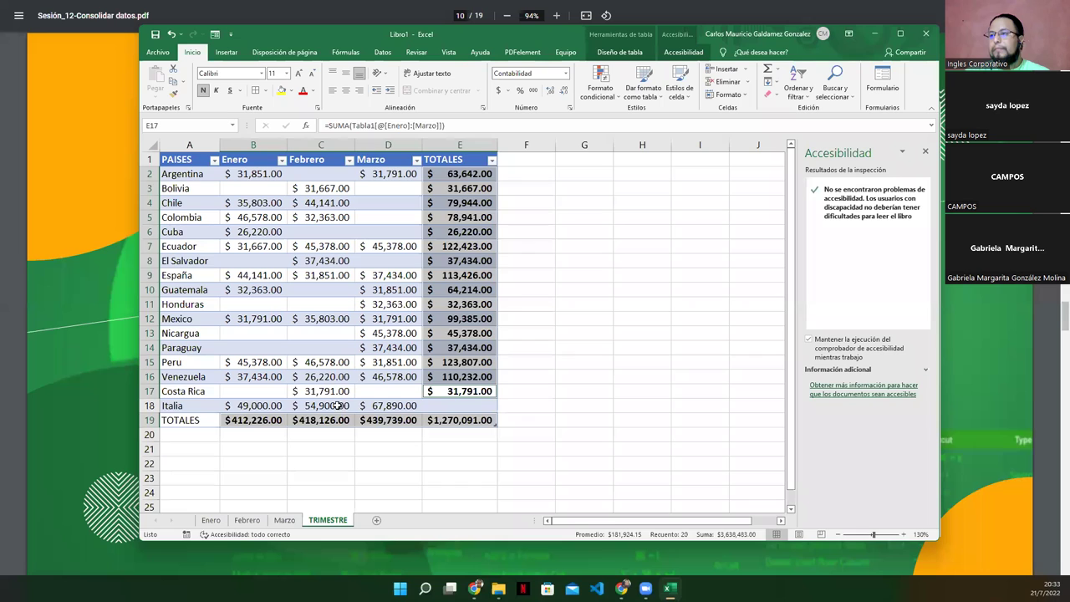
click(337, 406)
drag(259, 173, 379, 405)
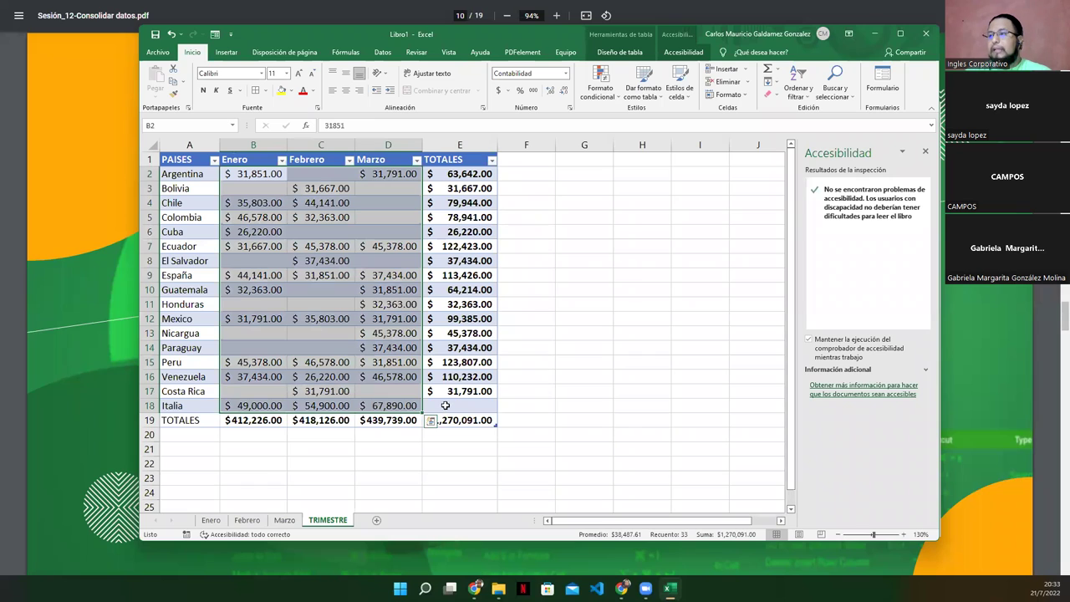
click(468, 393)
drag(495, 398, 491, 409)
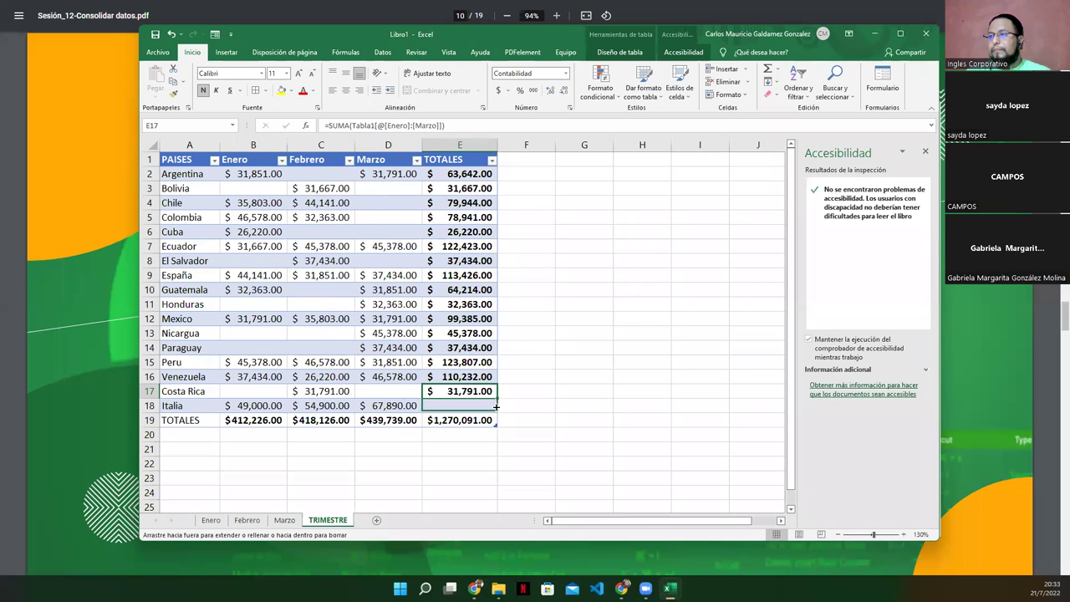
Step: Inspect the grand total formula in E19 and Italia's total formula in E18
click(458, 422)
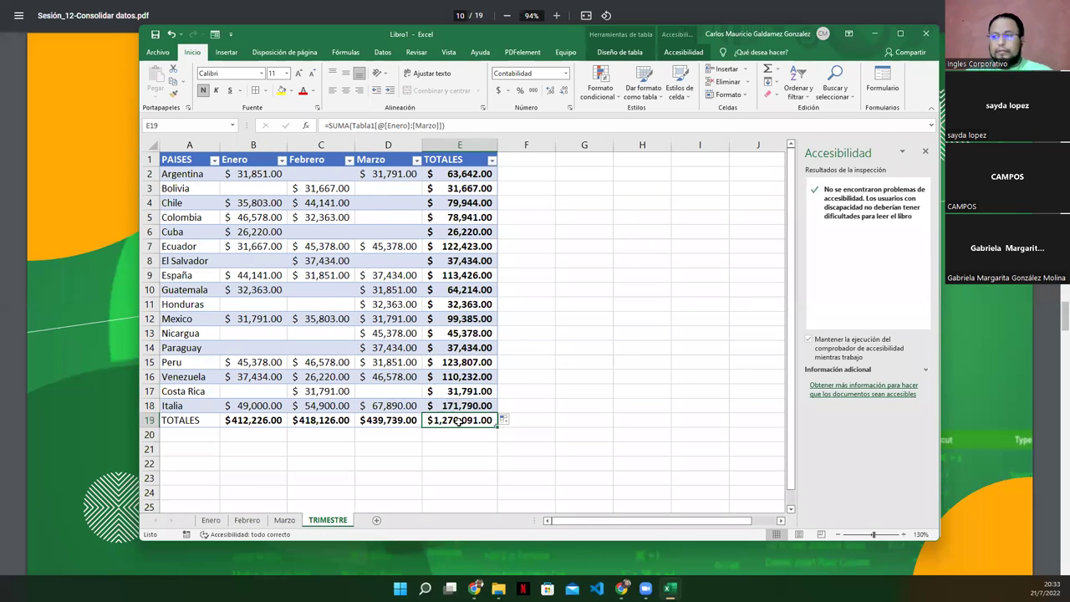
double_click(458, 420)
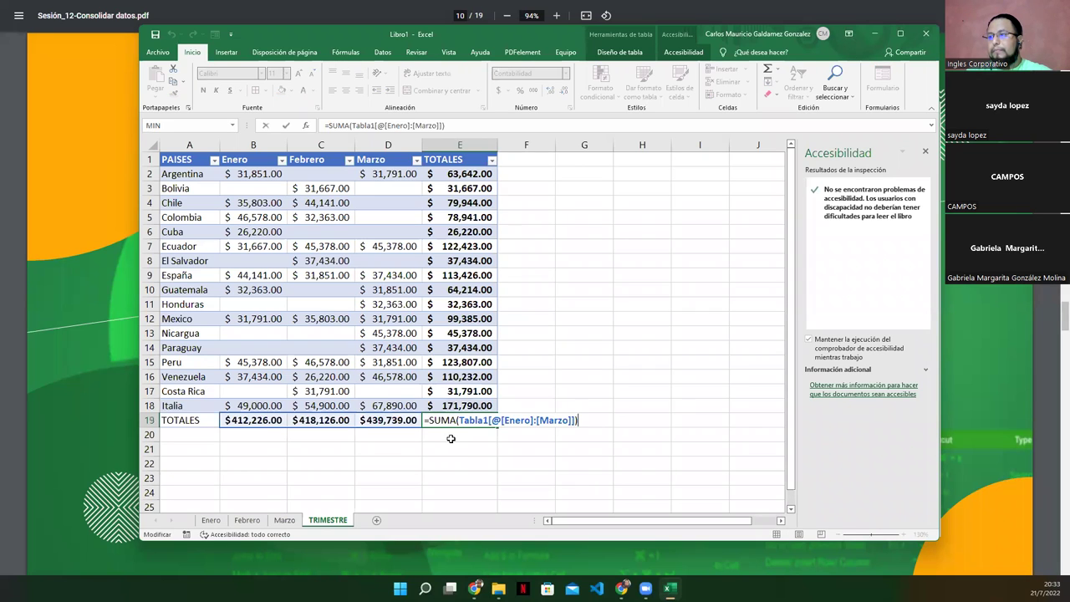
key(Return)
click(452, 418)
click(449, 404)
double_click(449, 403)
key(Escape)
Step: Inspect the SUBTOTALES formulas in B19, C19 and D19 and the E19 grand total
click(255, 419)
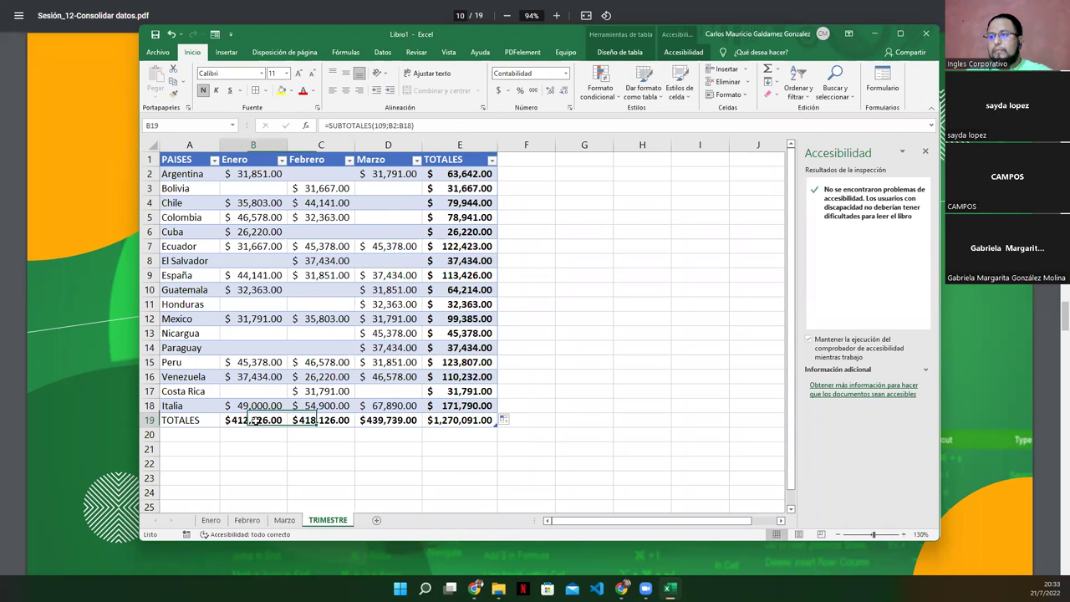
double_click(255, 420)
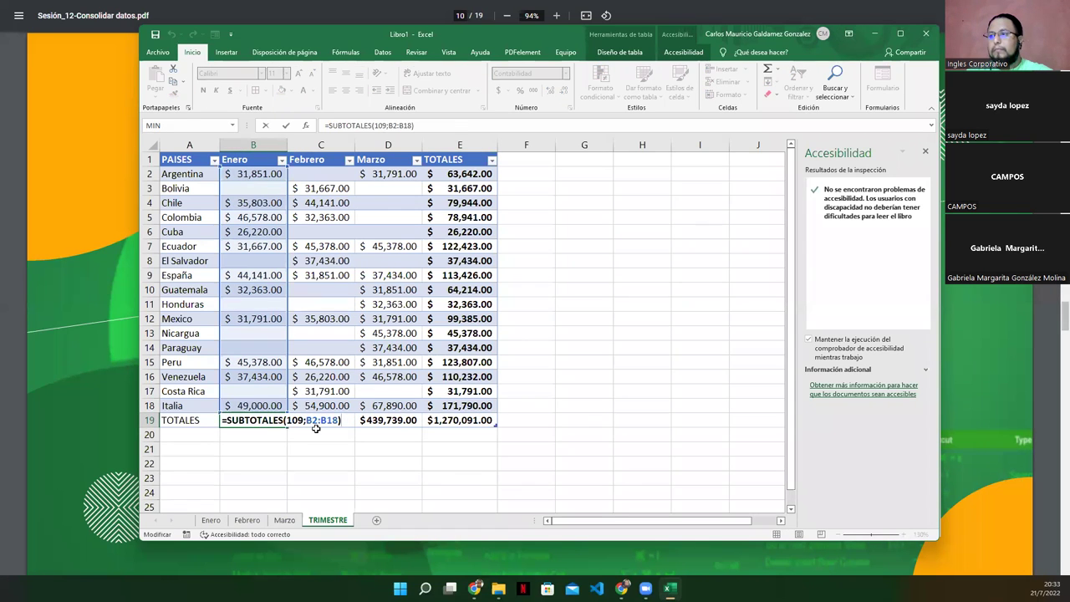
key(Escape)
click(322, 421)
double_click(322, 420)
key(Escape)
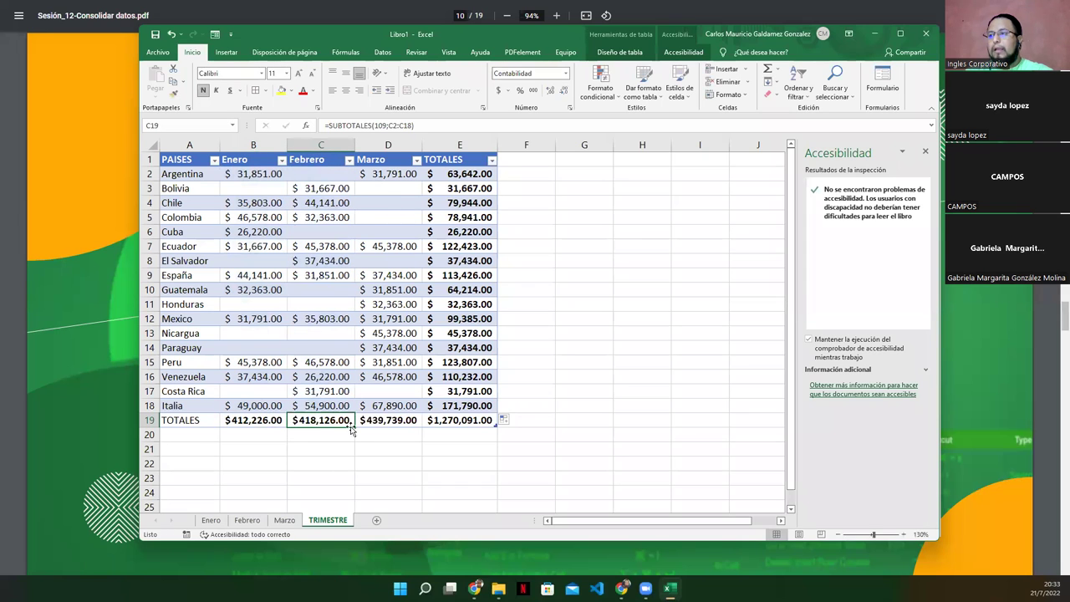
click(389, 420)
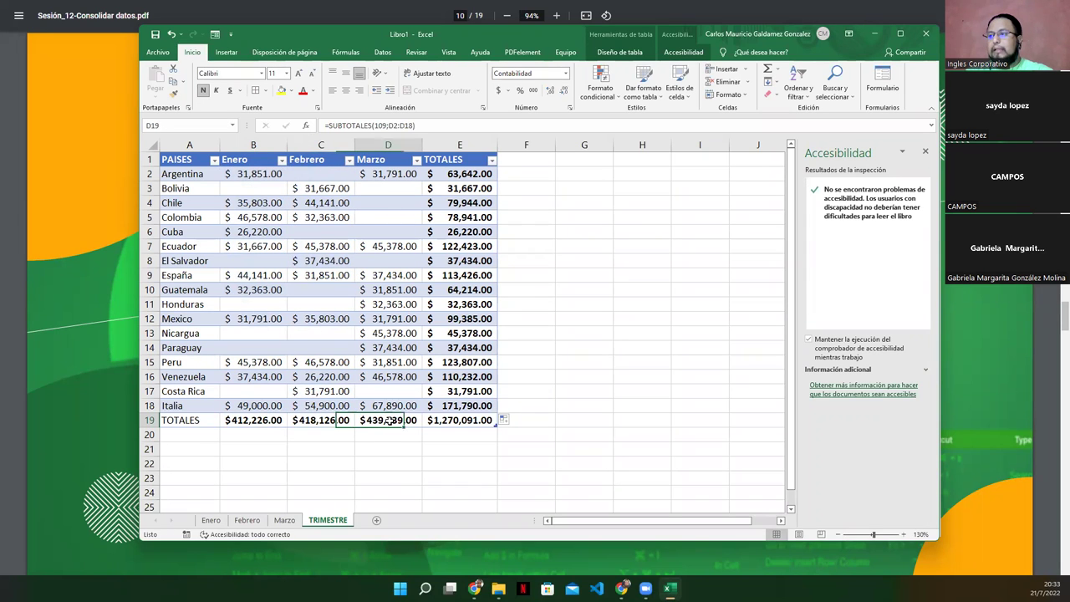
double_click(389, 421)
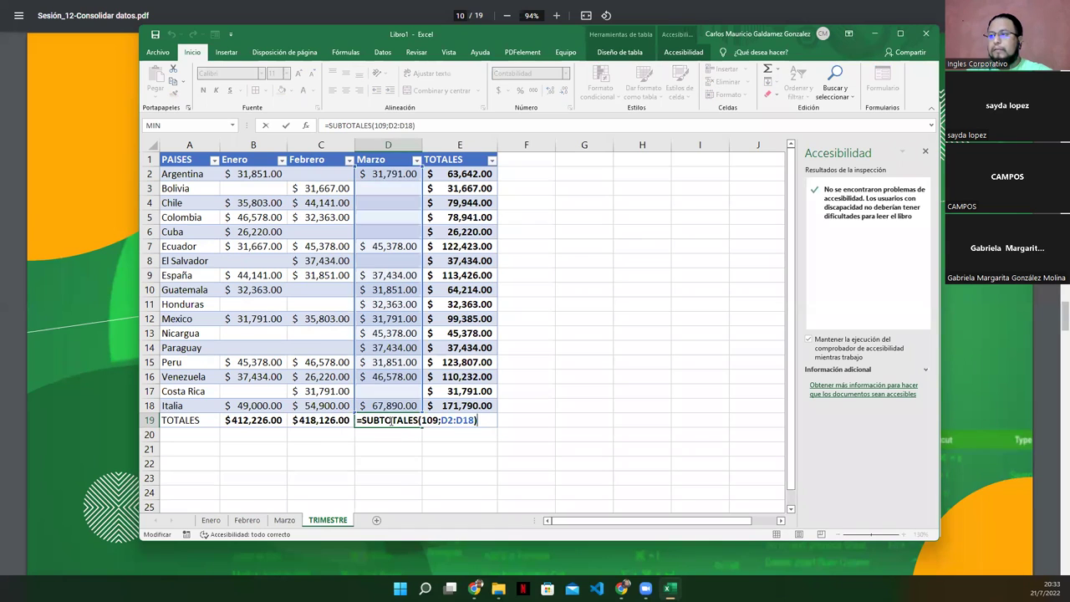
key(Return)
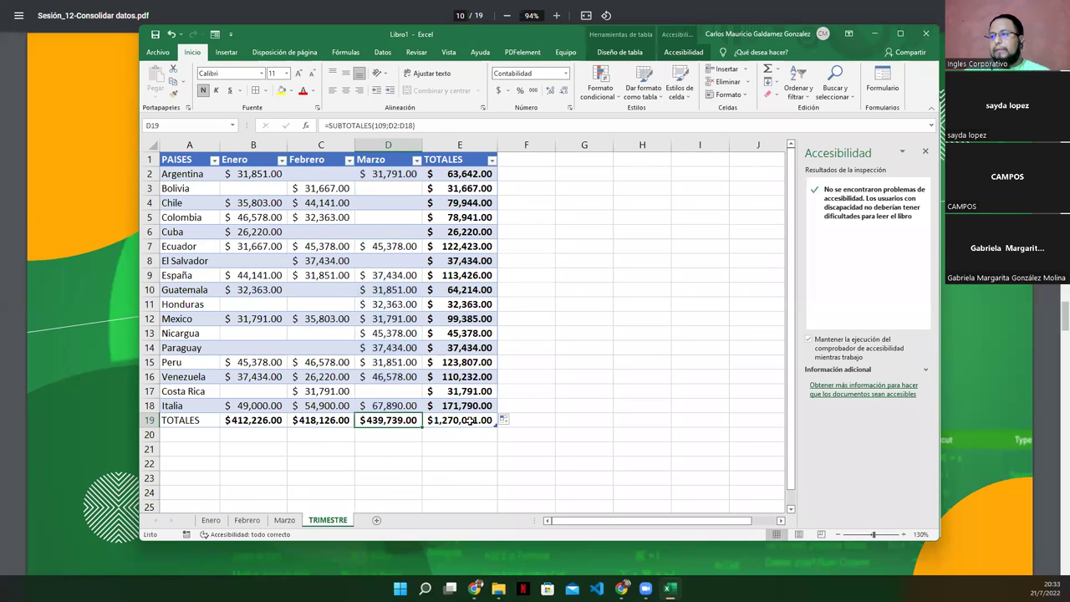
click(470, 420)
double_click(470, 421)
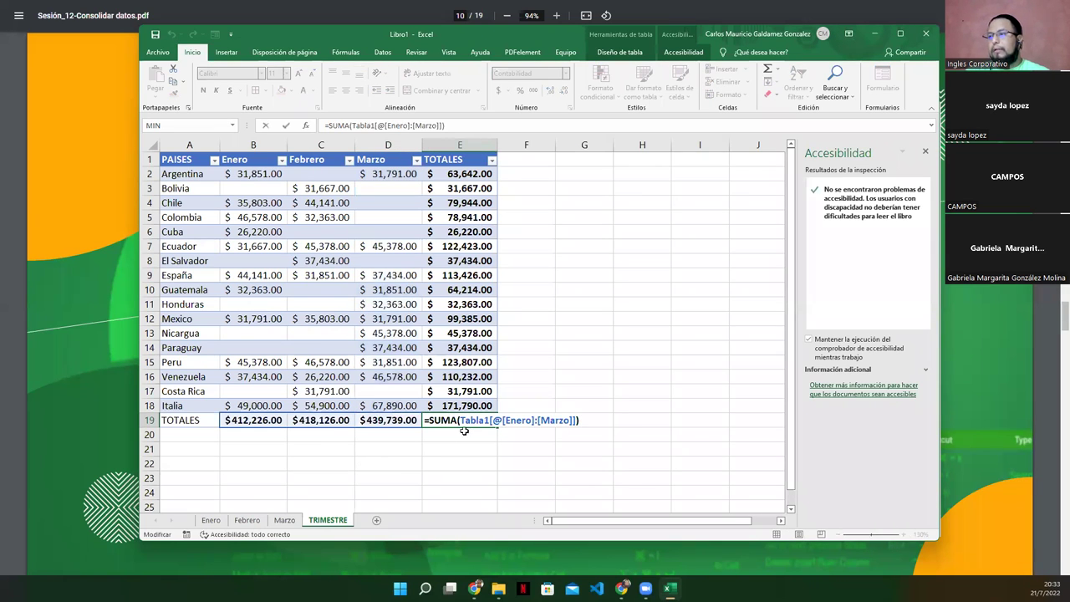
click(449, 464)
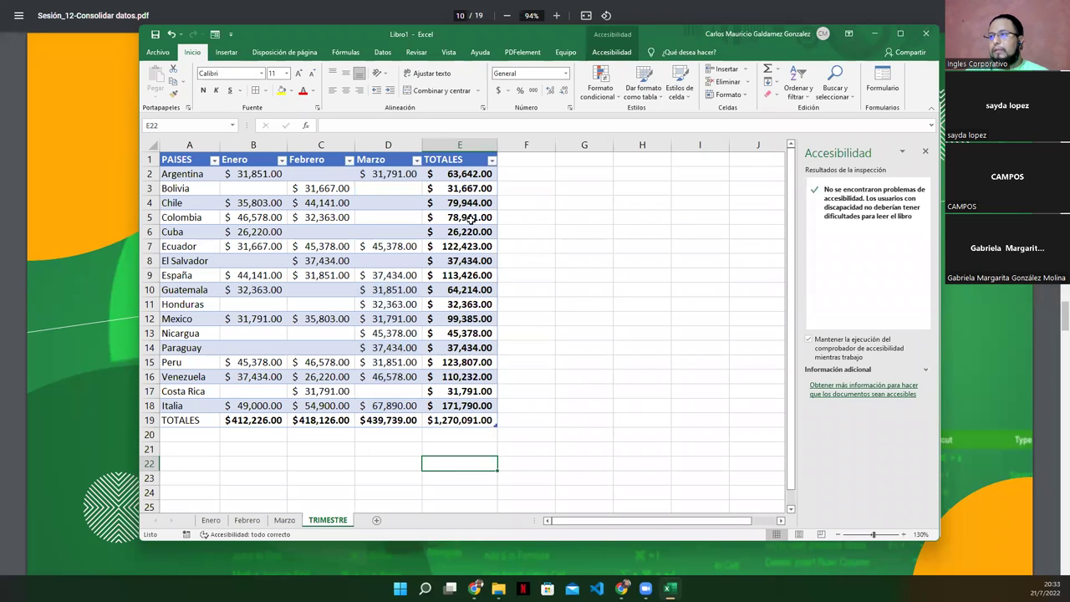
Step: Select the TOTALES column and the monthly values to review them, then deselect
drag(465, 173, 471, 405)
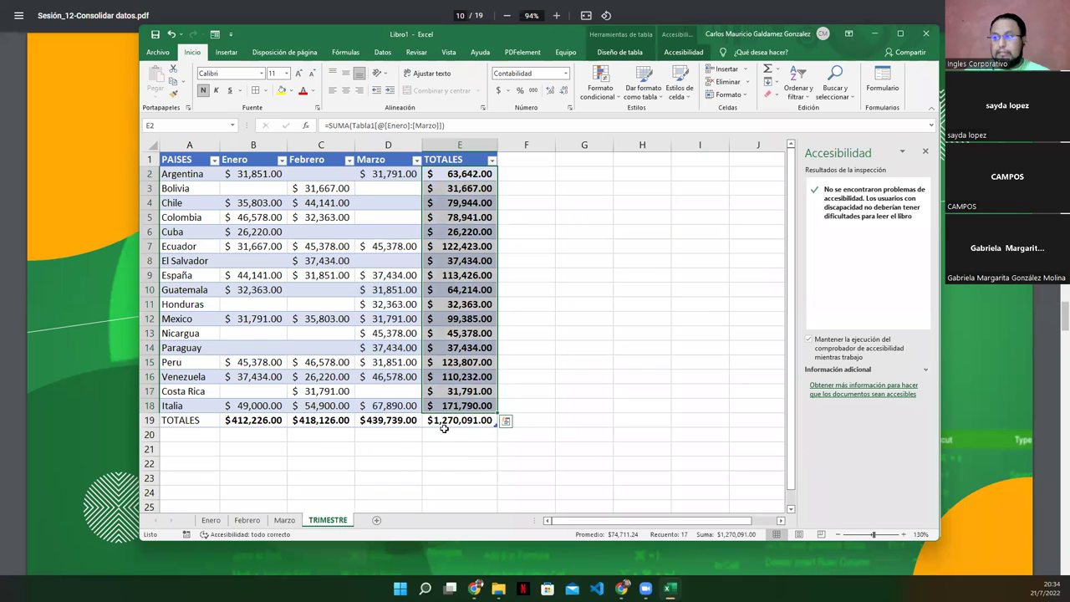
click(275, 281)
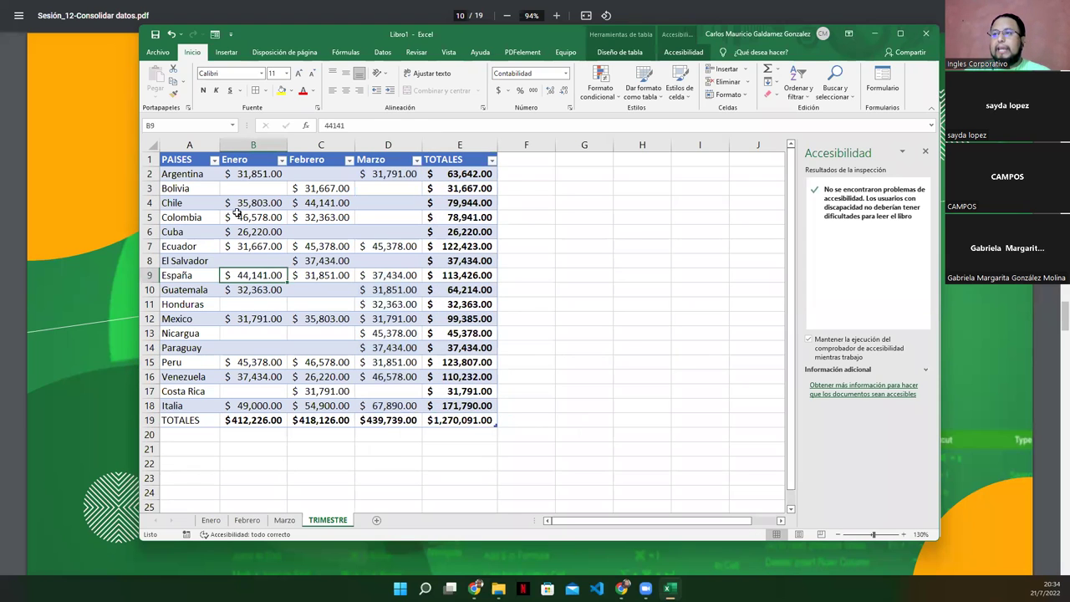
drag(240, 181, 395, 402)
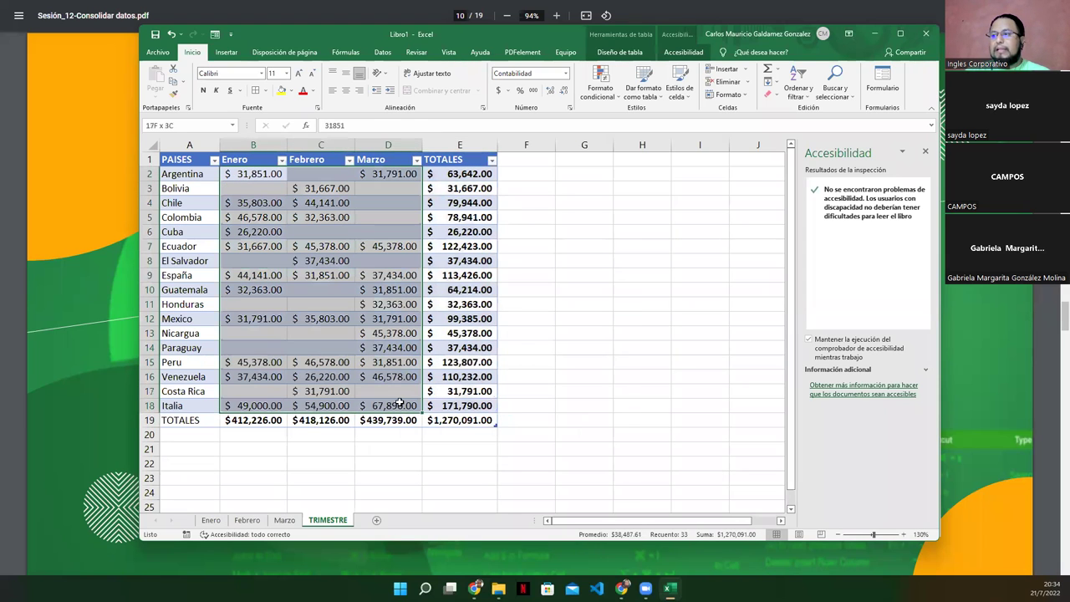
click(394, 430)
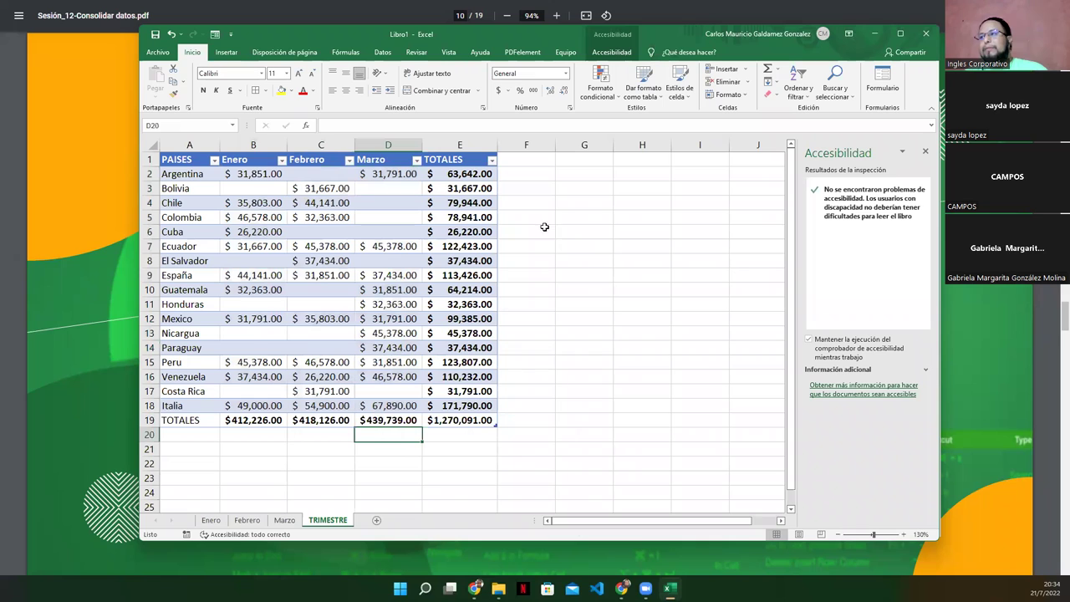
Step: Discard a stray 'Paias' entry in G6, widen column F and make the Argentina row taller
click(585, 233)
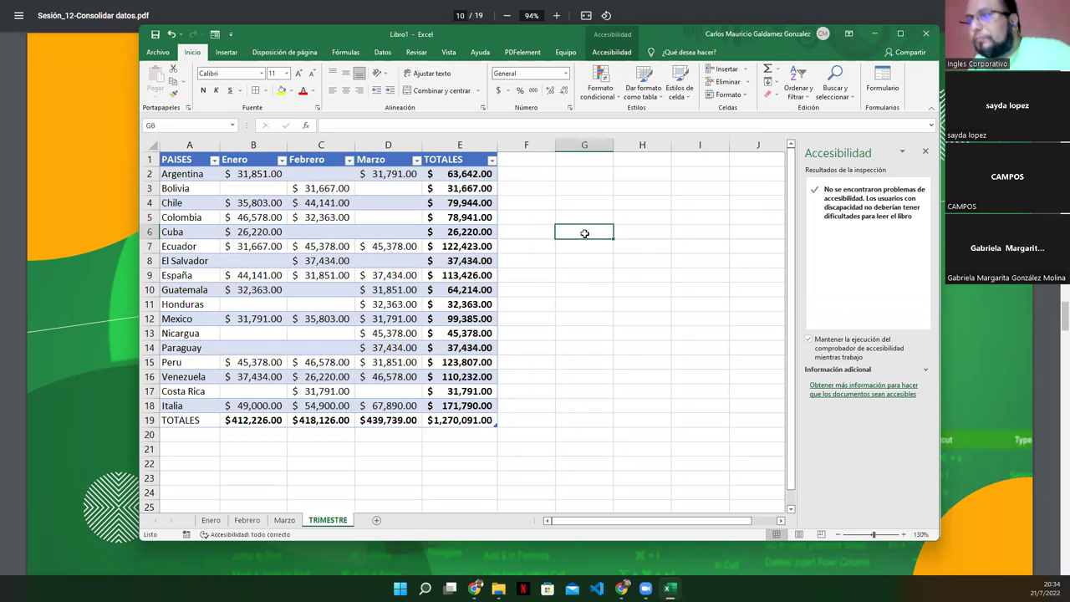
text(Paias)
key(Escape)
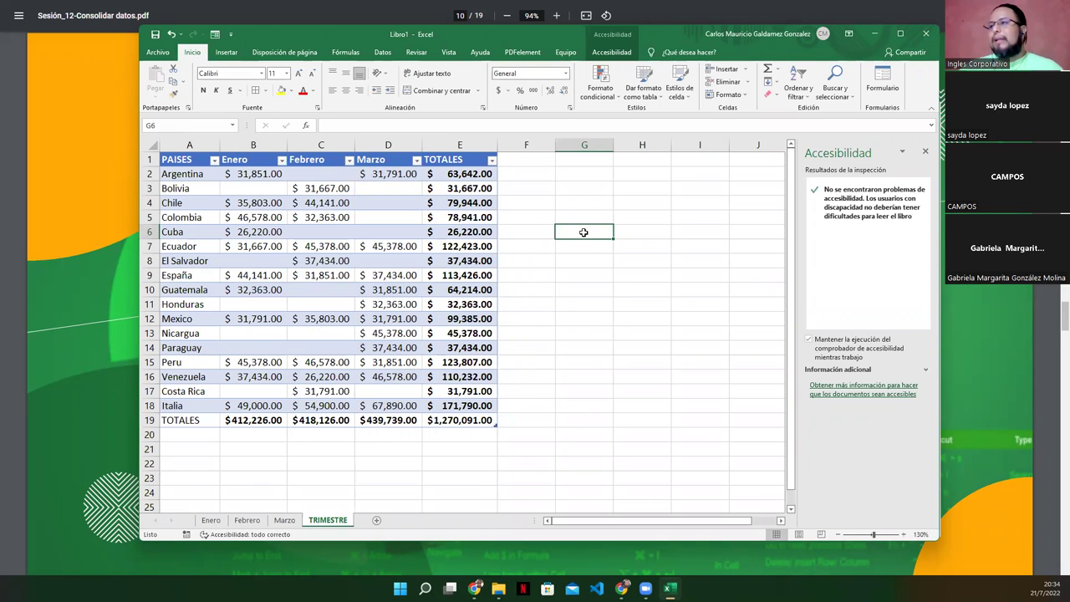
drag(553, 144, 660, 182)
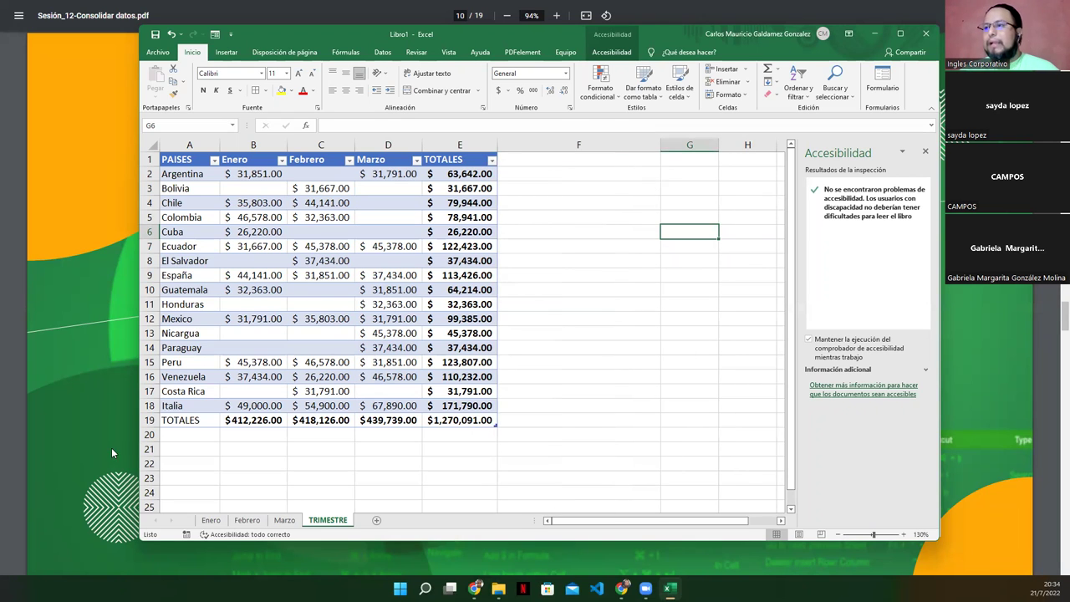
drag(158, 181, 157, 190)
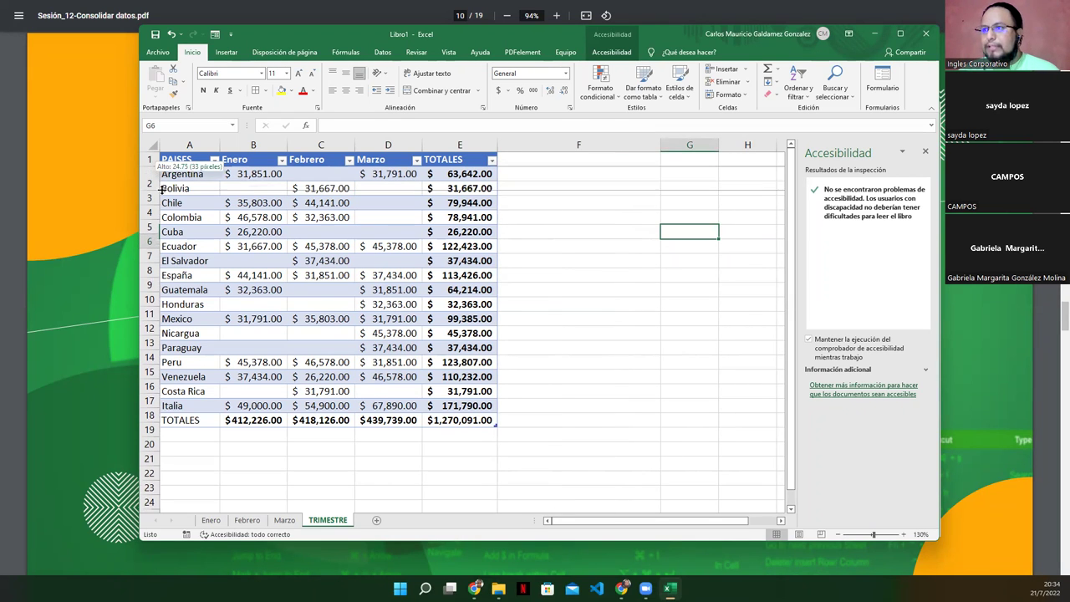
Step: Maximize the window and give rows 2–19 one uniform taller height via Alto de fila
click(900, 33)
mouse_move(10, 165)
mouse_down()
mouse_move(11, 155)
mouse_move(11, 398)
mouse_up()
right_click(7, 398)
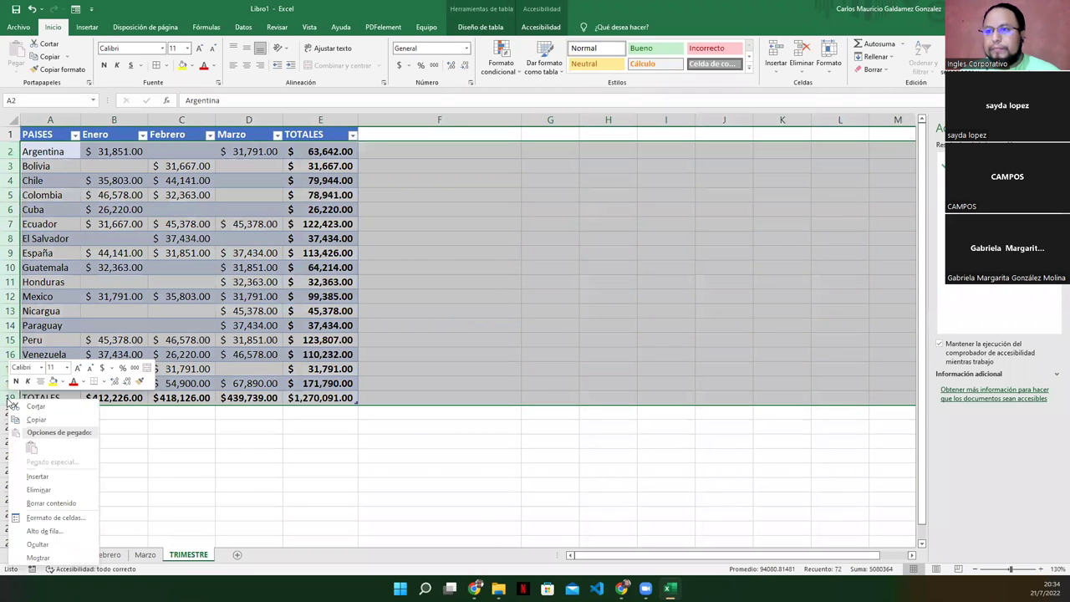
click(46, 531)
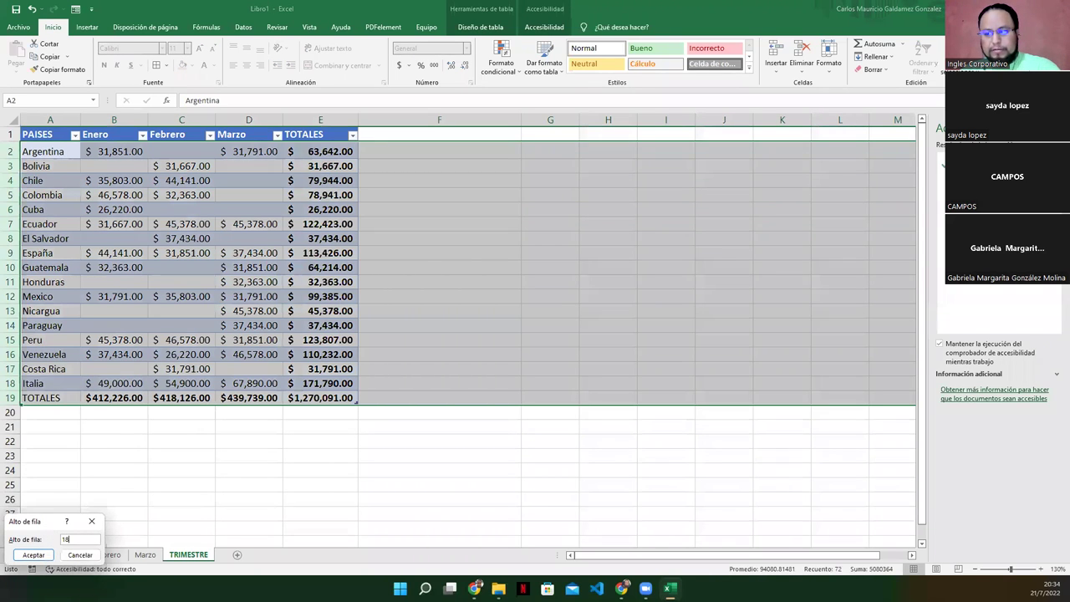
click(33, 554)
click(324, 375)
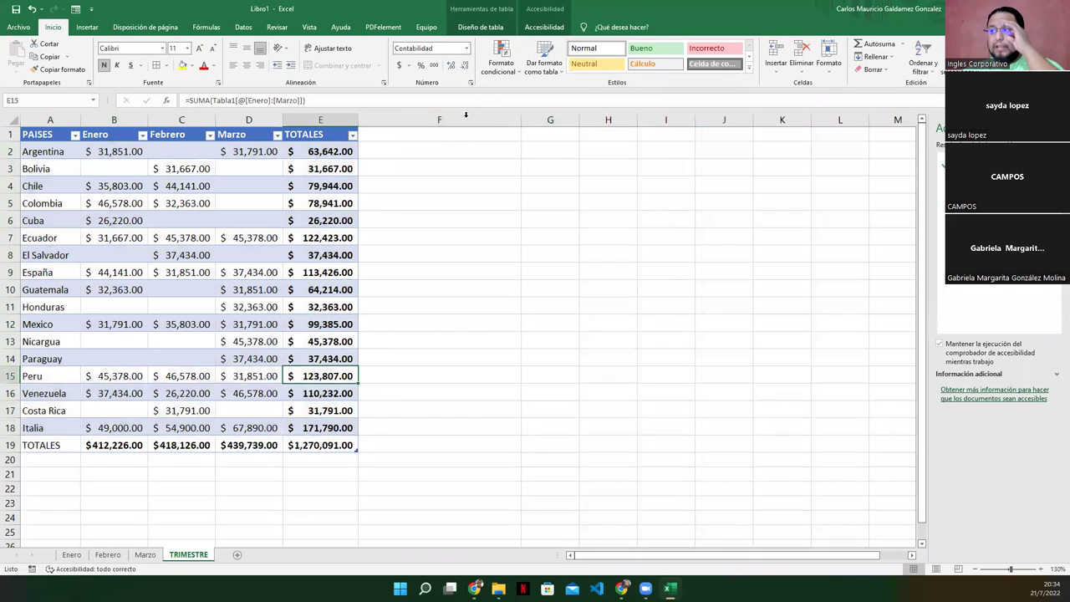
click(419, 144)
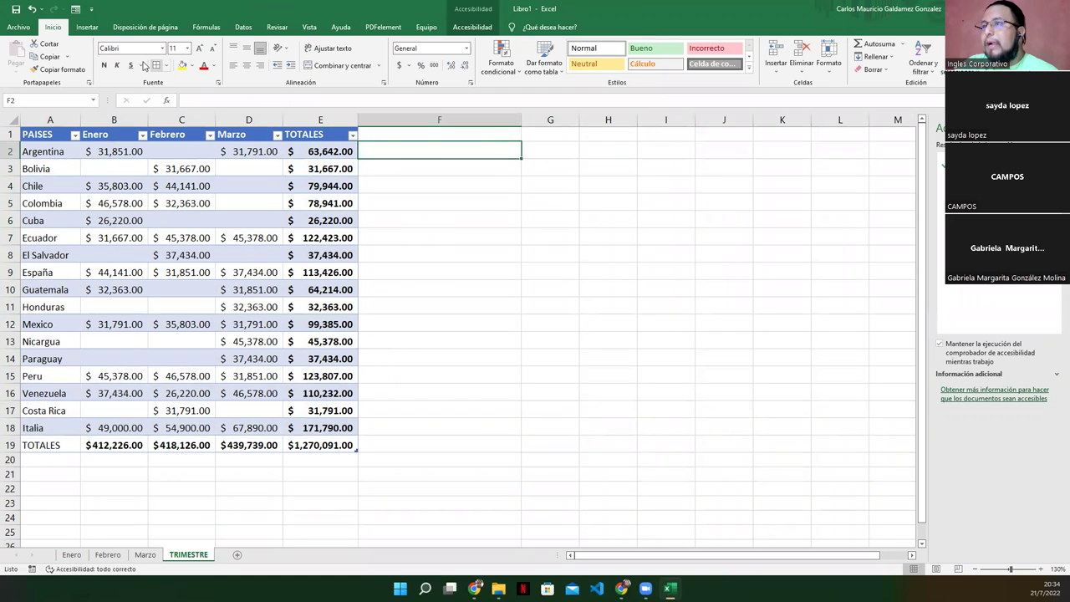
Step: Add a B2:D2 column sparkline in F2, fill it to F18, and begin typing 'Minios' in F1
click(87, 27)
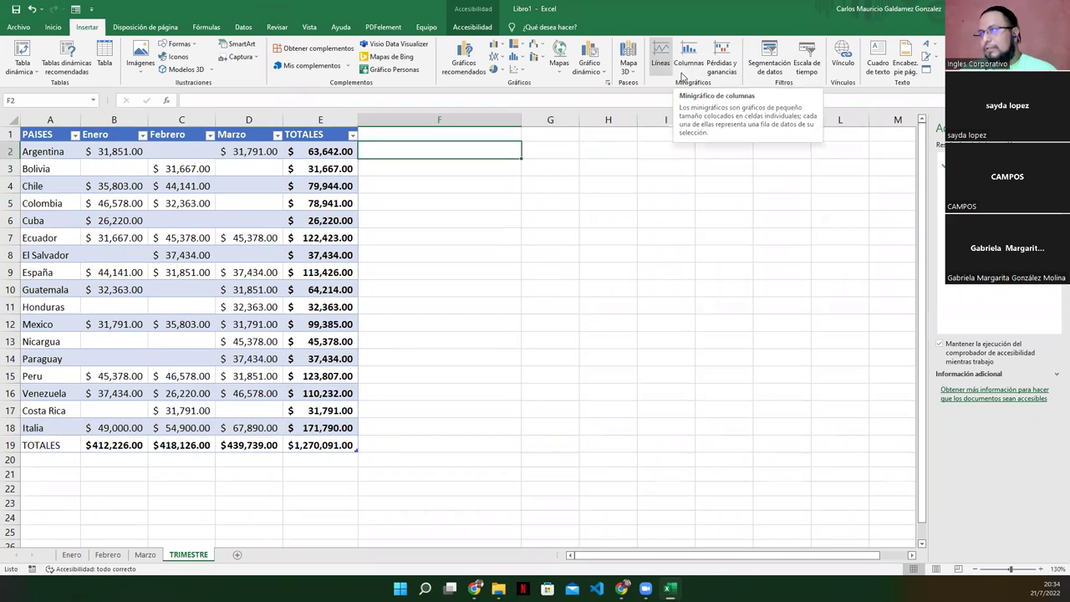
click(688, 66)
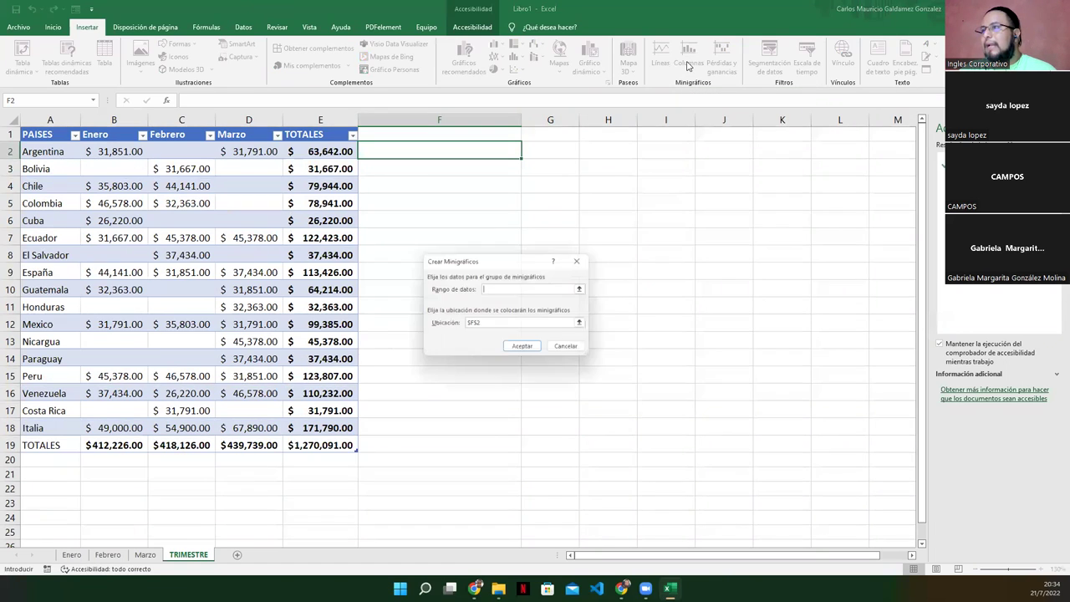
drag(93, 153, 236, 153)
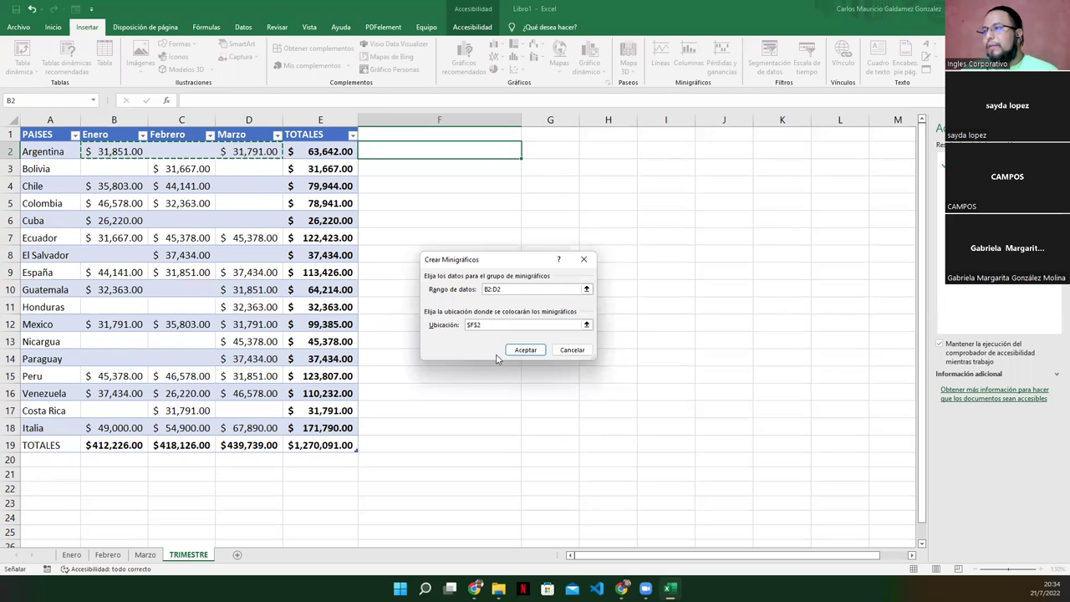
click(525, 350)
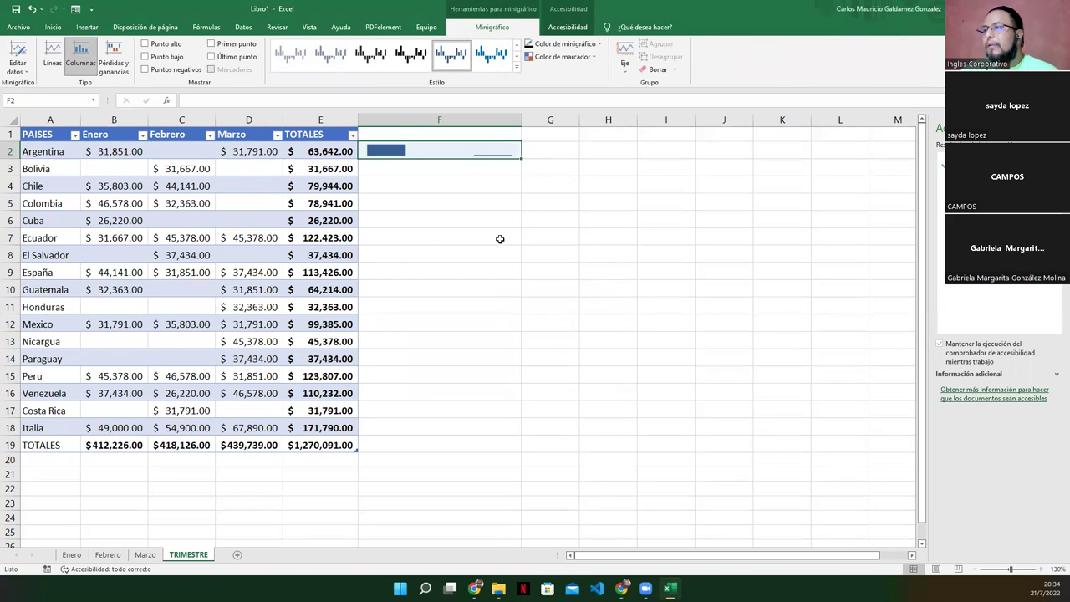
drag(520, 159, 516, 437)
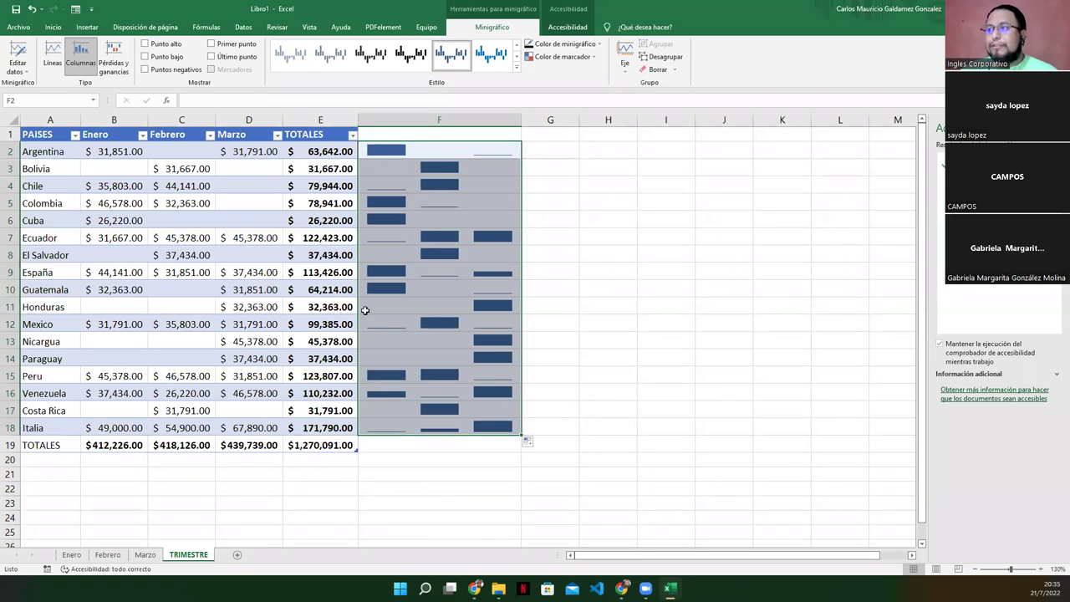
click(456, 136)
text(M)
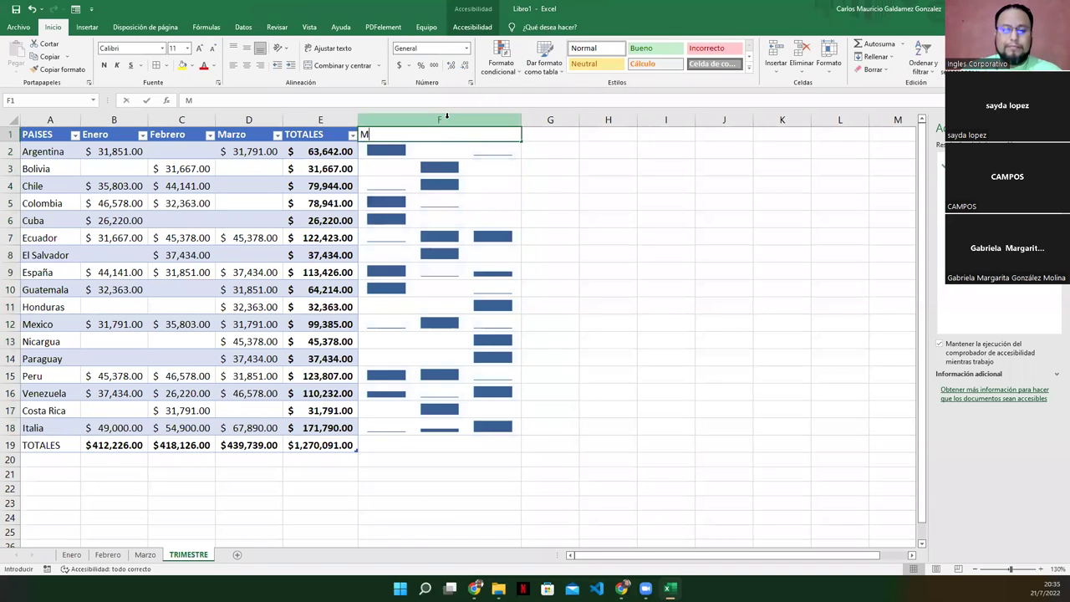
text(ini Grafic)
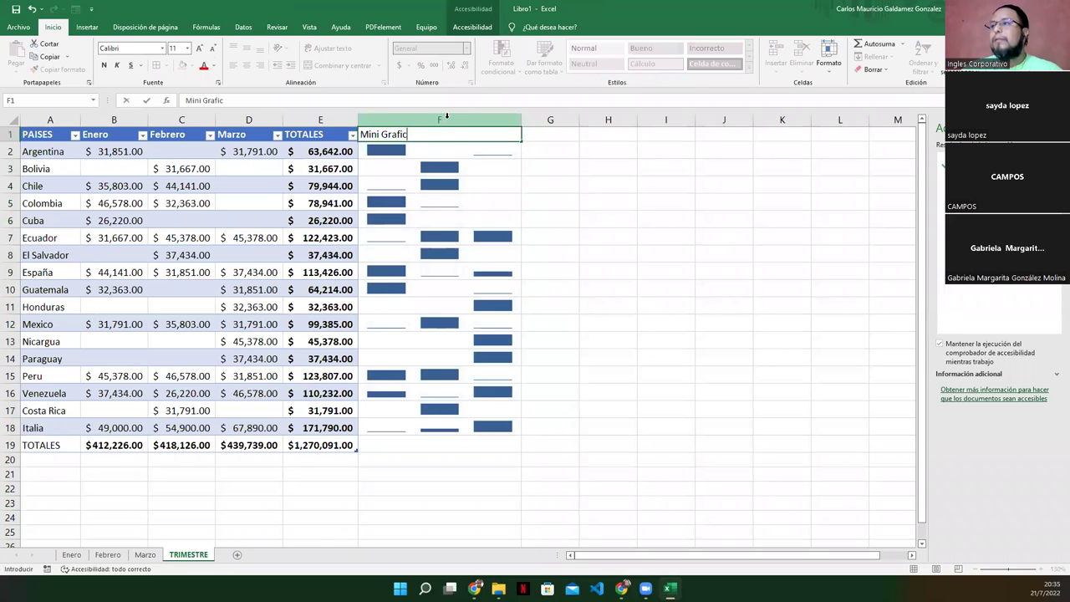
text(os)
Step: Enter the Mini Graficos header in F1 and inspect the F2 sparkline cell
key(Return)
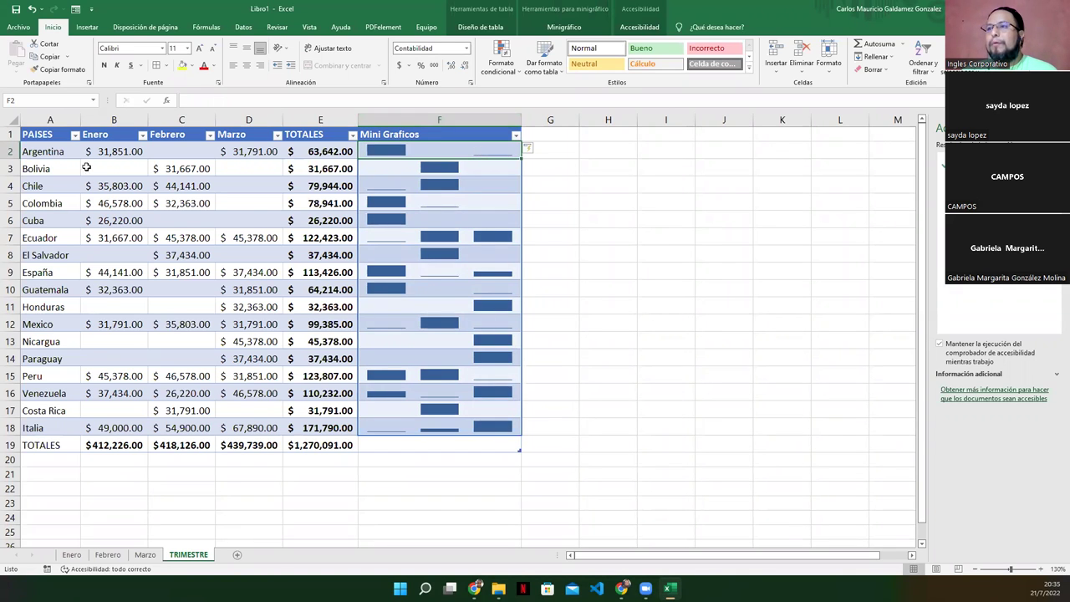
double_click(430, 148)
key(Escape)
click(566, 166)
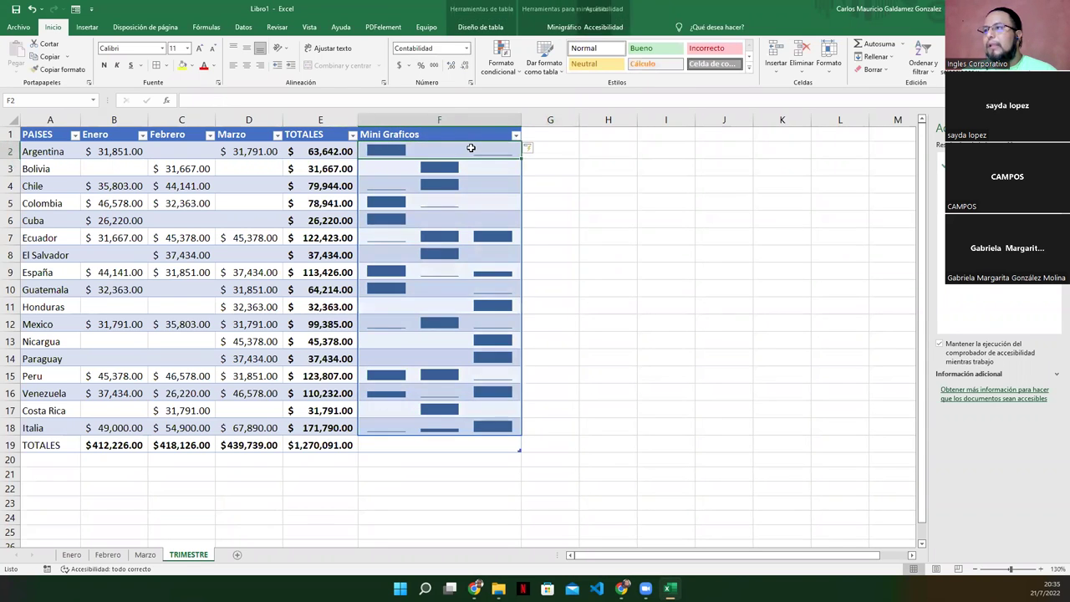
Step: Re-check F2, then undo to remove the Mini Graficos header
double_click(471, 148)
key(Escape)
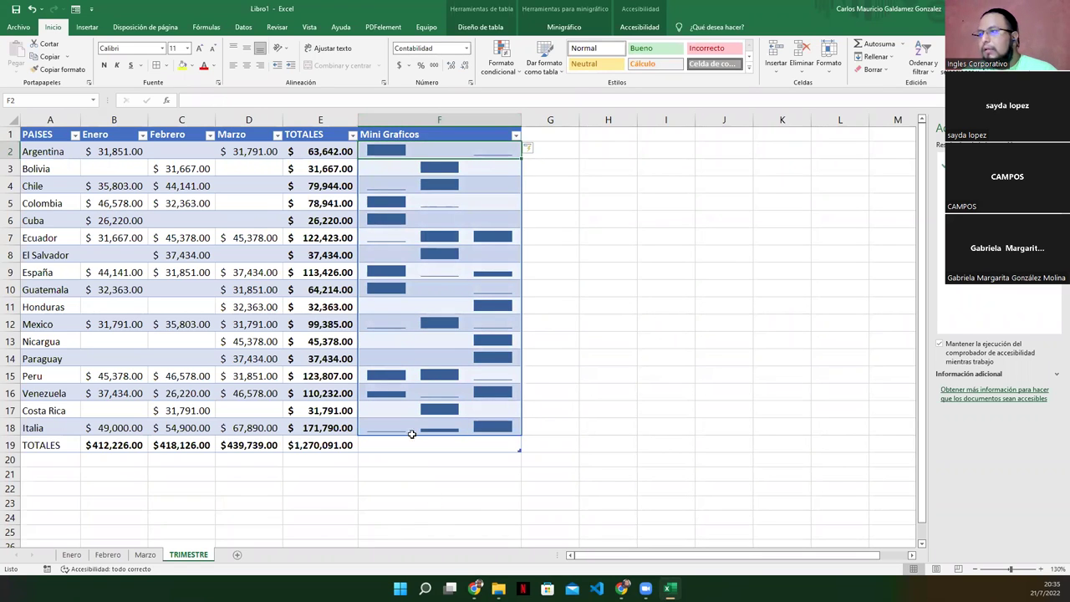
click(385, 151)
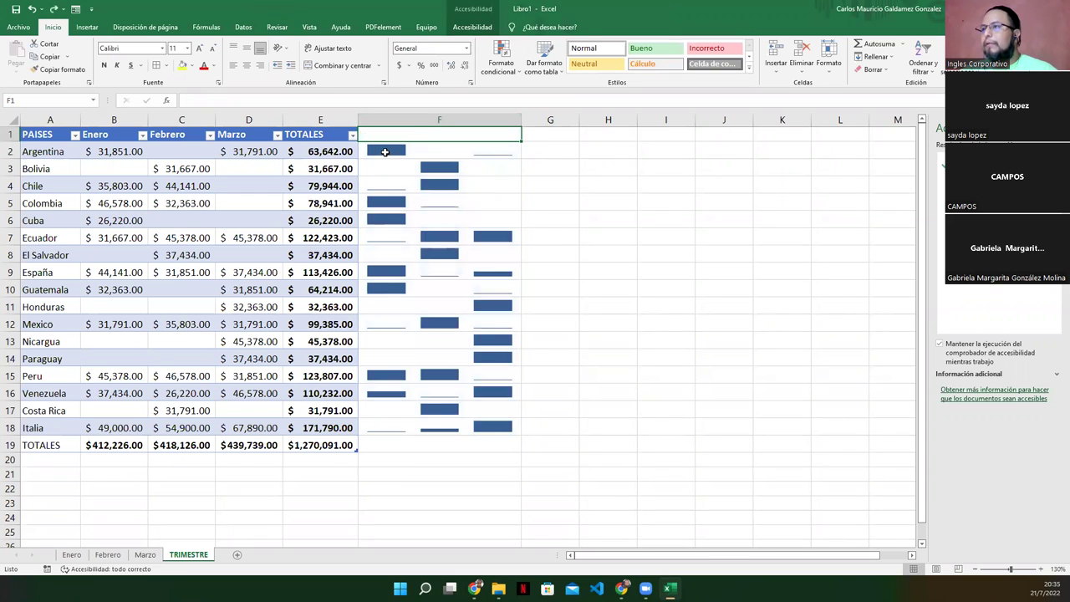
key(ctrl+z)
key(ctrl+z)
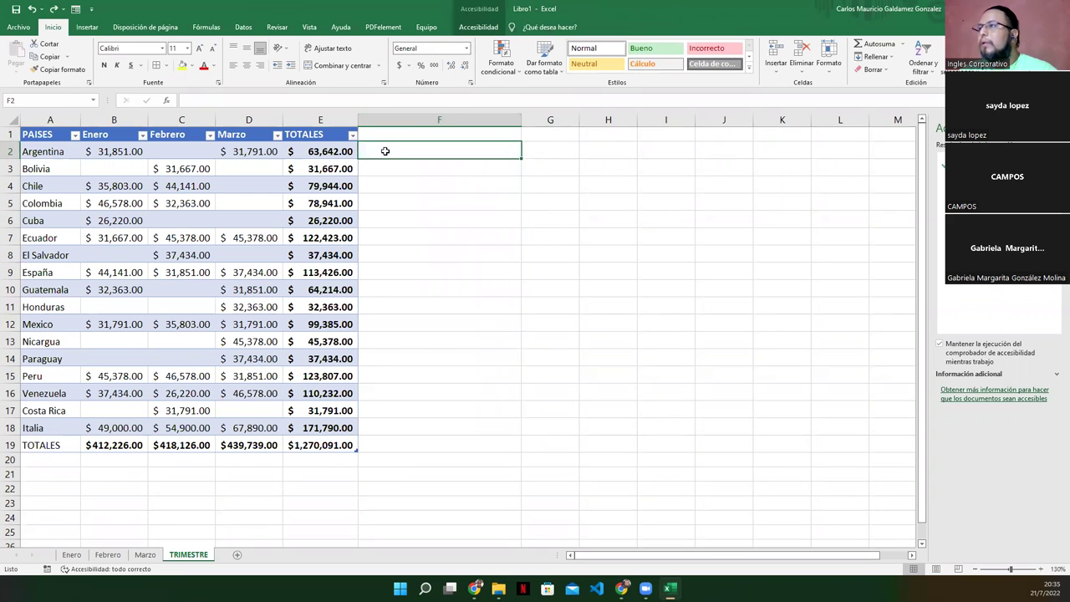
Step: Insert a line sparkline in F2 charting Argentina's monthly values B2:D2
click(87, 27)
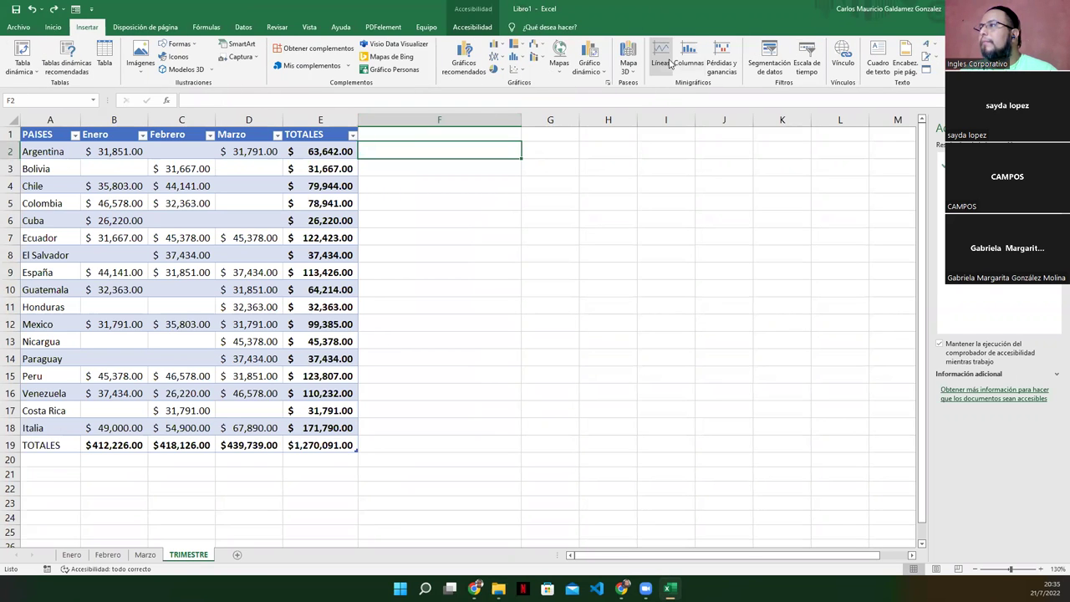
click(661, 59)
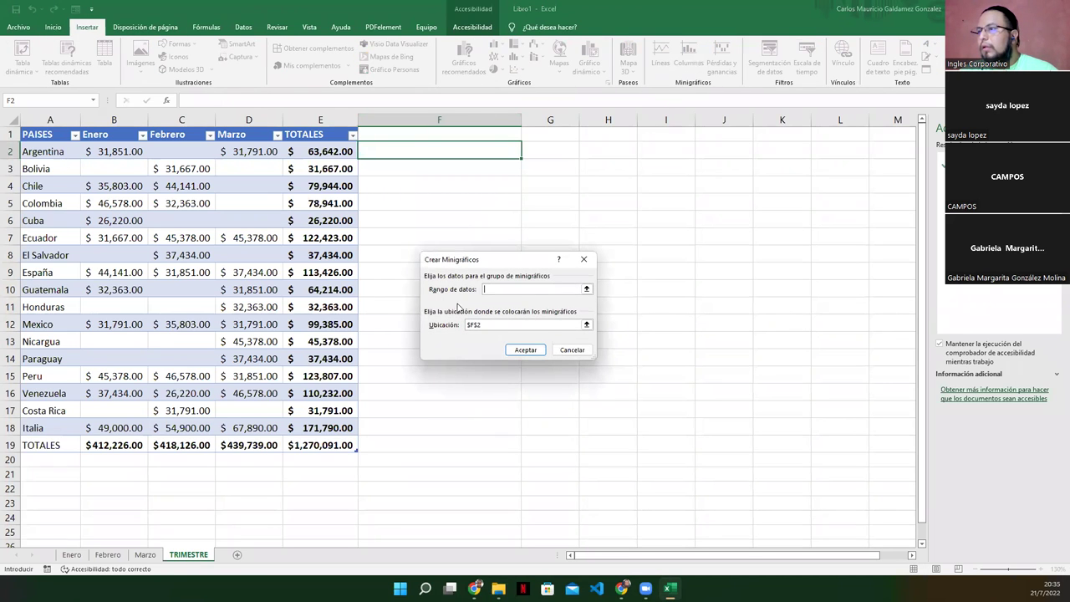
click(586, 288)
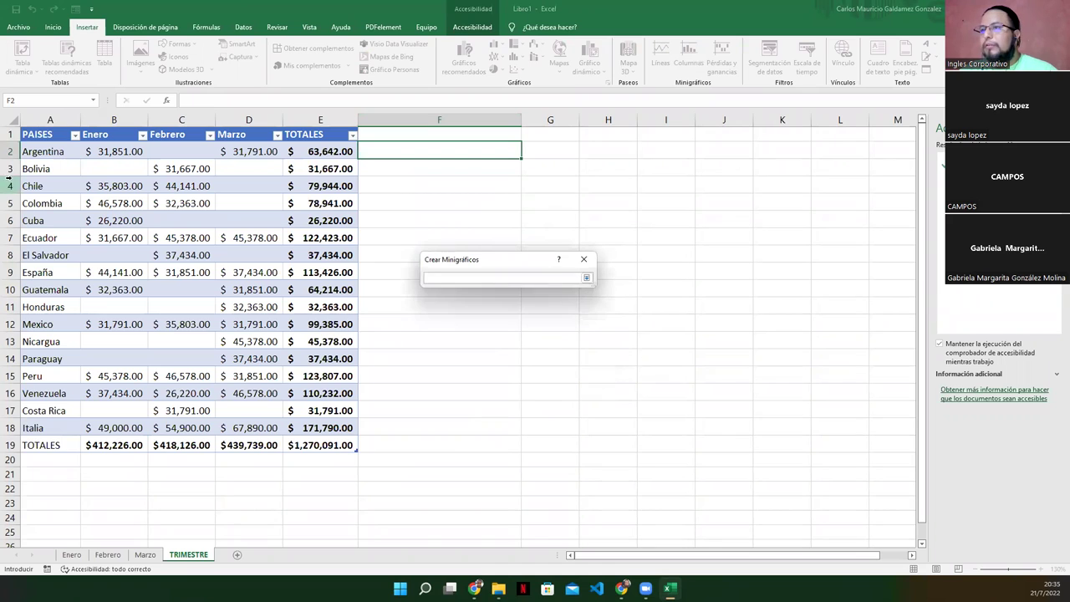
drag(97, 153, 251, 151)
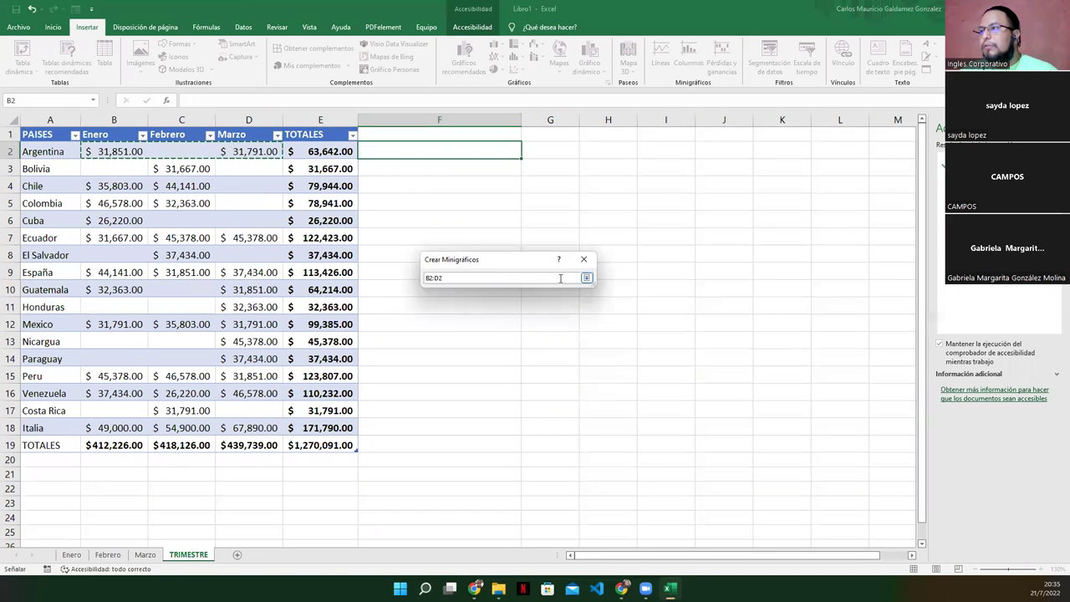
click(587, 279)
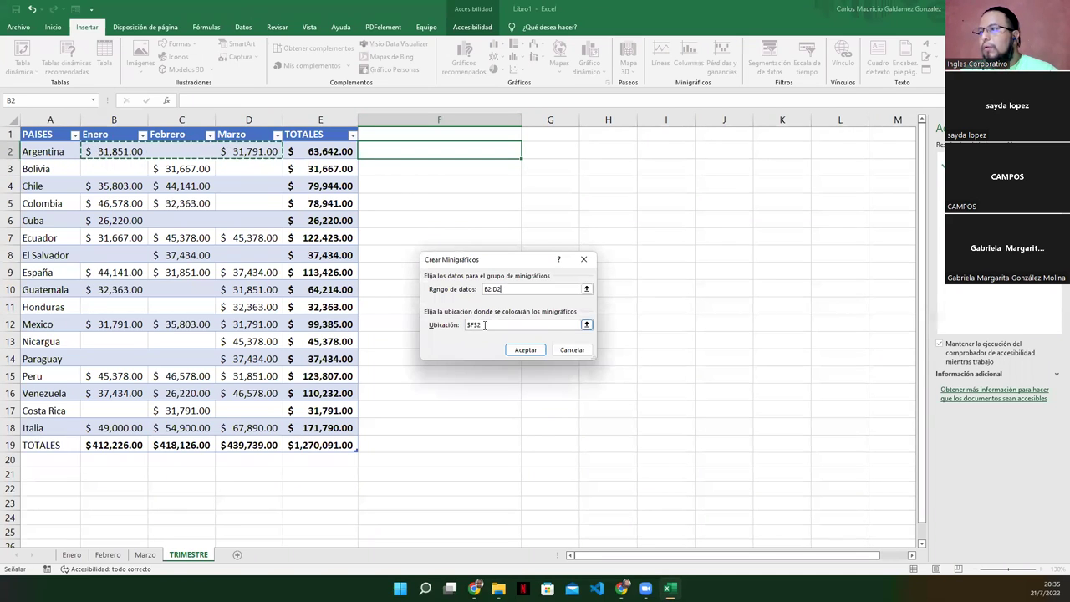
click(520, 352)
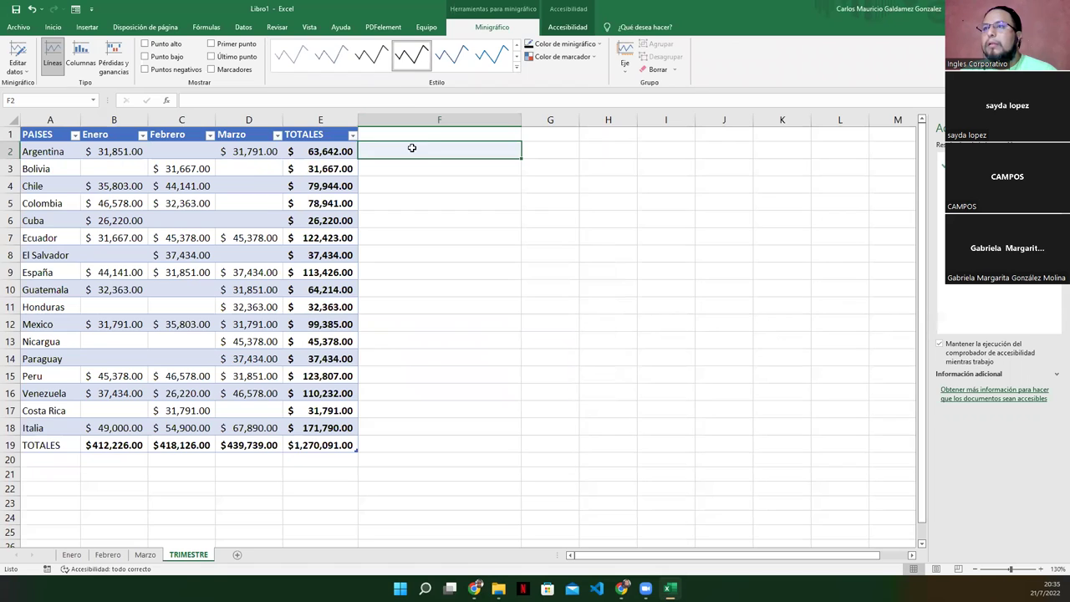
Step: Change the F2 sparkline to dark-styled columns and make row 2 taller
click(81, 55)
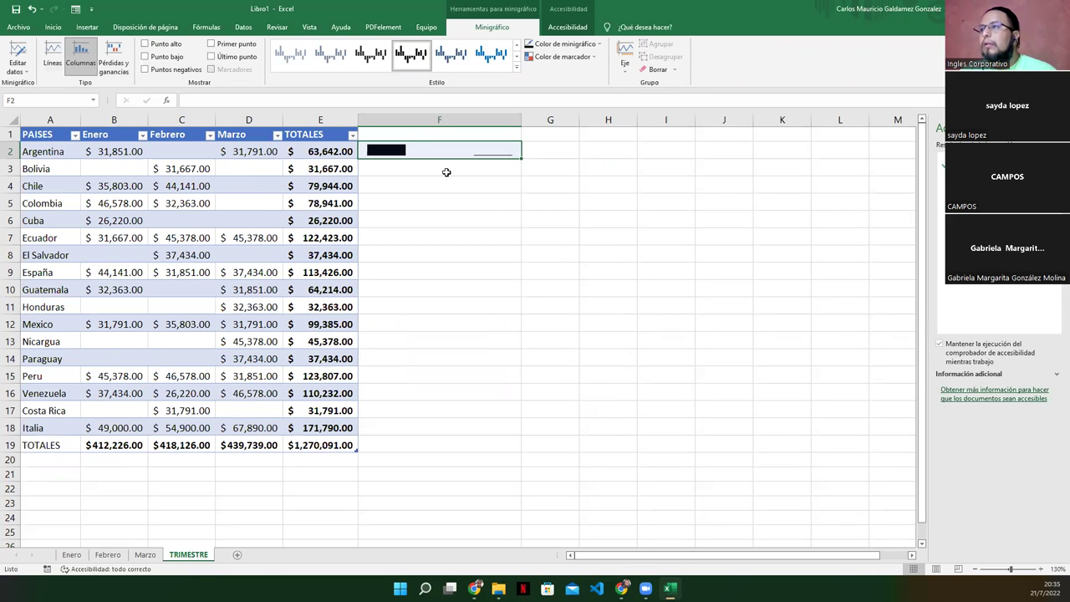
click(371, 54)
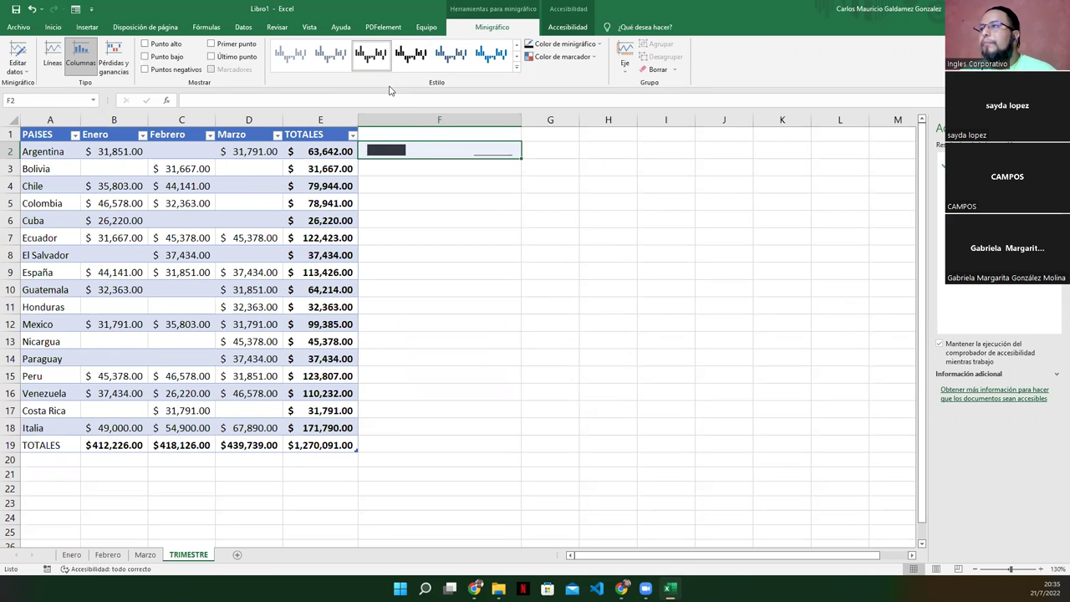
drag(11, 154, 18, 182)
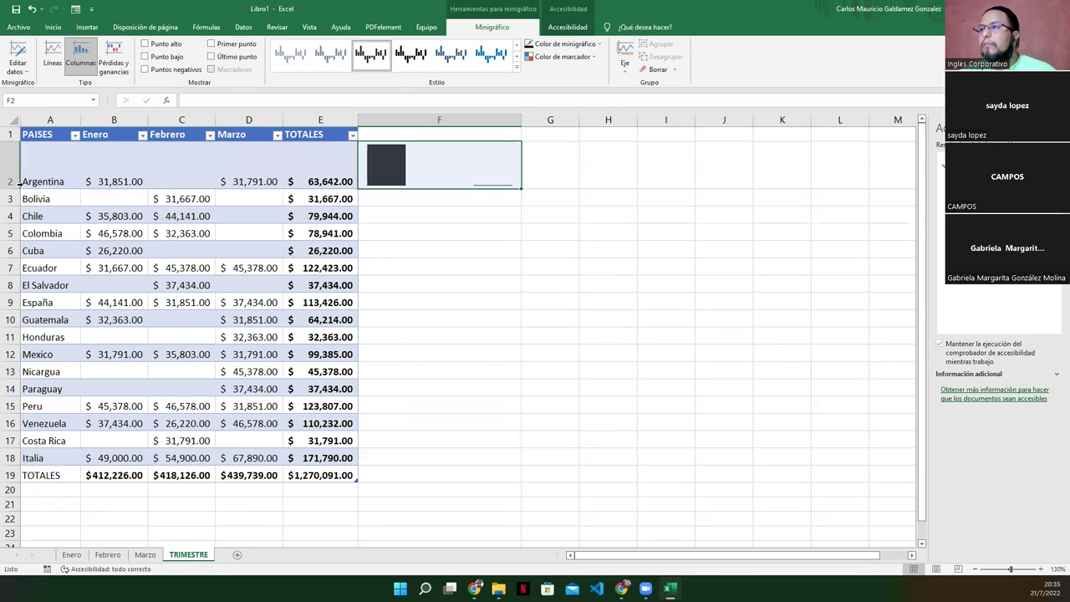
Step: Inspect F2 and the sparkline group's data settings, leaving them unchanged
double_click(451, 178)
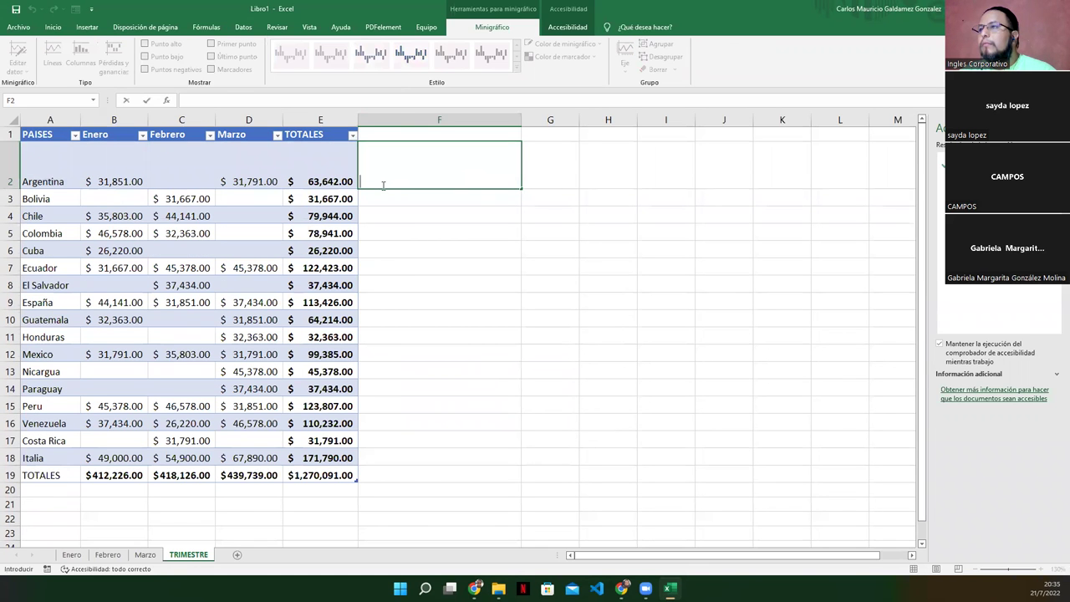
key(Escape)
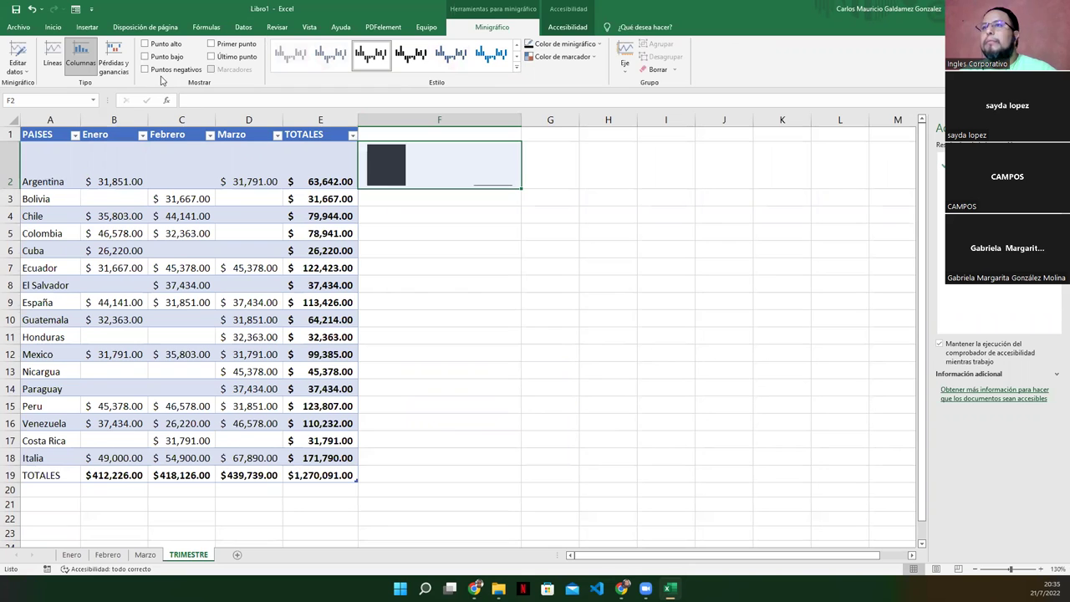
click(25, 71)
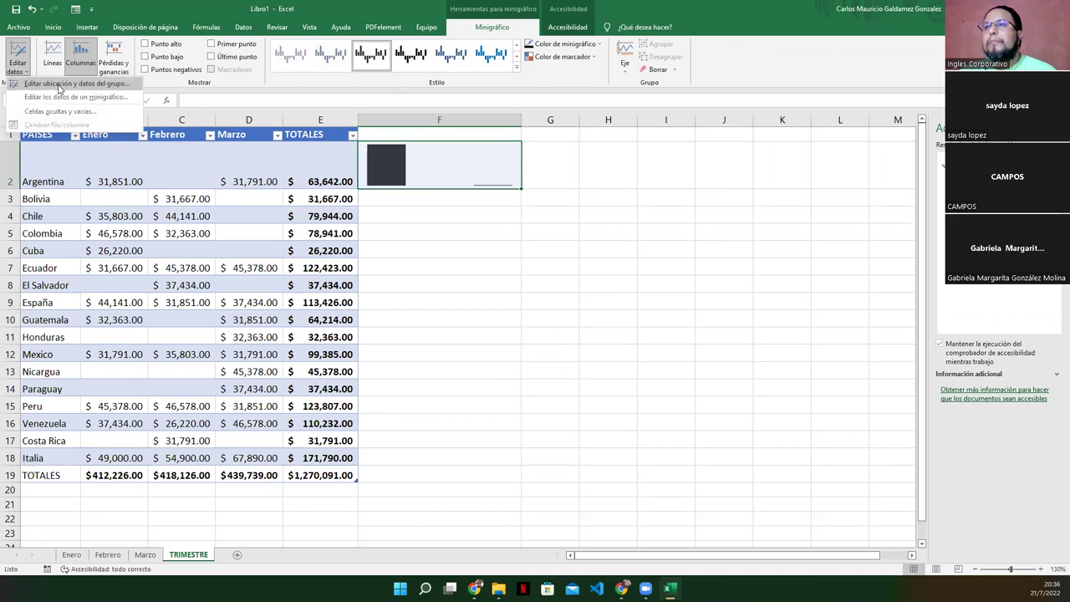
click(188, 143)
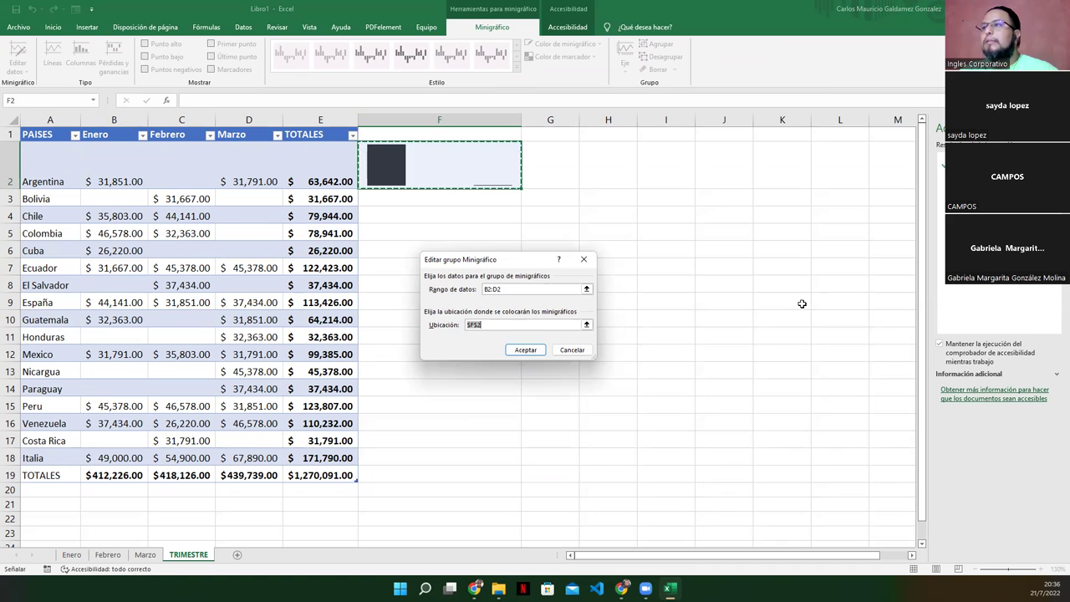
key(Escape)
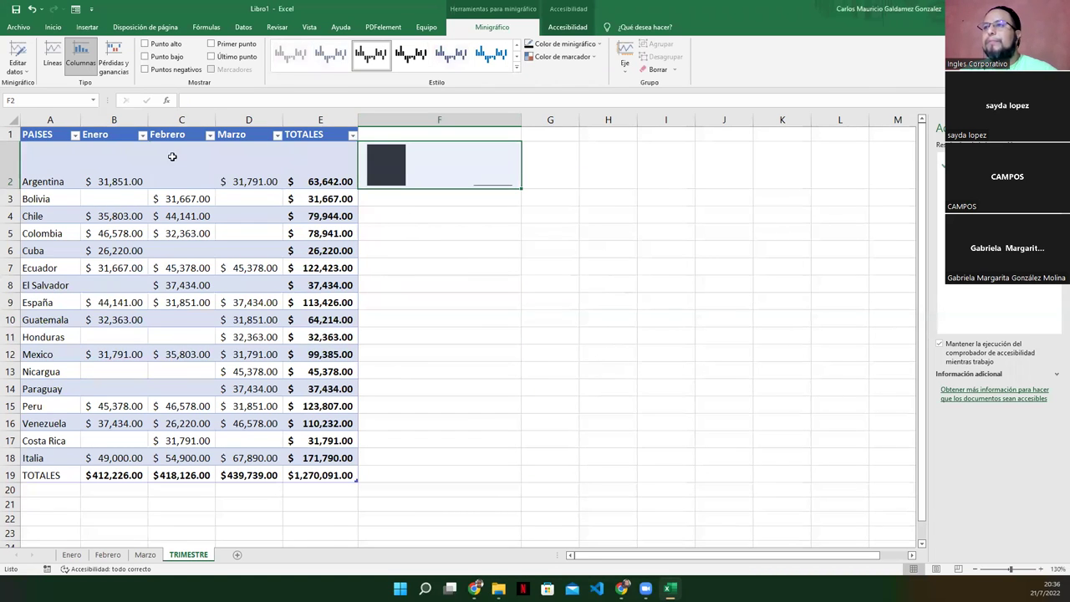
Step: Enter 0 in Argentina's empty February cell C2
click(172, 165)
text(0)
key(Return)
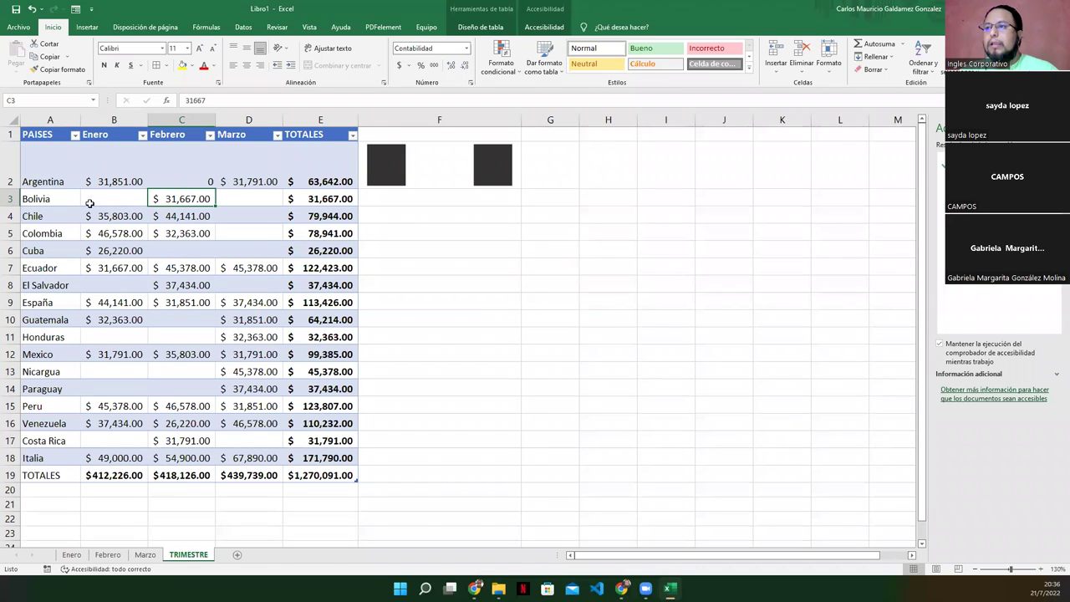
Step: Copy the 0 from C2 and select every empty month cell in the table
click(184, 176)
click(450, 67)
key(ctrl+c)
click(114, 201)
drag(224, 201, 248, 251)
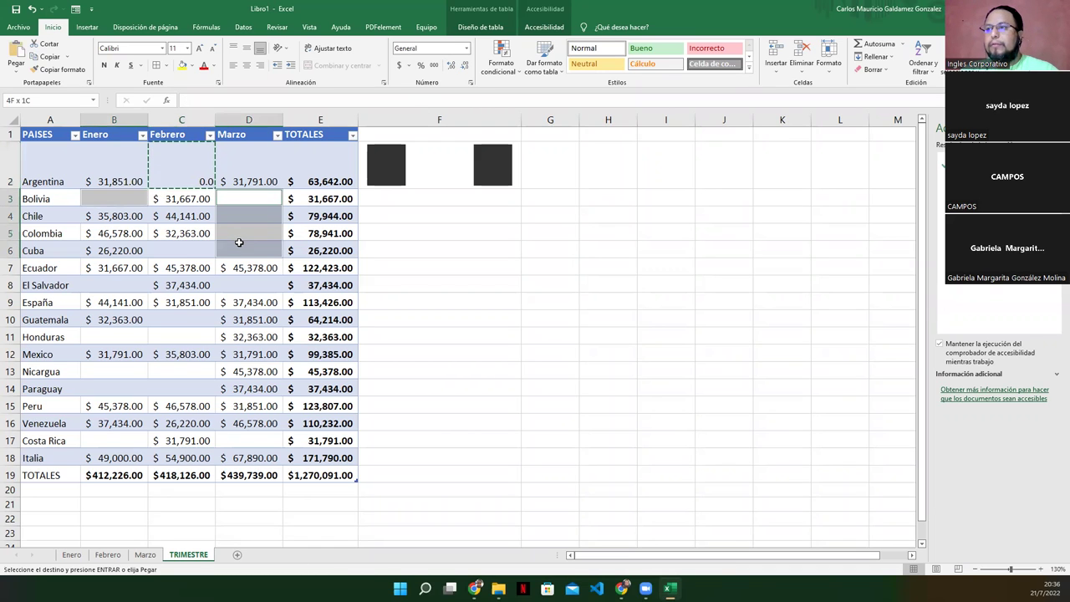
ctrl+click(205, 249)
ctrl+click(125, 285)
ctrl+click(222, 285)
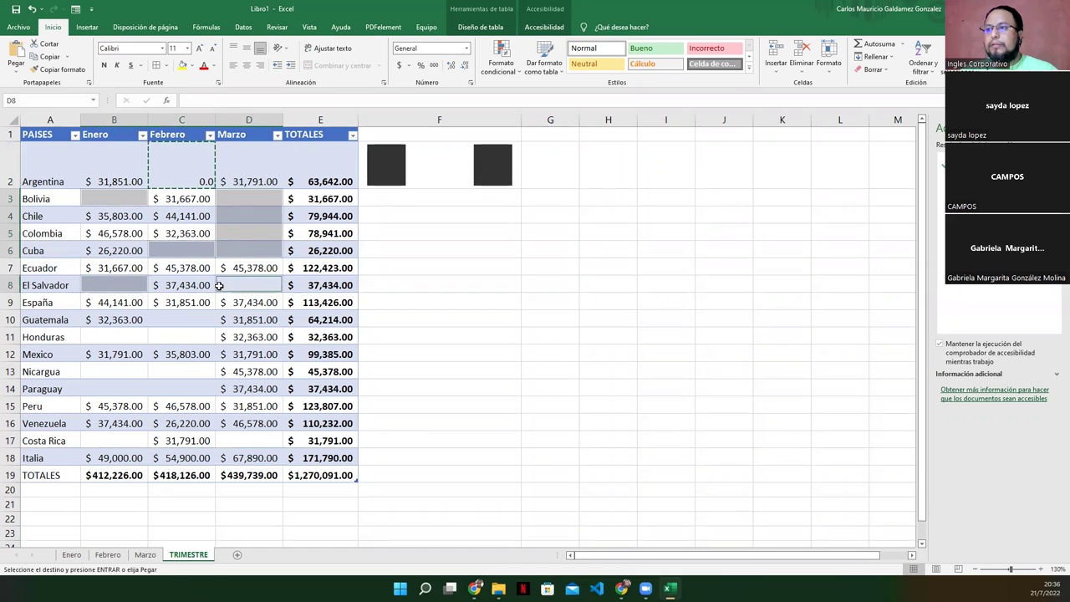
drag(187, 318, 192, 332)
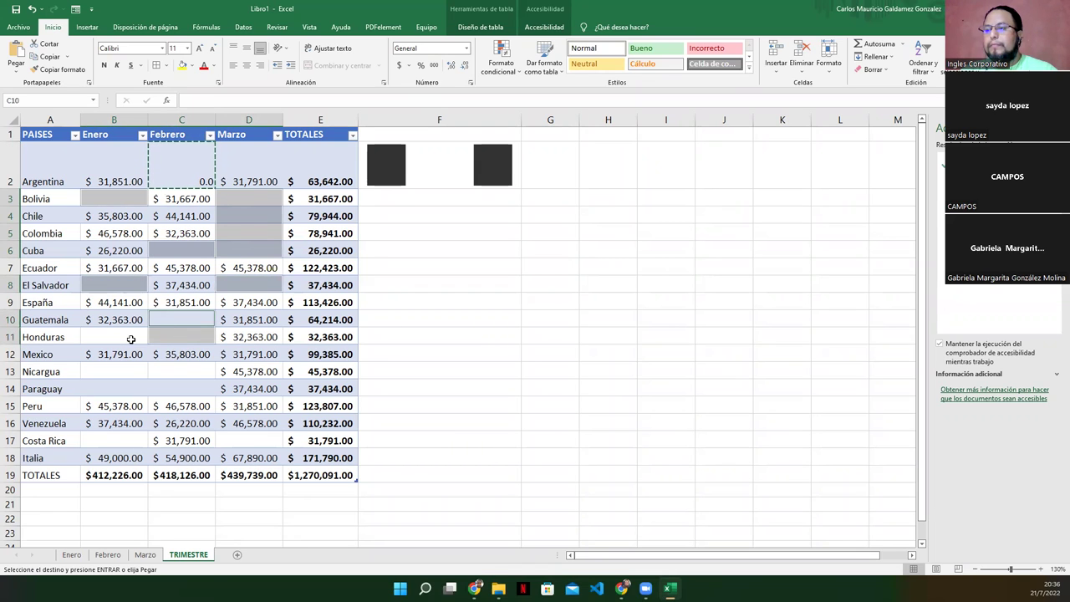
drag(124, 368, 160, 393)
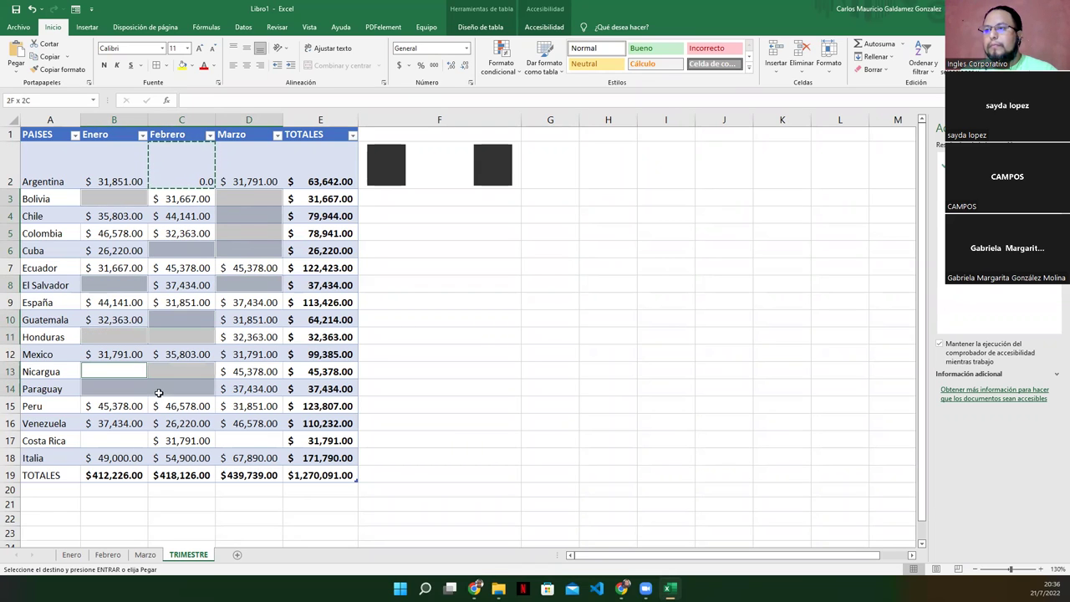
ctrl+click(126, 440)
ctrl+click(223, 441)
Step: Paste 0 into the selected blanks and give them and C2 accounting format
key(ctrl+v)
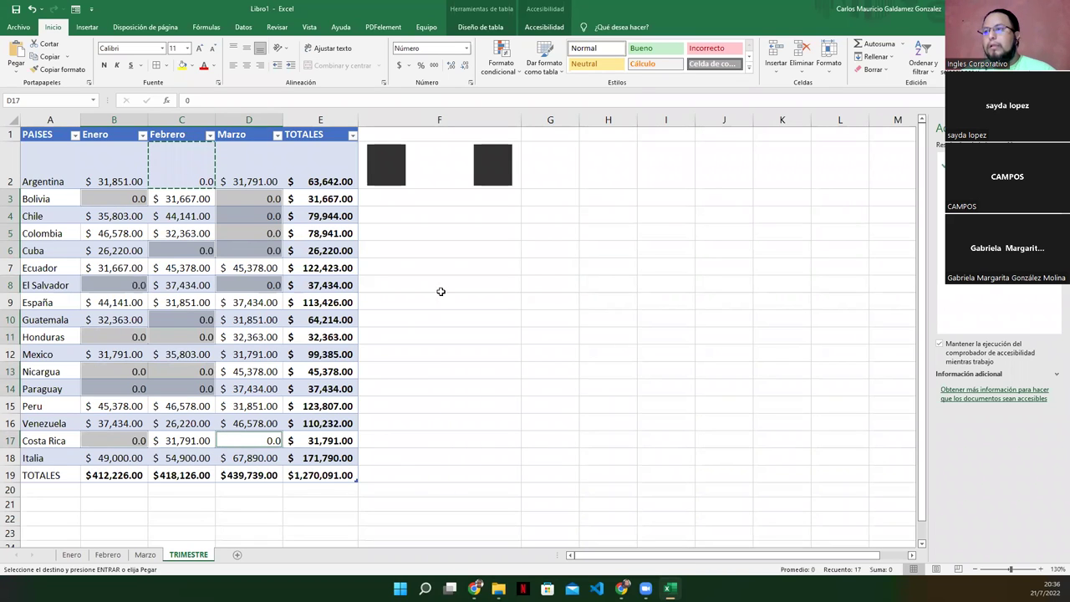
click(399, 67)
click(171, 181)
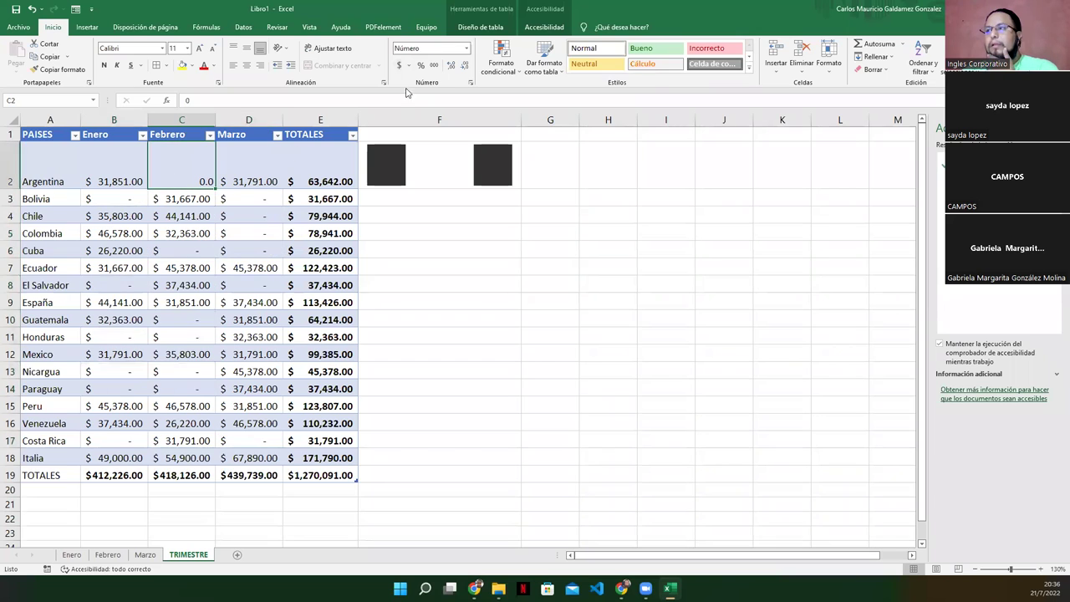
click(398, 66)
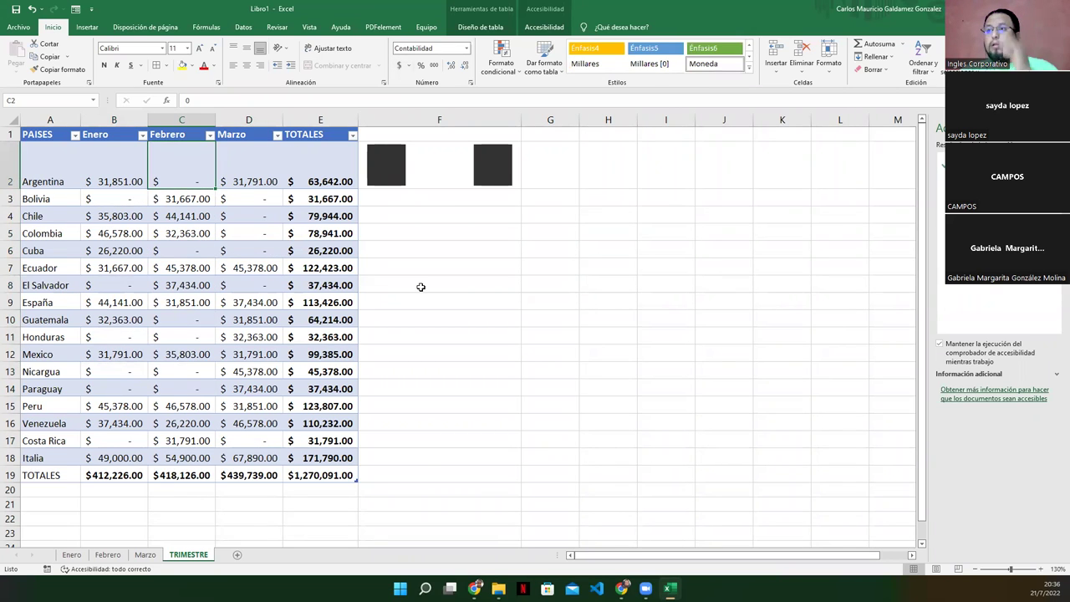
Step: Set row 2 back to normal height through Alto de fila
click(437, 174)
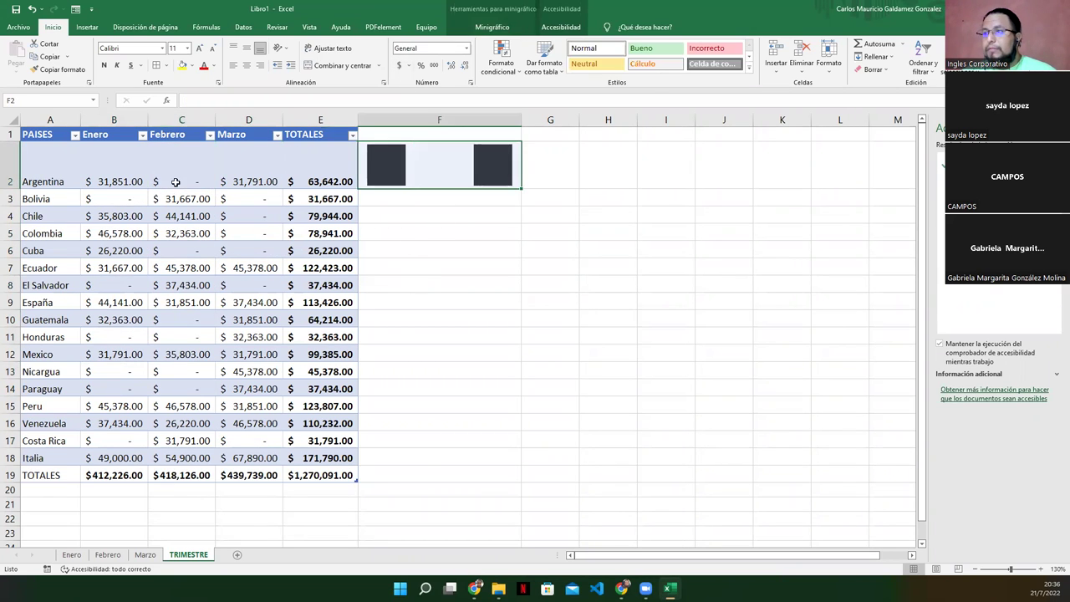
click(9, 206)
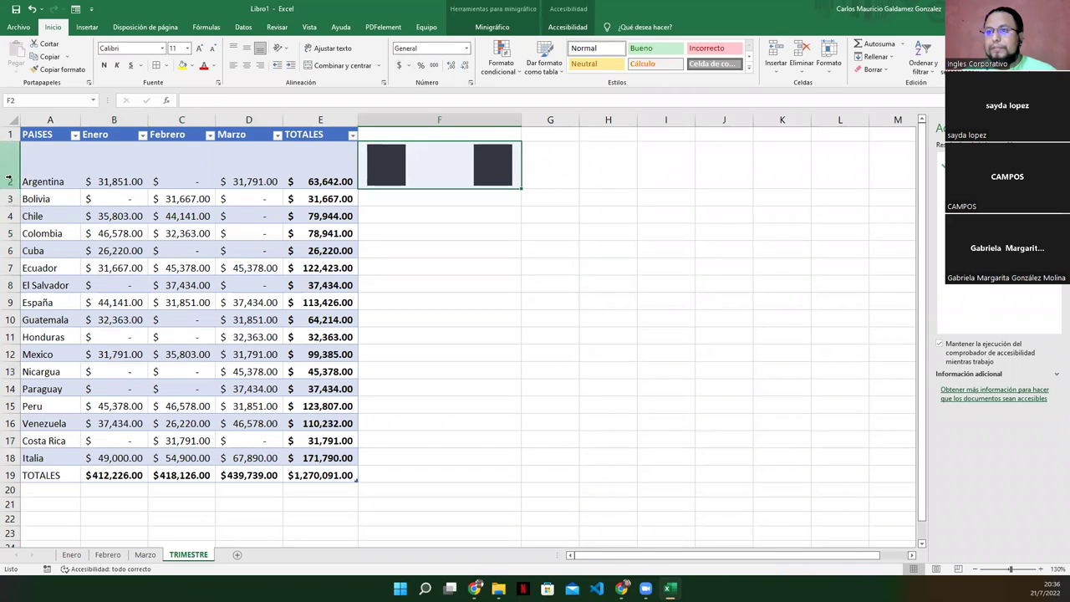
right_click(10, 166)
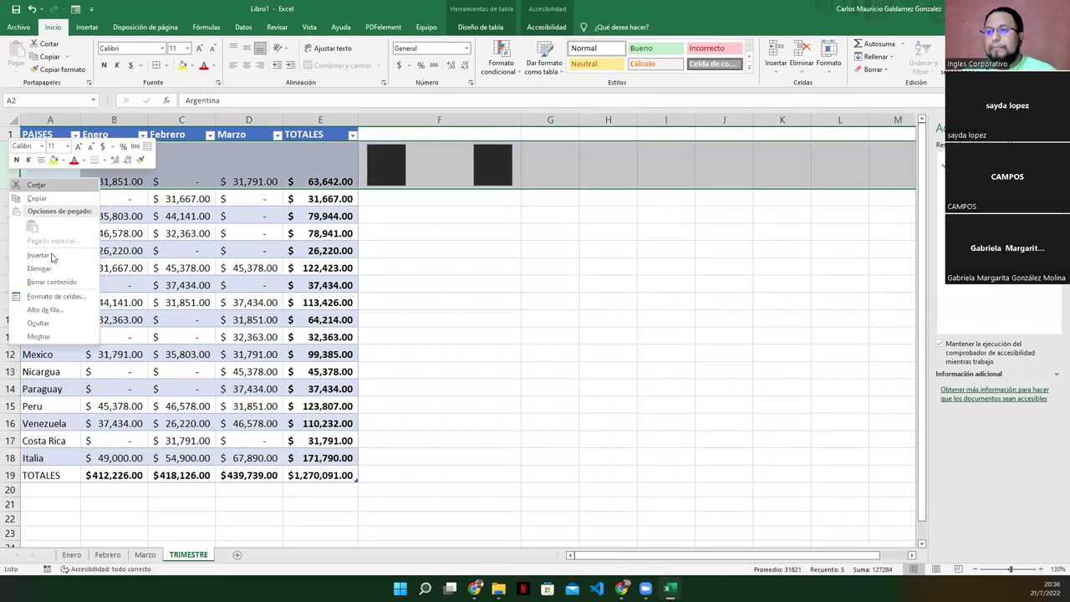
click(64, 310)
text(1)
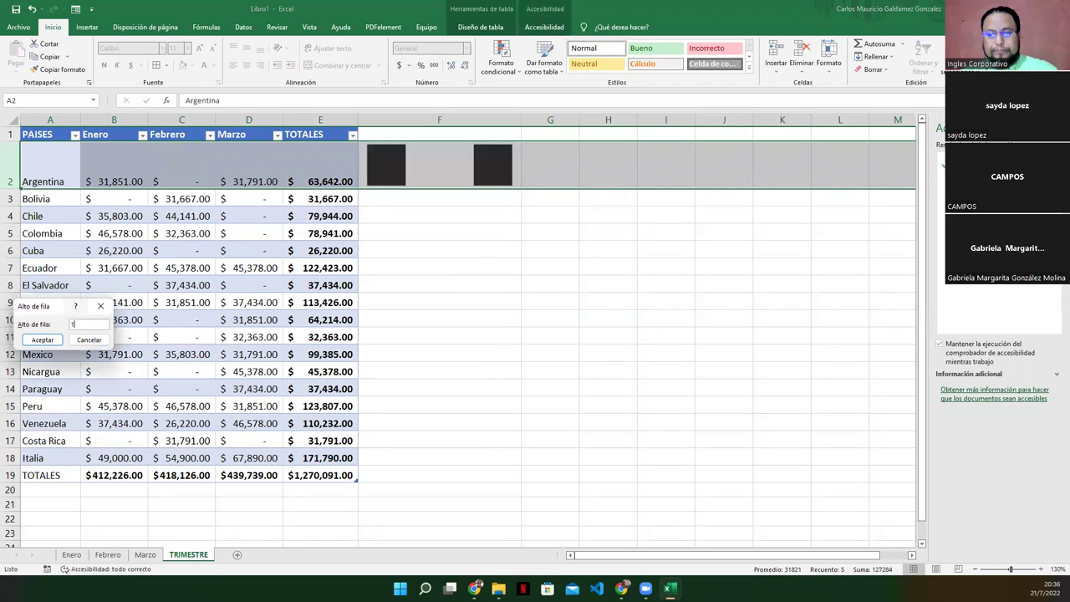
click(42, 339)
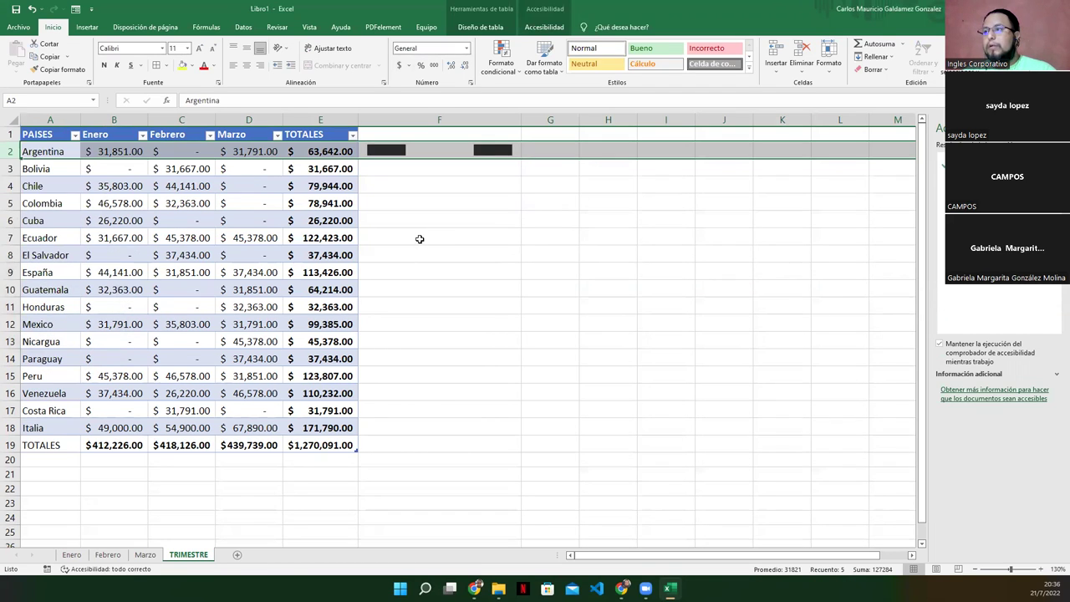
click(420, 239)
Step: Fill the F2 column sparkline down to F18 for every country
click(510, 151)
click(515, 165)
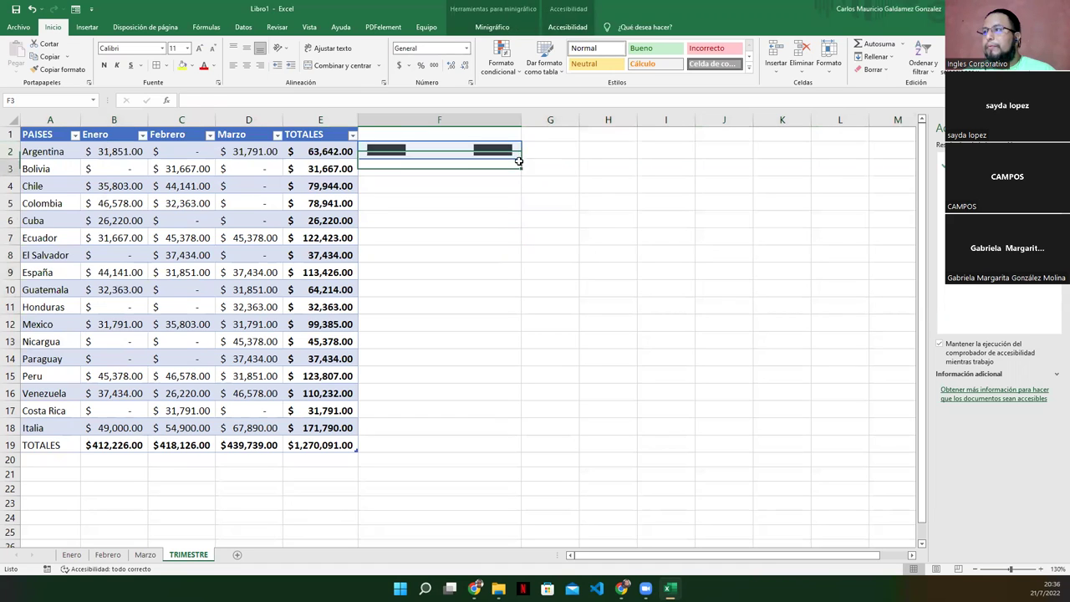
click(513, 154)
click(525, 164)
click(510, 152)
drag(521, 160, 468, 430)
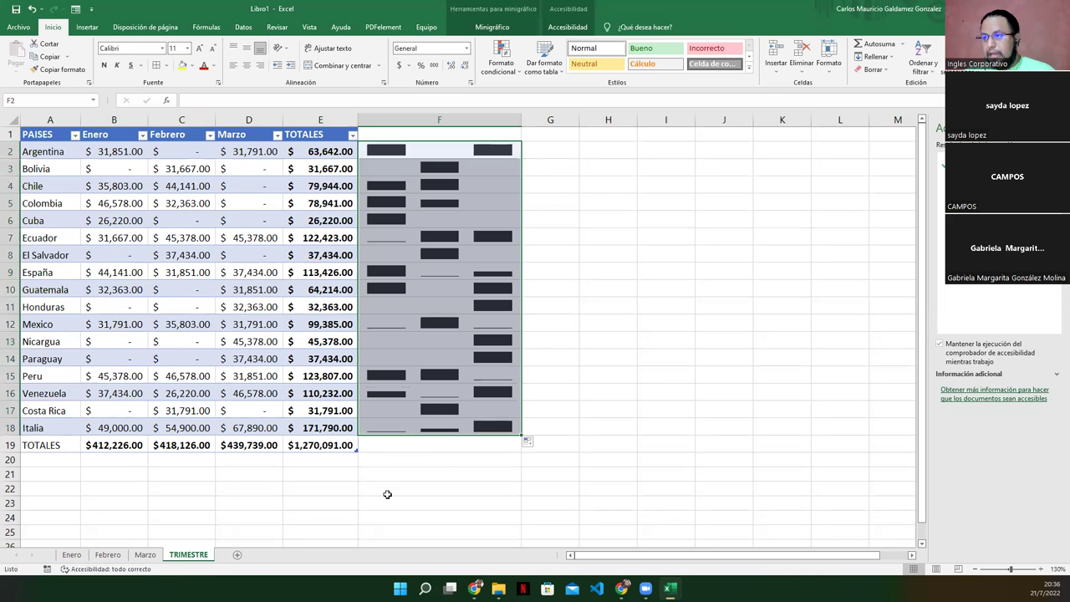
click(427, 428)
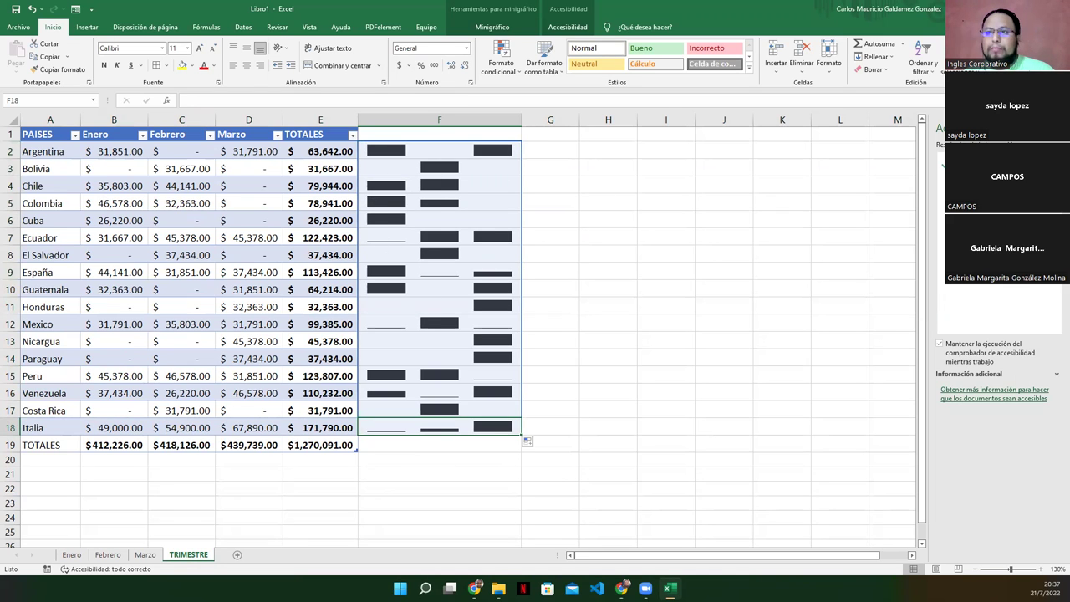
click(9, 187)
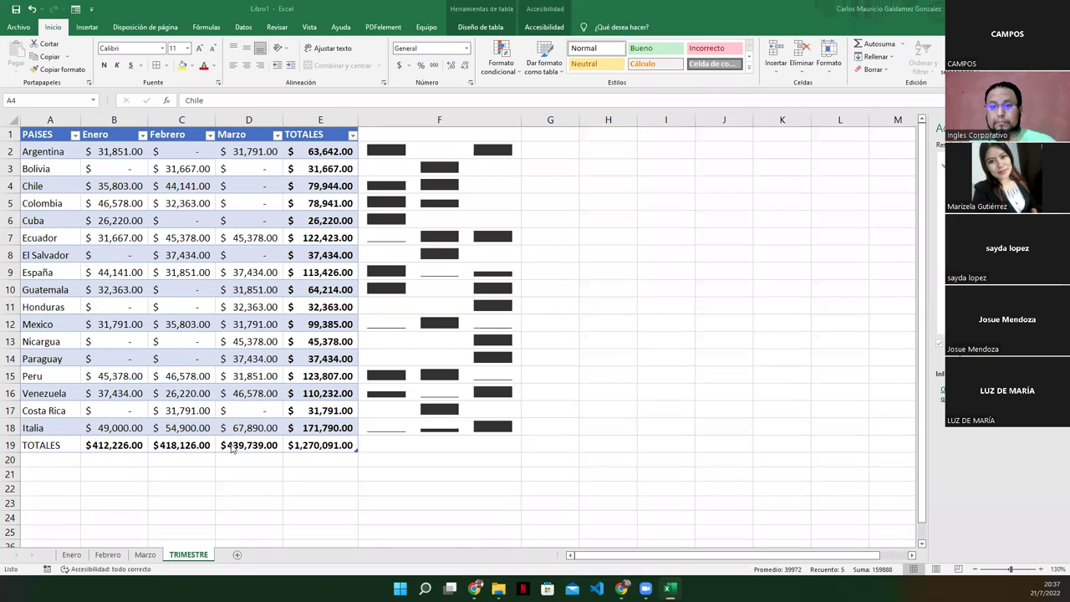
click(559, 242)
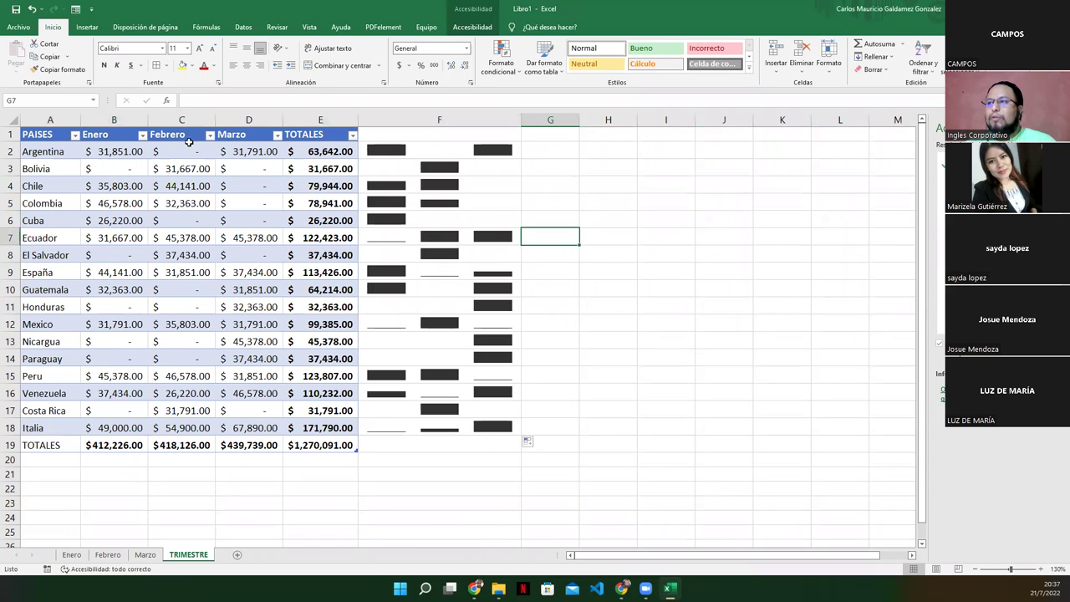
Step: Undo the sparkline fill and row height changes, then redo one step
click(452, 149)
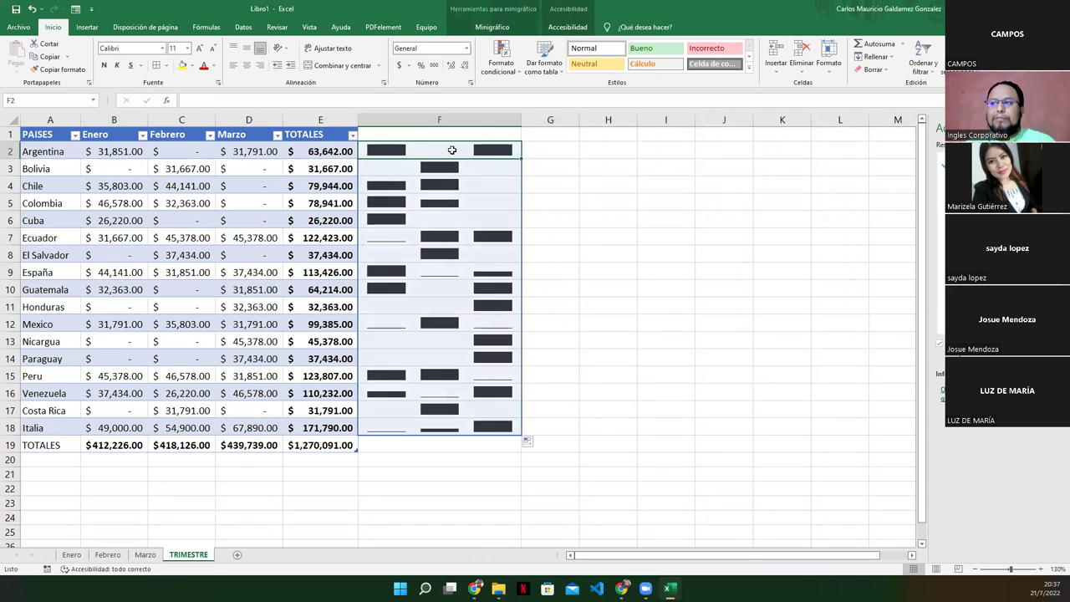
key(ctrl+z)
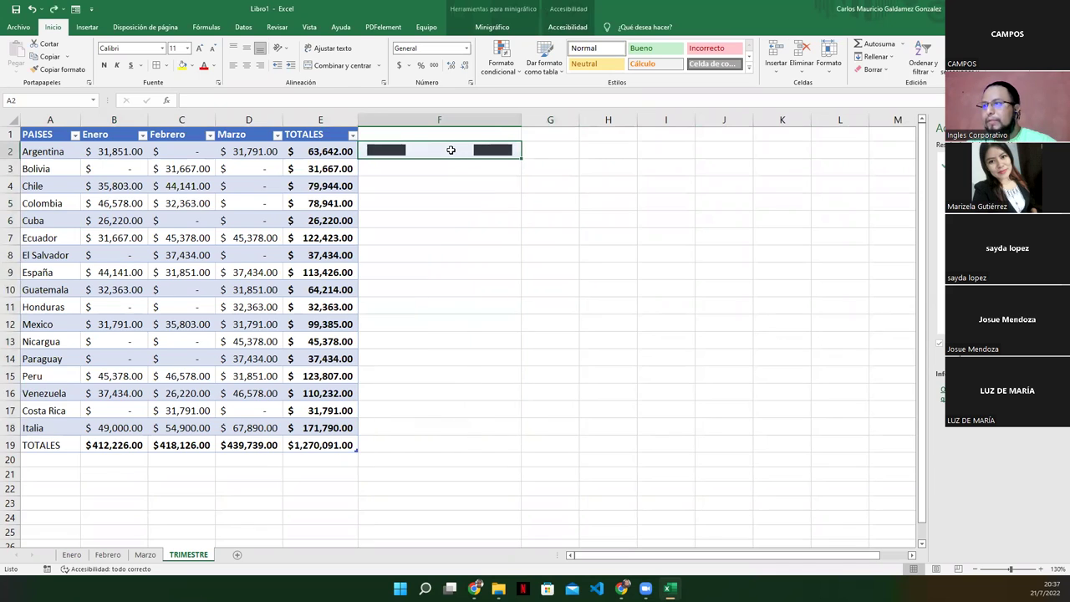
key(ctrl+z)
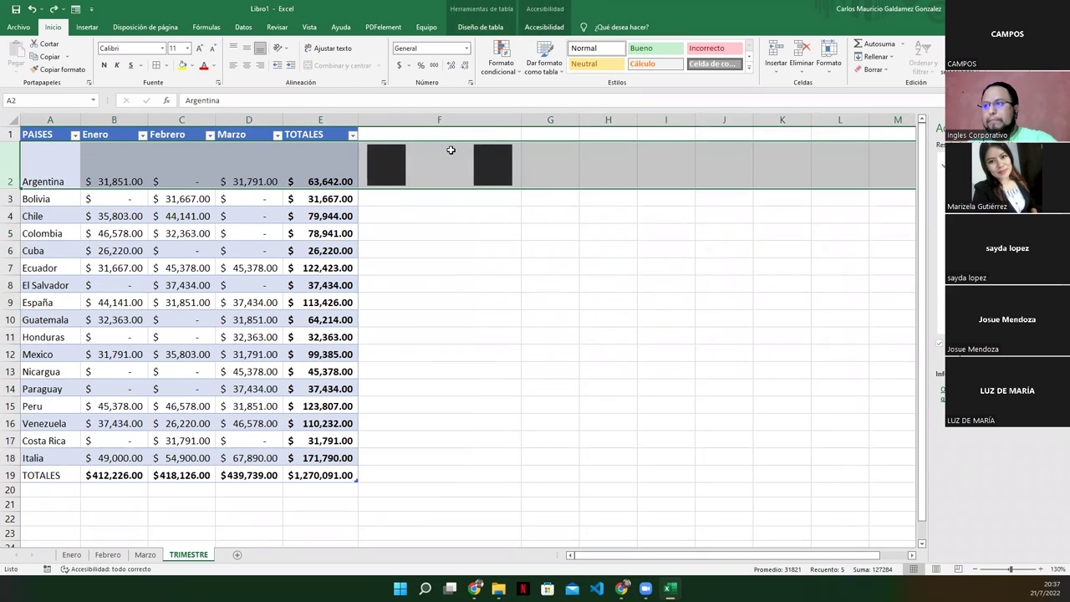
key(ctrl+z)
key(ctrl+z)
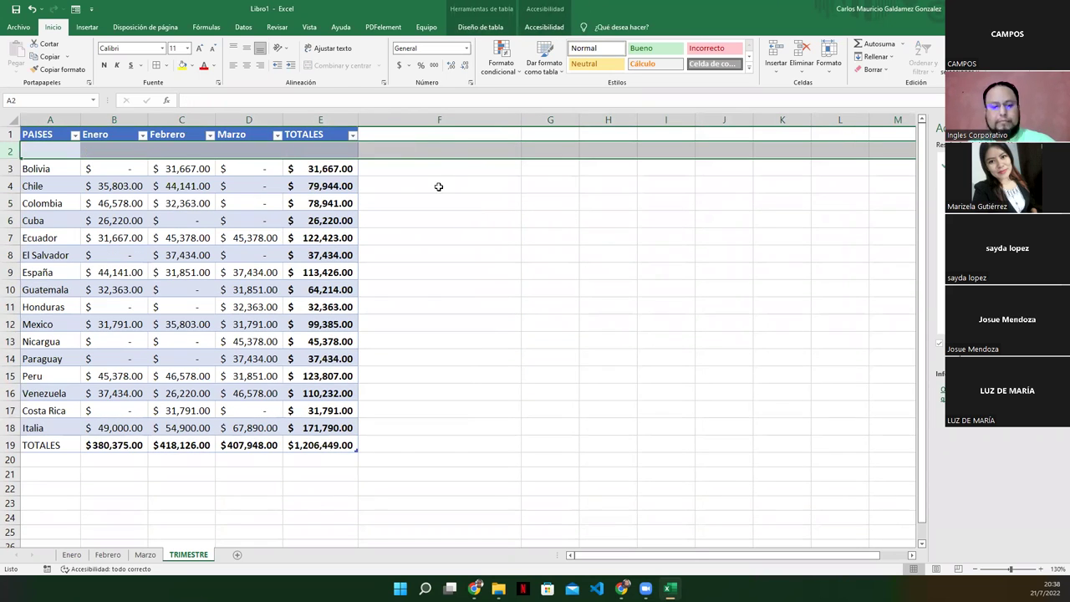
key(ctrl+y)
key(ctrl+y)
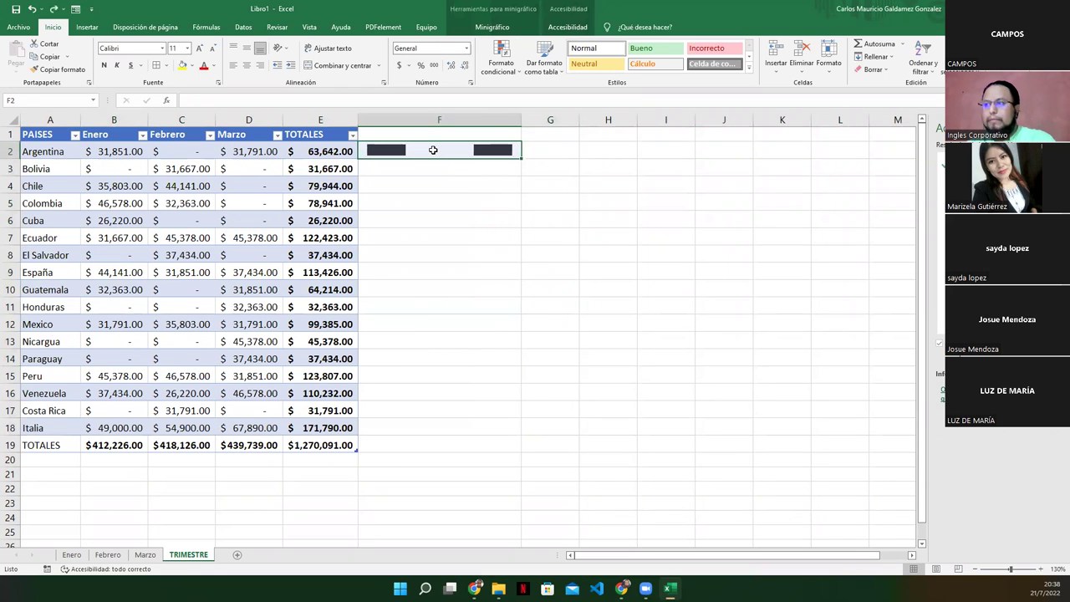
Step: Erase the remaining sparkline from F2, leaving column F empty
click(492, 170)
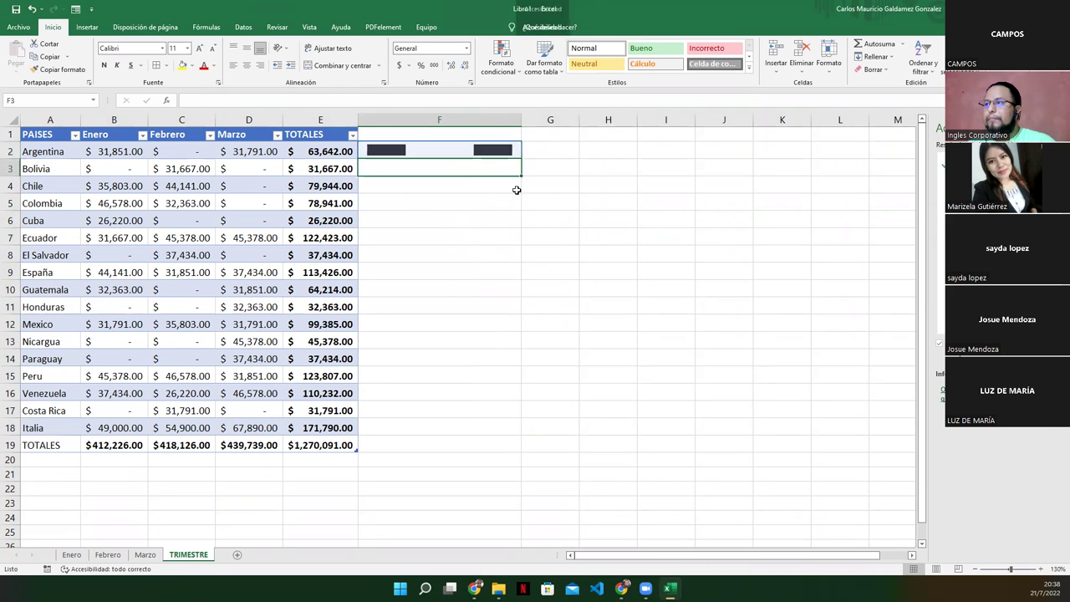
drag(522, 175, 501, 159)
click(404, 146)
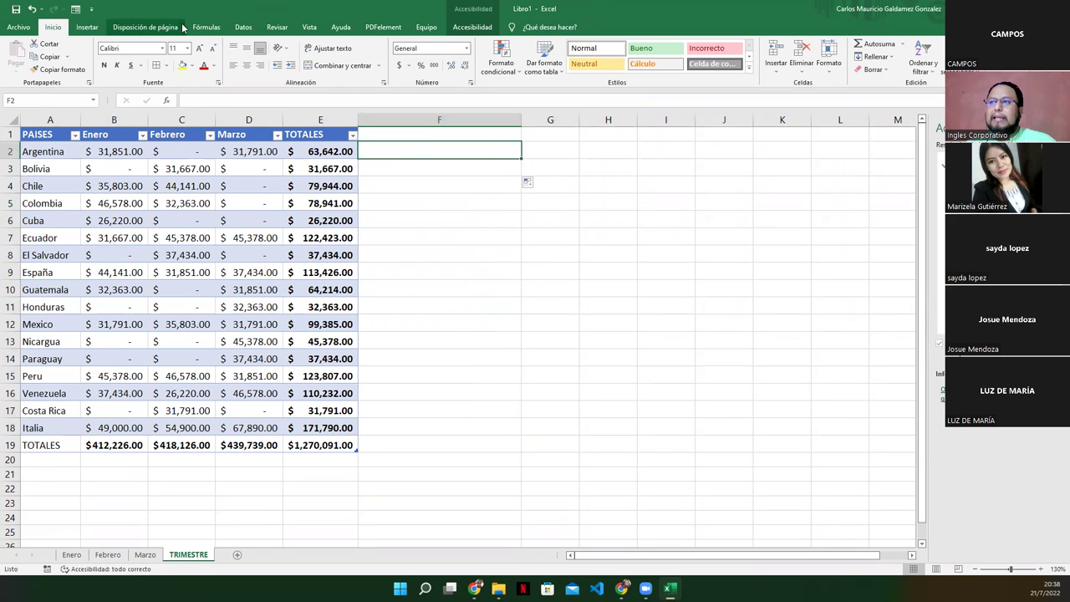
click(87, 27)
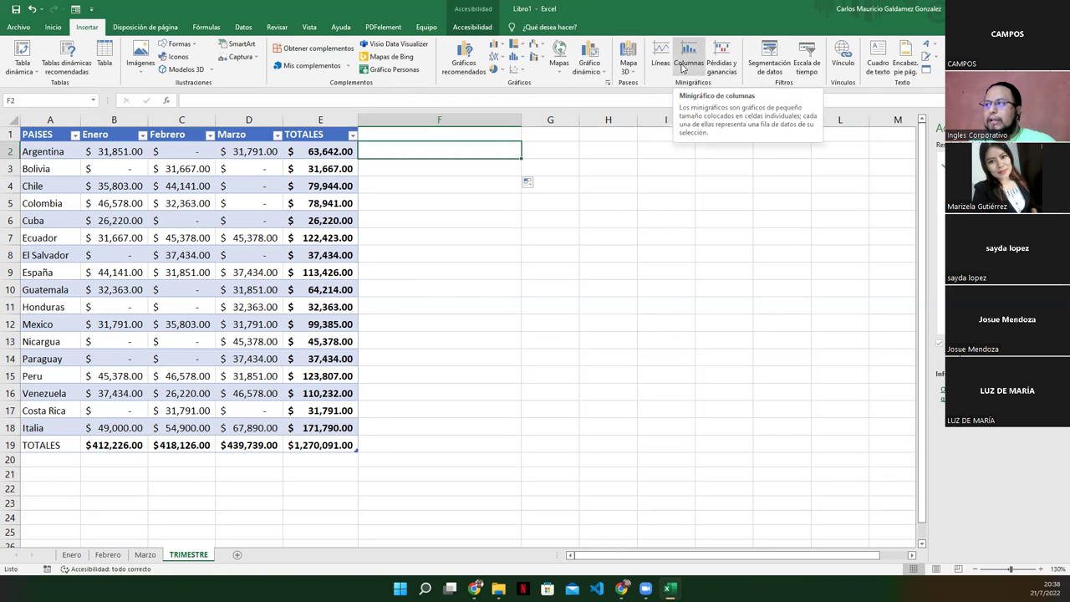
Step: Create a column sparkline in $F$2 from Argentina's Enero–Marzo values B2:D2
click(683, 67)
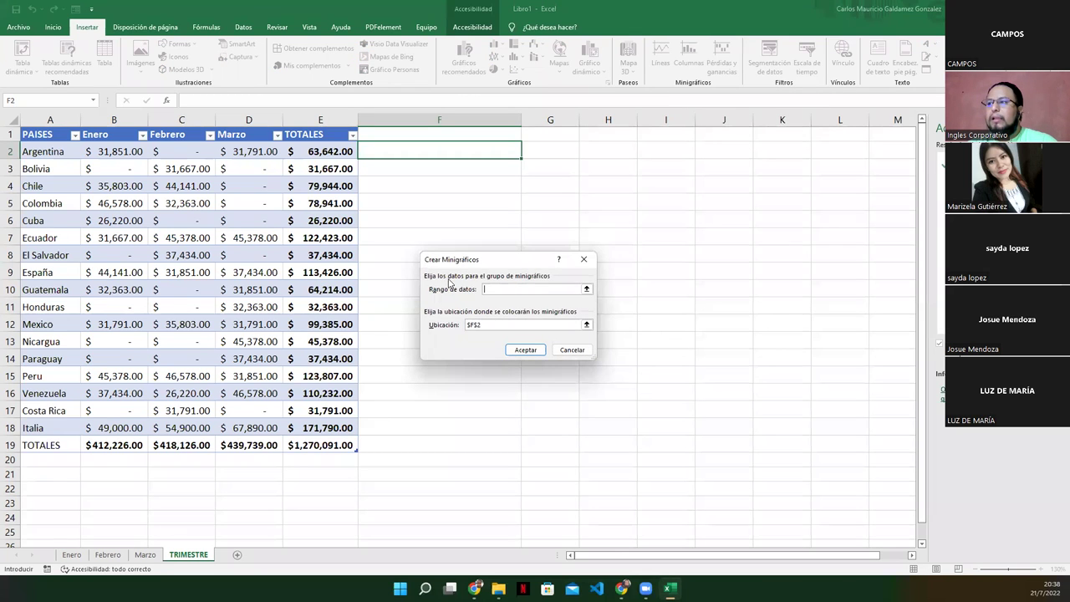
drag(447, 264, 410, 180)
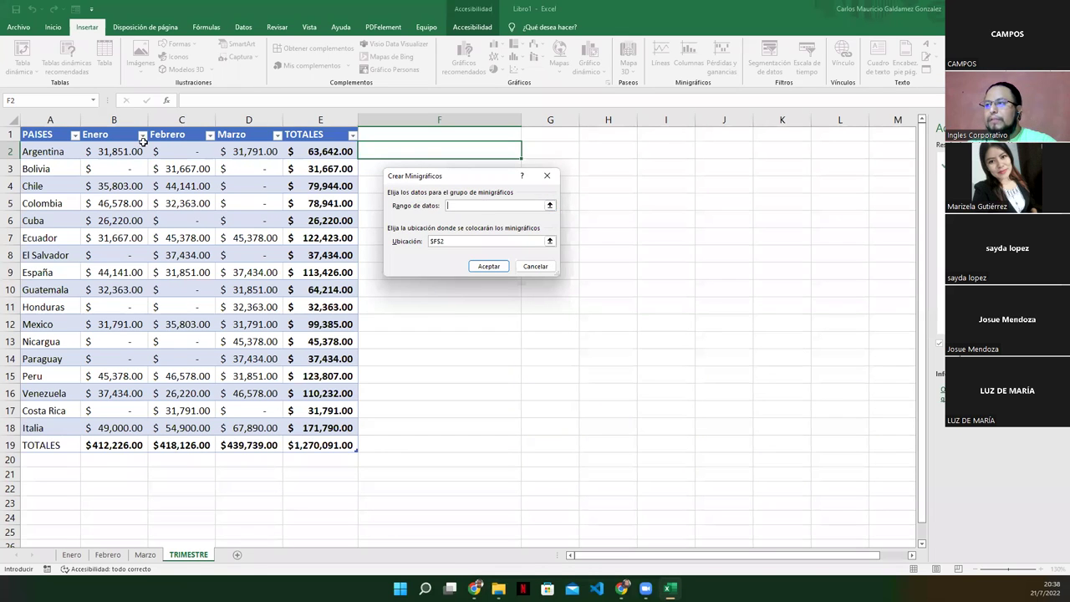
drag(90, 152, 275, 152)
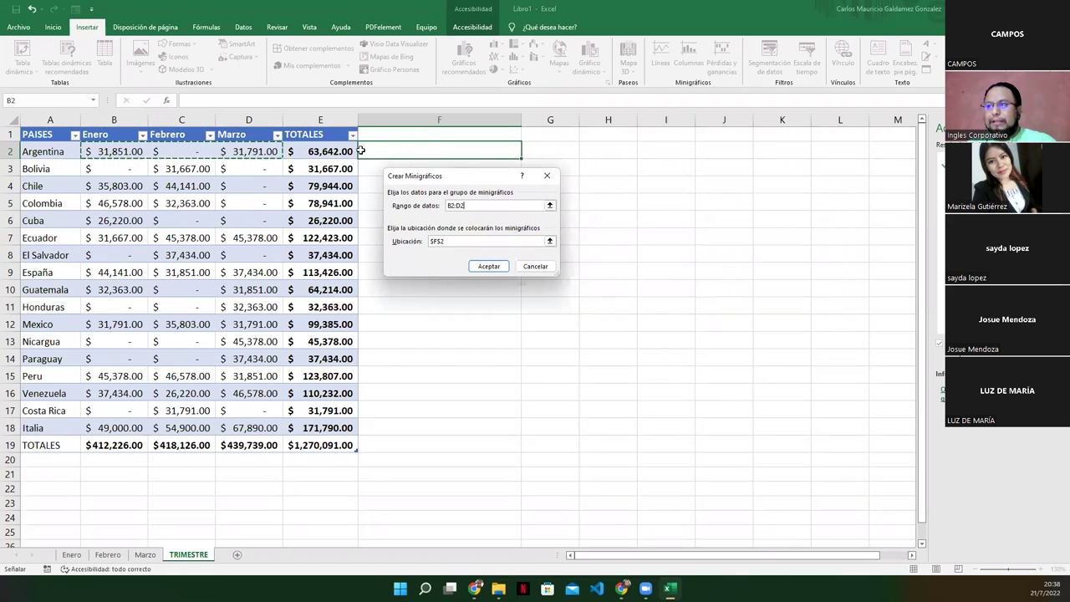
click(450, 241)
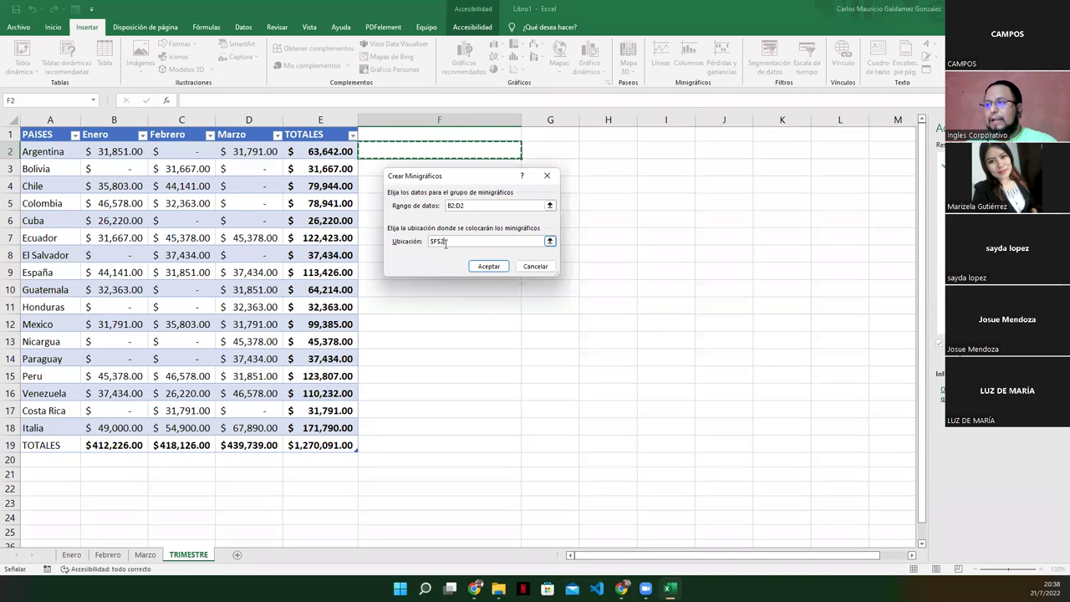
click(490, 266)
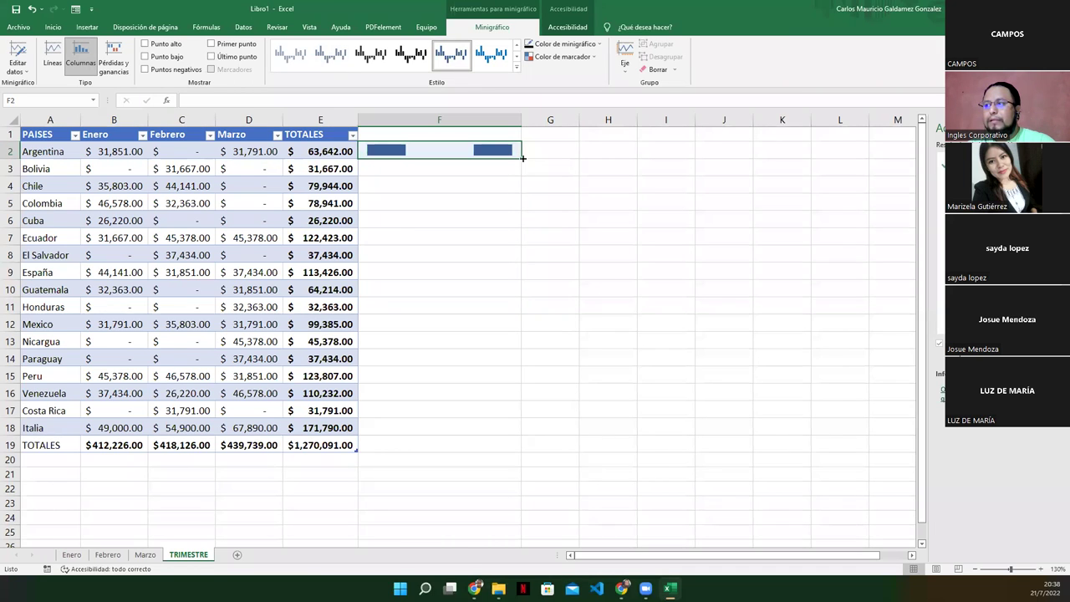
Step: Copy the F2 column sparkline down through F18, one per country
drag(522, 158, 489, 174)
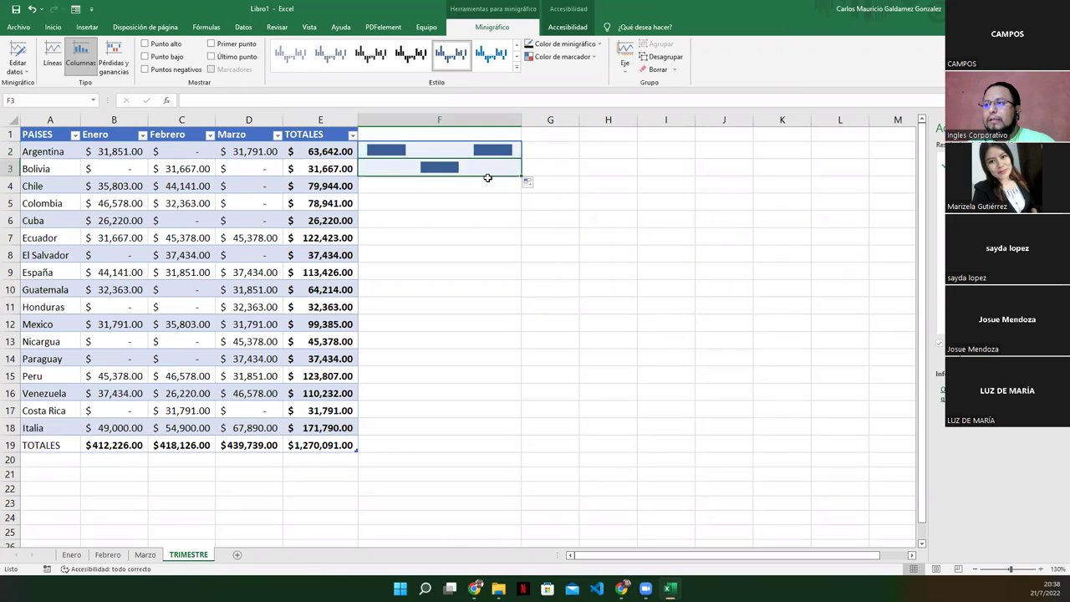
click(518, 159)
drag(522, 158, 490, 430)
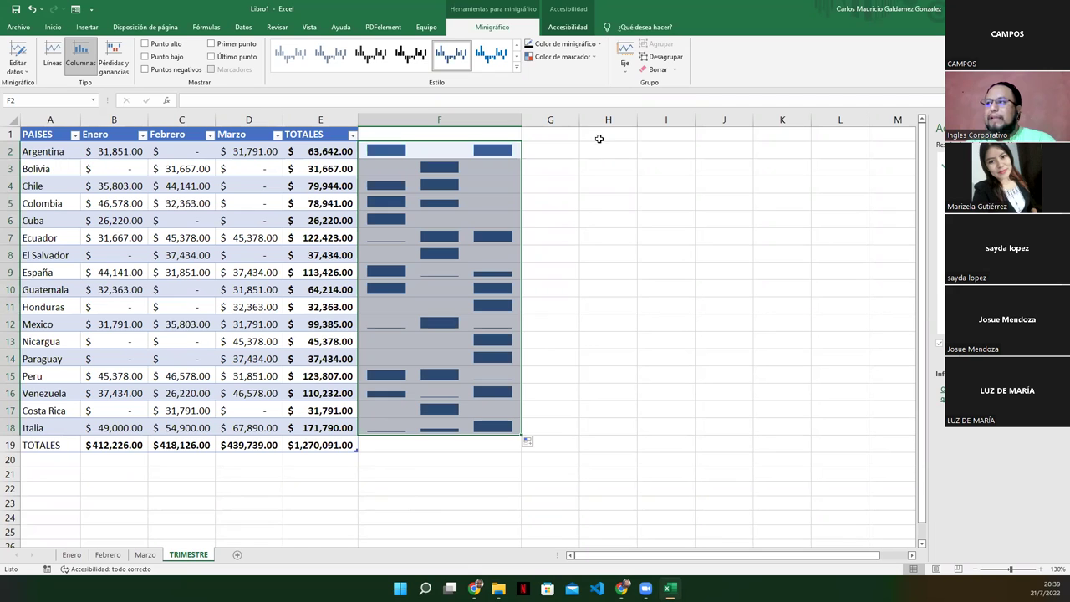
click(550, 153)
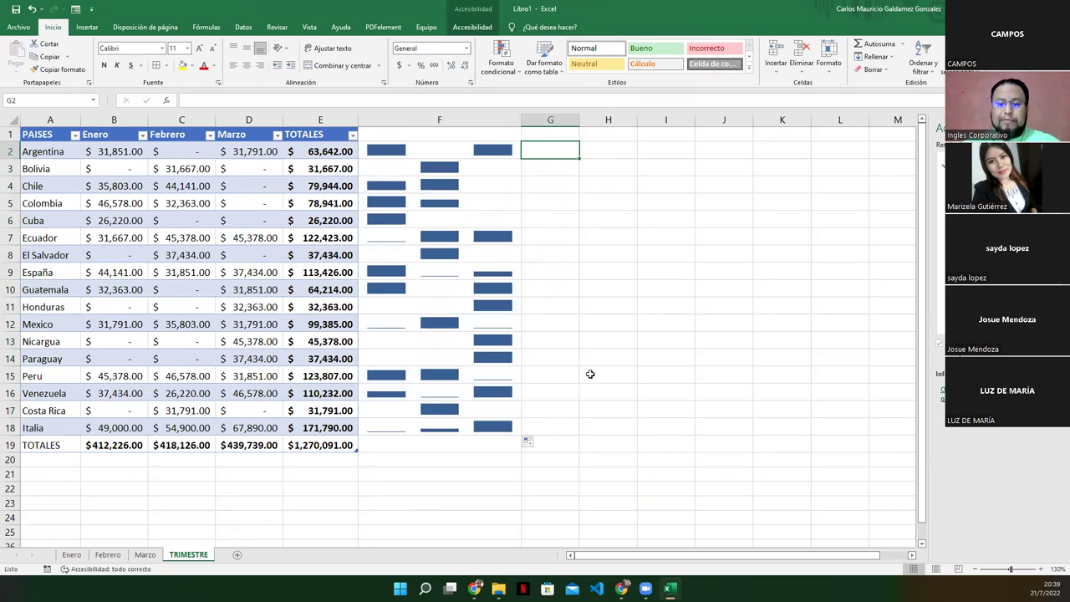
text(=)
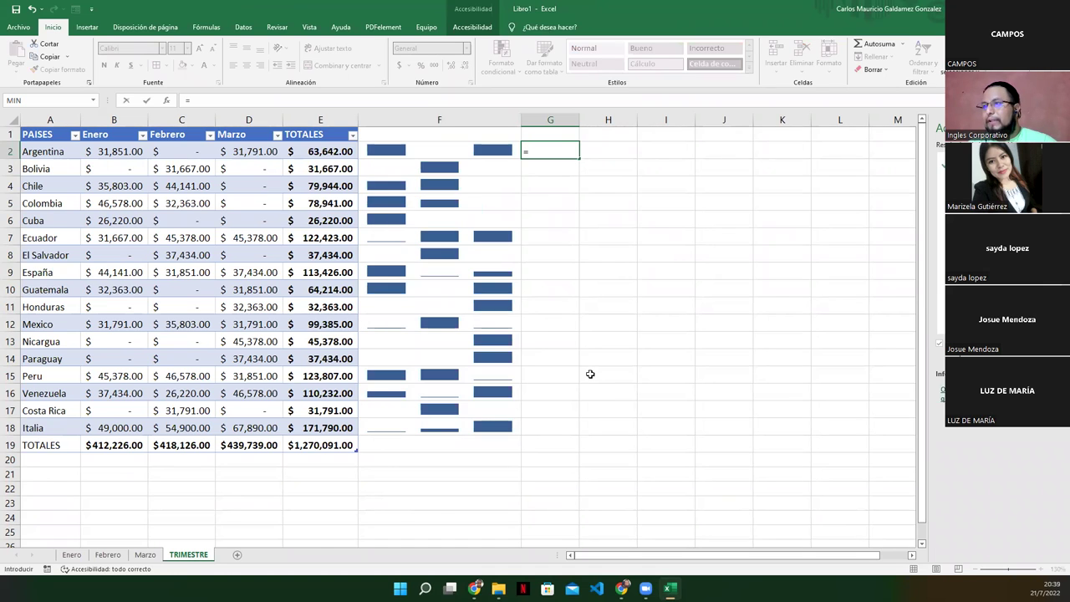
key(Left)
key(Left)
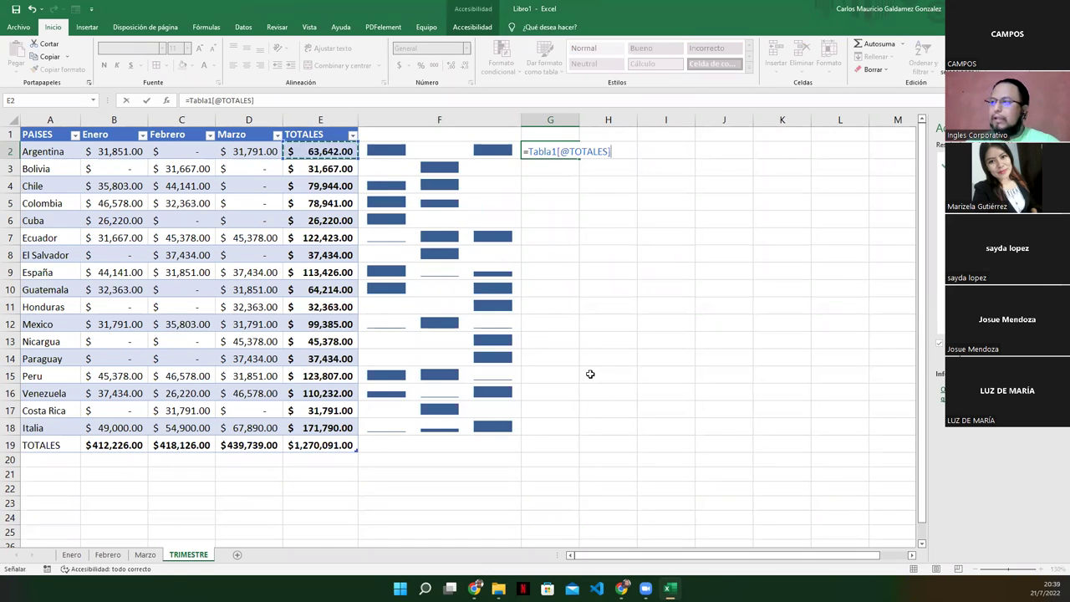
text(/)
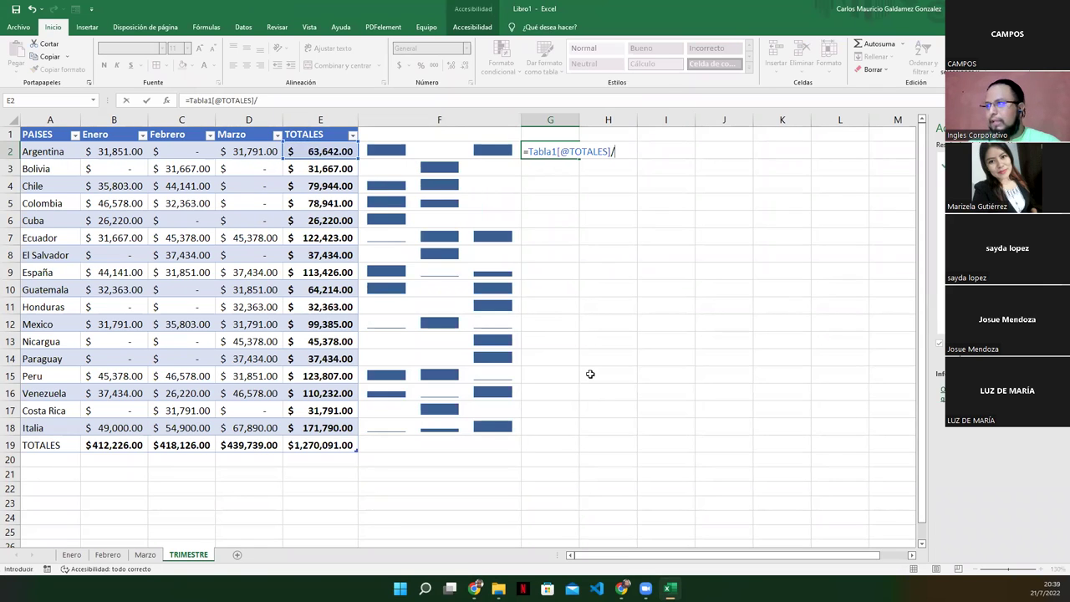
click(311, 443)
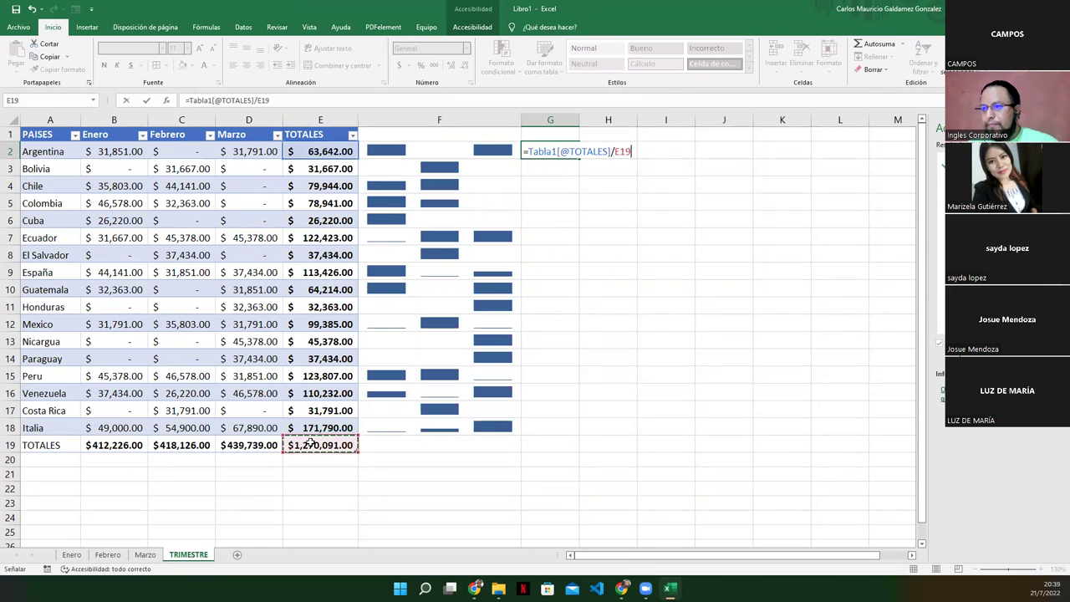
click(626, 149)
key(F4)
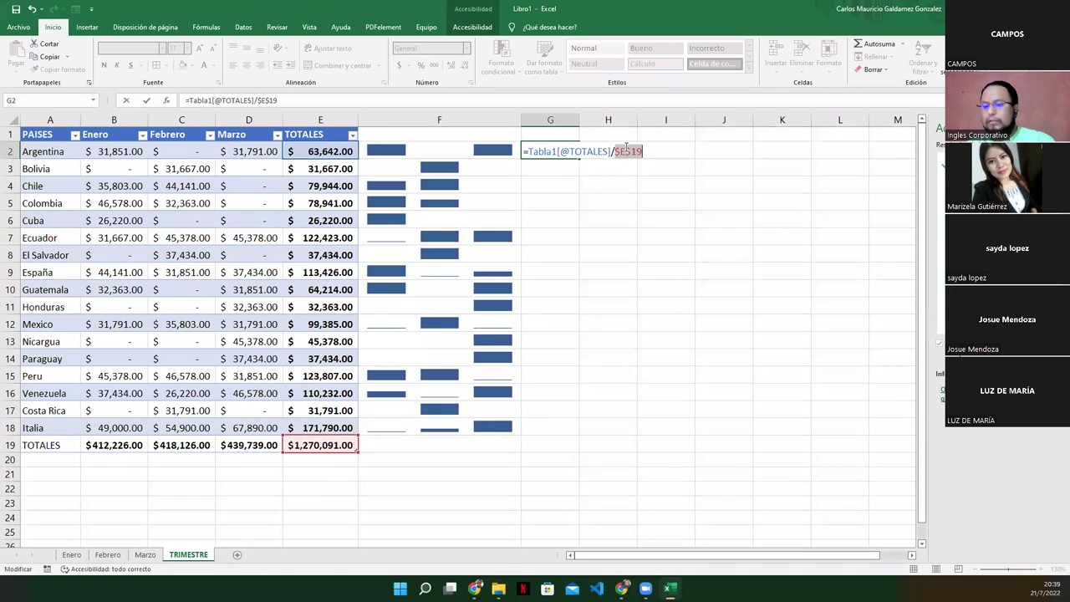
key(ctrl+Return)
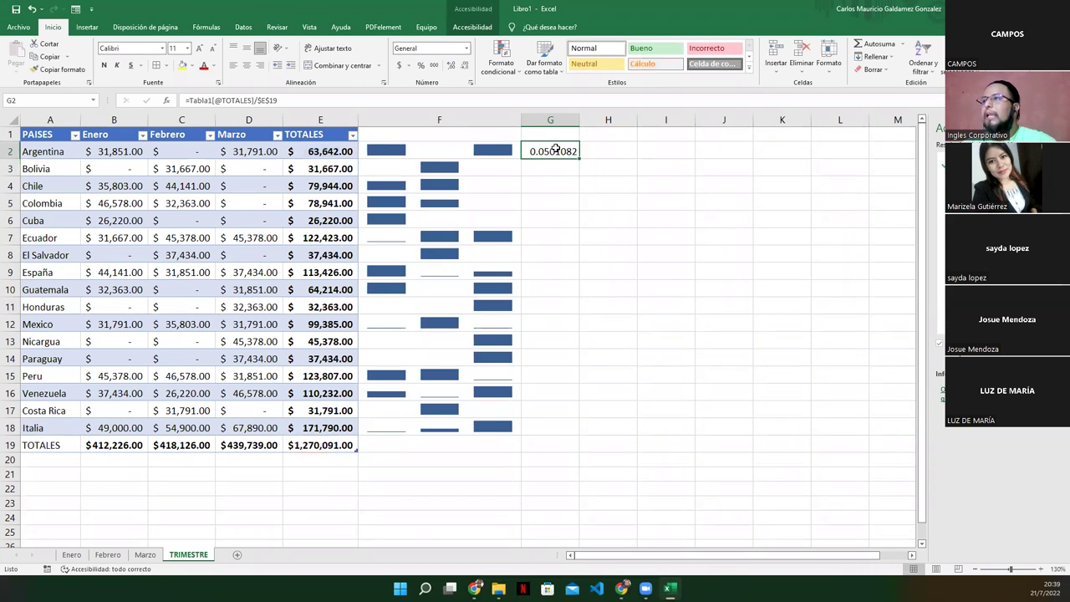
click(420, 65)
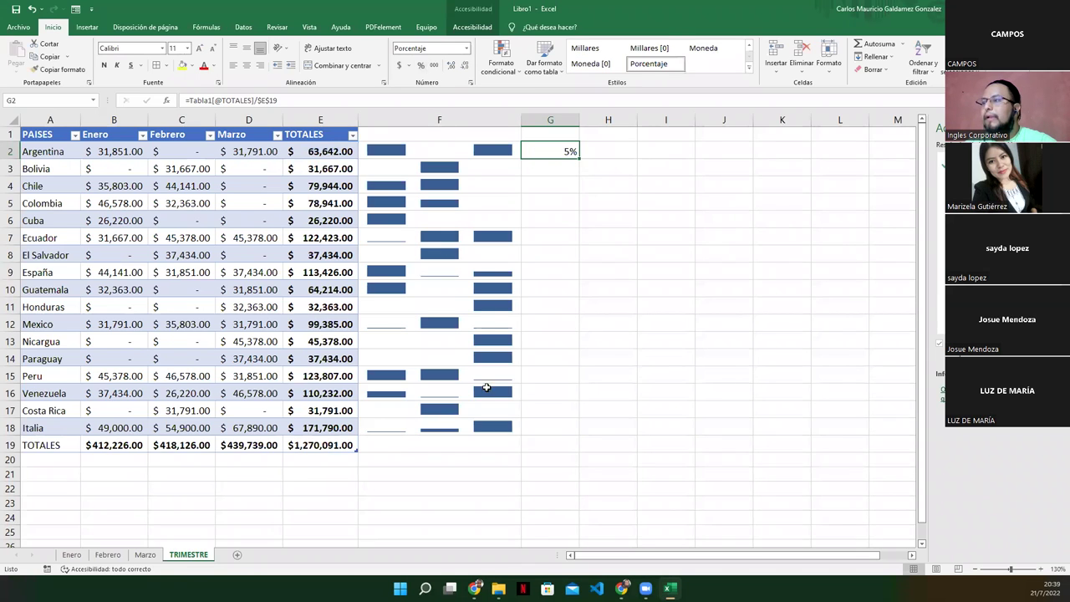
drag(577, 156, 568, 430)
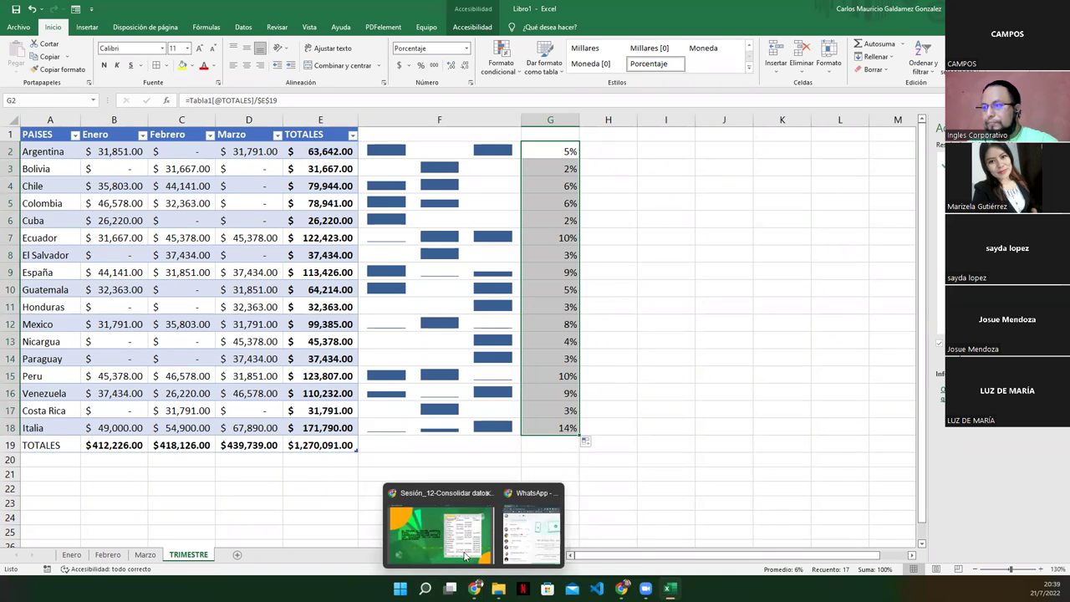
click(548, 441)
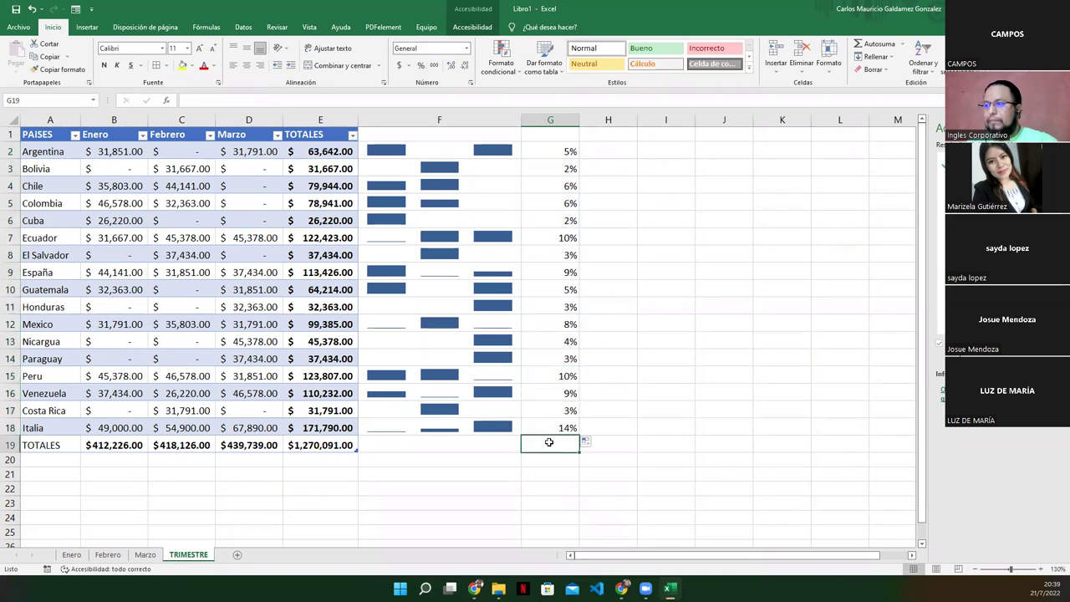
Step: AutoSum the percentages in G19 to 100%, then select G2:G18 for conditional formatting
click(874, 43)
key(ctrl+Return)
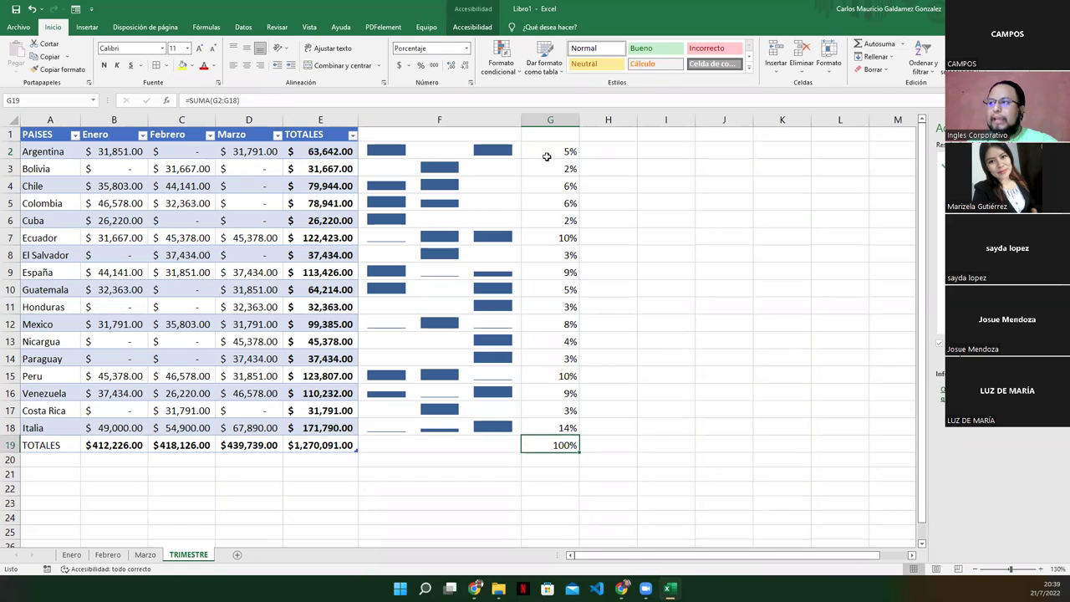
drag(547, 157, 552, 427)
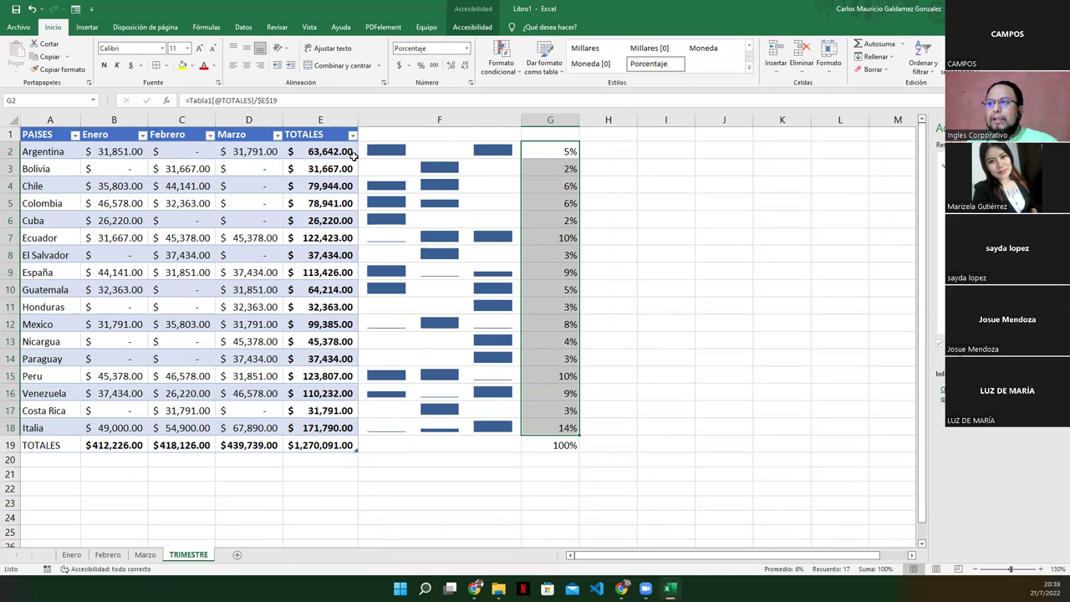
click(540, 158)
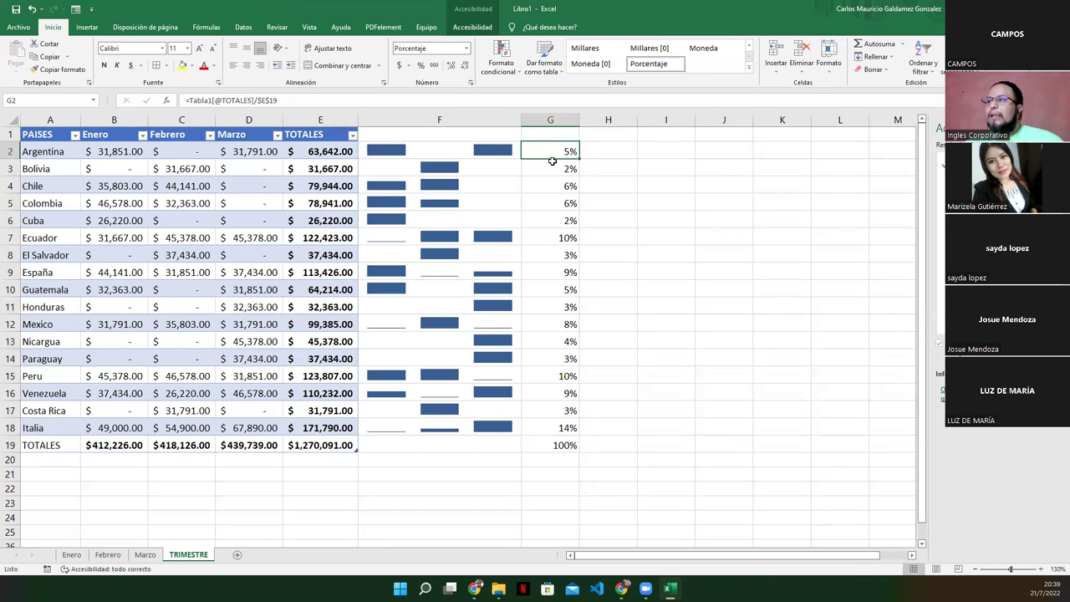
drag(547, 148, 564, 428)
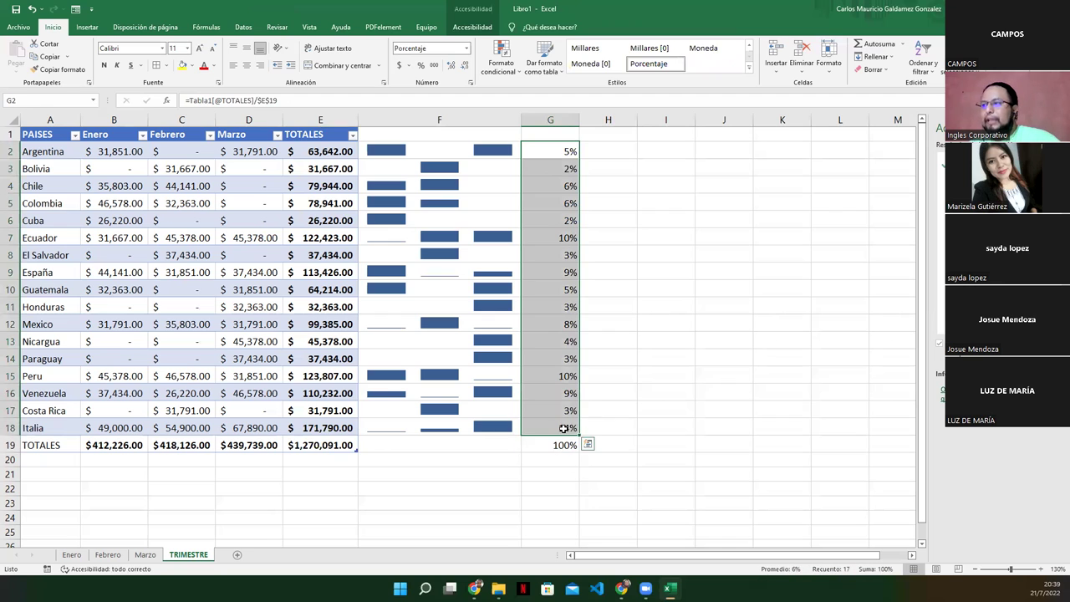
click(500, 75)
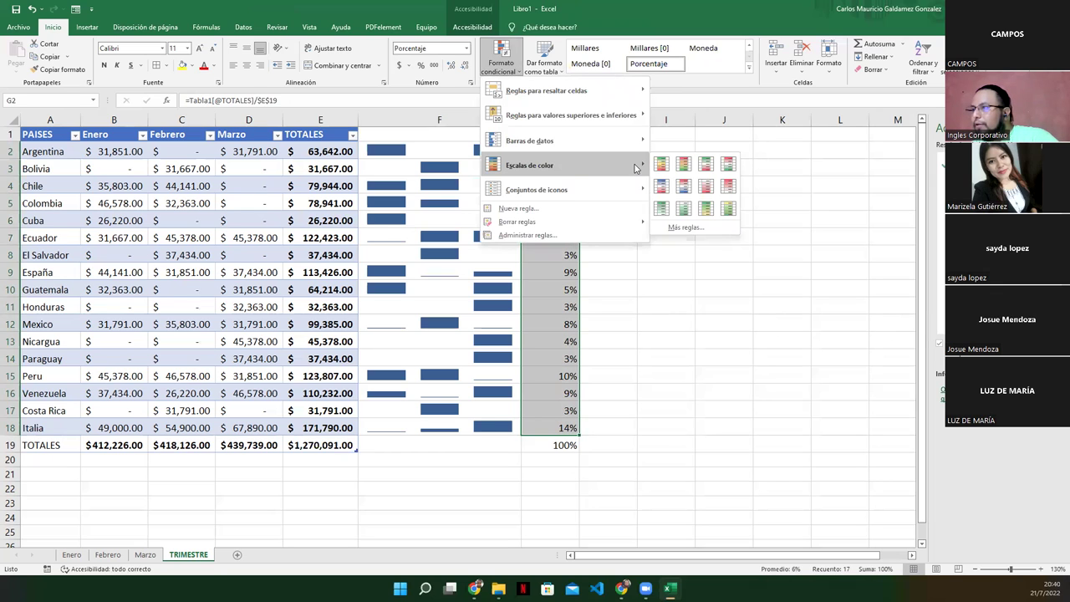
mouse_move(537, 189)
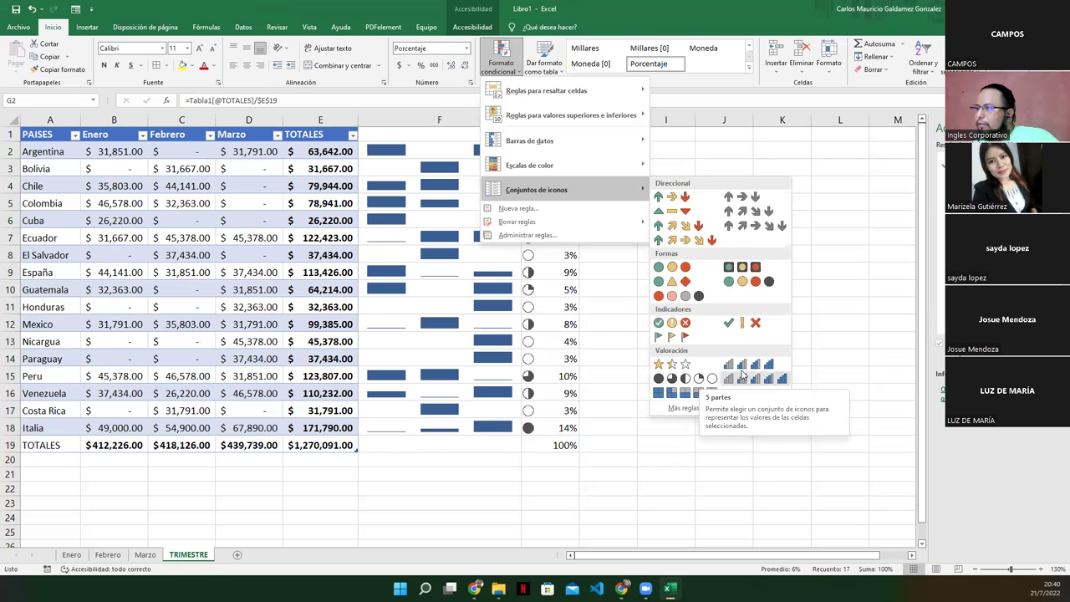
Step: Apply the 5 Ratings signal-bar icon set to G2:G18, widen column G, and centre the percentages
click(765, 363)
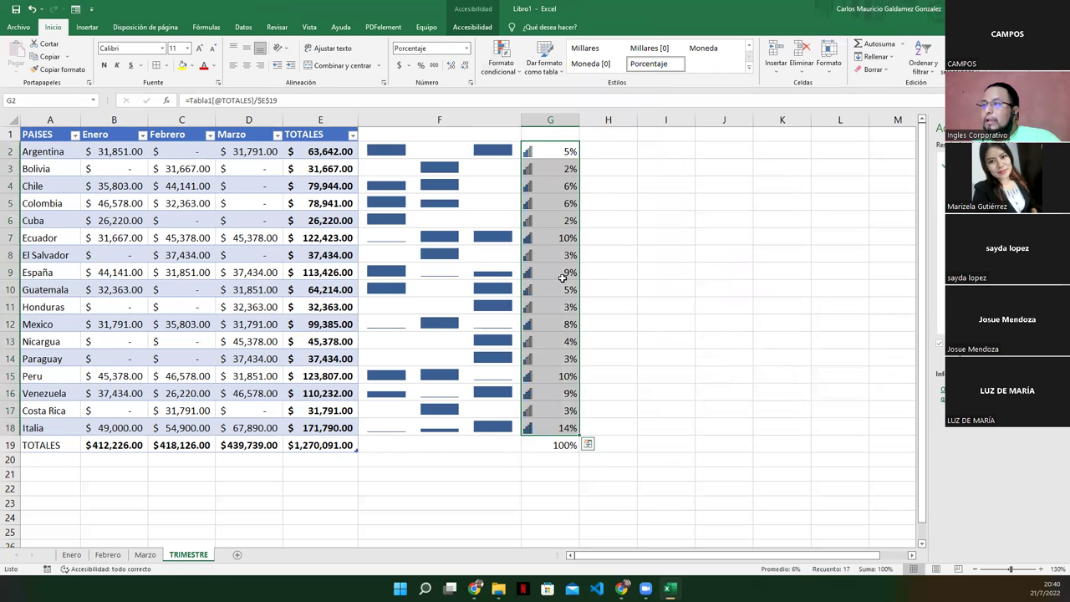
drag(579, 119, 615, 124)
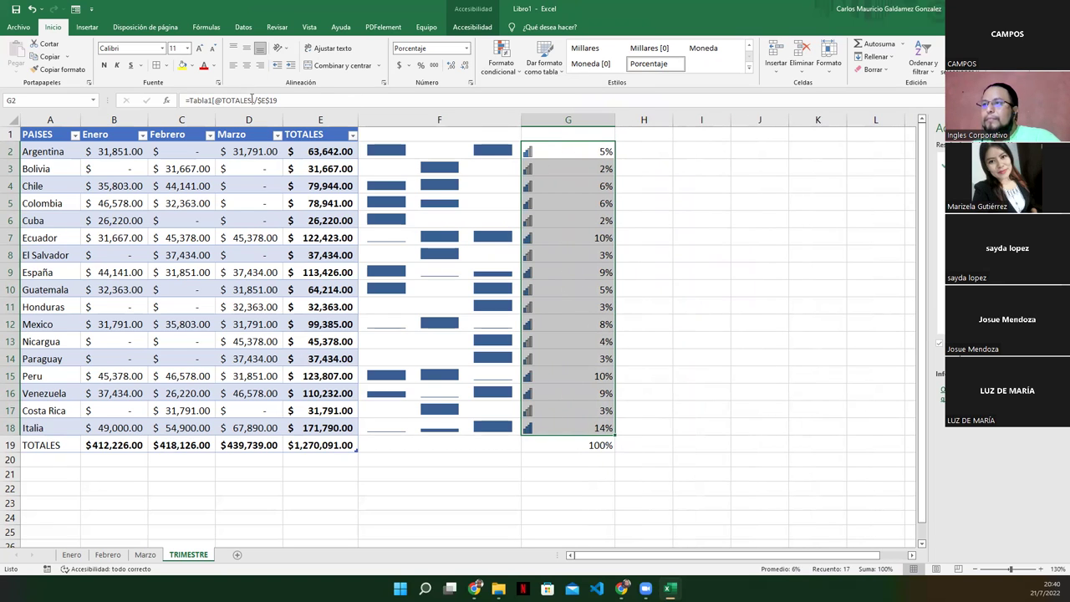
click(249, 67)
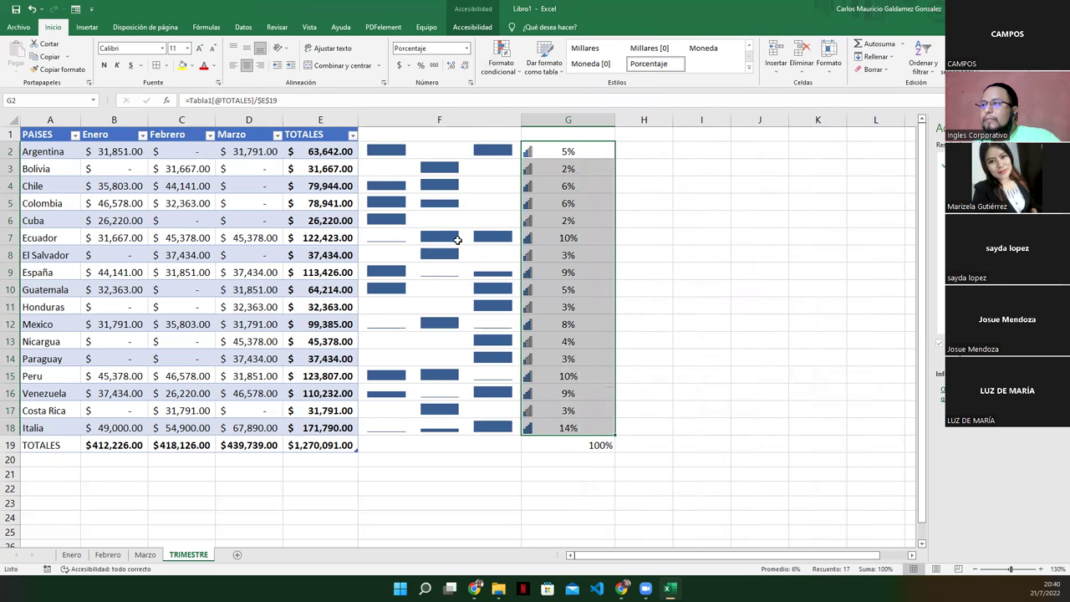
Step: Give the 100% total in G19 the same signal-bar icon set and centre it
click(585, 288)
click(572, 442)
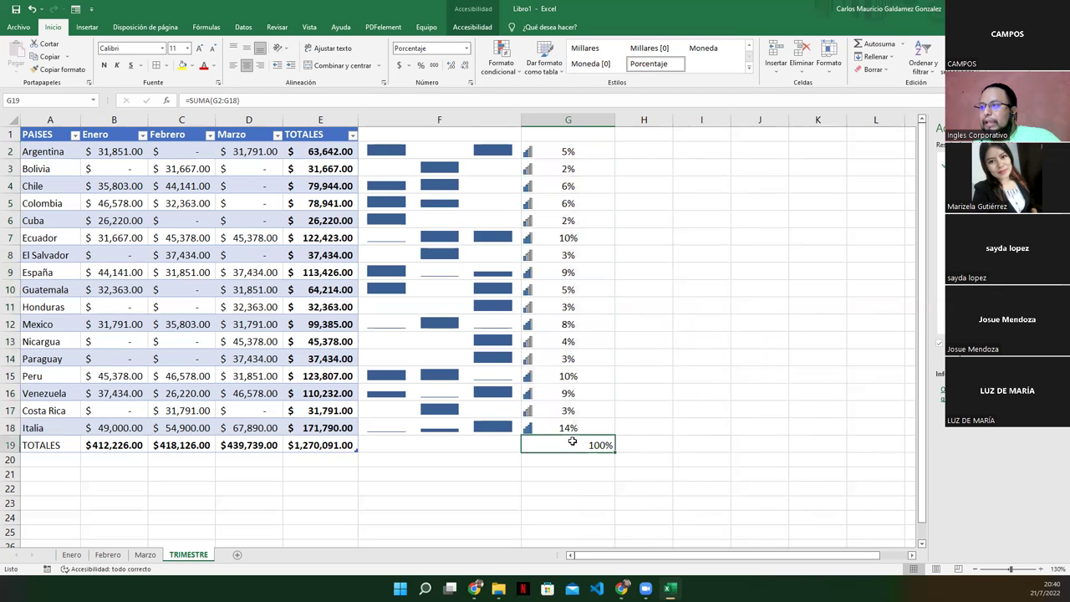
click(539, 63)
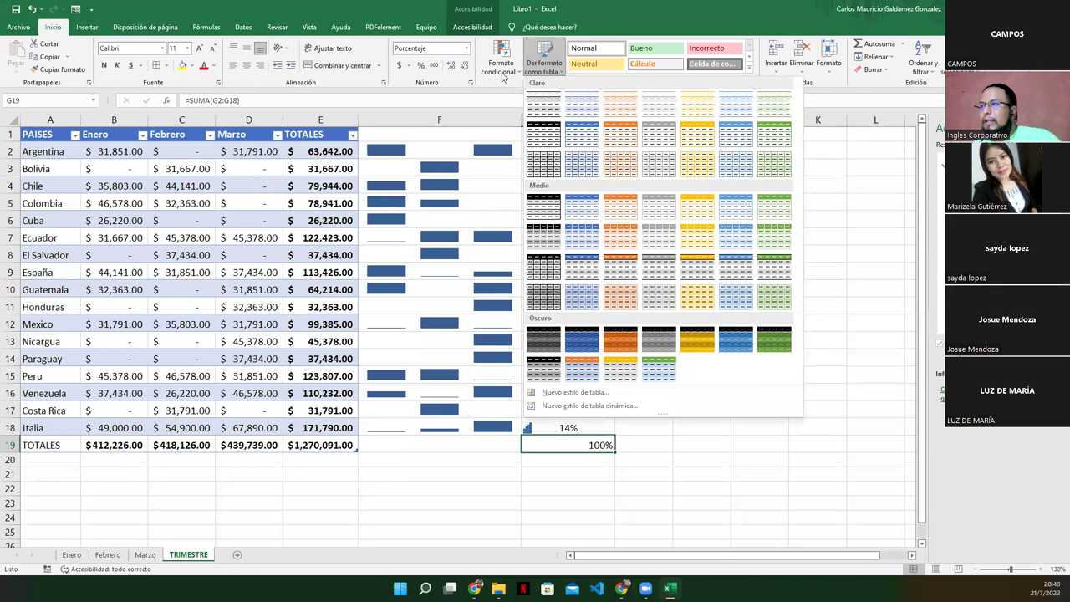
click(495, 72)
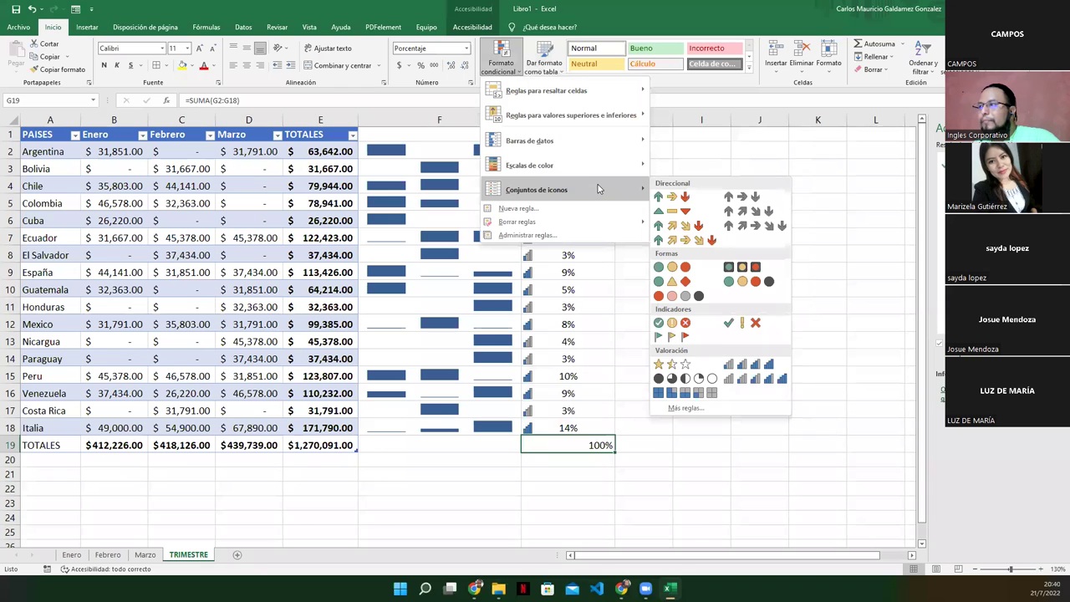
click(750, 380)
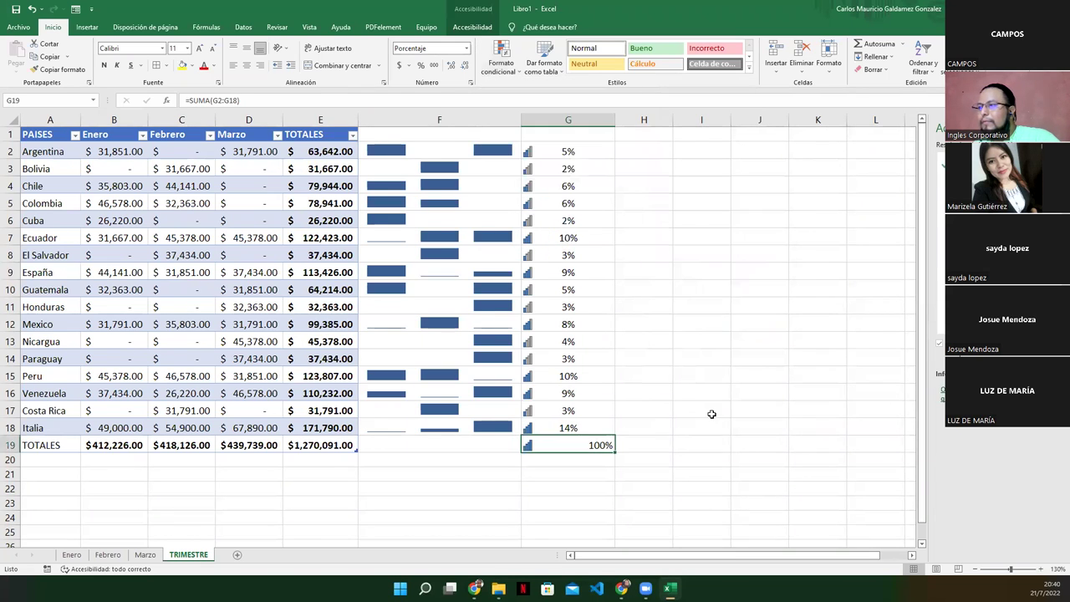
click(710, 411)
click(595, 443)
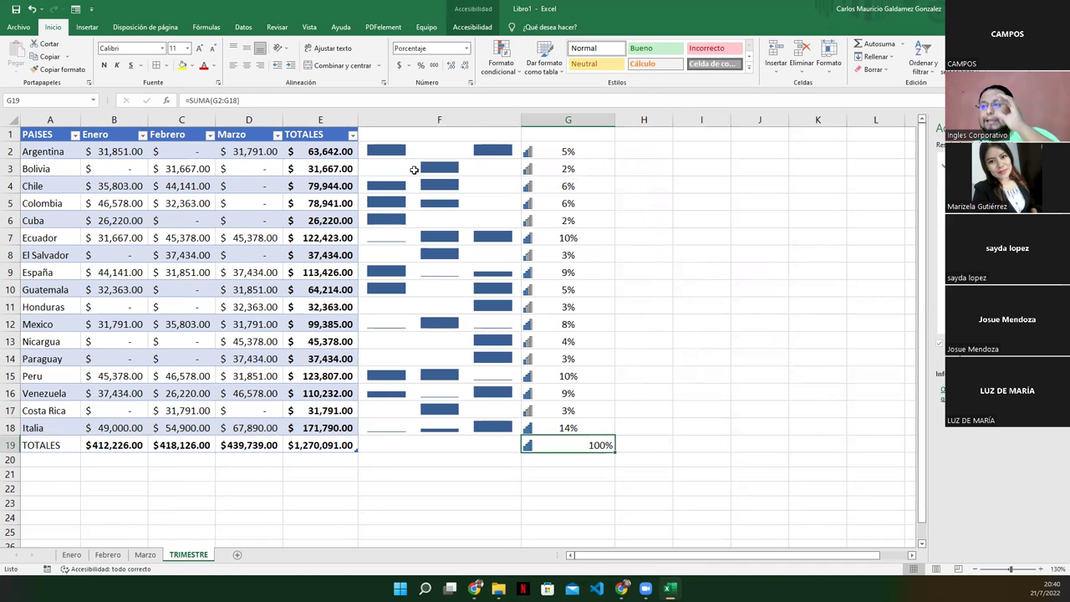
click(246, 66)
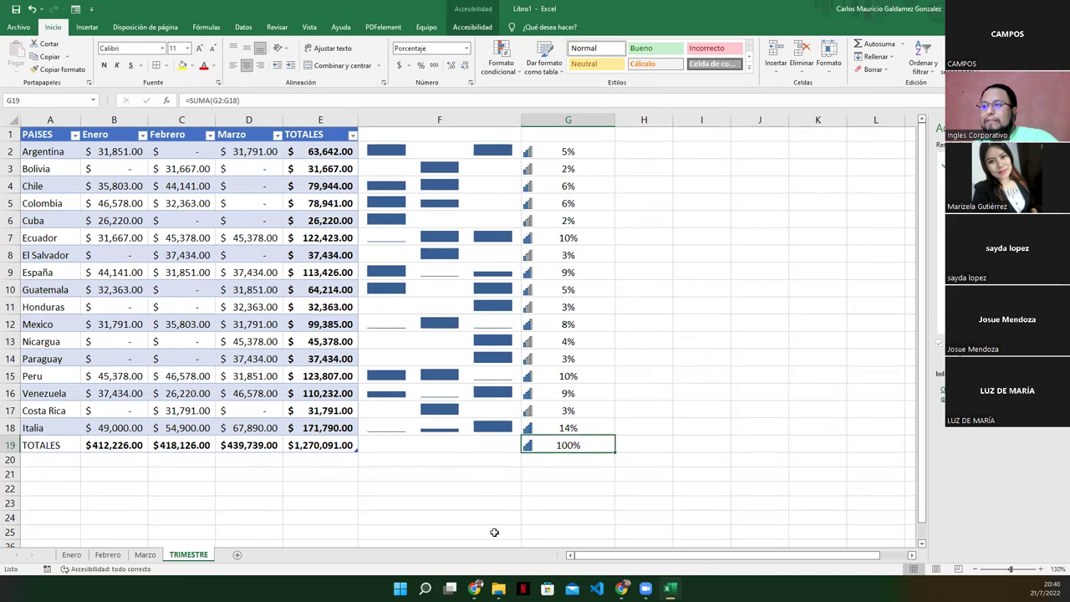
click(408, 447)
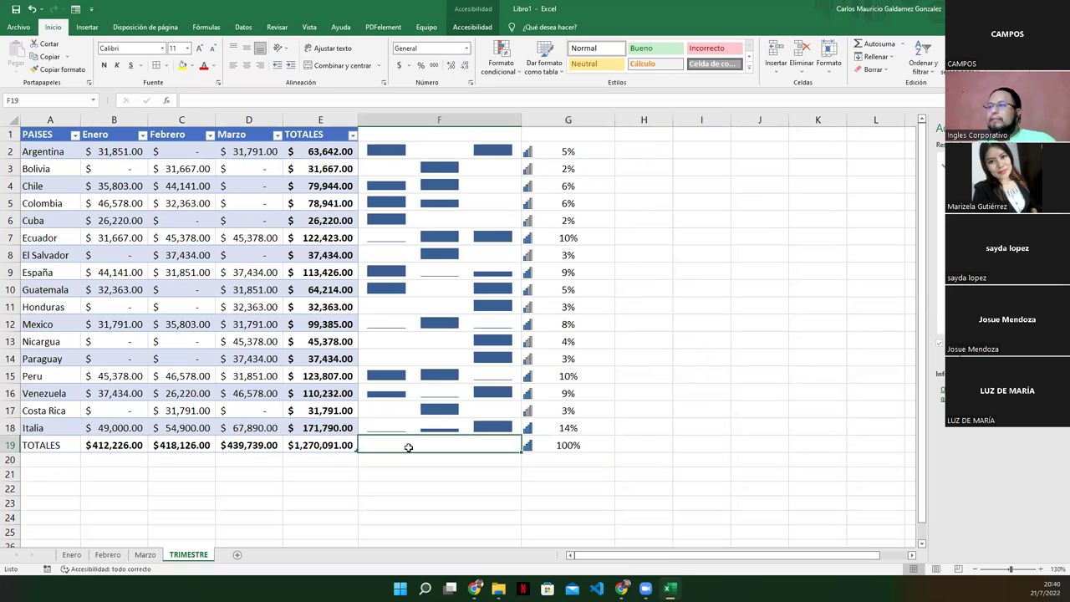
Step: Change Bolivia's Enero to 31,780 and Marzo to 17,966, then select the sparkline cells F2:F18
click(119, 172)
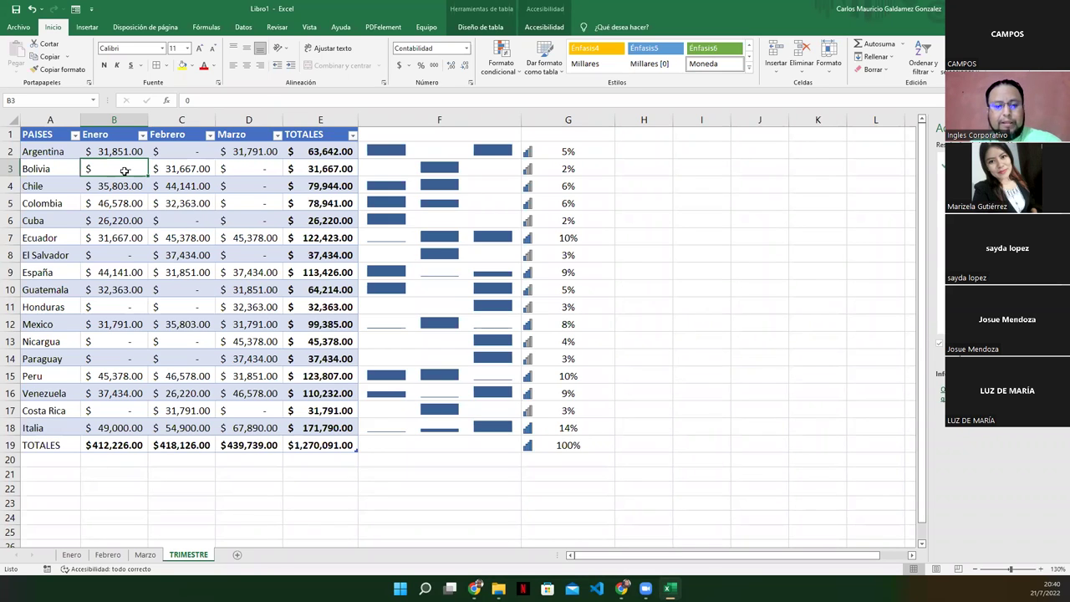
text(31,)
text(780)
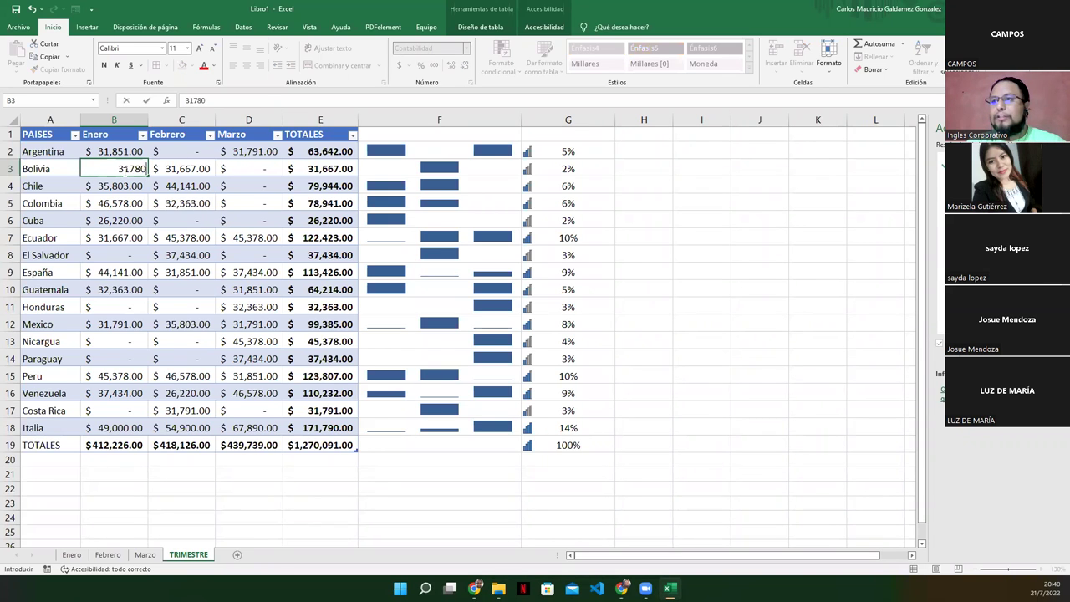
key(Tab)
key(Tab)
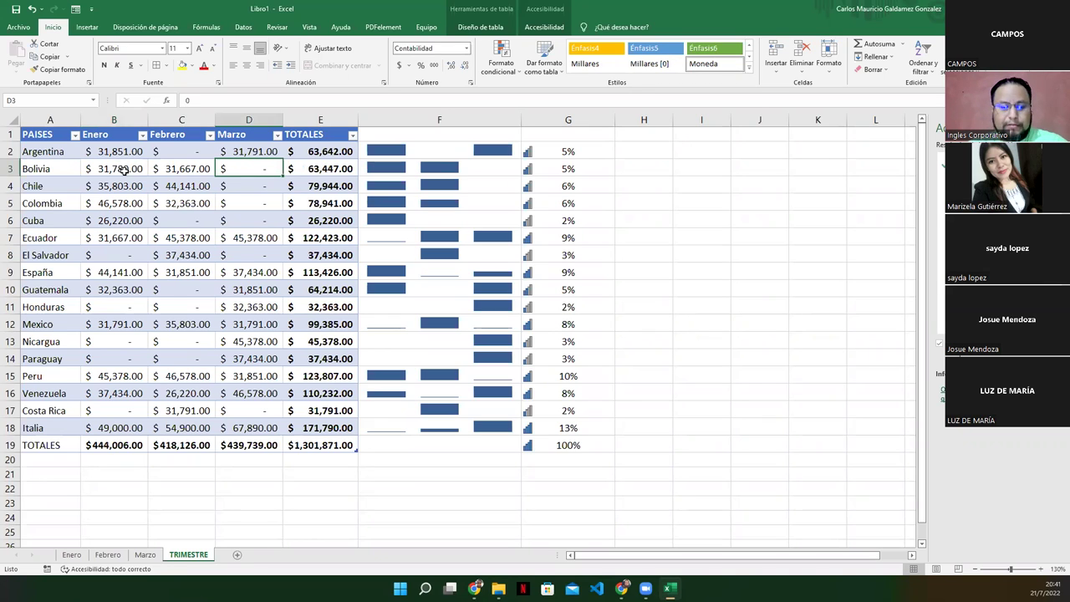
text(17966)
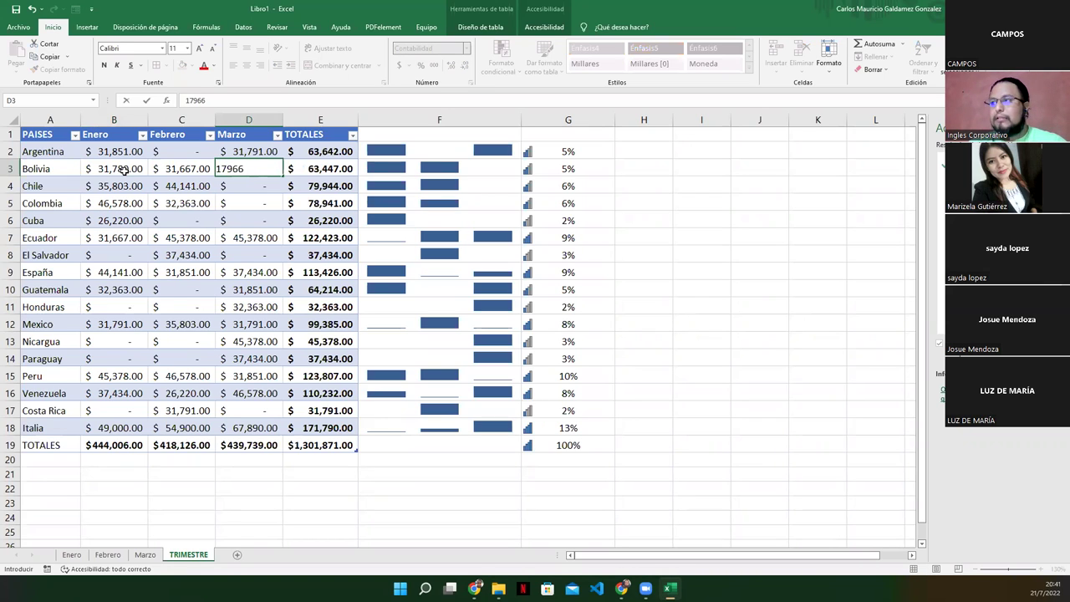
key(Return)
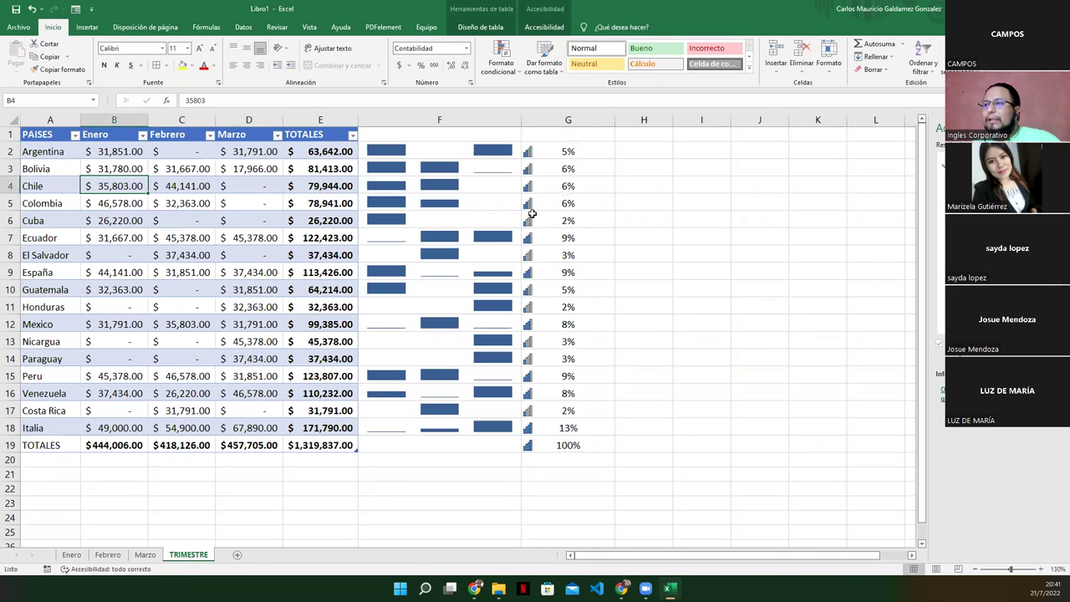
drag(439, 150, 460, 429)
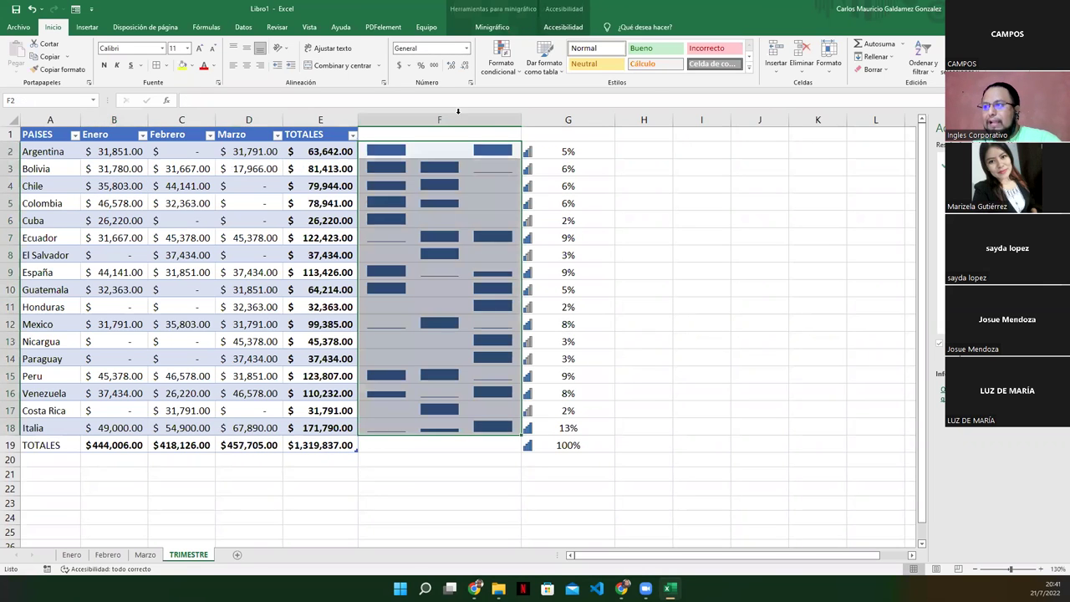
click(559, 137)
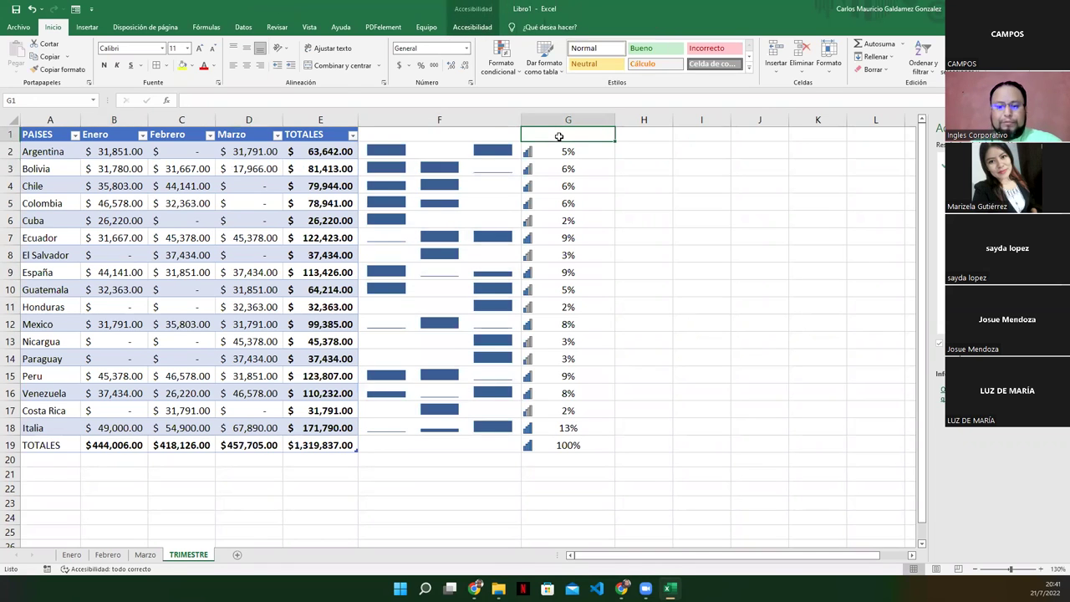
Step: Enter the headers Porcentaje in G1 and MiniGrafico in F1
text(Porcentaje)
key(Return)
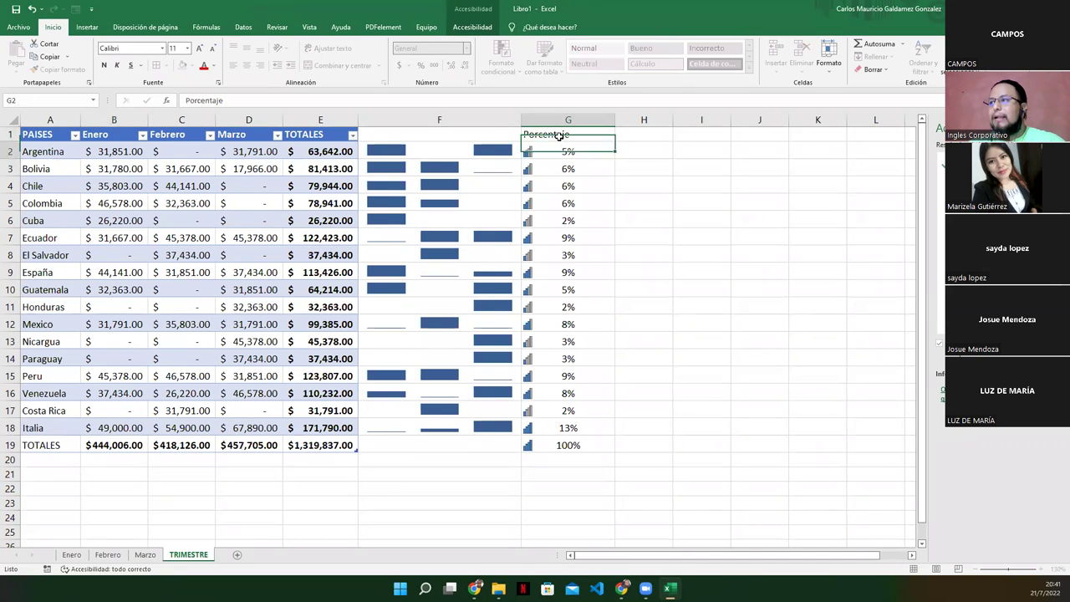
click(501, 131)
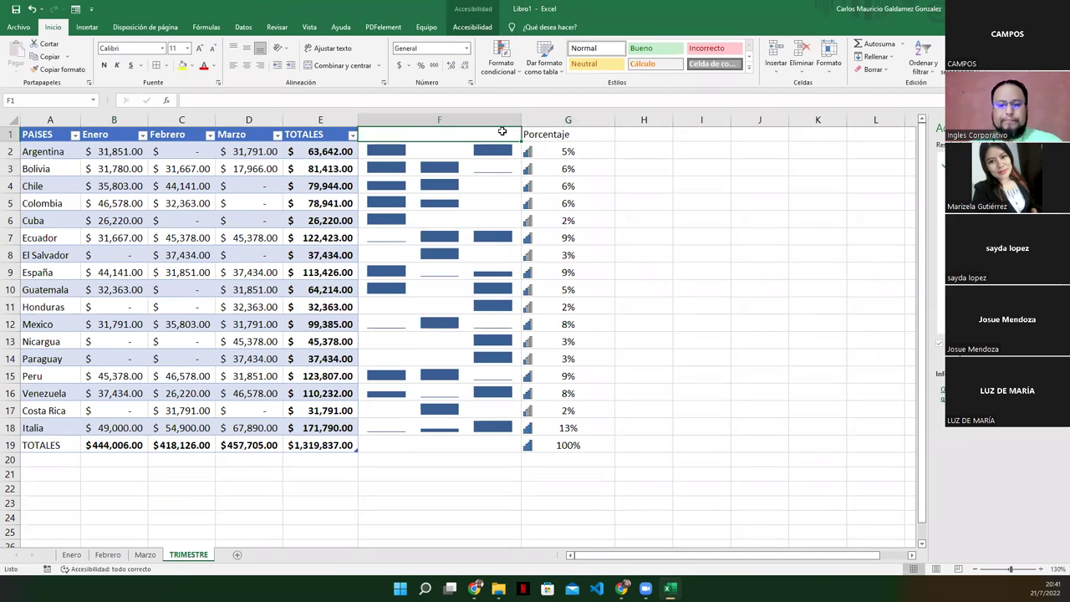
text(MiniGrafic)
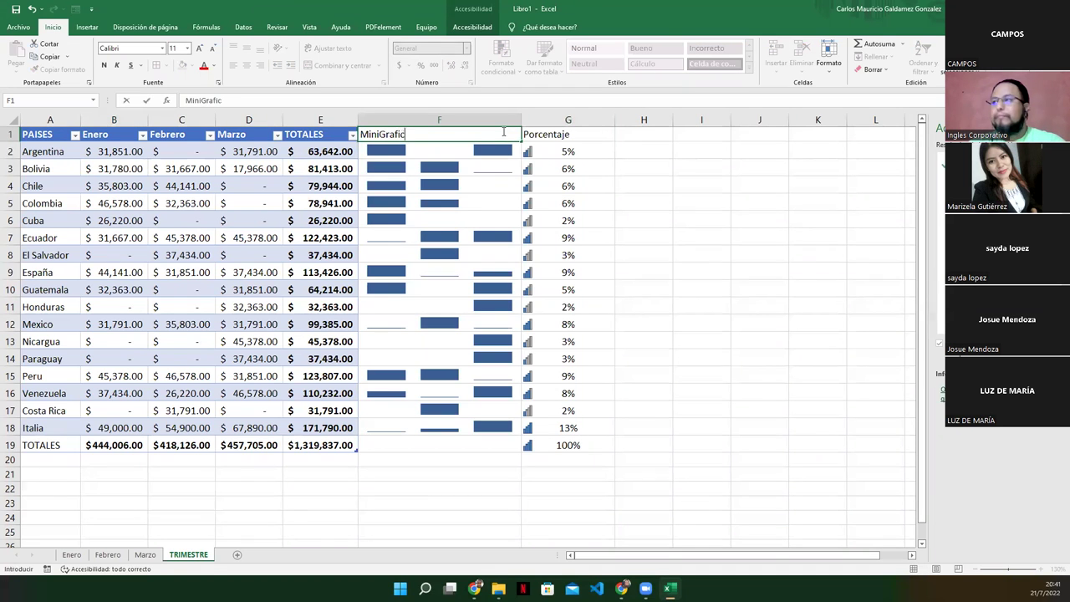
text(o)
key(Return)
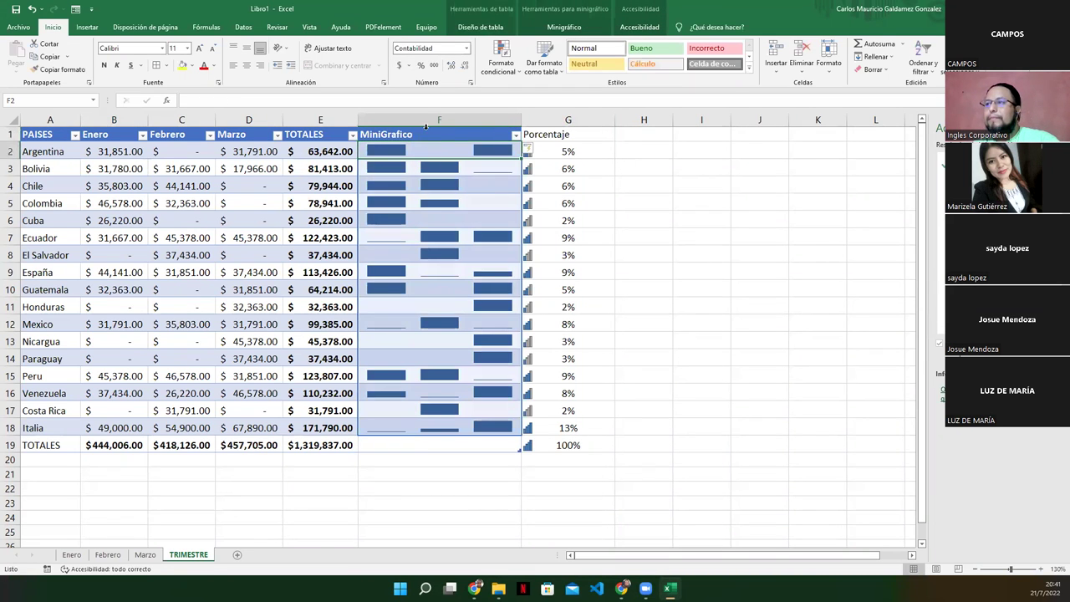
click(552, 131)
text(Porcentaje)
key(Return)
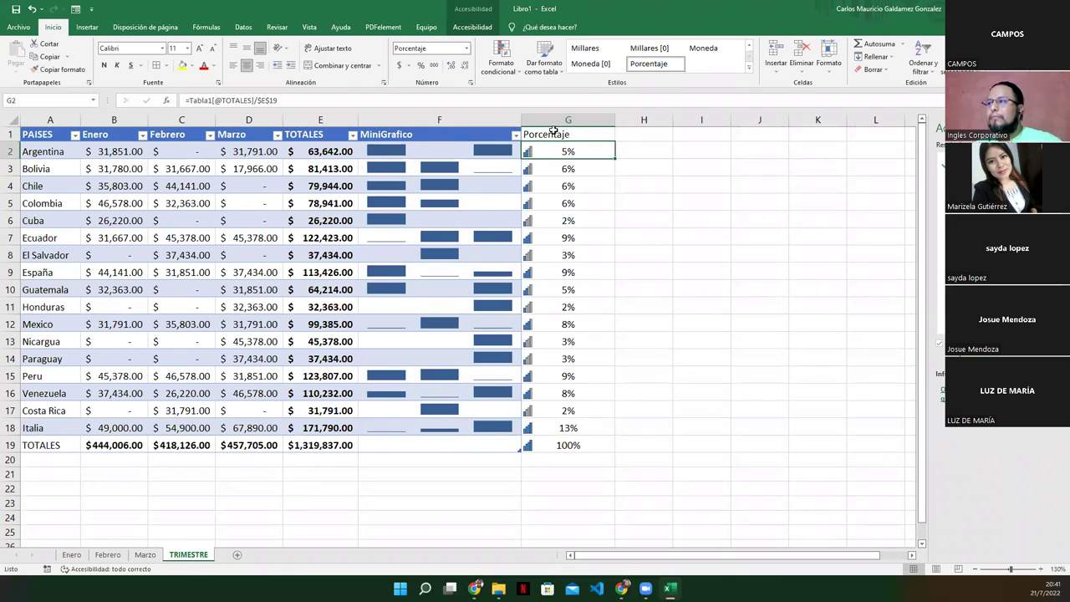
Step: Copy F1's blue header formatting onto the Porcentaje header in G1 with Copiar formato
click(478, 136)
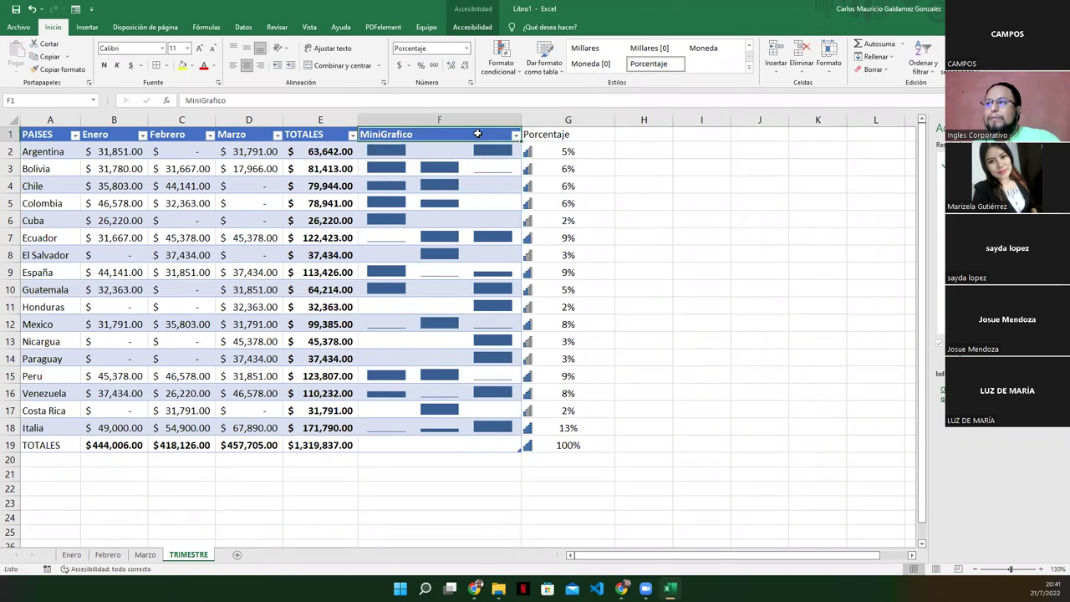
click(62, 70)
click(552, 134)
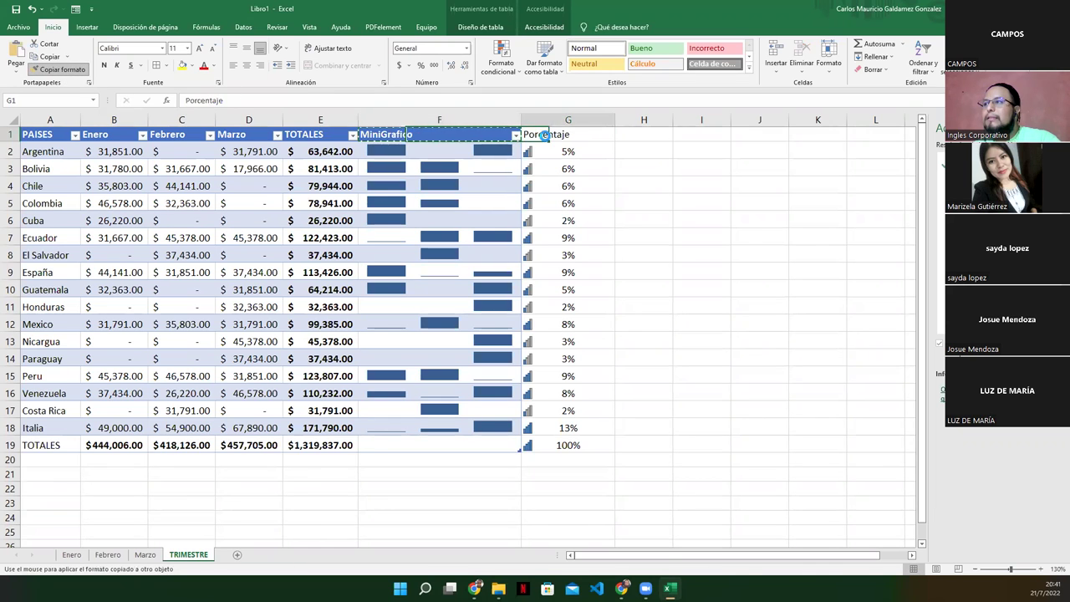
click(637, 230)
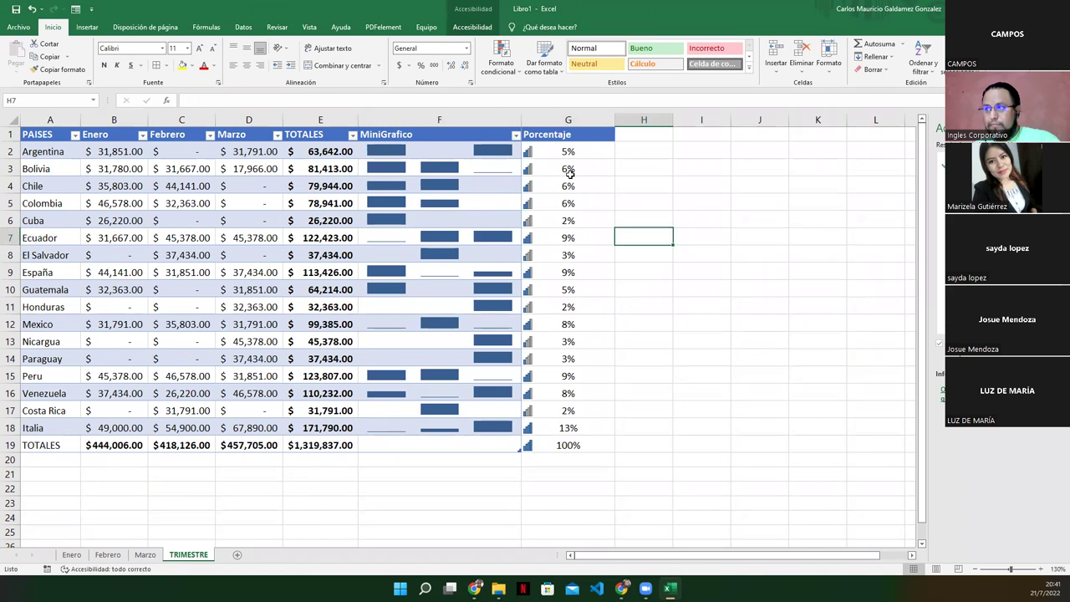
Step: Label F19 'Total Porcentual' in bold and right-aligned, undoing the table's extension to row 20
mouse_move(57, 134)
mouse_down()
mouse_move(523, 450)
mouse_move(567, 441)
mouse_up()
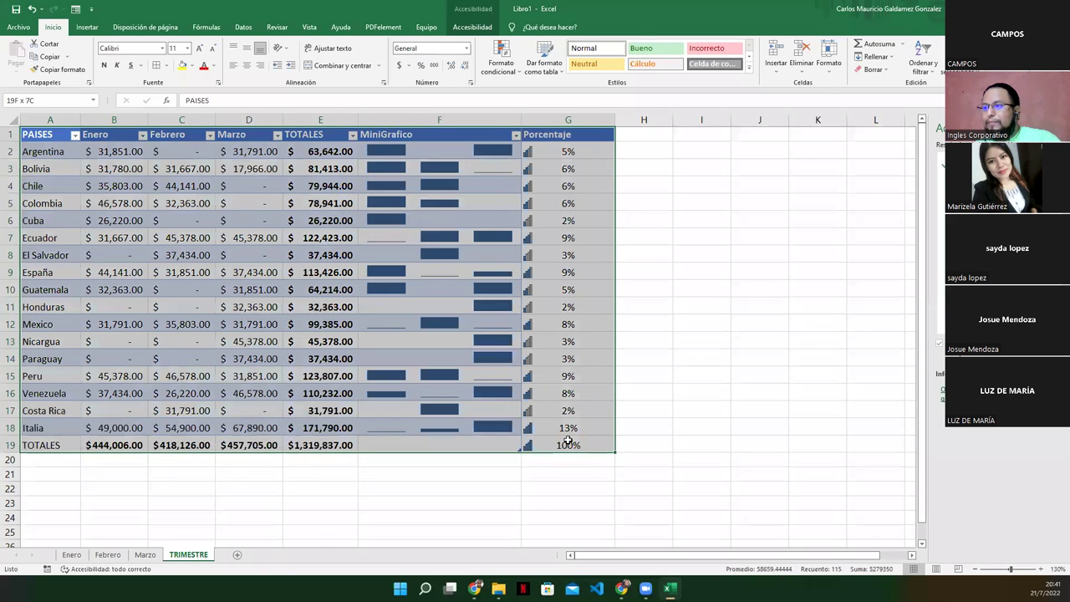
click(475, 449)
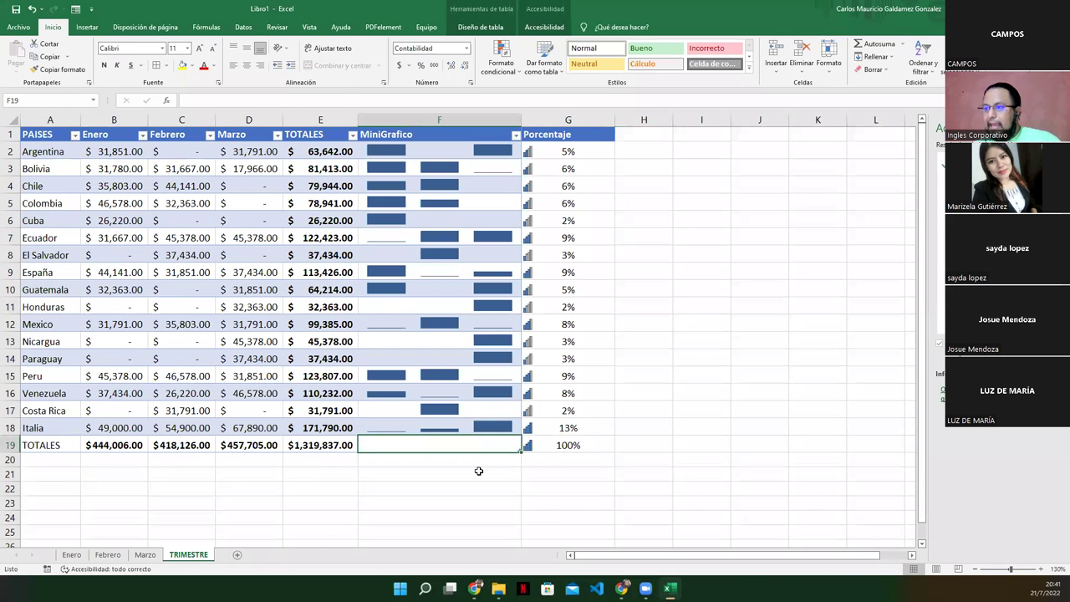
text(To)
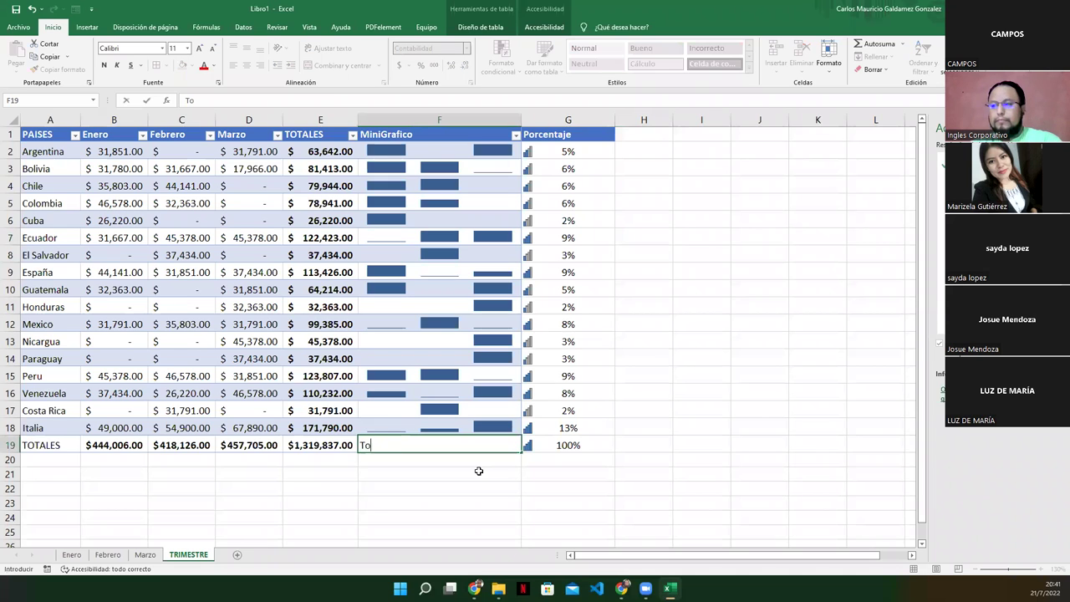
text(tal Porcentual)
key(ctrl+Return)
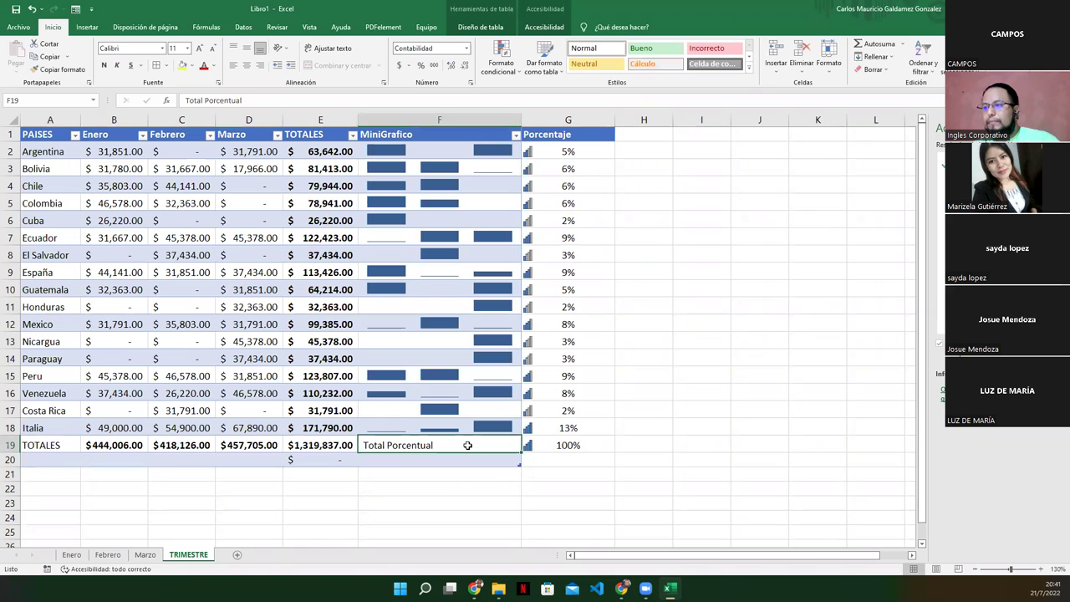
key(ctrl+z)
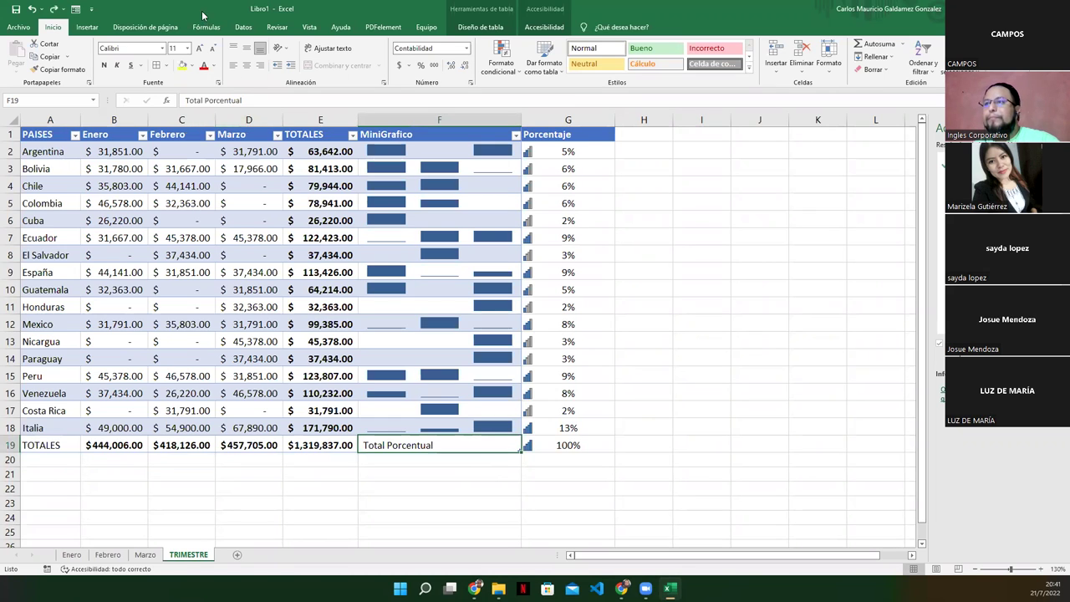
click(104, 64)
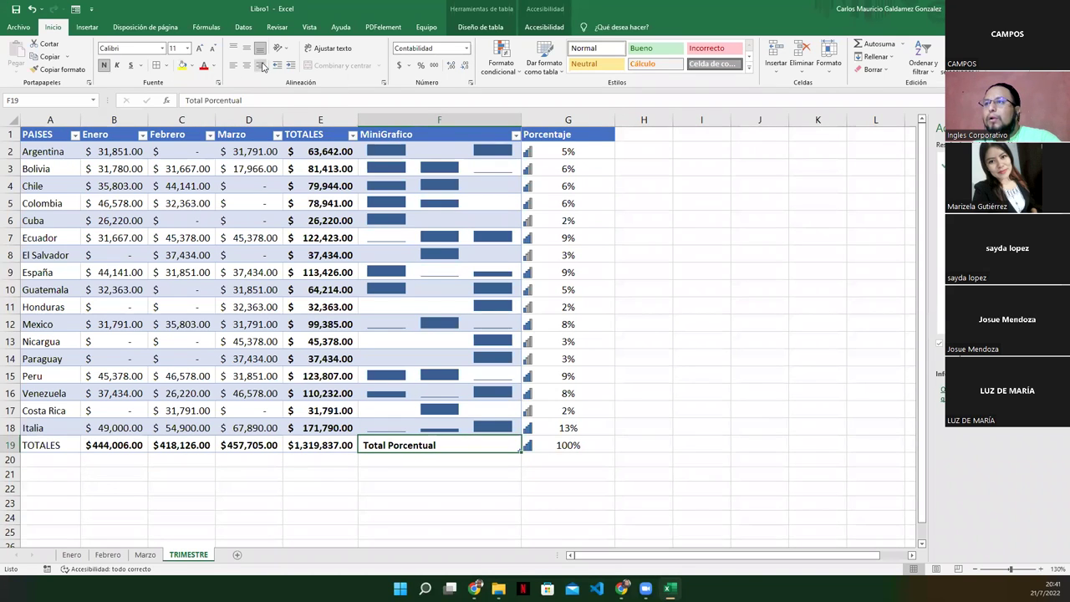
click(260, 65)
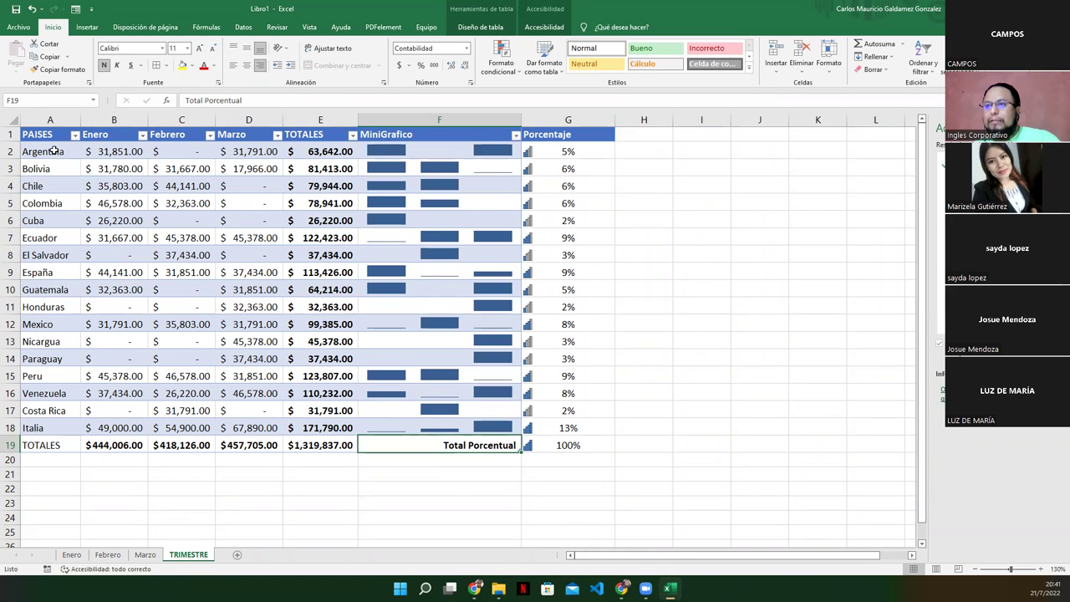
drag(48, 135, 547, 439)
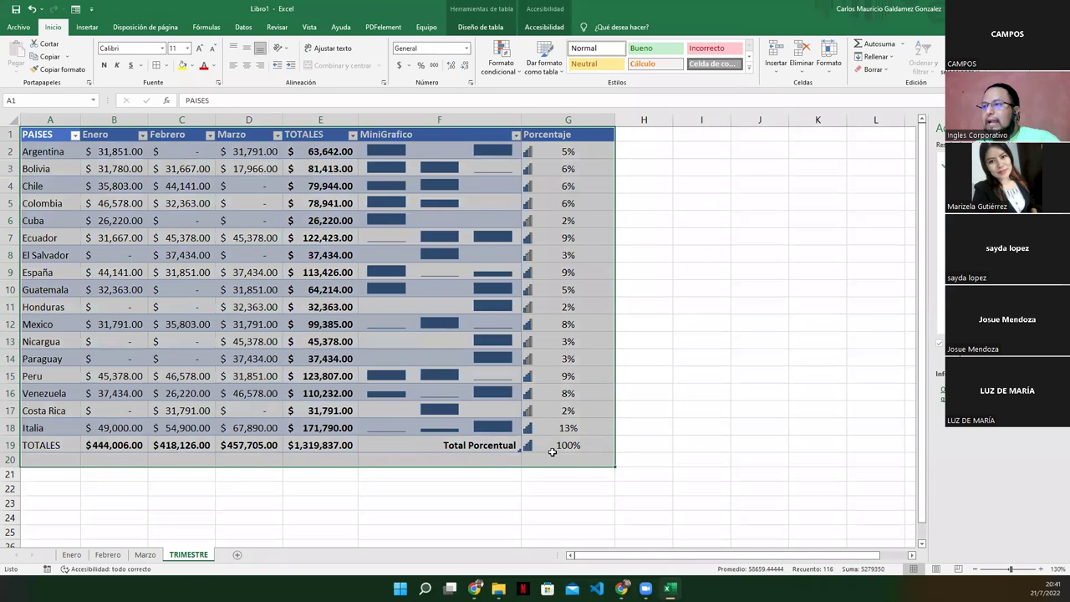
Step: Apply a lighter blue banded style to the table from Dar formato como tabla
click(544, 64)
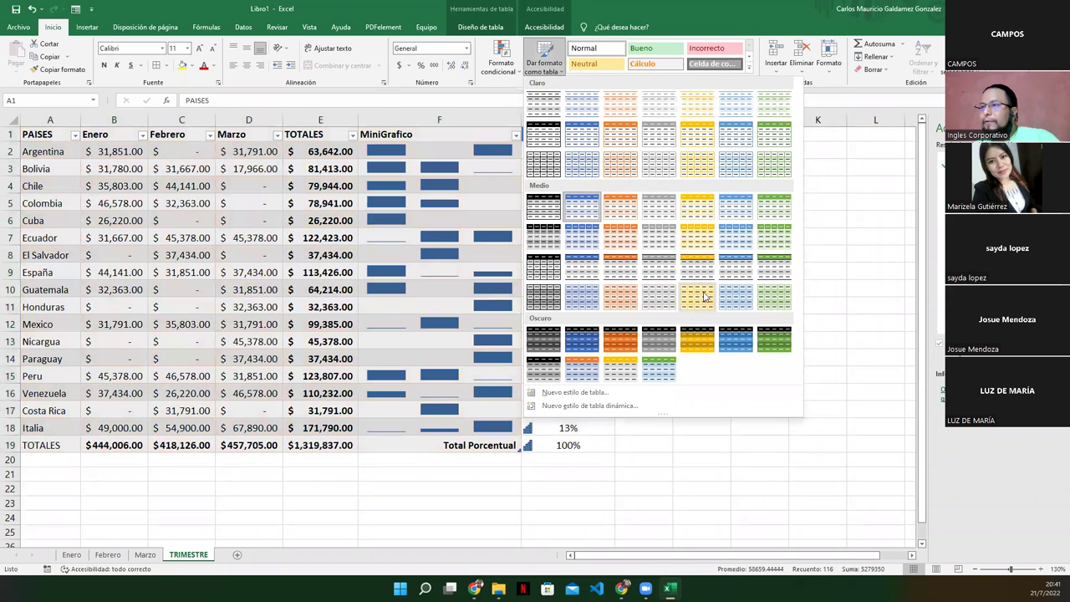
click(738, 214)
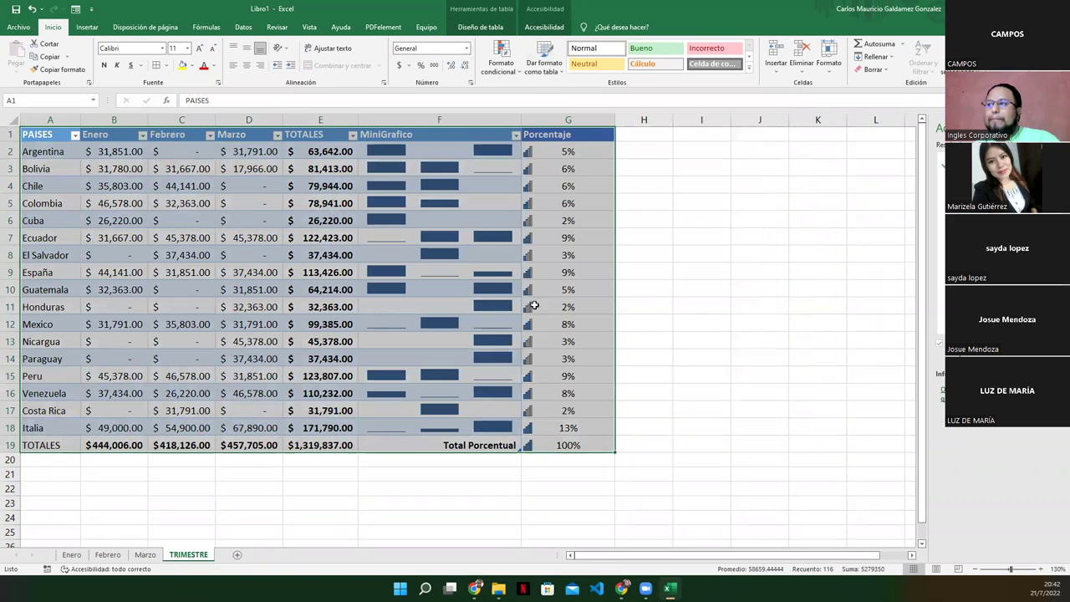
click(539, 307)
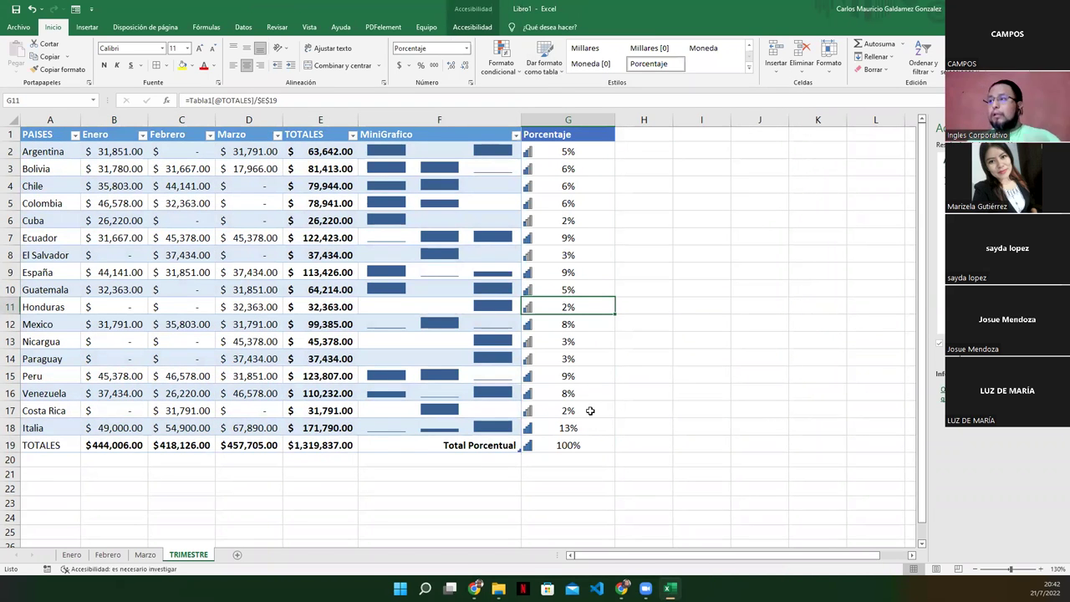
Step: Fill the MiniGrafico header across into G1, then retype Porcentaje there
click(459, 135)
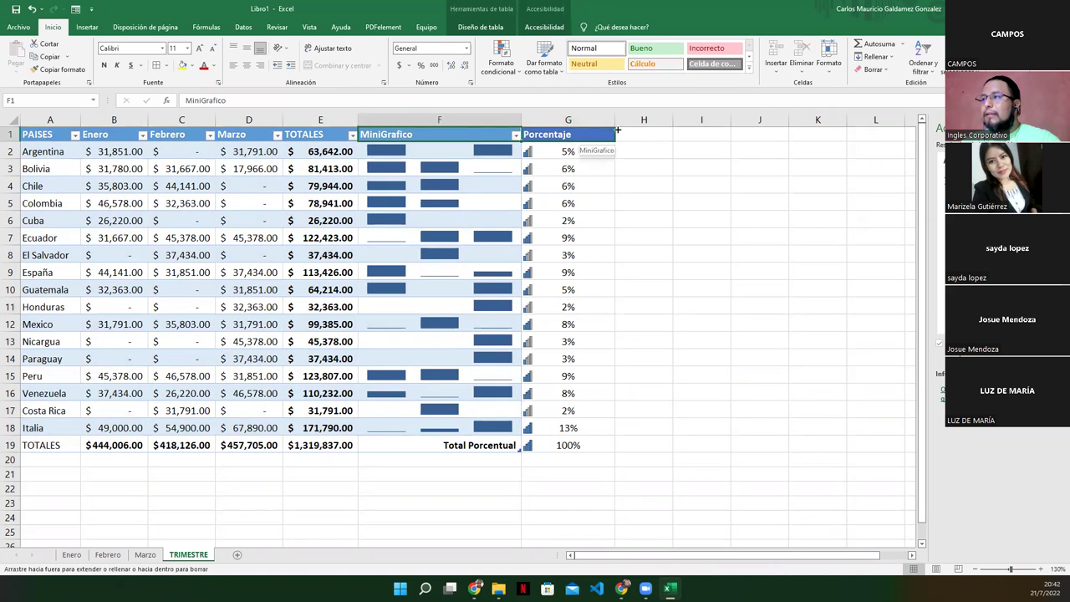
drag(623, 119, 617, 135)
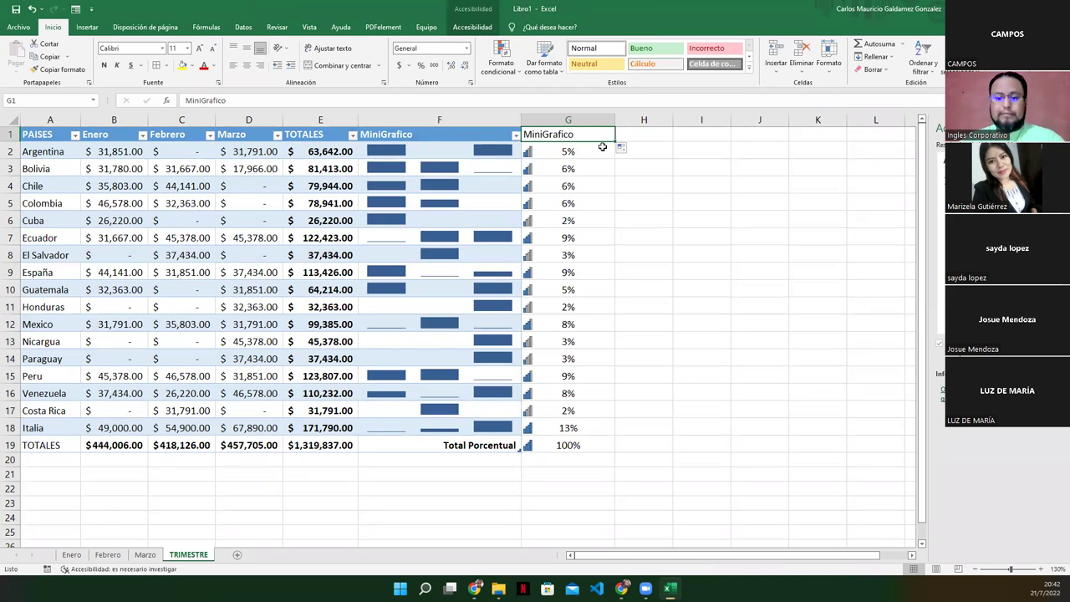
text(Porcentaje)
key(Return)
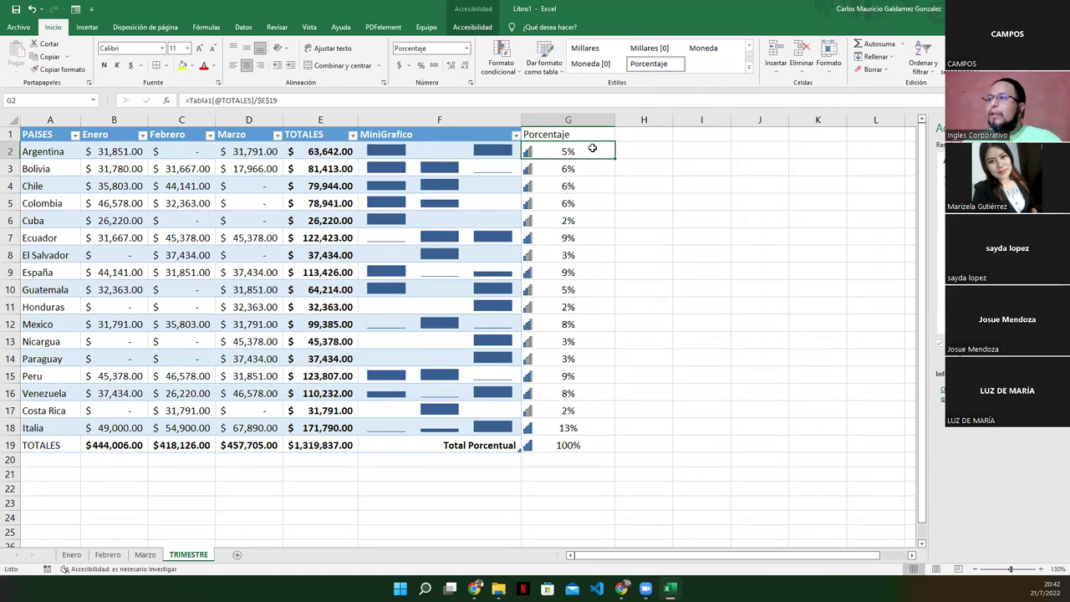
Step: Give G2:G18 the 5 coloured arrows icon set, then replace it with 4 signal-bar ratings
mouse_move(416, 150)
mouse_down()
mouse_move(435, 439)
mouse_move(435, 430)
mouse_up()
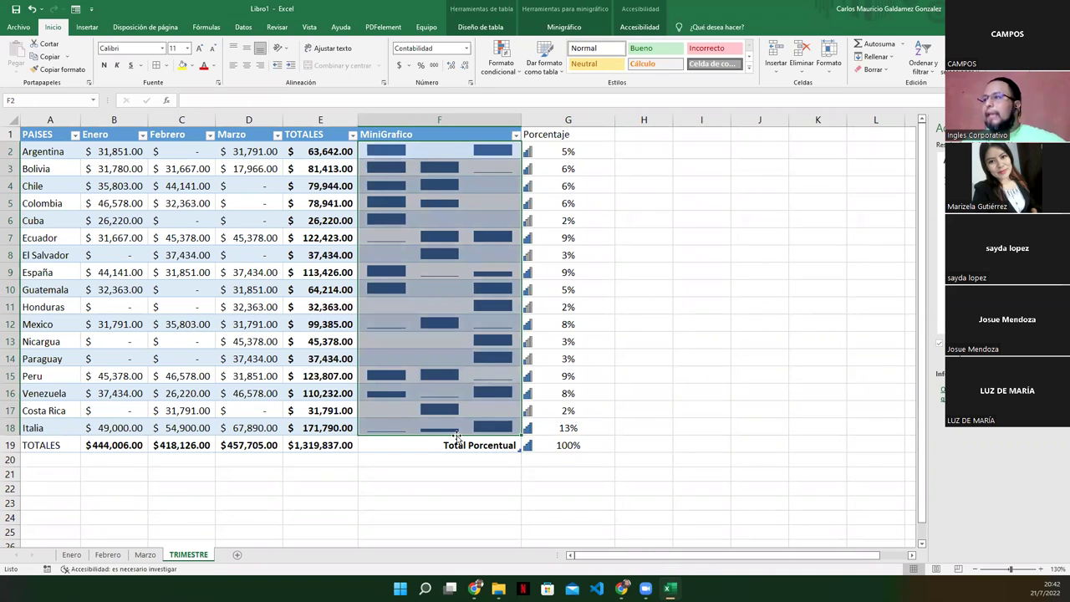
drag(548, 154, 567, 445)
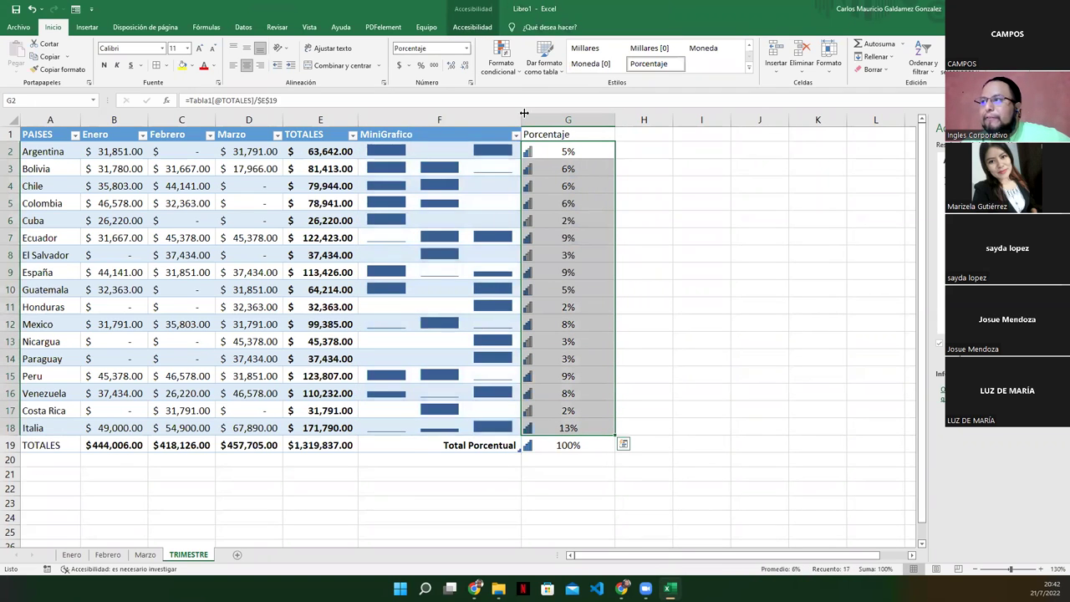
click(501, 59)
mouse_move(535, 189)
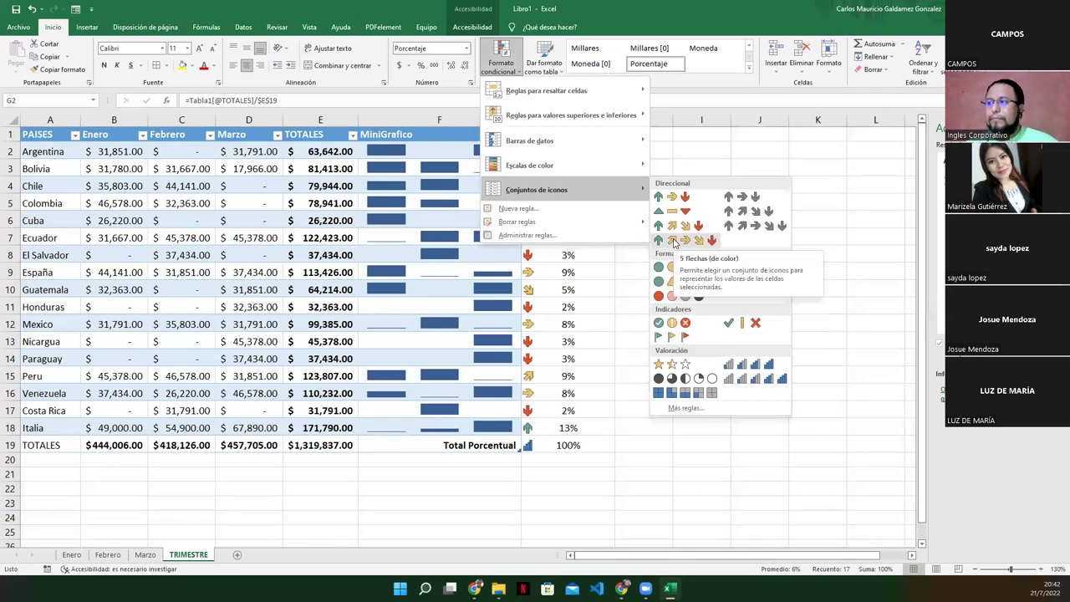
click(673, 243)
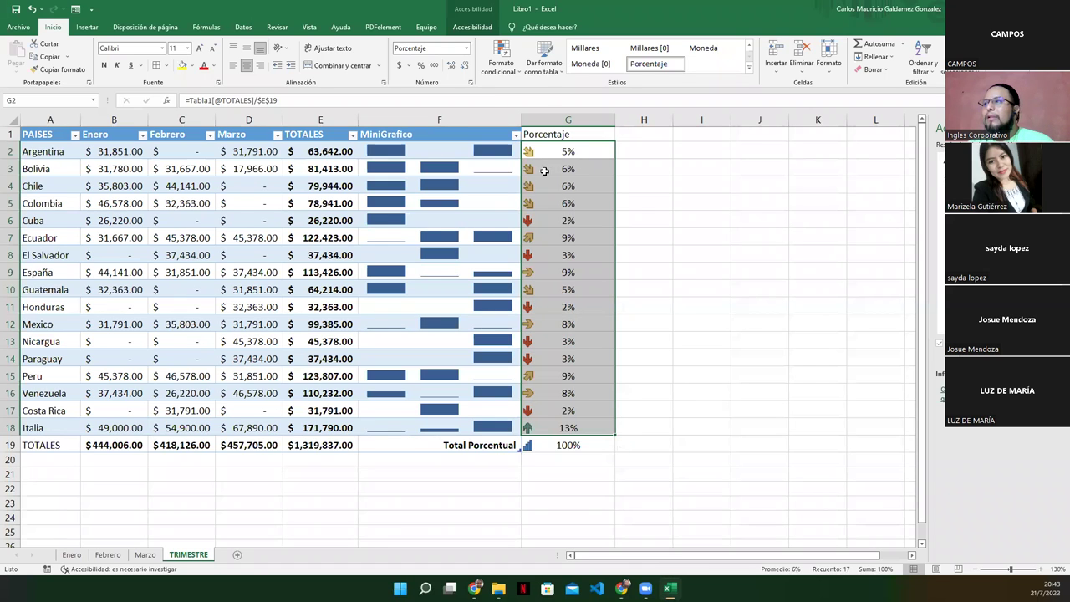
click(502, 57)
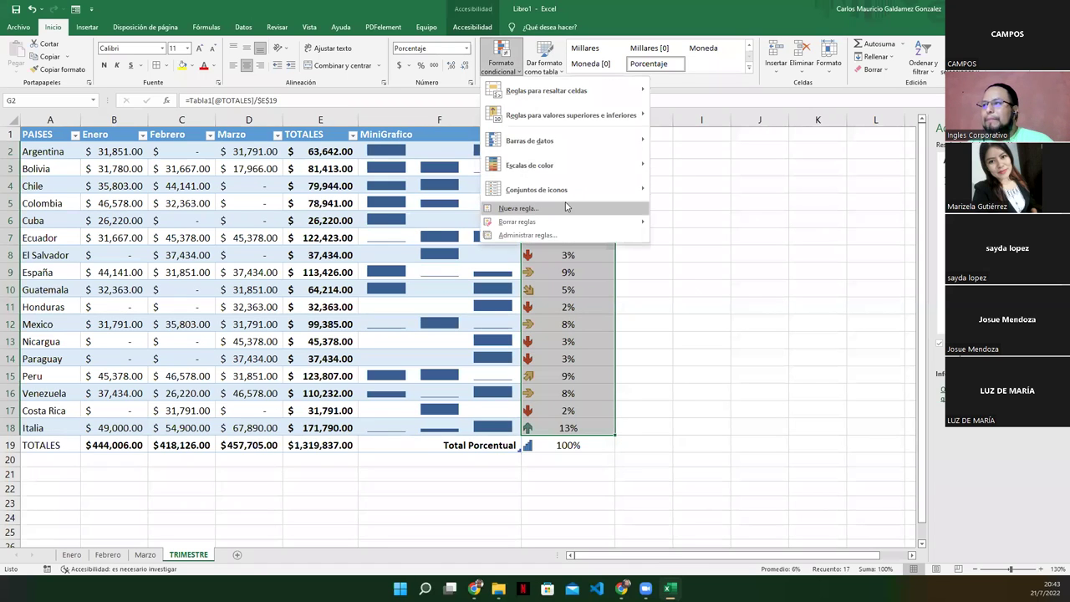
mouse_move(536, 190)
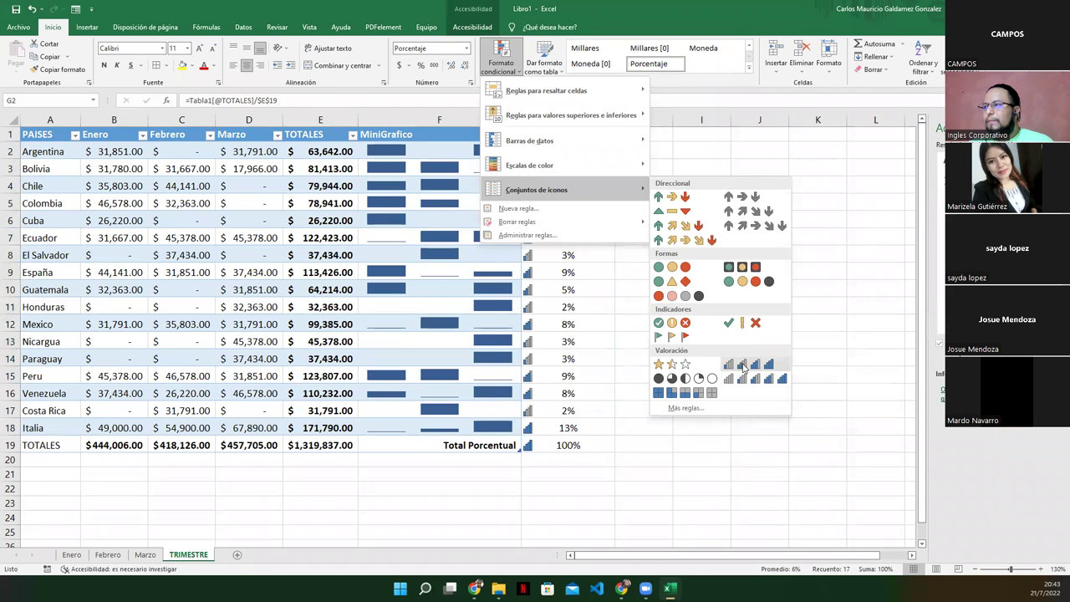
click(743, 366)
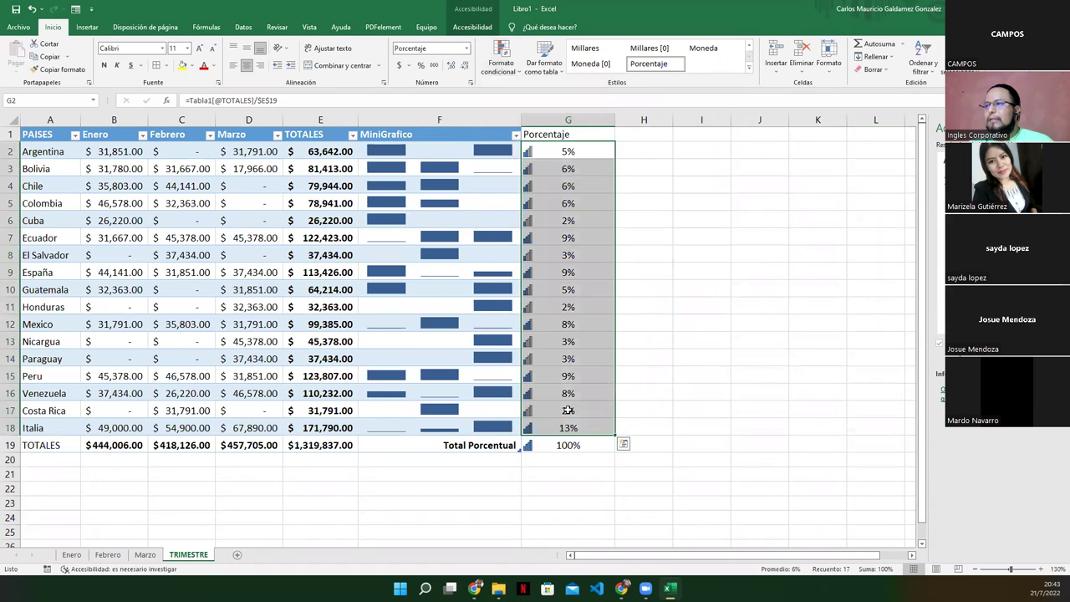
click(605, 352)
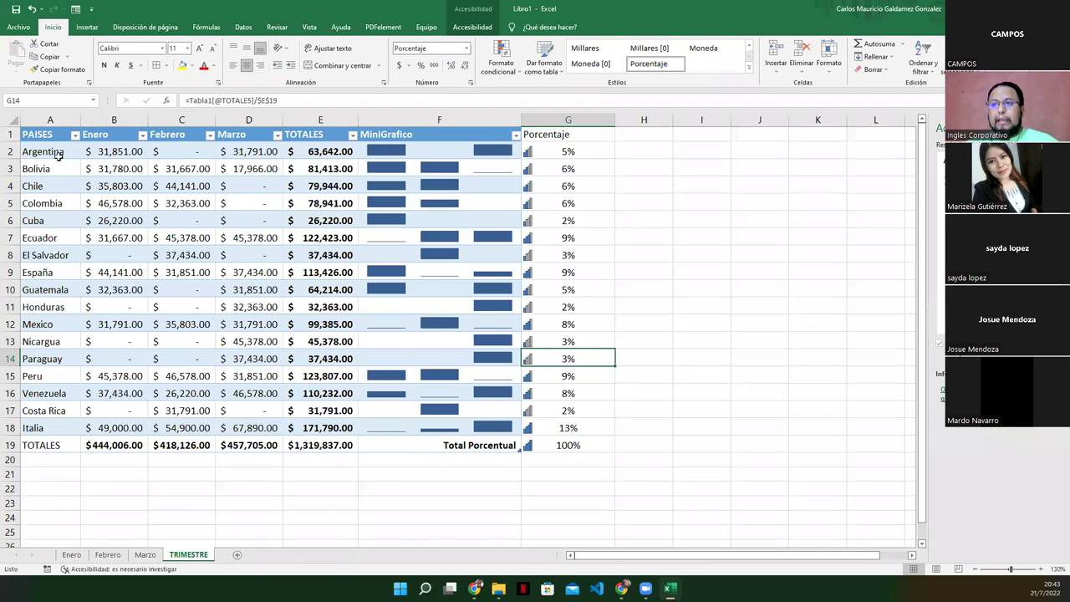
mouse_move(34, 154)
mouse_down()
mouse_move(36, 427)
mouse_move(40, 154)
mouse_up()
click(36, 427)
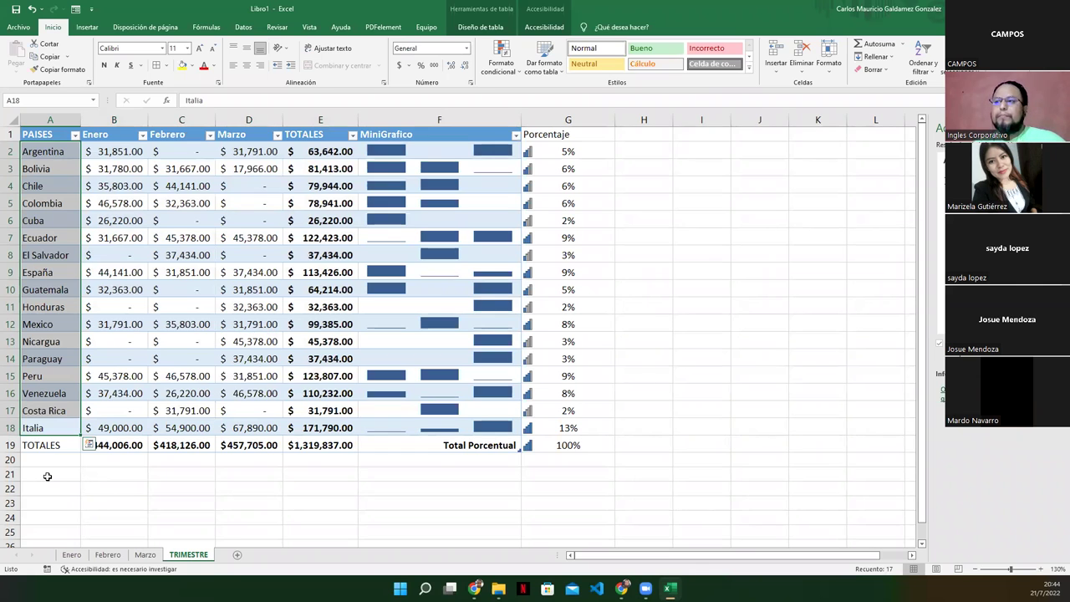
click(377, 478)
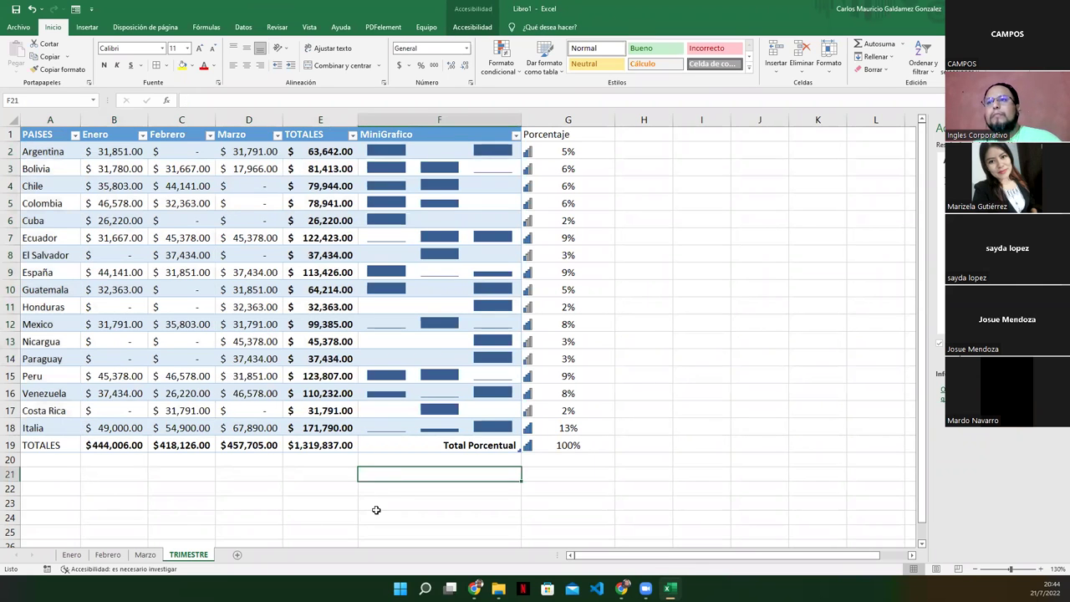
drag(107, 448, 256, 449)
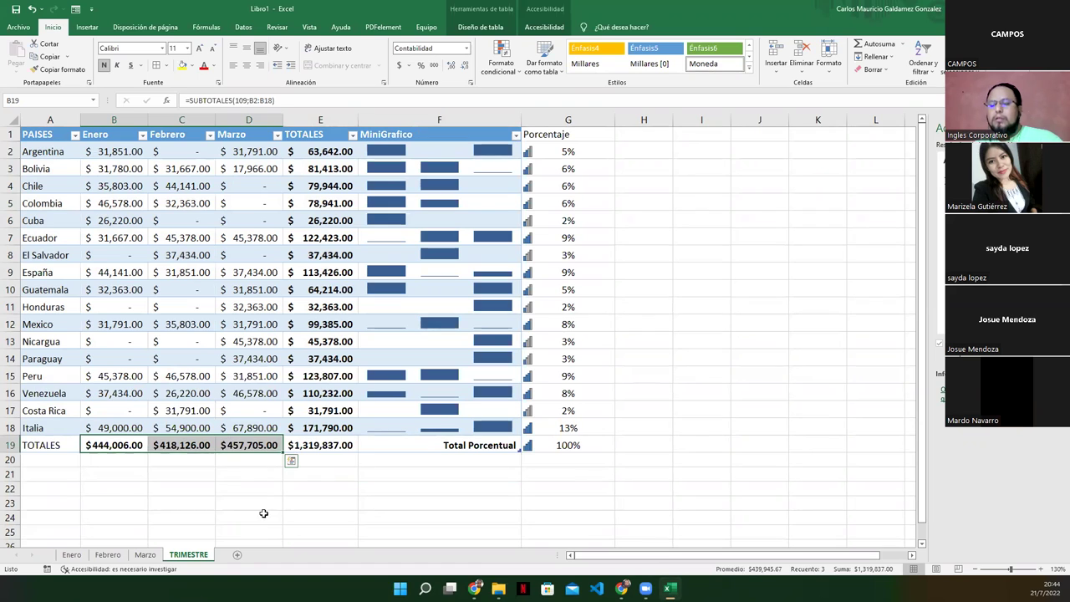
Step: Clear Bolivia's Marzo (D3) and Enero (B3) amounts, then select Cuba's Enero cell
click(263, 503)
click(254, 168)
ctrl+click(120, 167)
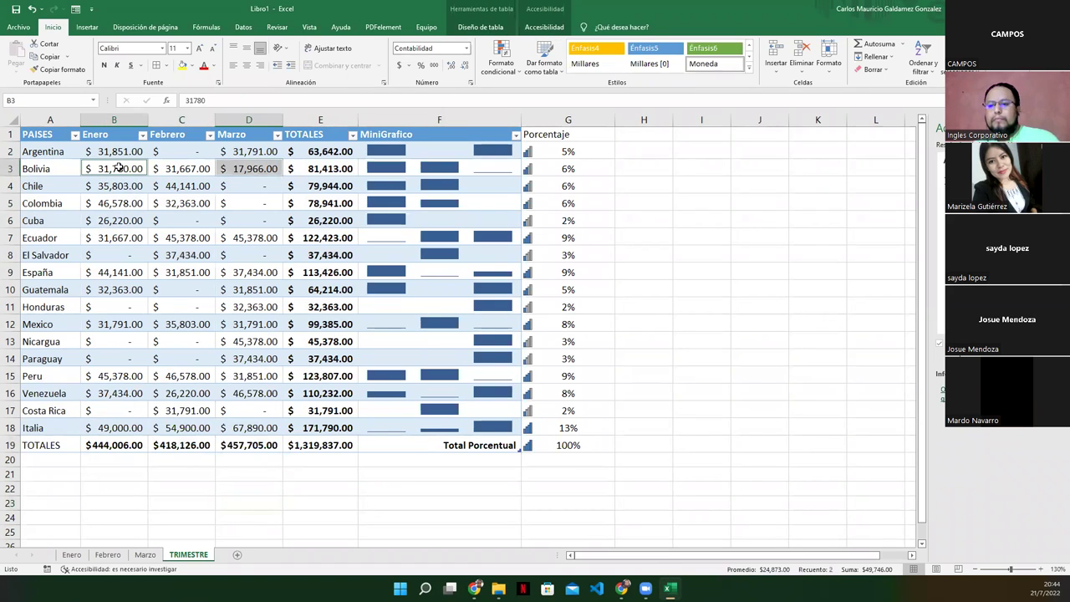
key(Delete)
click(140, 219)
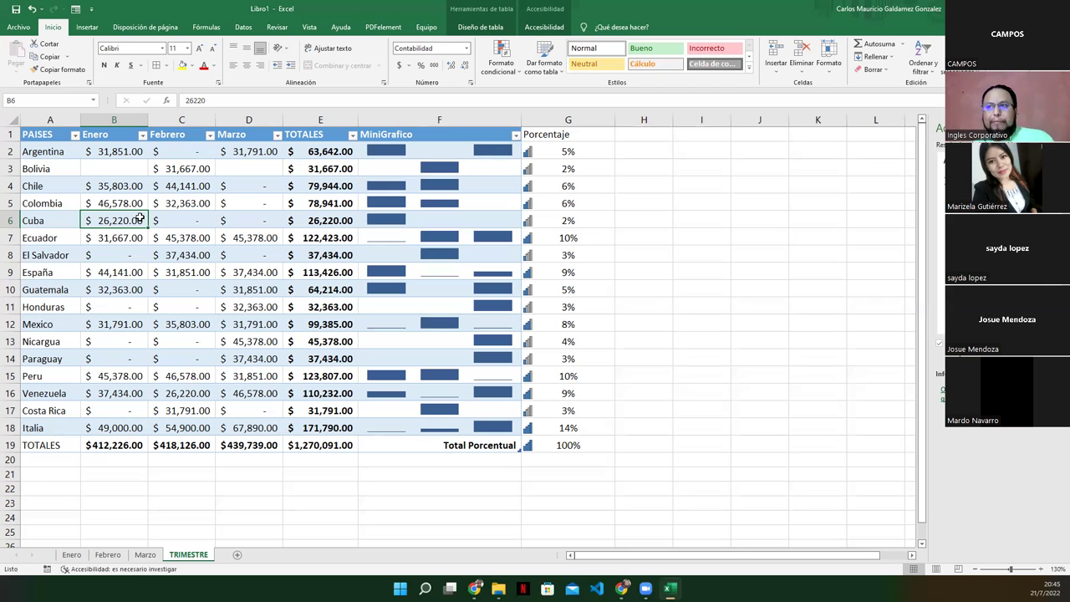
click(72, 555)
click(107, 556)
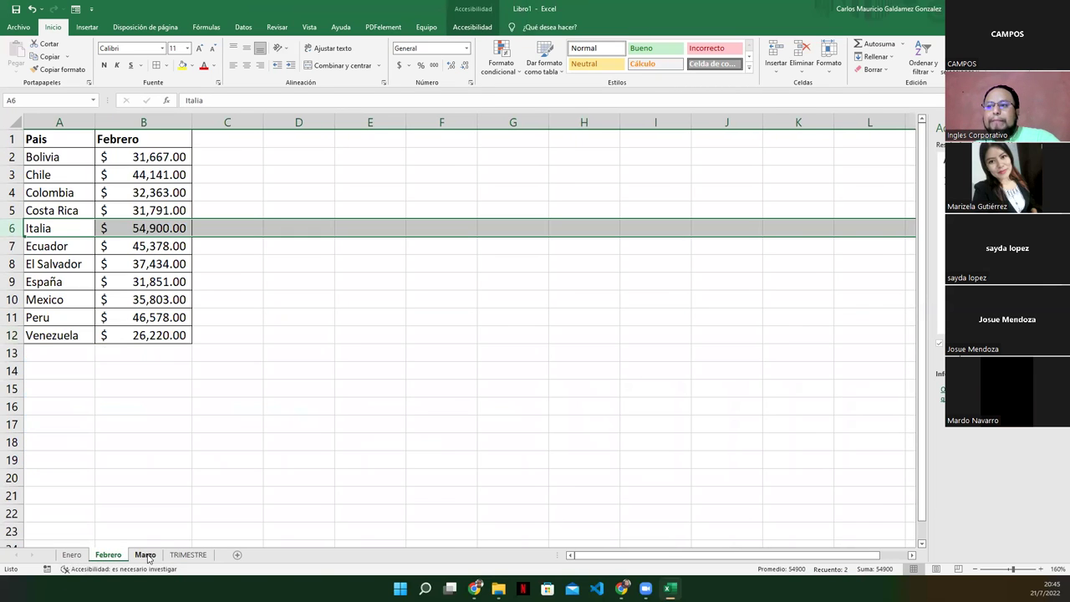
click(144, 555)
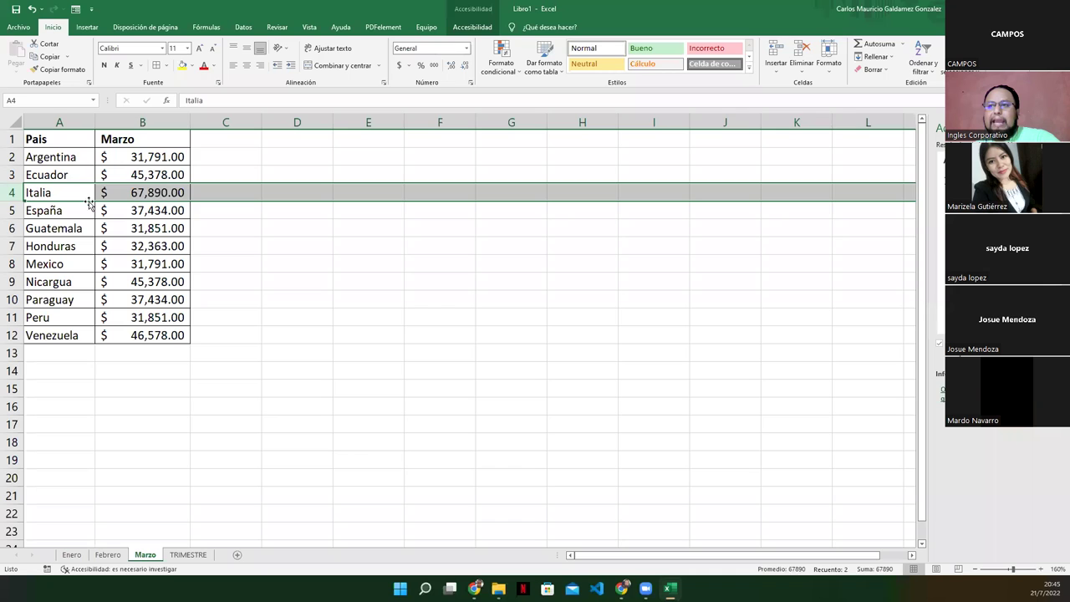
click(107, 555)
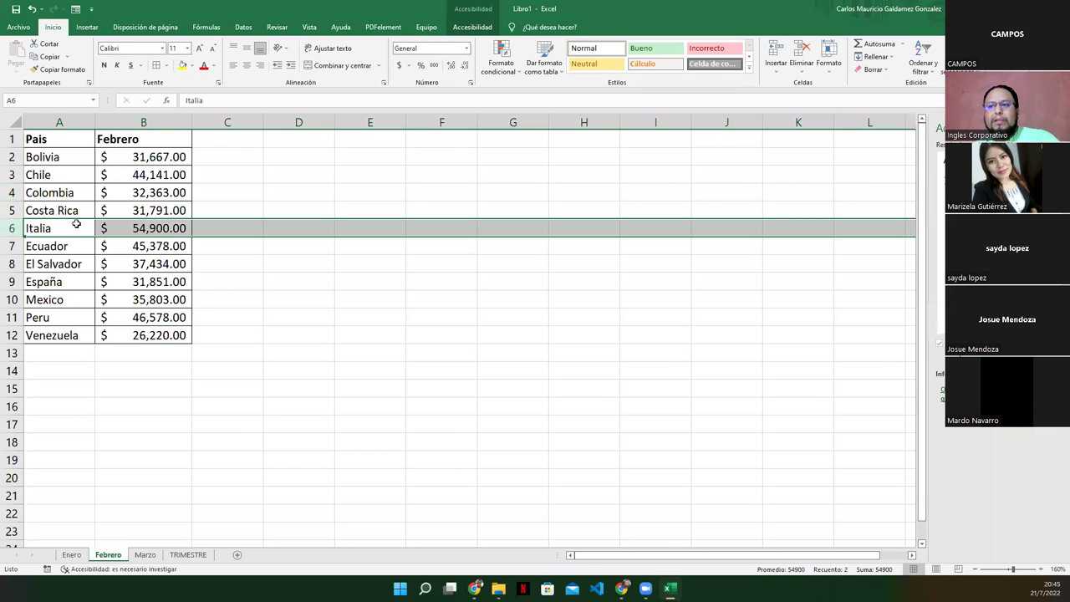
click(72, 555)
click(54, 139)
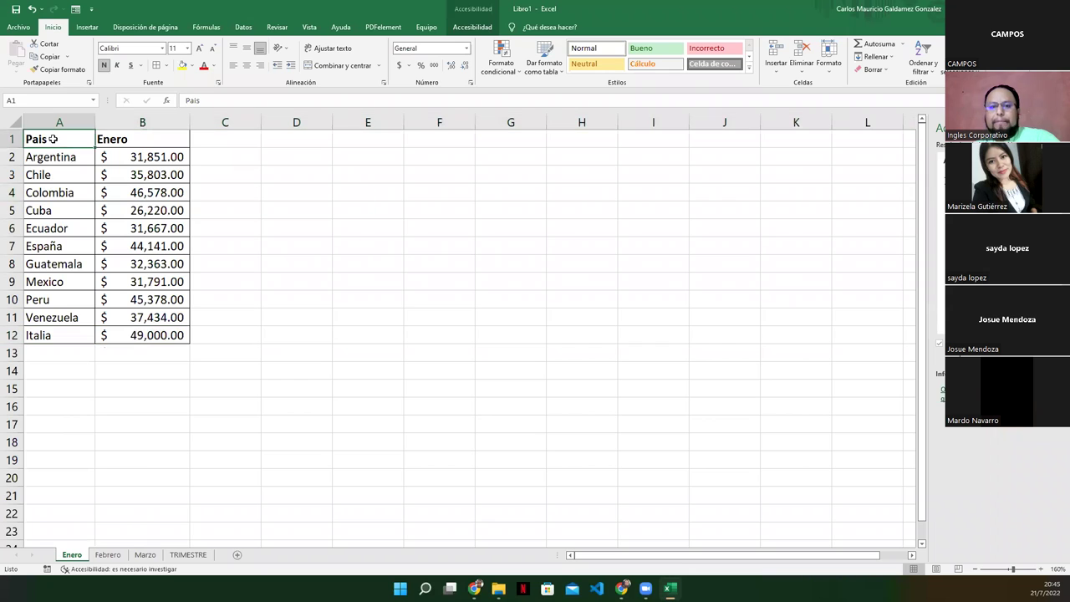
click(185, 556)
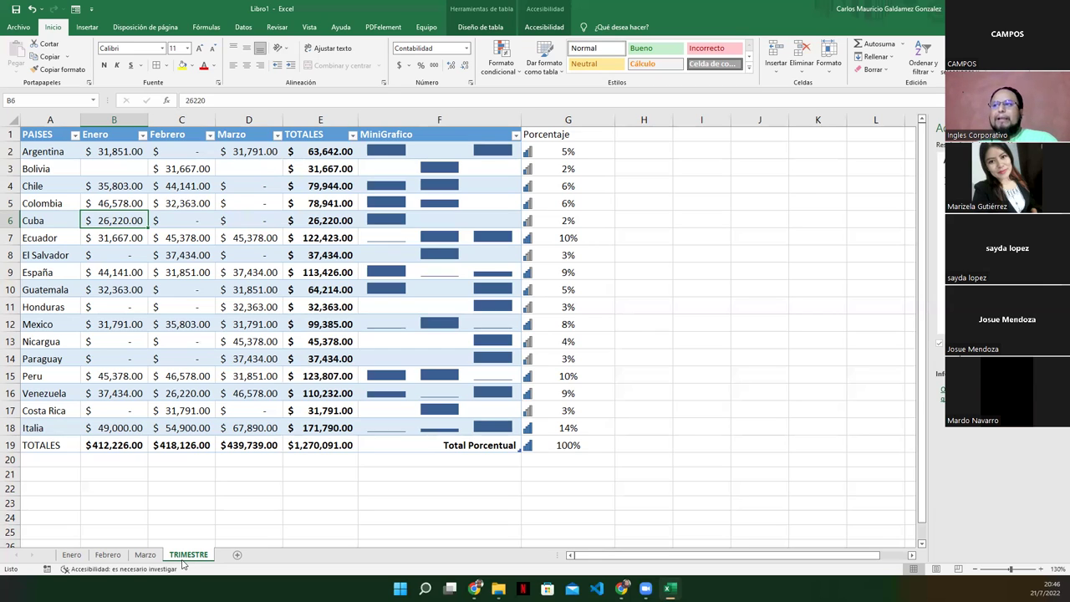
Step: Select the Porcentaje header cell G1
click(450, 137)
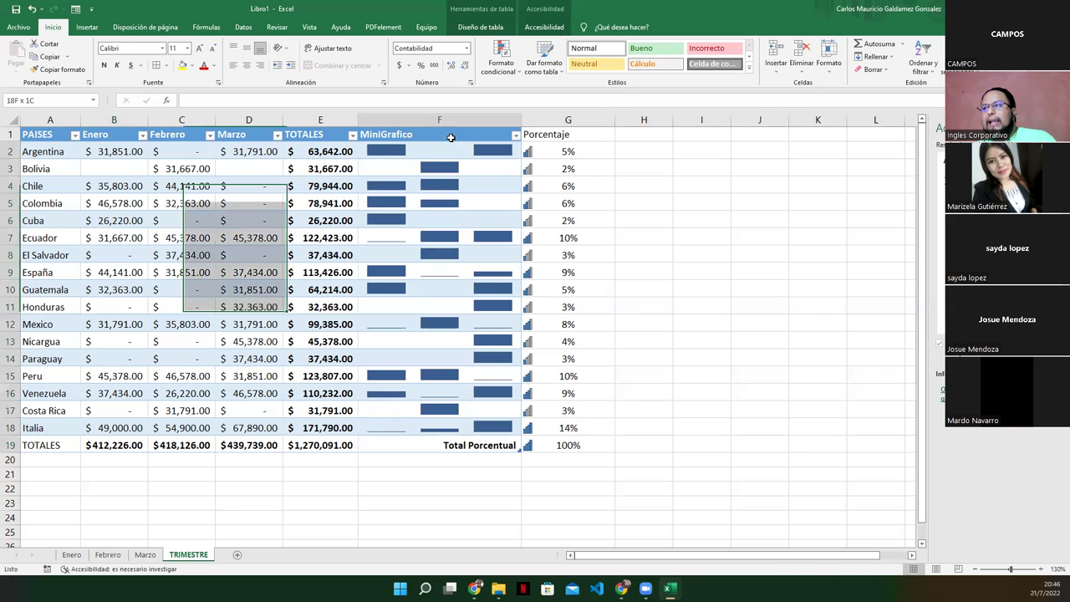
drag(450, 137, 547, 133)
click(546, 133)
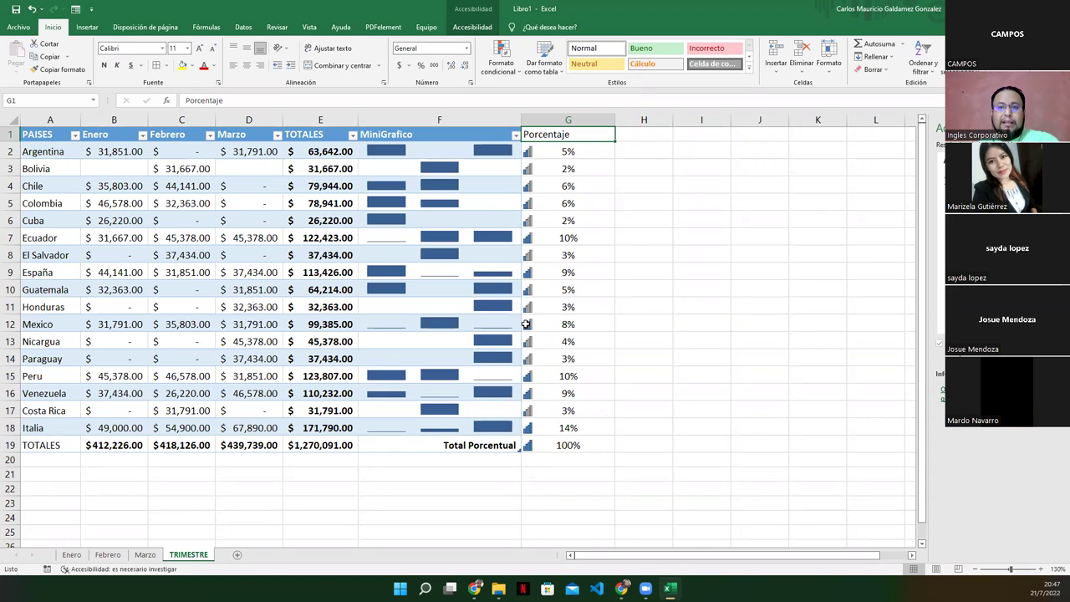
Step: Select Ecuador, España, Mexico, Peru, Venezuela and Italia together as the top-percentage countries
click(52, 429)
ctrl+click(38, 376)
ctrl+click(42, 393)
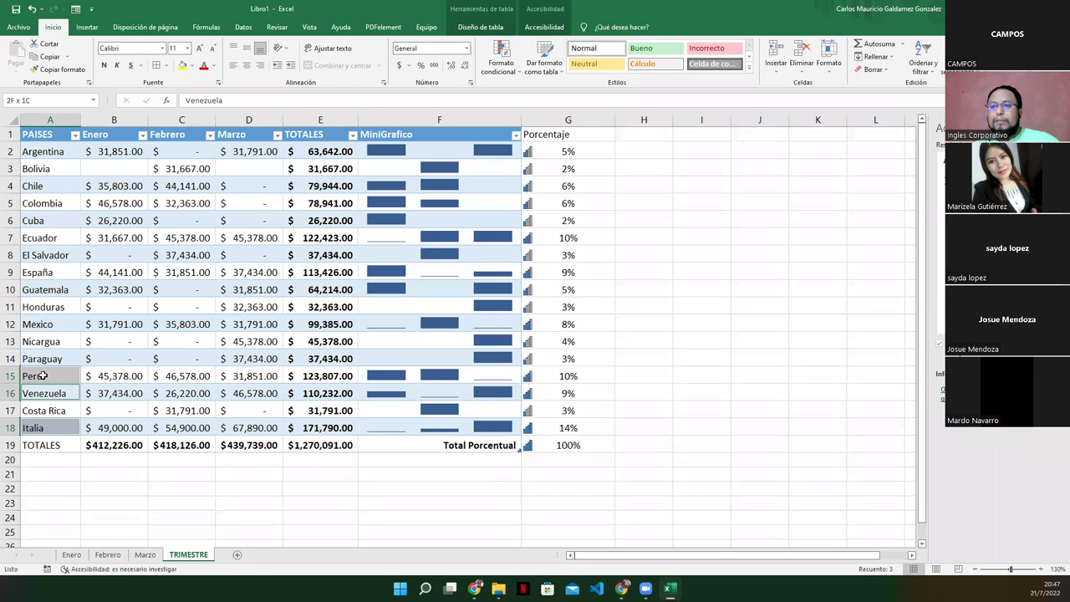
ctrl+click(31, 331)
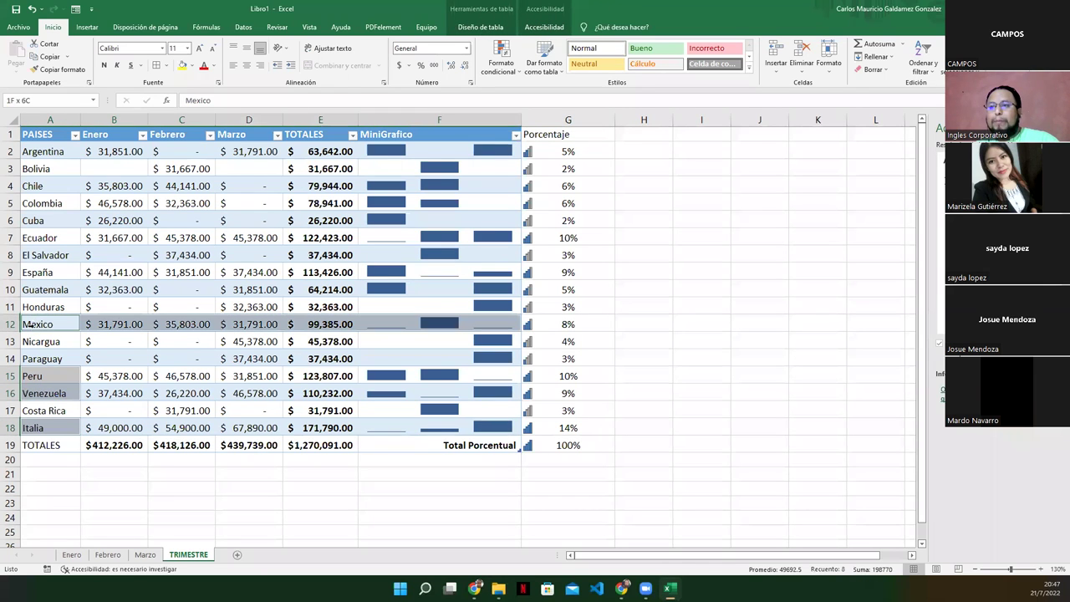
ctrl+click(38, 273)
ctrl+click(37, 240)
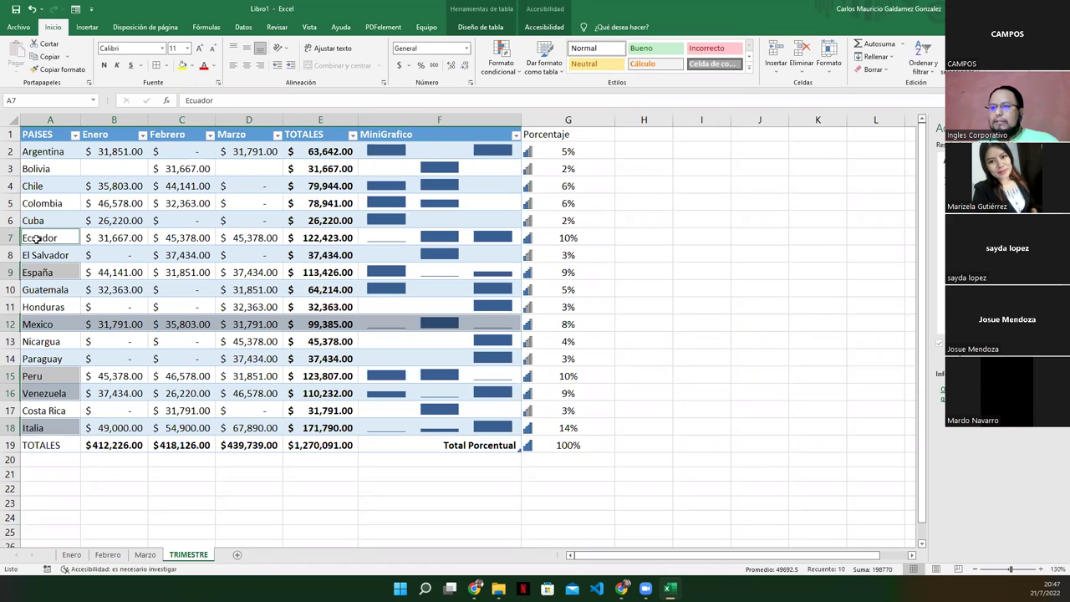
click(37, 239)
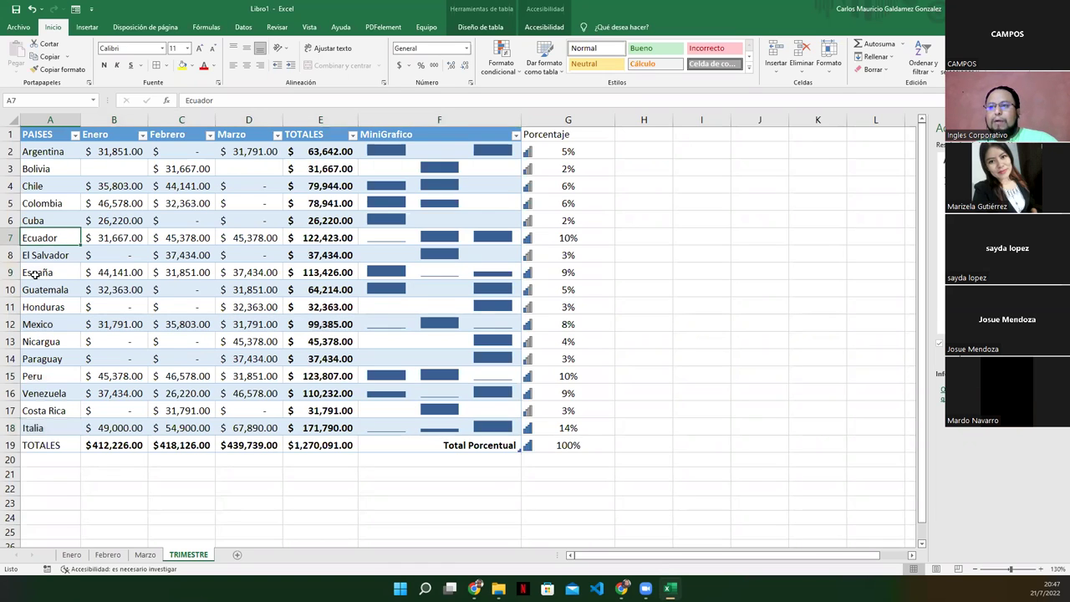
ctrl+click(35, 275)
ctrl+click(47, 324)
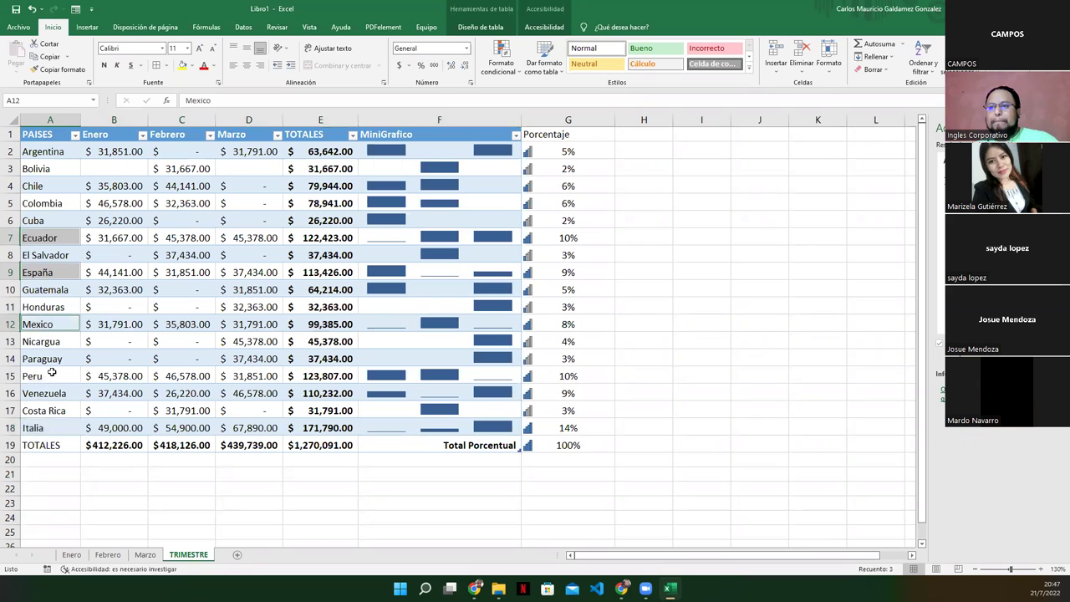
ctrl+click(51, 377)
ctrl+click(57, 393)
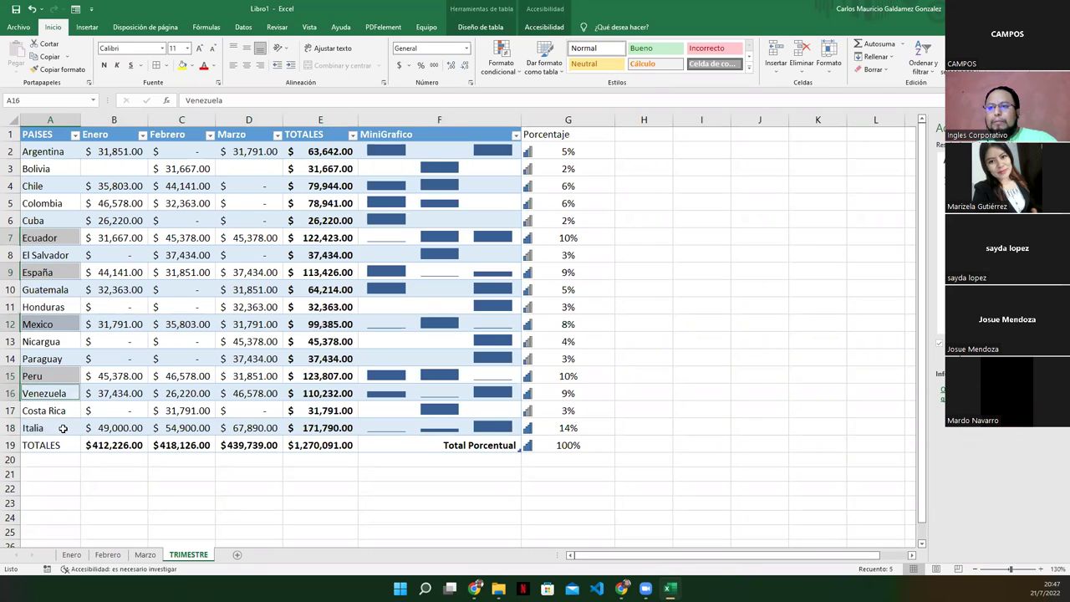
ctrl+click(63, 428)
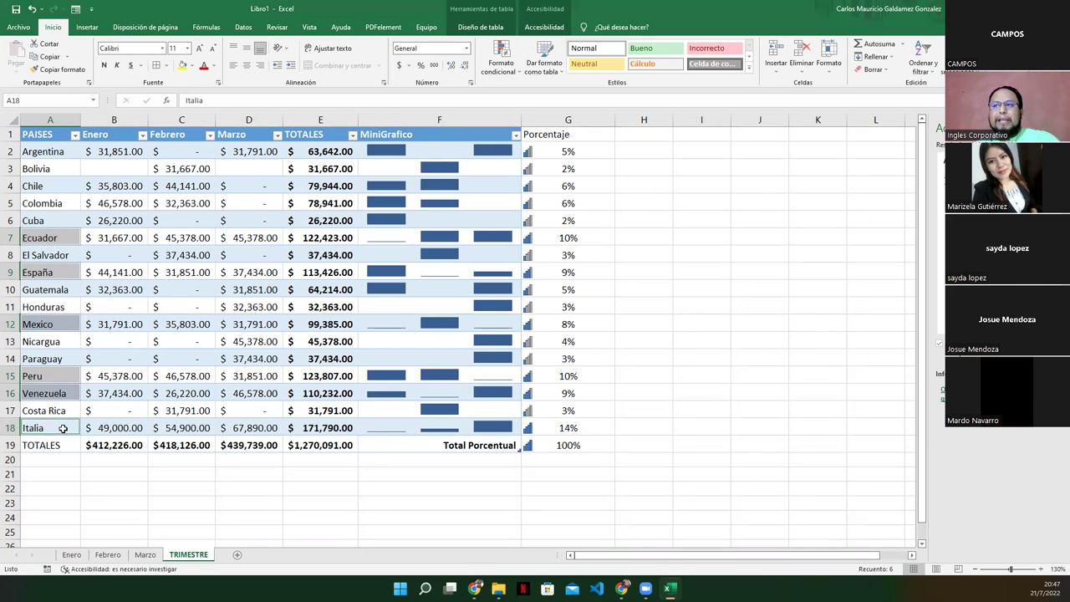
click(10, 168)
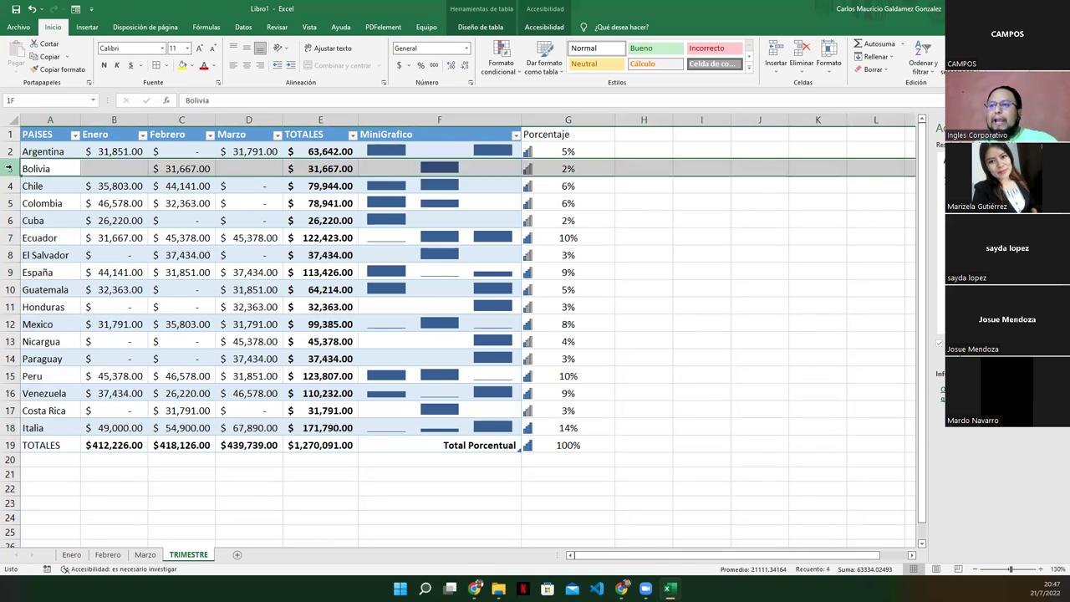
ctrl+click(10, 220)
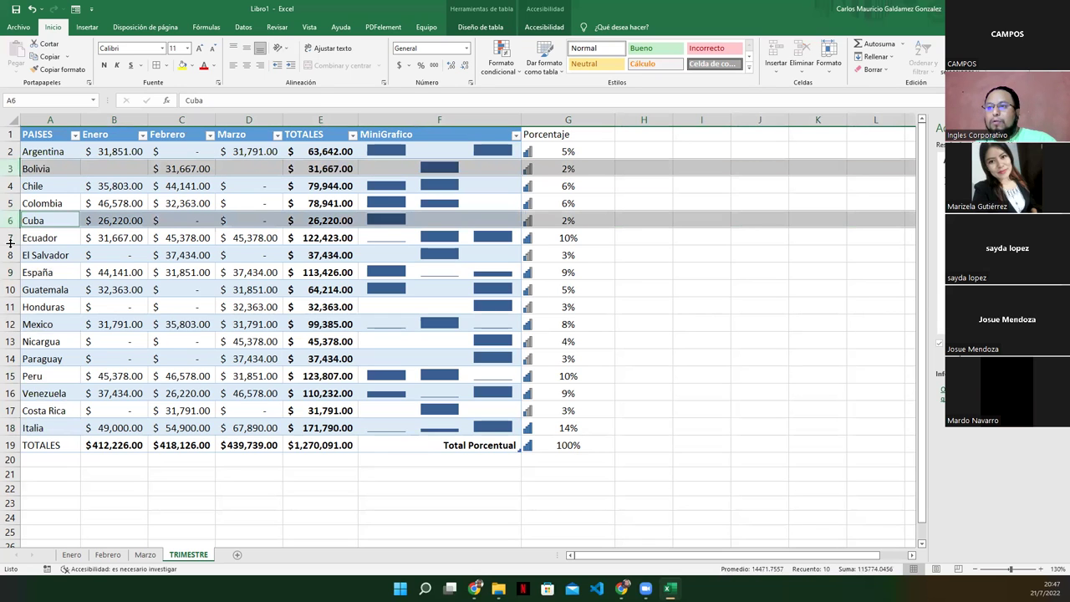
ctrl+click(10, 254)
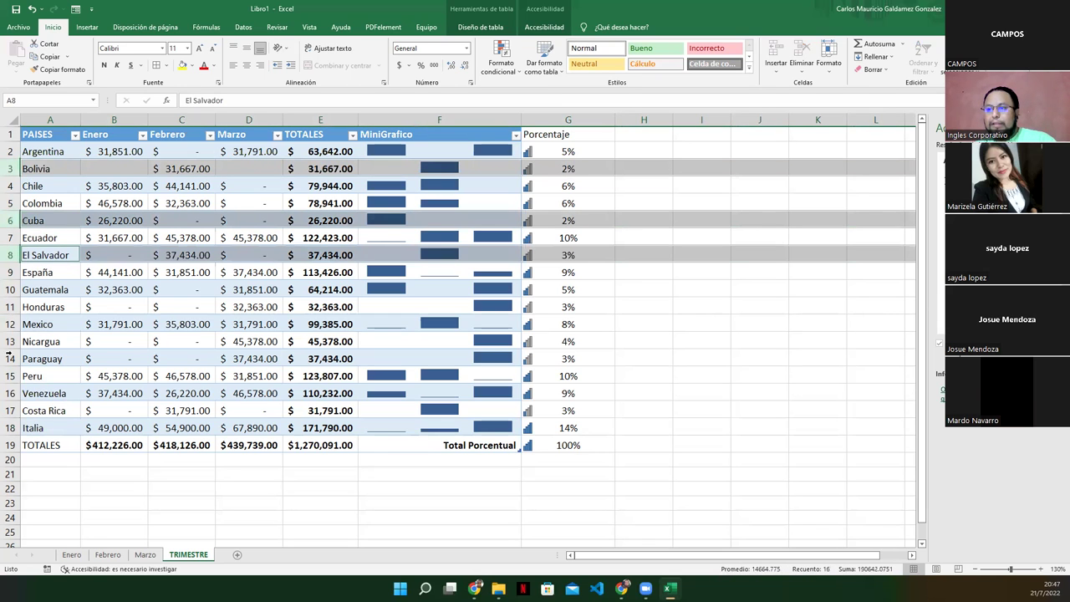
ctrl+click(10, 410)
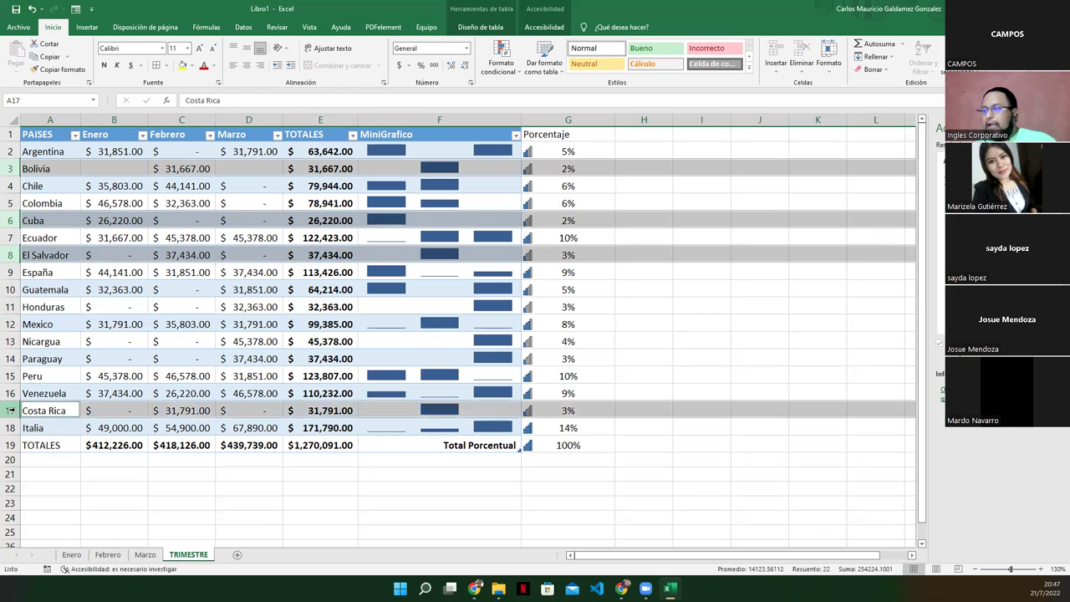
click(10, 410)
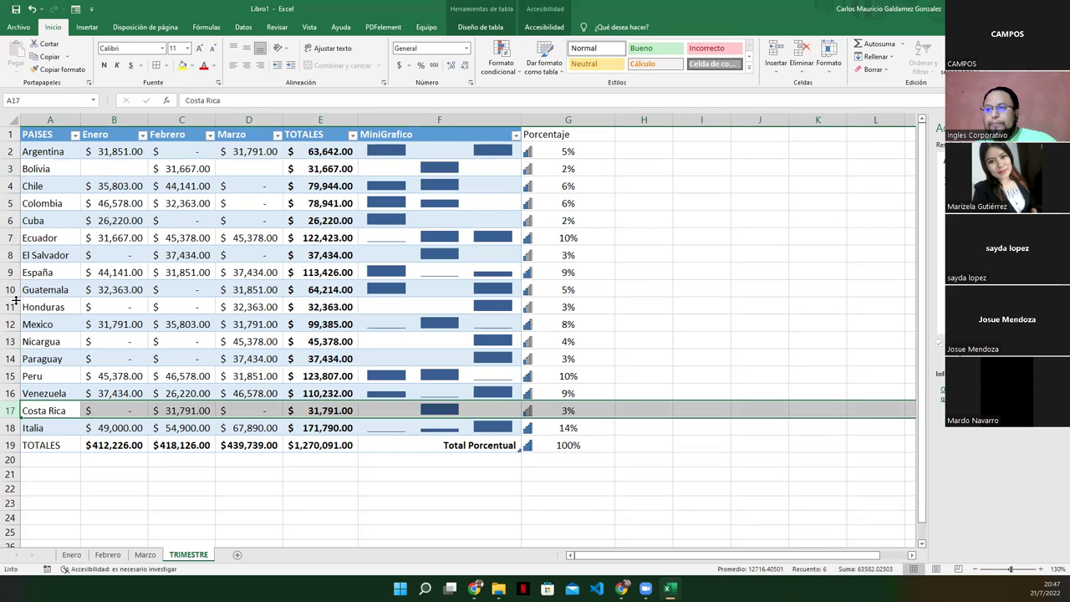
ctrl+click(10, 255)
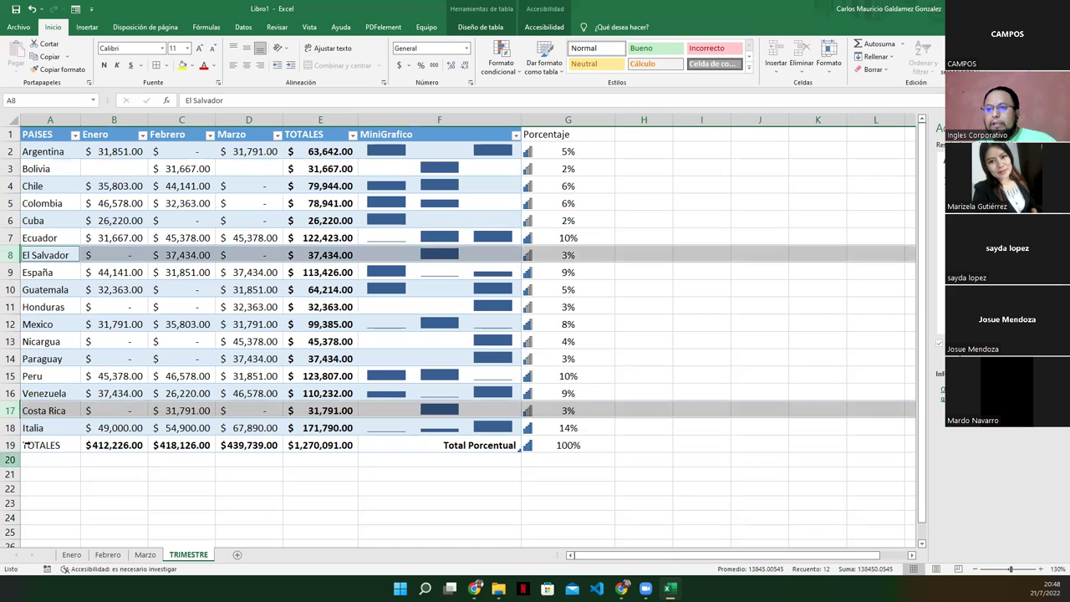
click(37, 413)
ctrl+click(45, 255)
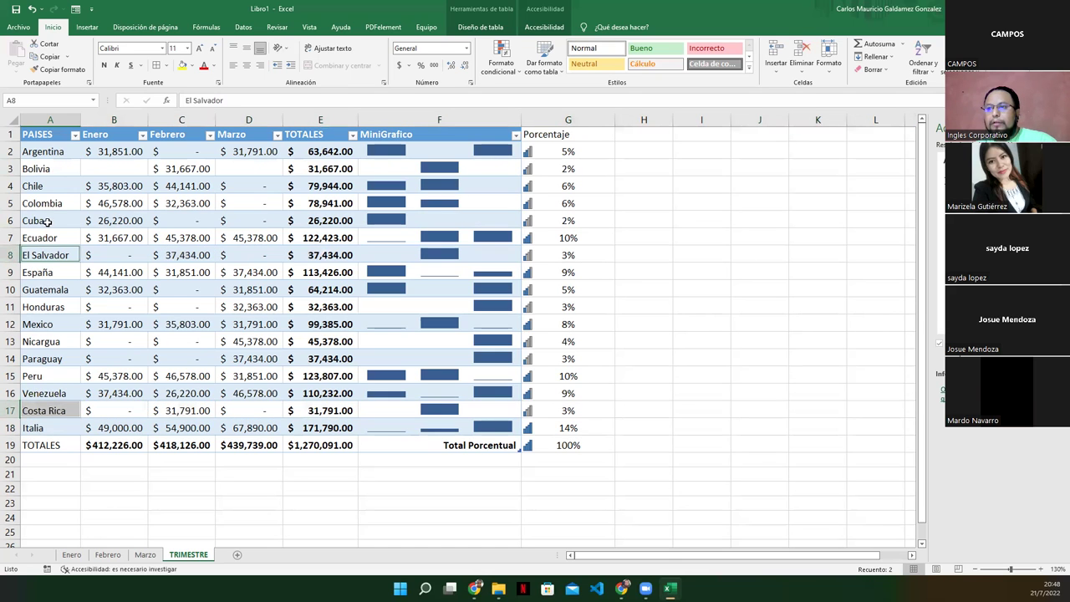
ctrl+click(47, 221)
ctrl+click(40, 171)
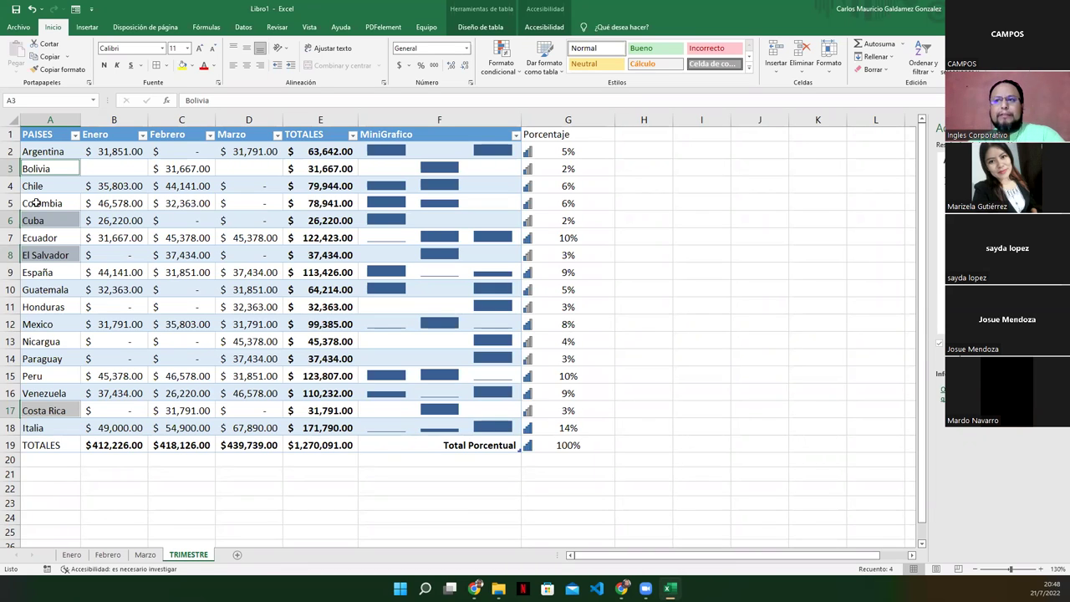
click(40, 154)
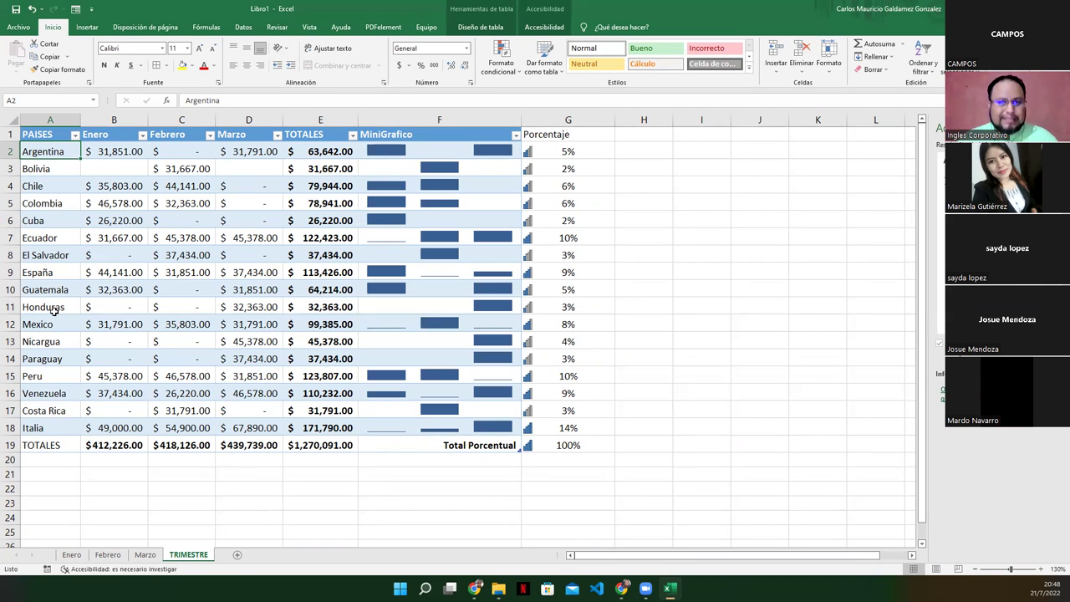
double_click(81, 120)
click(45, 185)
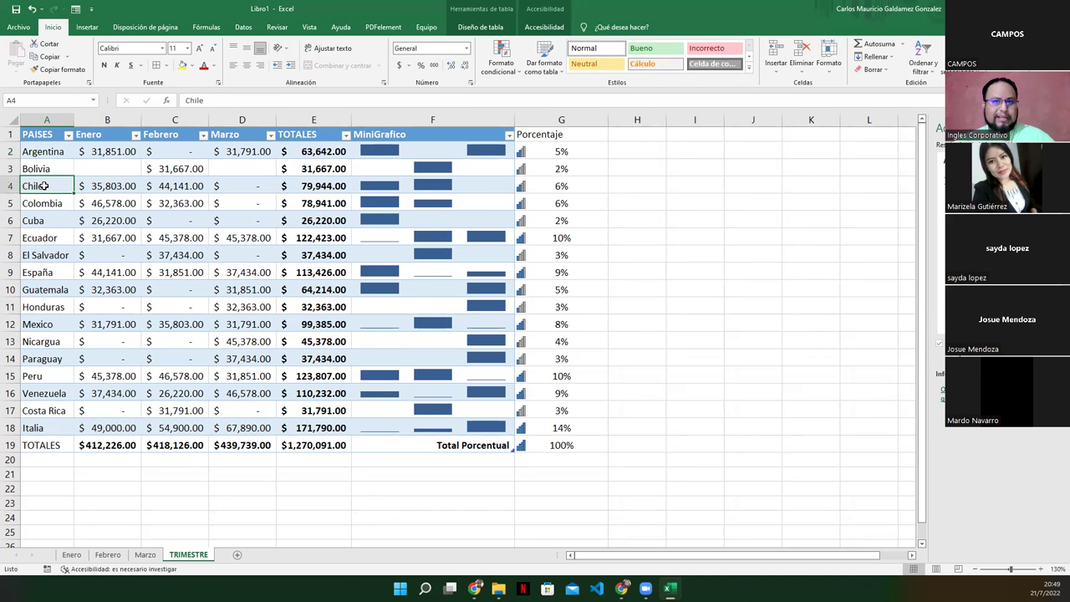
click(43, 169)
click(52, 185)
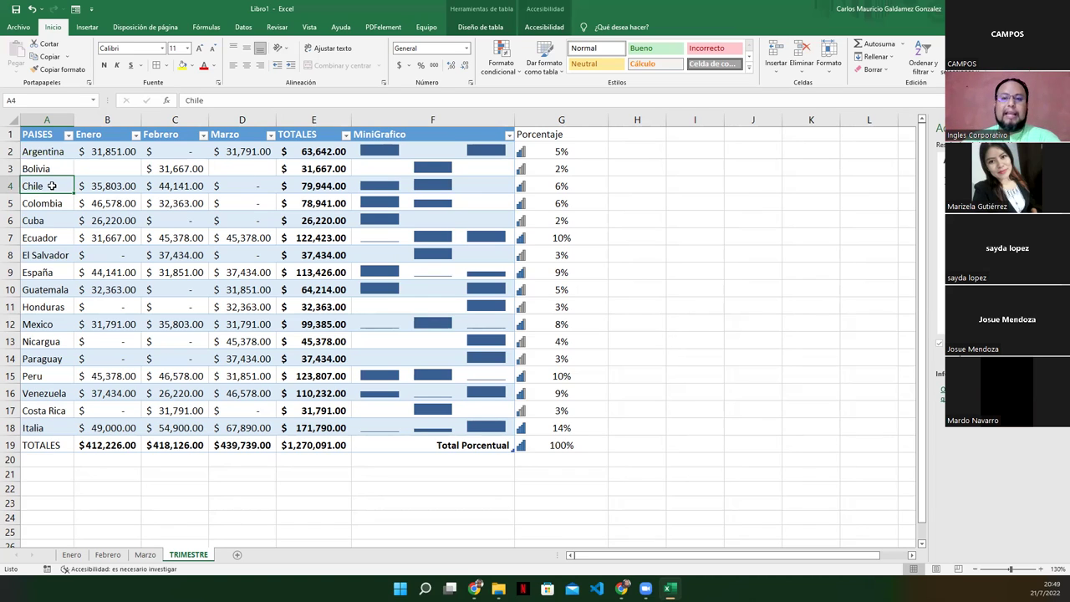
click(110, 272)
mouse_move(56, 151)
mouse_down()
mouse_move(264, 410)
mouse_move(308, 429)
mouse_up()
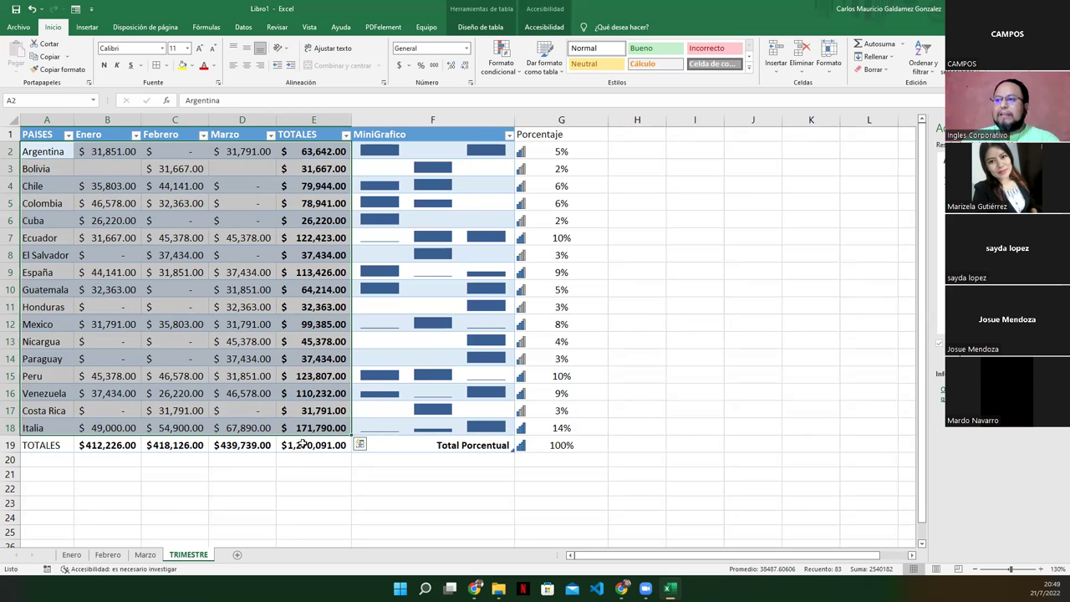
click(303, 443)
drag(571, 155, 581, 437)
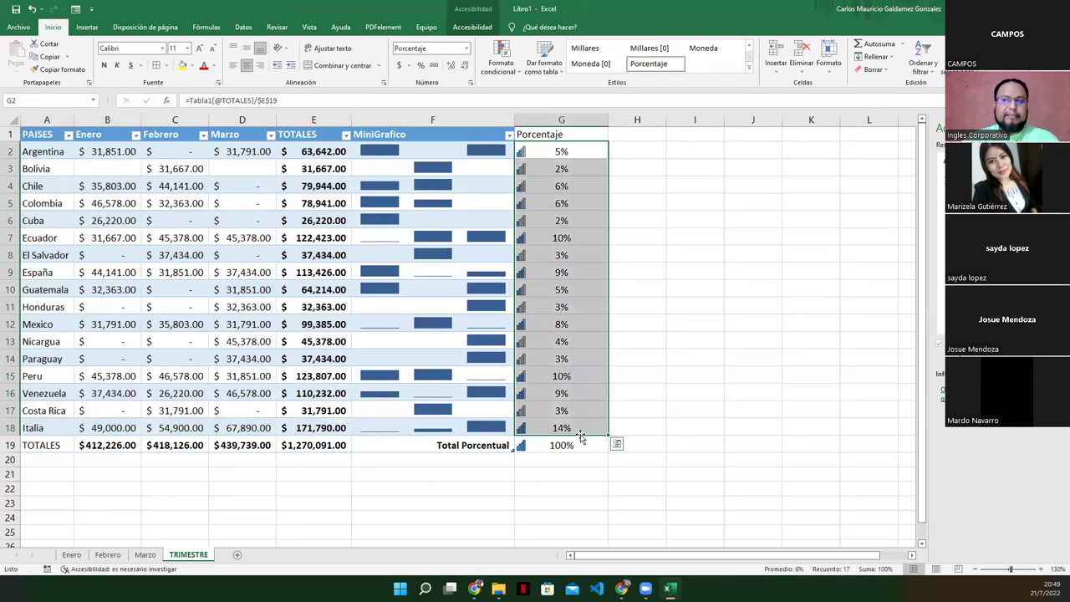
drag(367, 145, 423, 428)
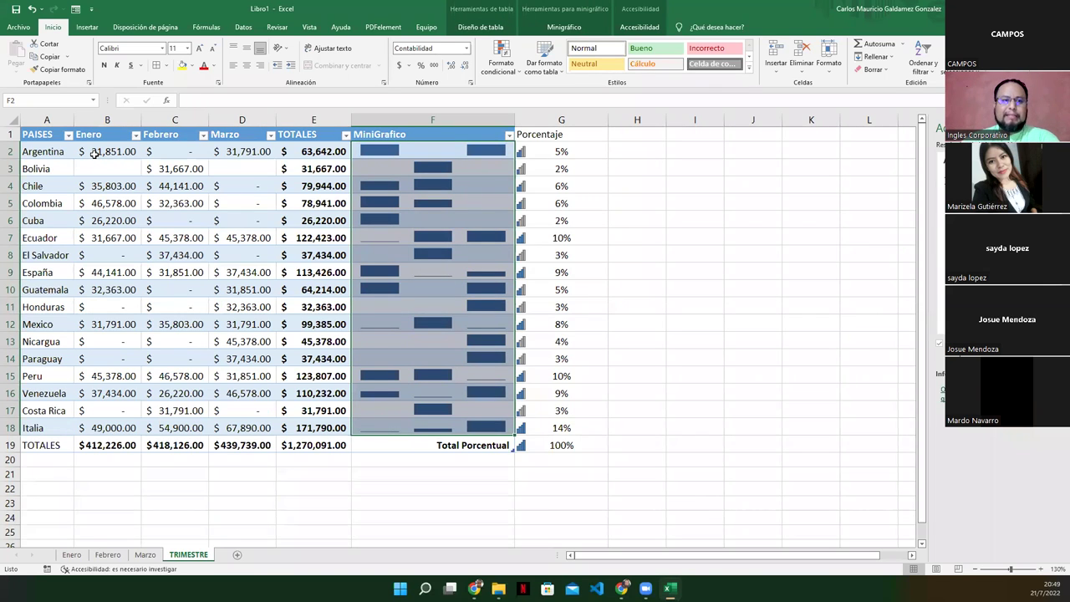
click(201, 221)
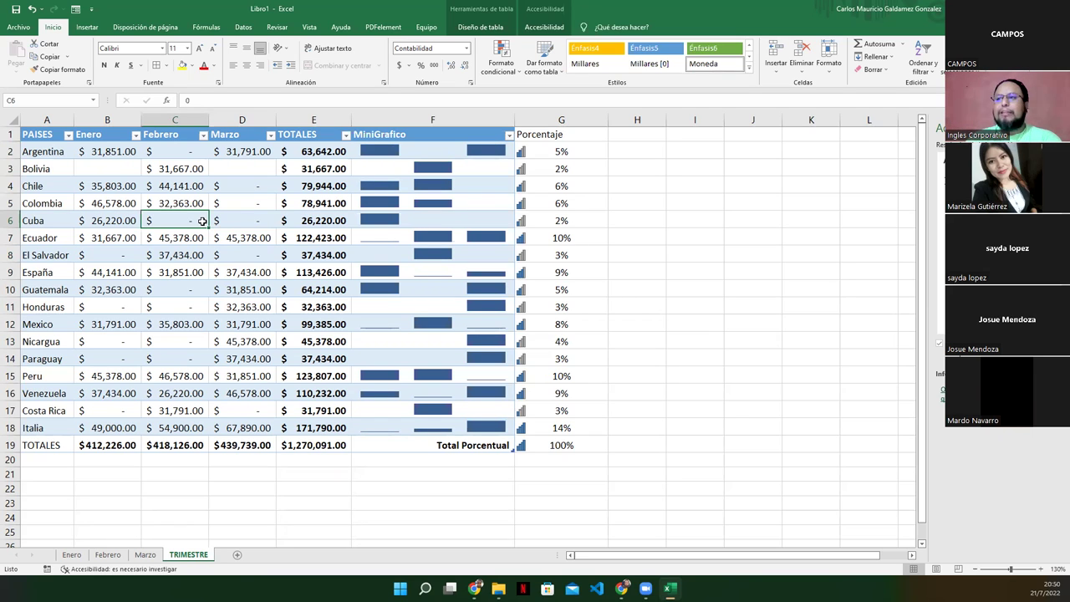
drag(231, 220, 182, 212)
click(182, 211)
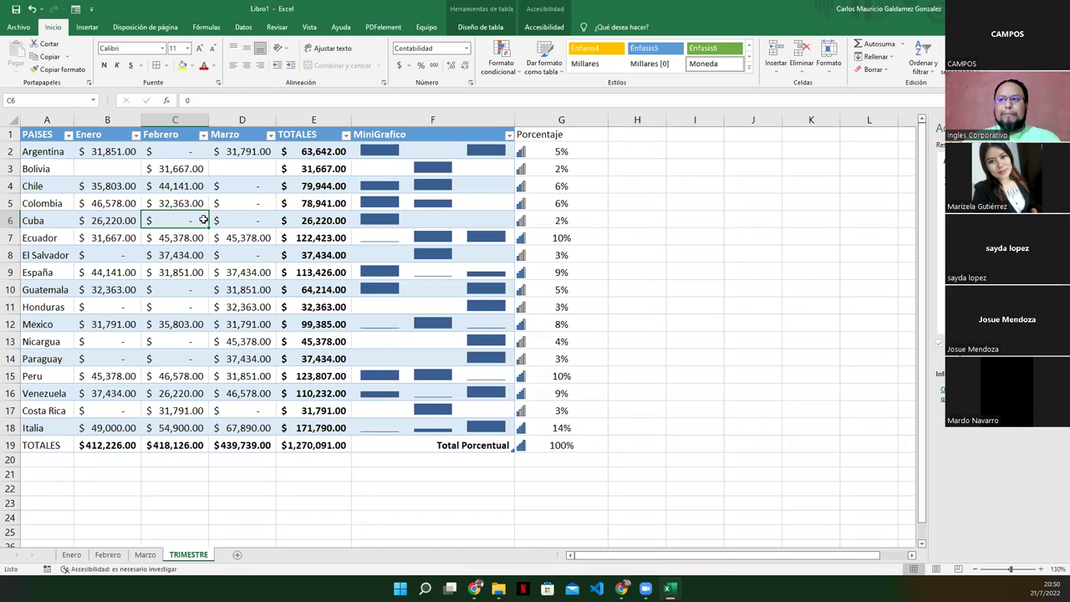
drag(107, 153, 500, 432)
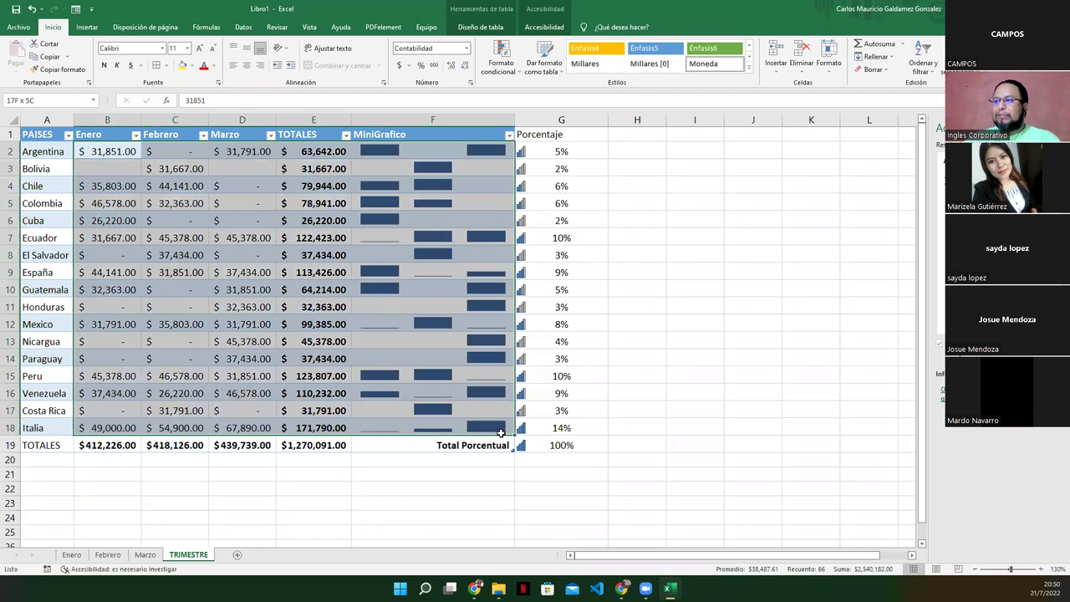
click(255, 365)
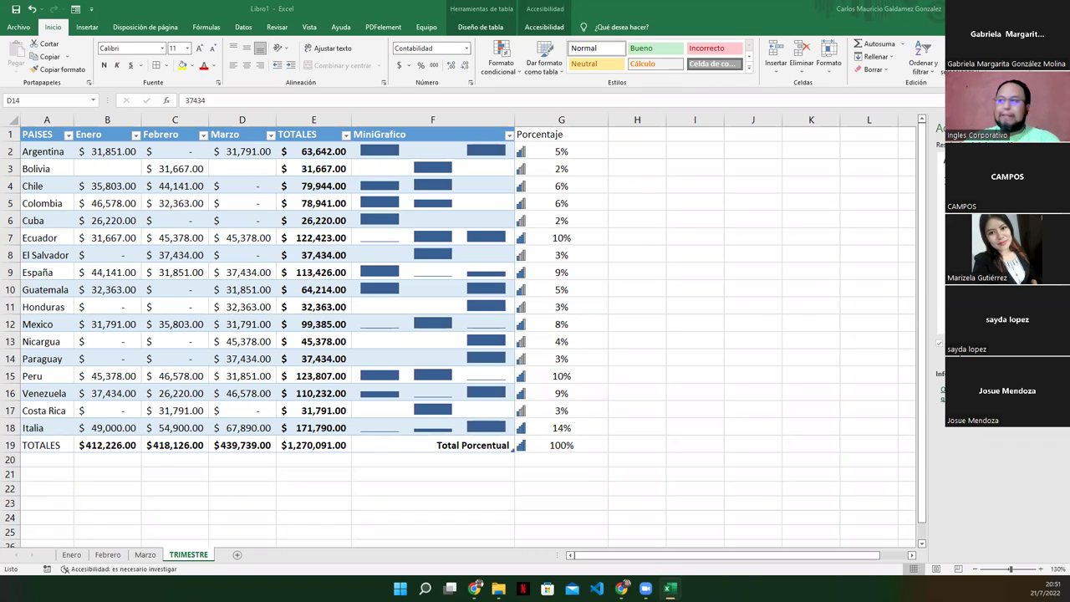
key(F2)
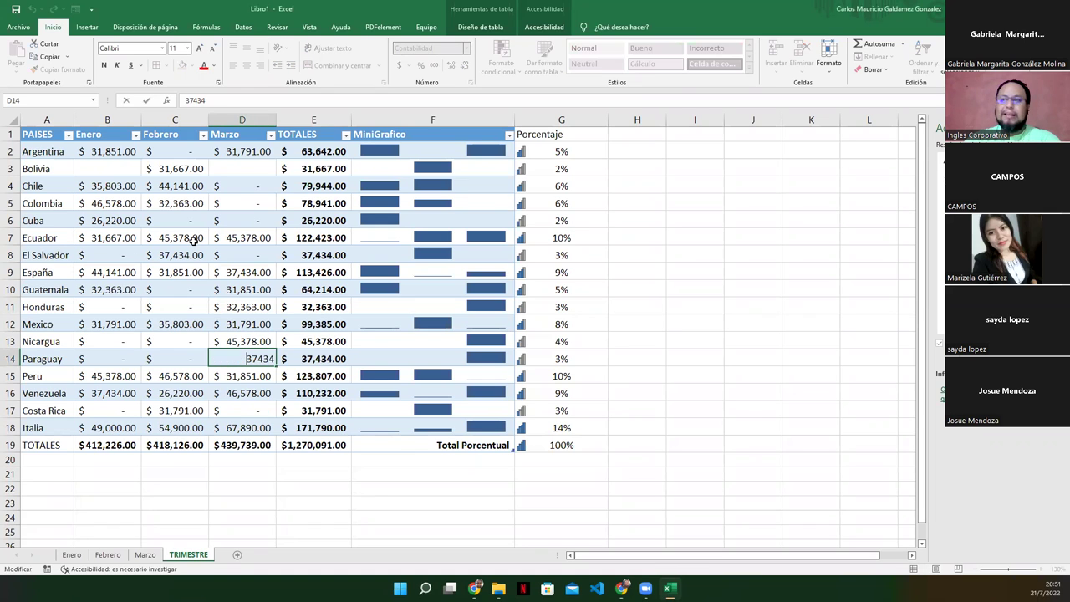
click(193, 240)
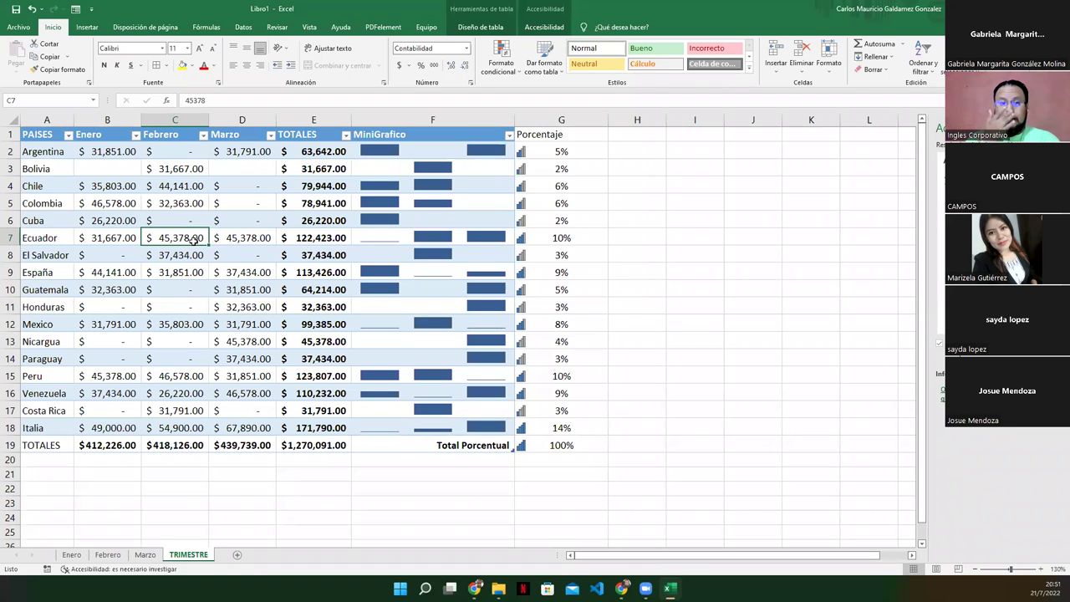
click(233, 283)
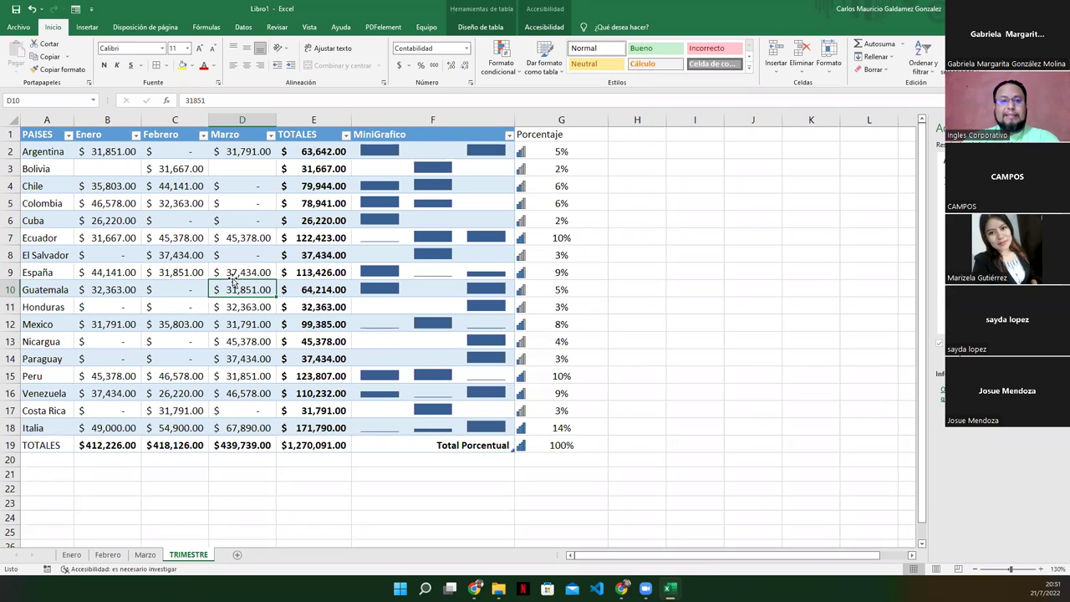
drag(100, 152, 521, 428)
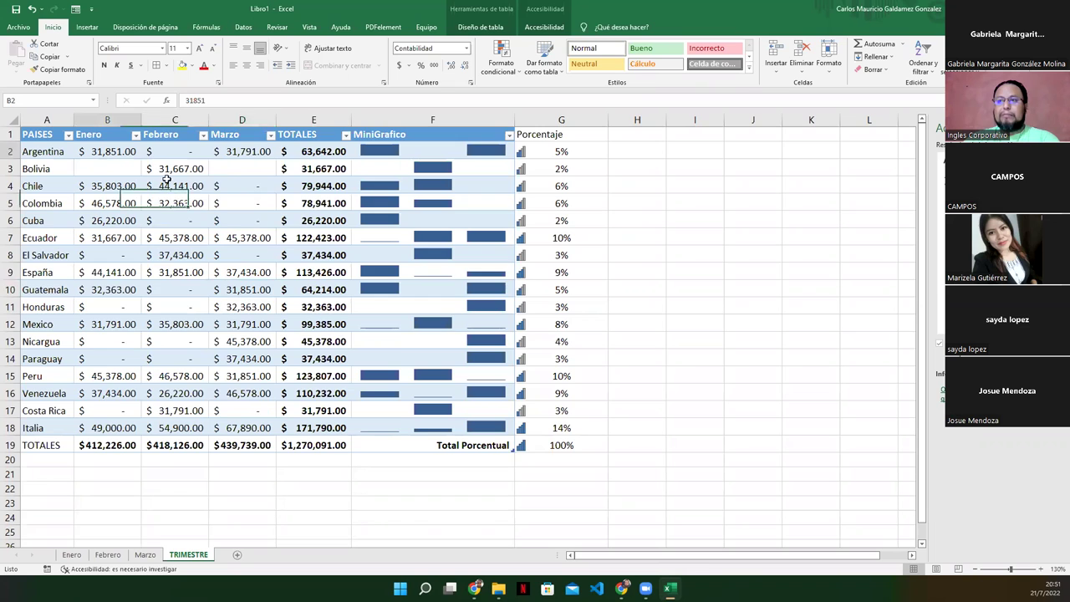
click(446, 413)
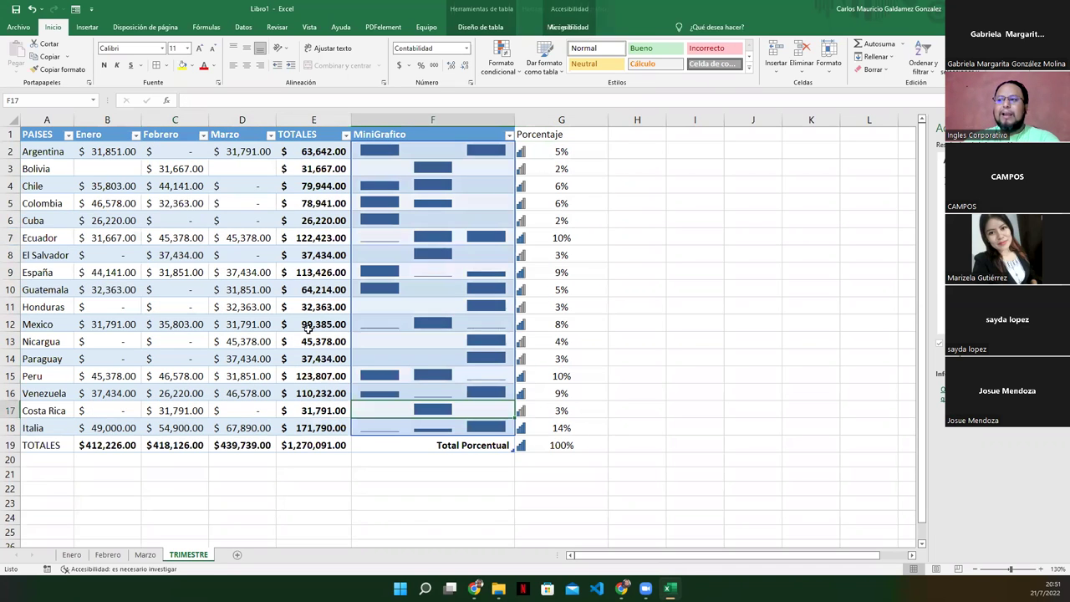
drag(39, 138, 534, 427)
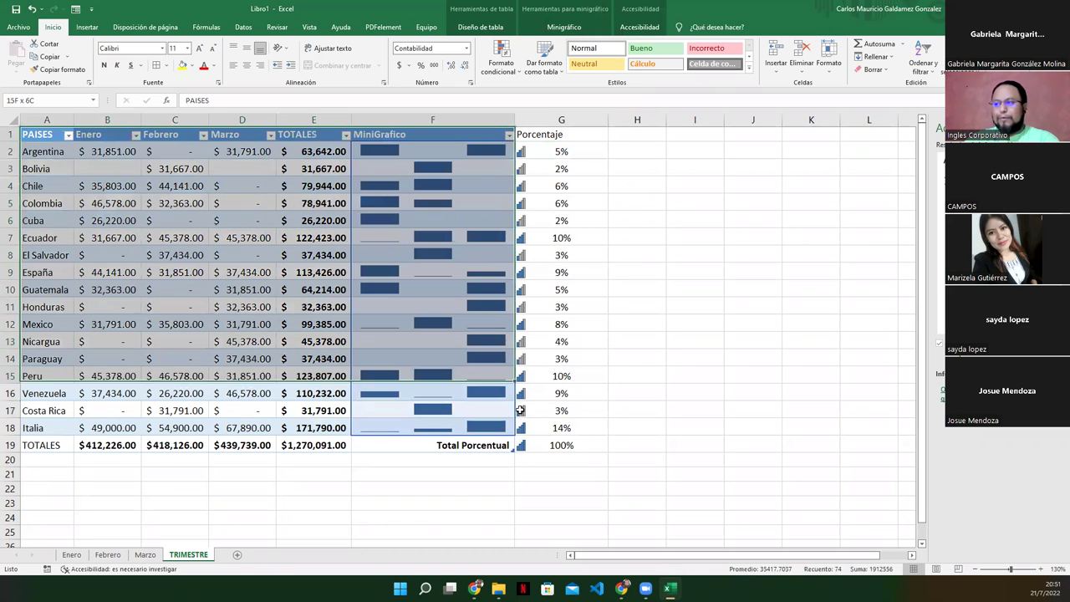
click(534, 428)
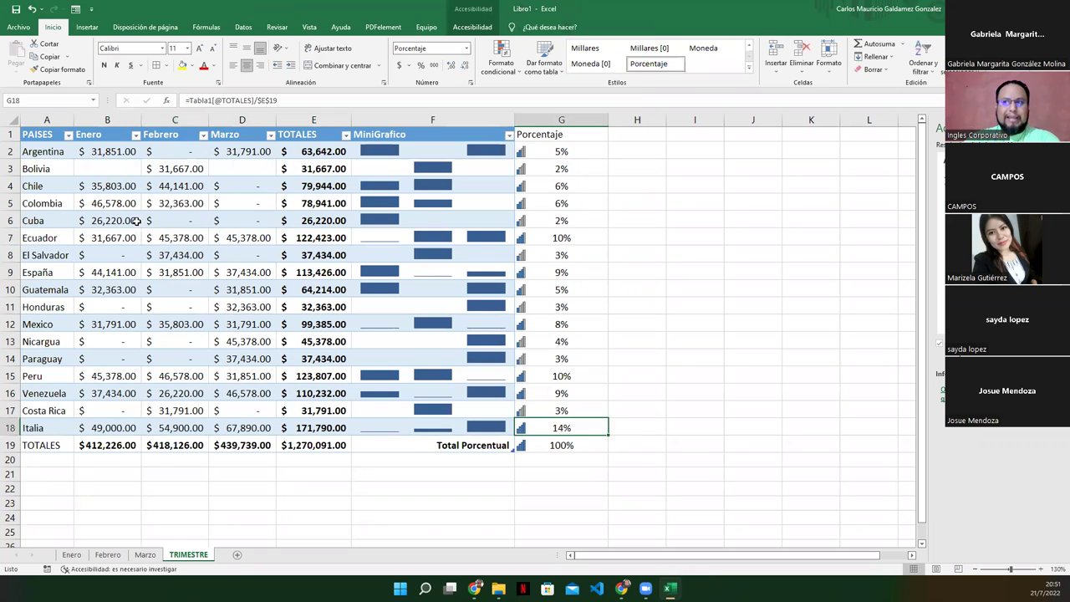
drag(64, 156, 525, 428)
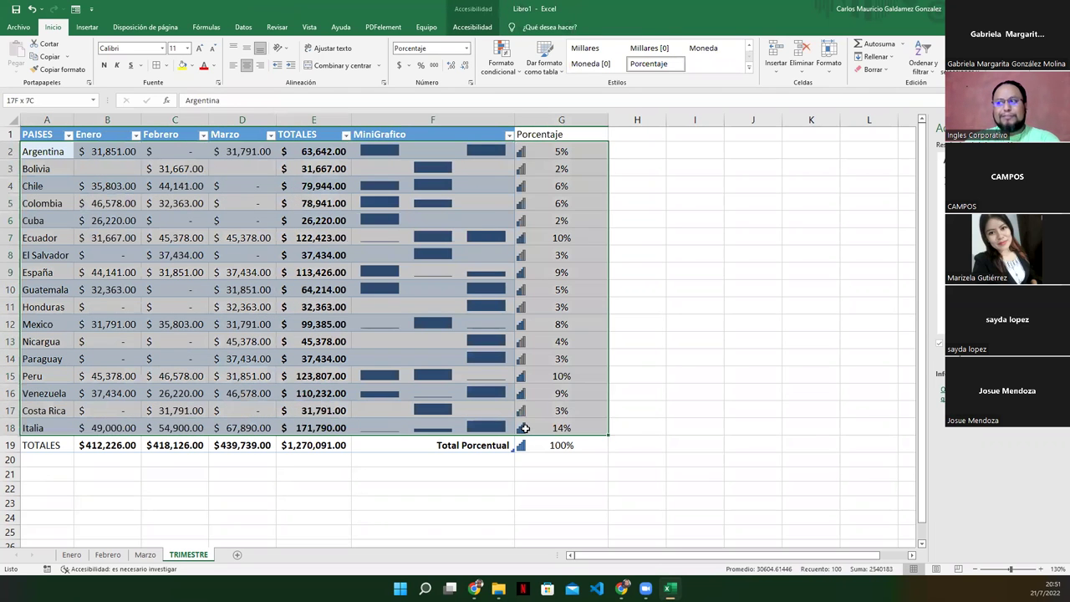
click(525, 428)
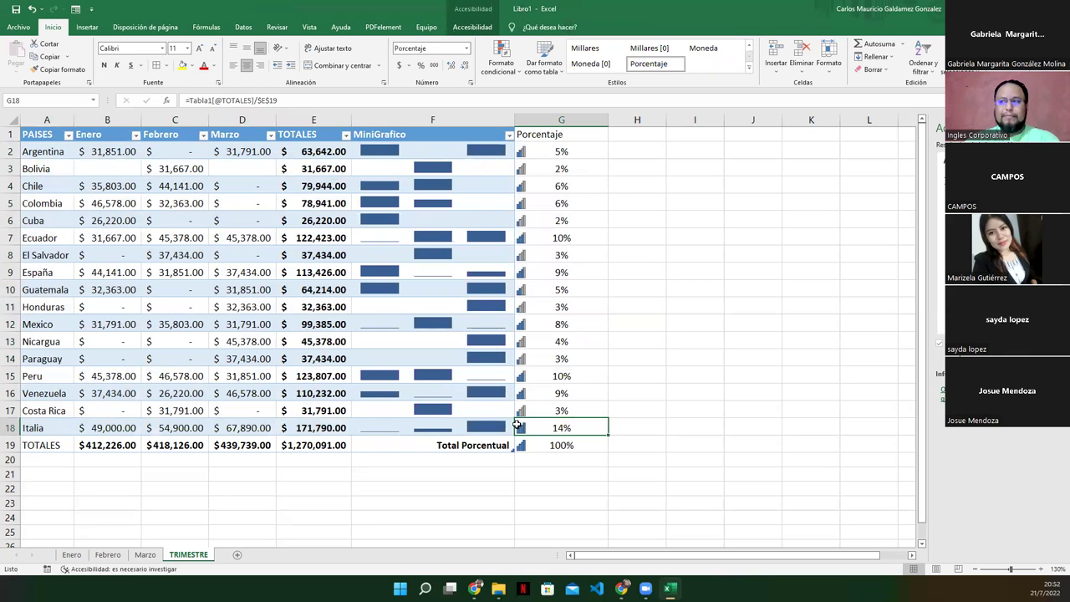
click(473, 412)
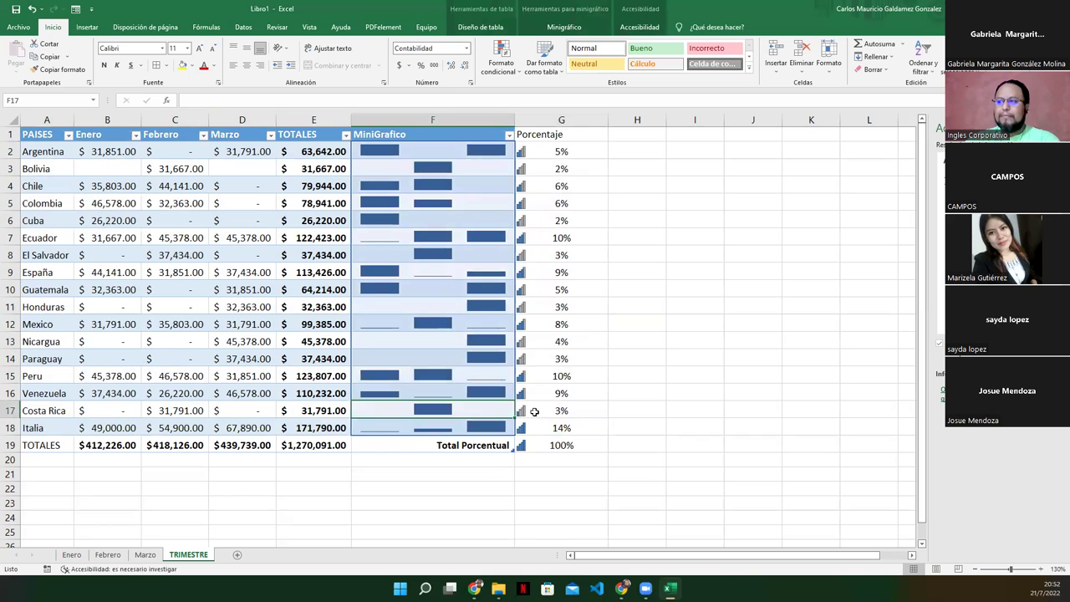
click(567, 410)
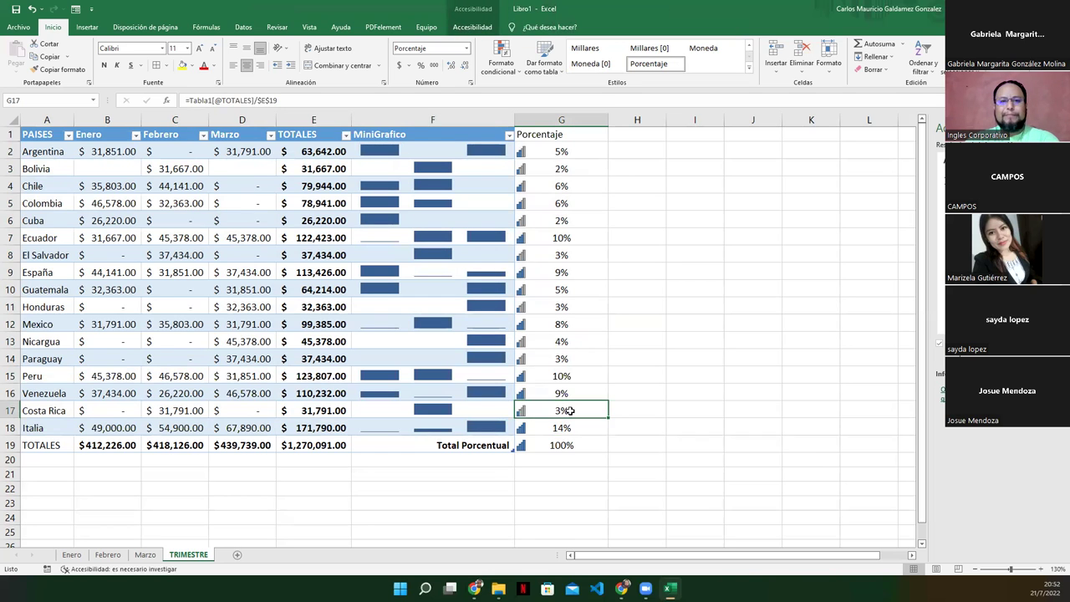
click(623, 410)
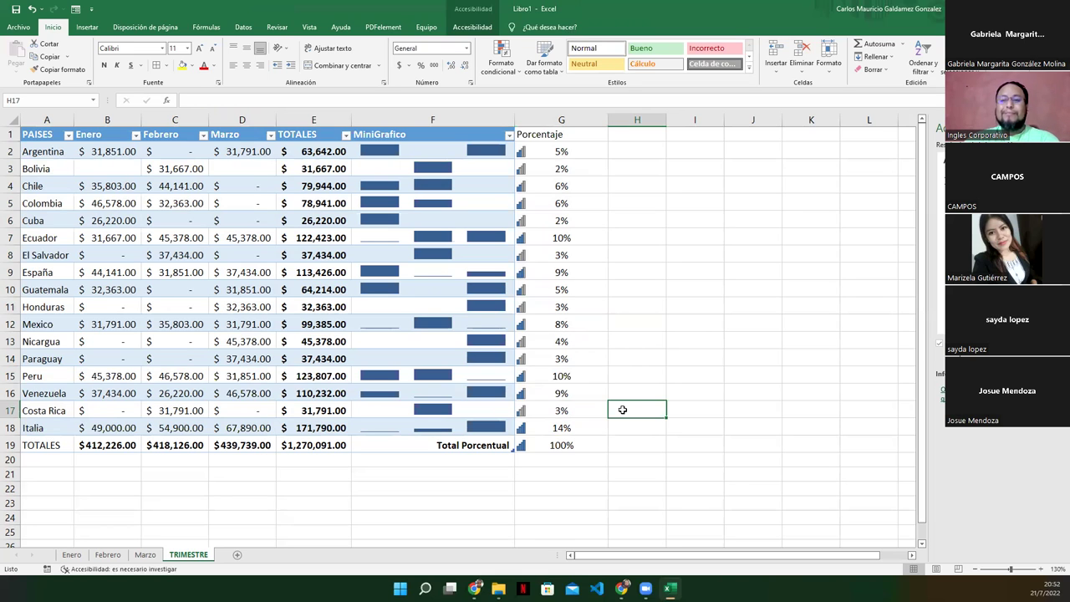
click(618, 429)
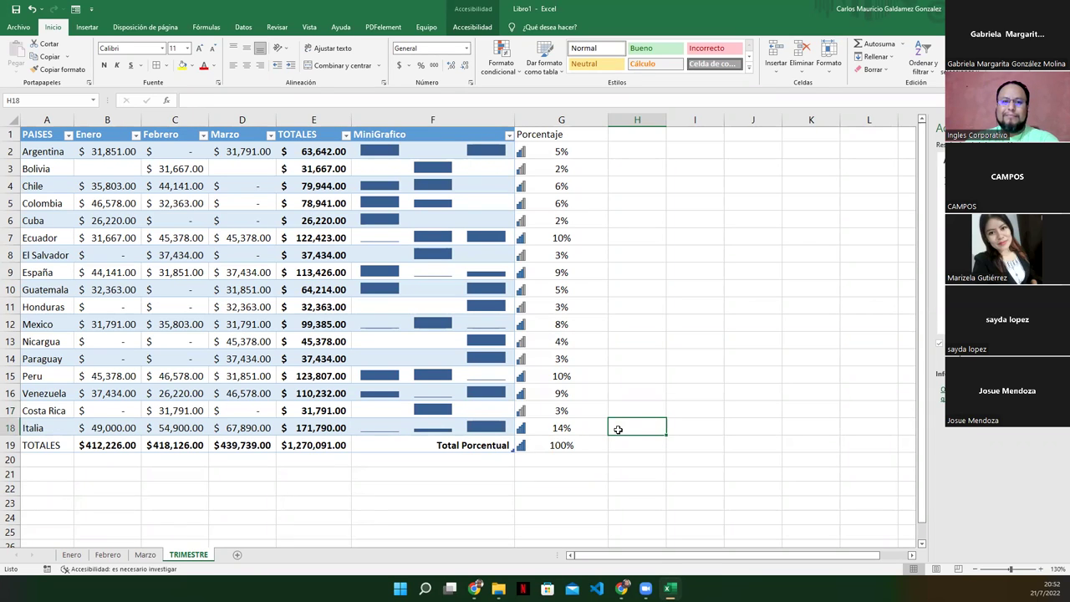
mouse_move(621, 428)
mouse_down()
mouse_move(645, 223)
mouse_move(641, 145)
mouse_up()
click(641, 147)
drag(643, 186, 638, 427)
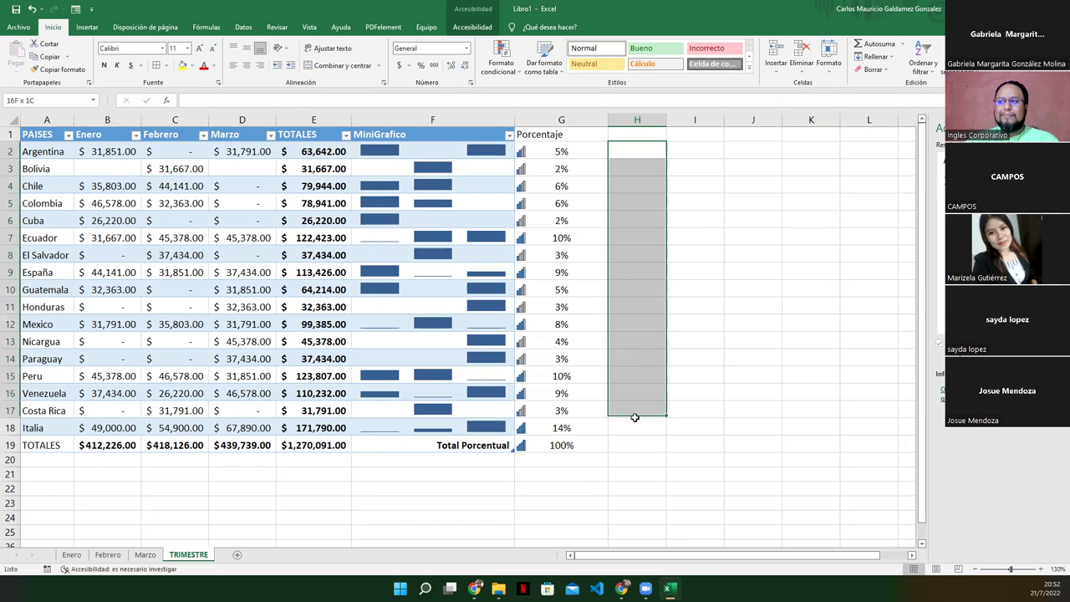
click(638, 427)
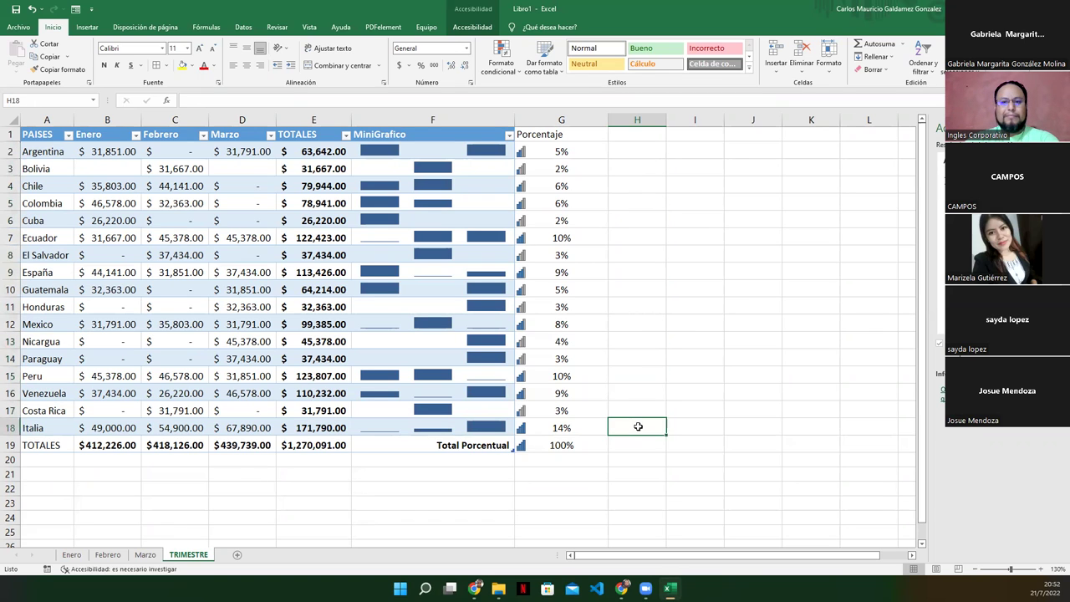
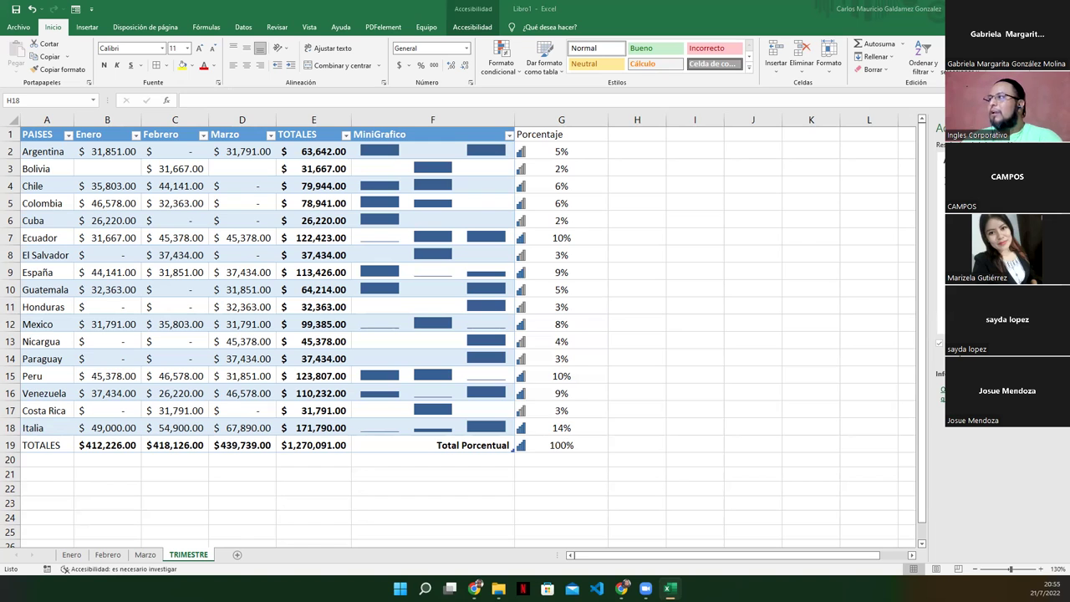
Step: Leave the TRIMESTRE sheet and bring the consolidation slides up full-screen at page 10
key(alt+Tab)
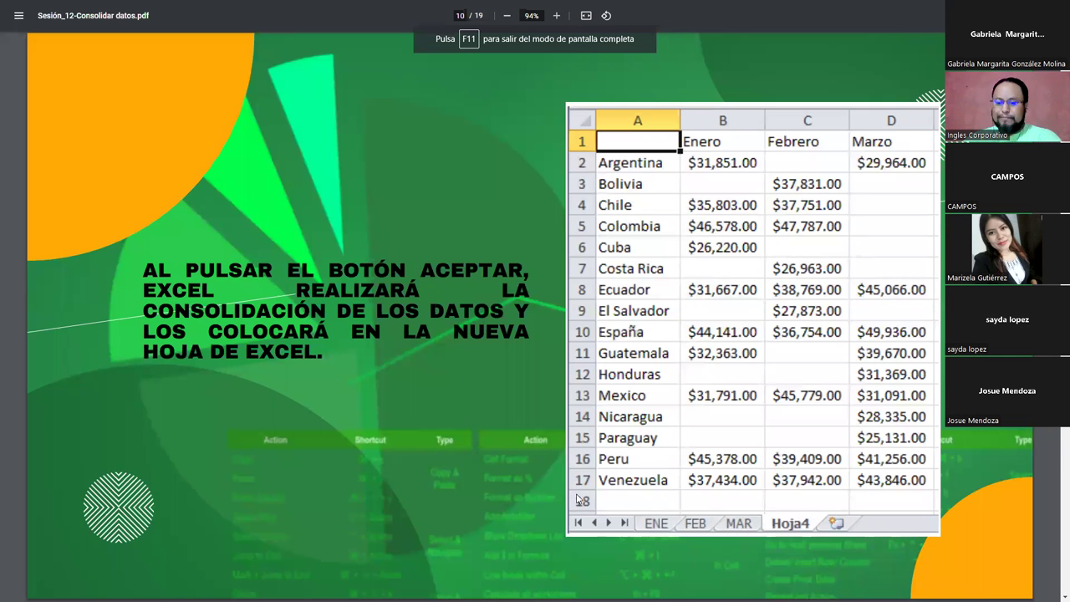
Step: Page through the slides, returning briefly to the introduction, then on past the Consolidar tool to page 16
key(Right)
key(Right)
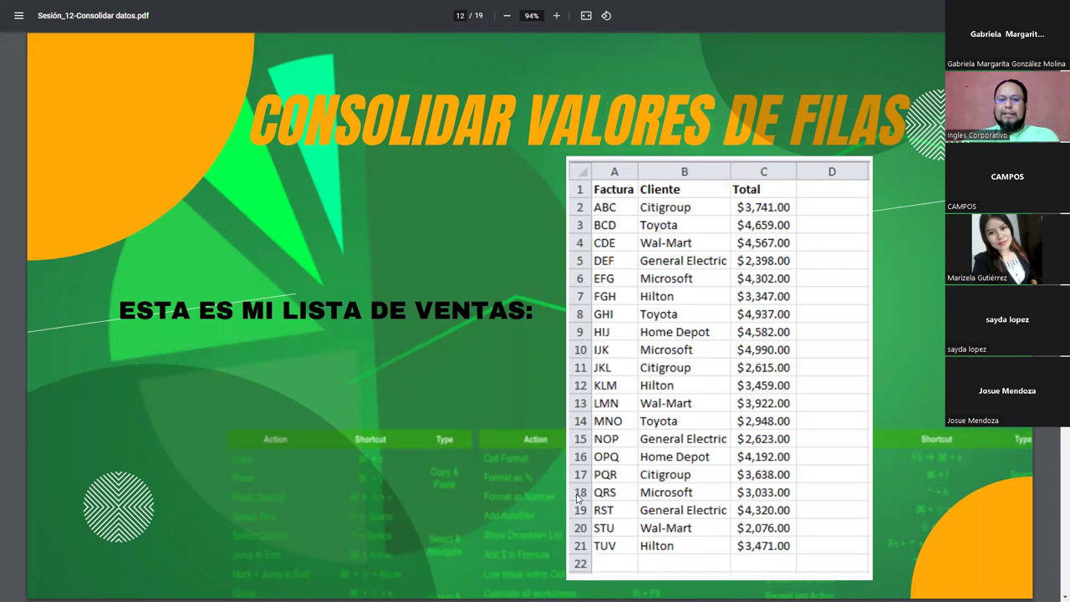
key(Right)
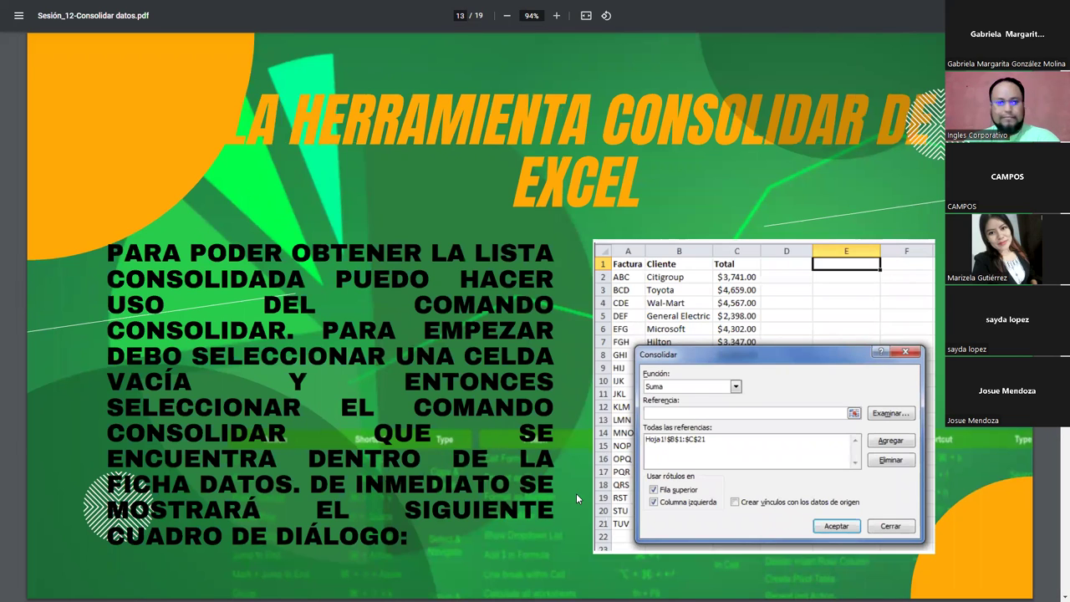
key(Left)
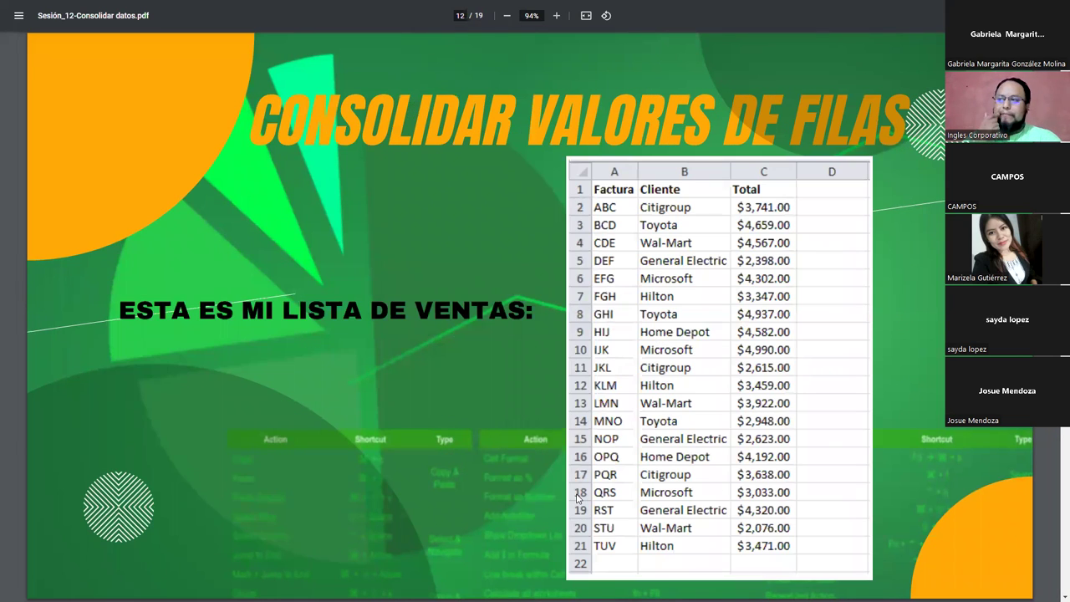
key(Left)
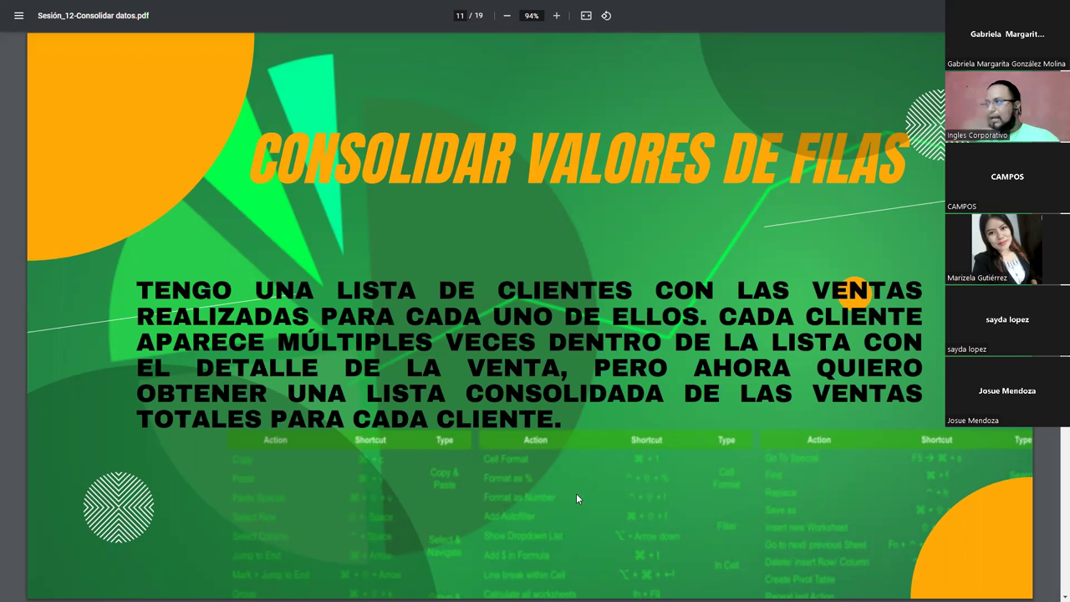
key(Right)
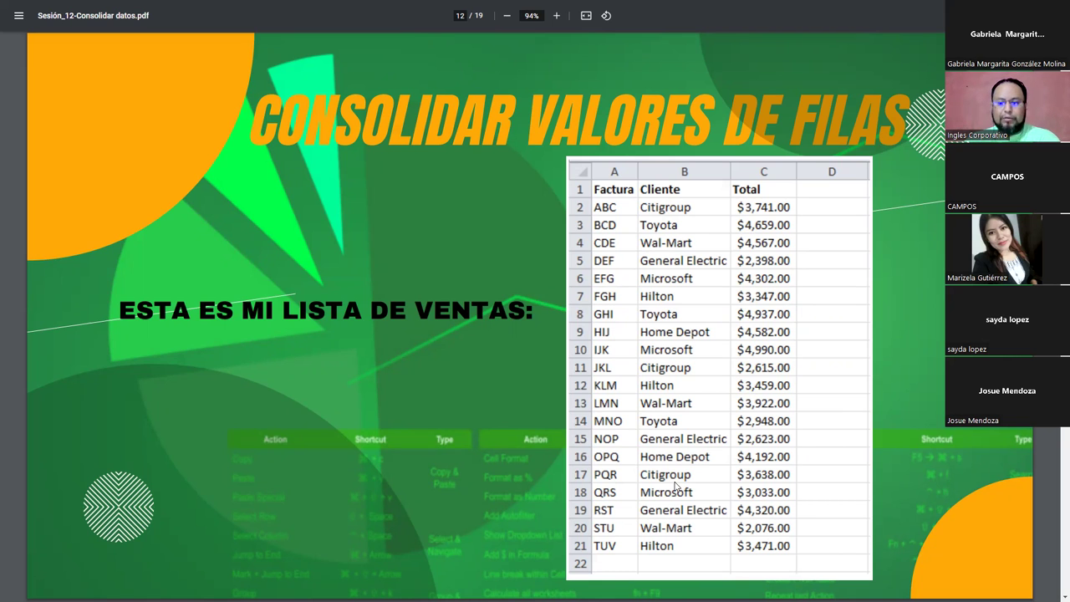
key(Right)
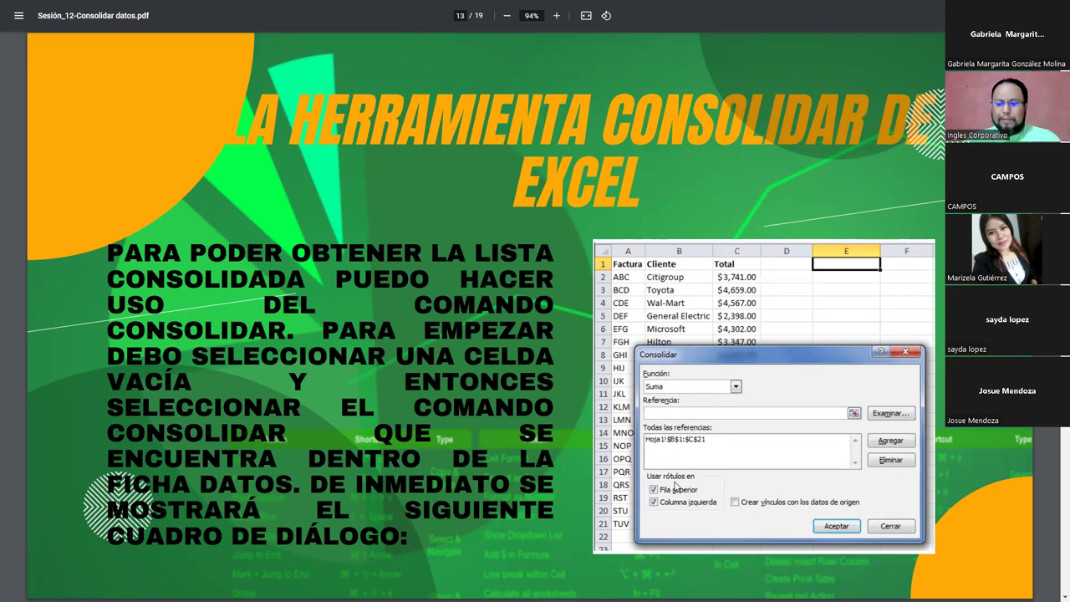
key(Right)
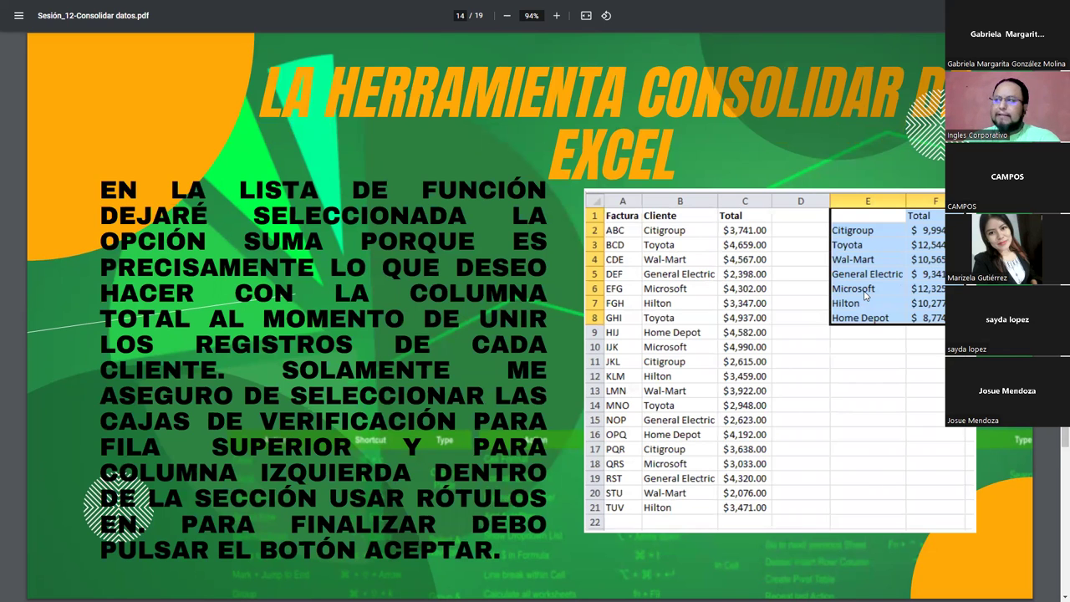
key(Right)
key(Right)
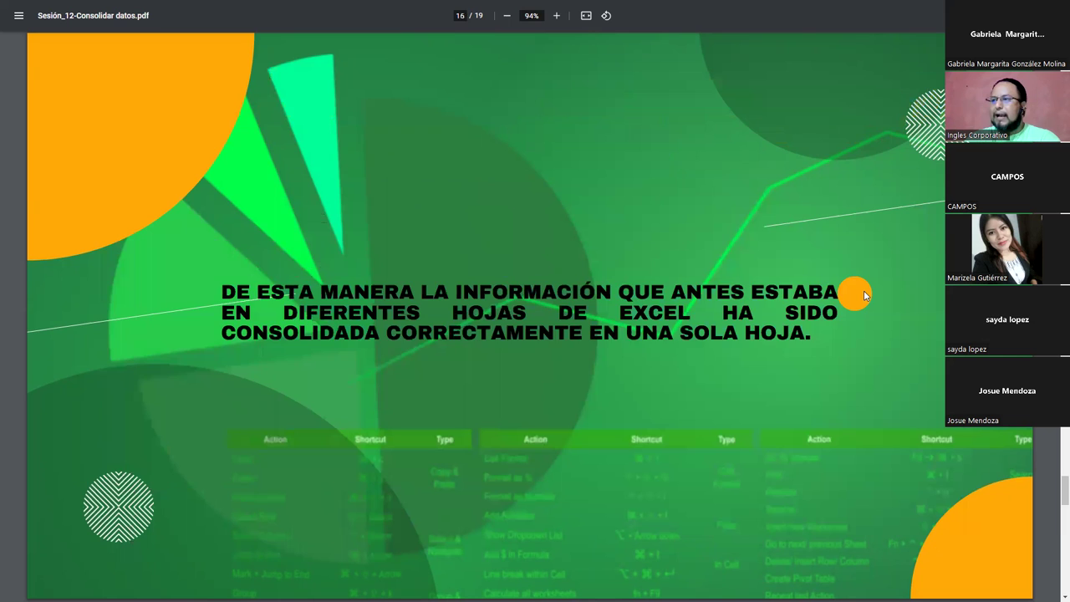
key(Right)
key(Right)
key(Right)
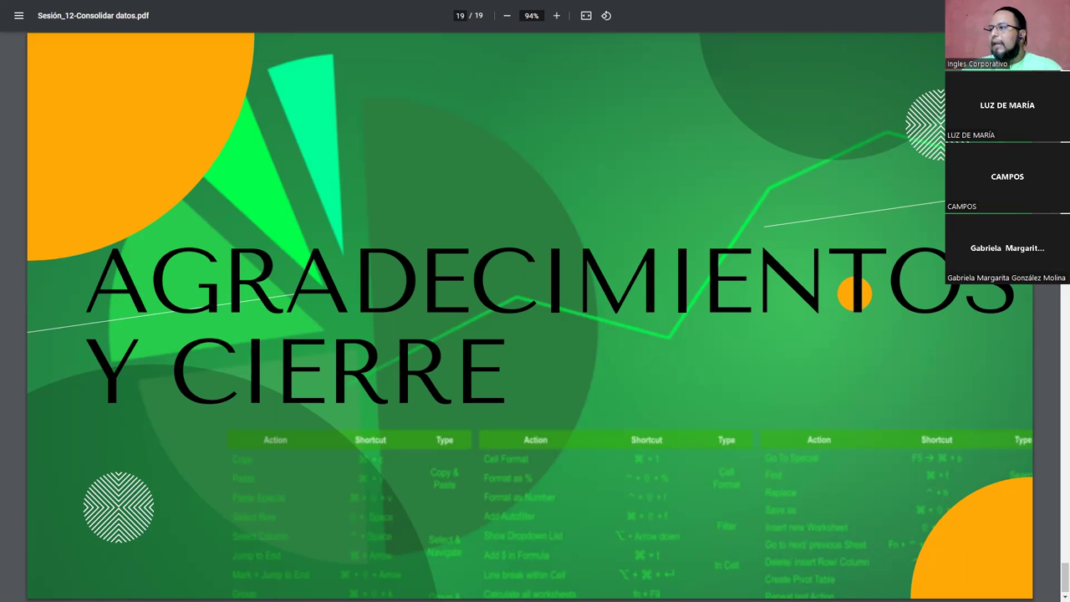
Step: Move to the final slide, page 19 of 19, 'Agradecimientos y cierre'
double_click(783, 266)
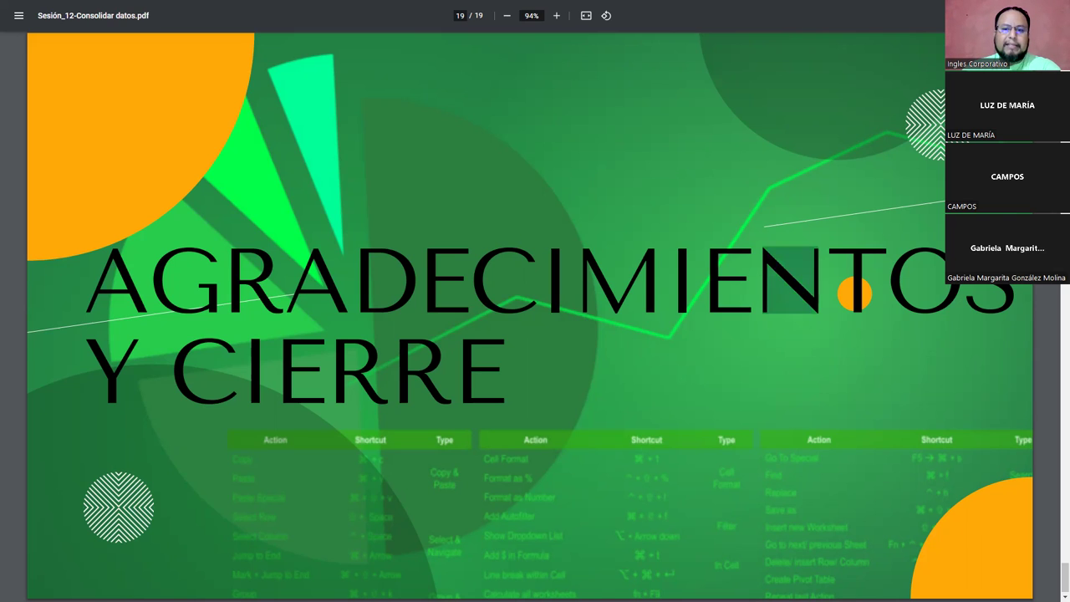